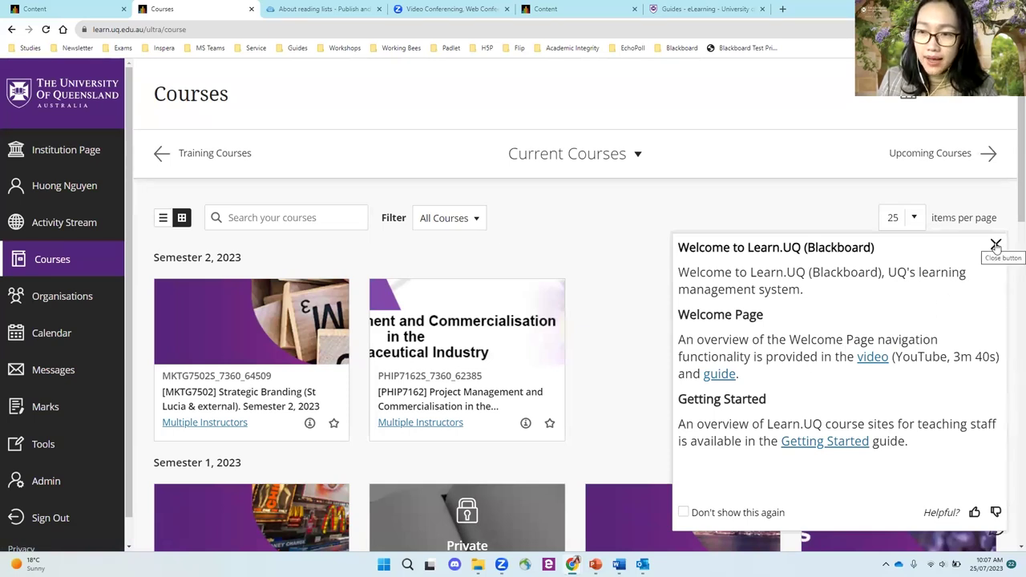
Dismiss the Learn.UQ welcome message and browse the Current Courses term list, leaving it unchanged.
left_click(995, 244)
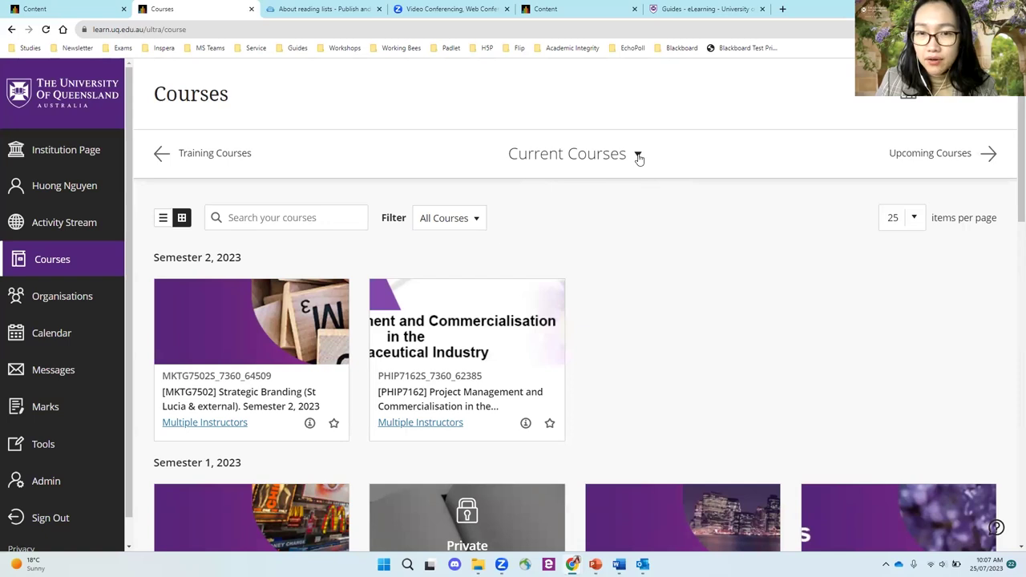
left_click(639, 157)
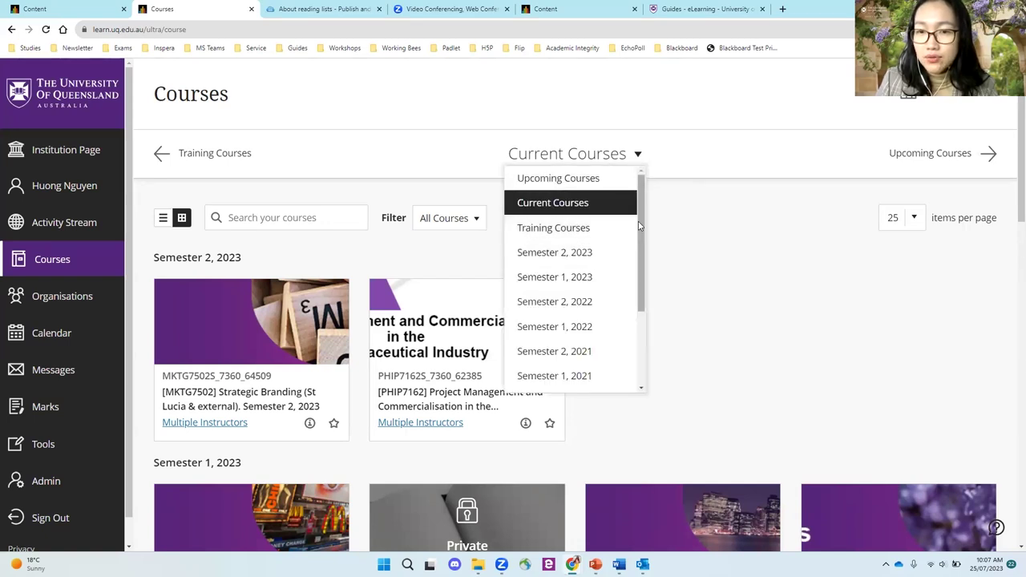
scroll(640, 226, "down", 3)
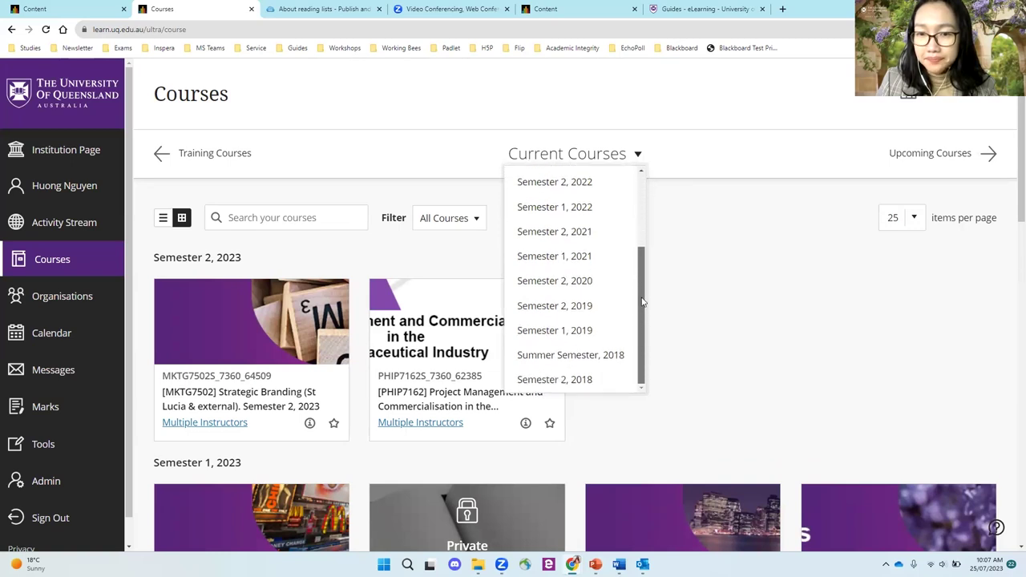
scroll(641, 224, "up", 3)
scroll(641, 224, "up", 1)
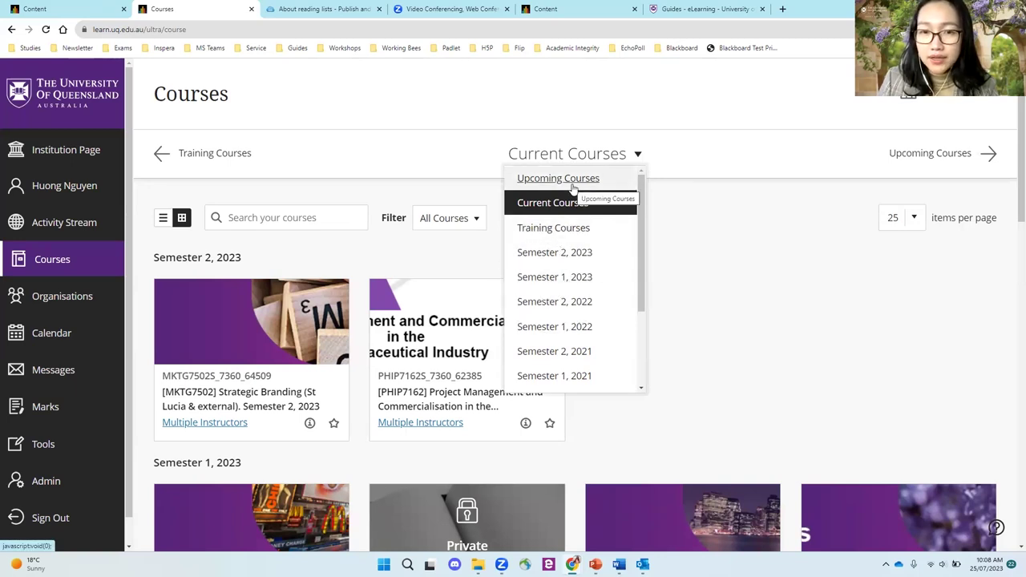
left_click(706, 234)
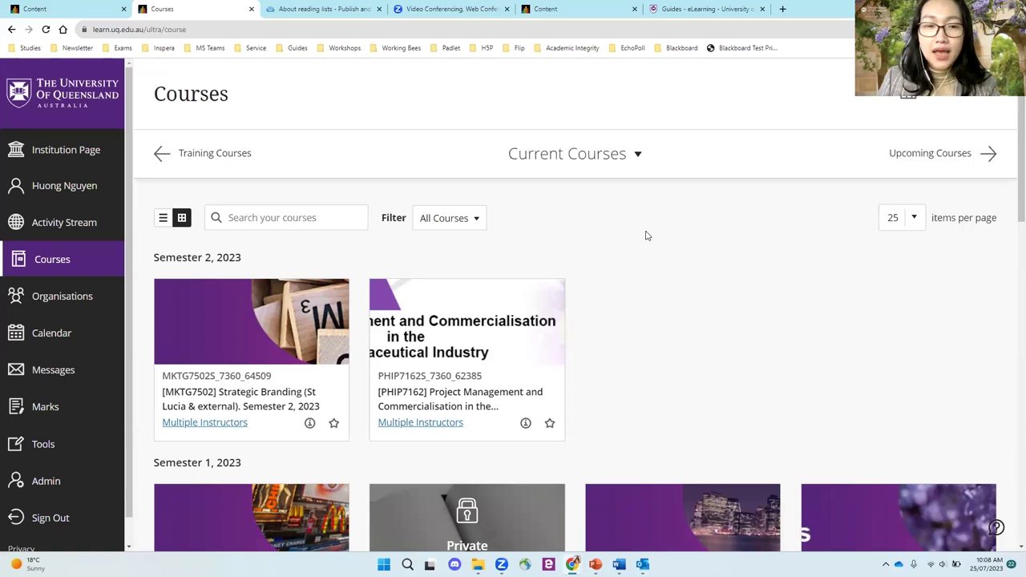
Search your courses for 'bacics for tutor' to find the Basics for Tutors courses.
left_click(278, 219)
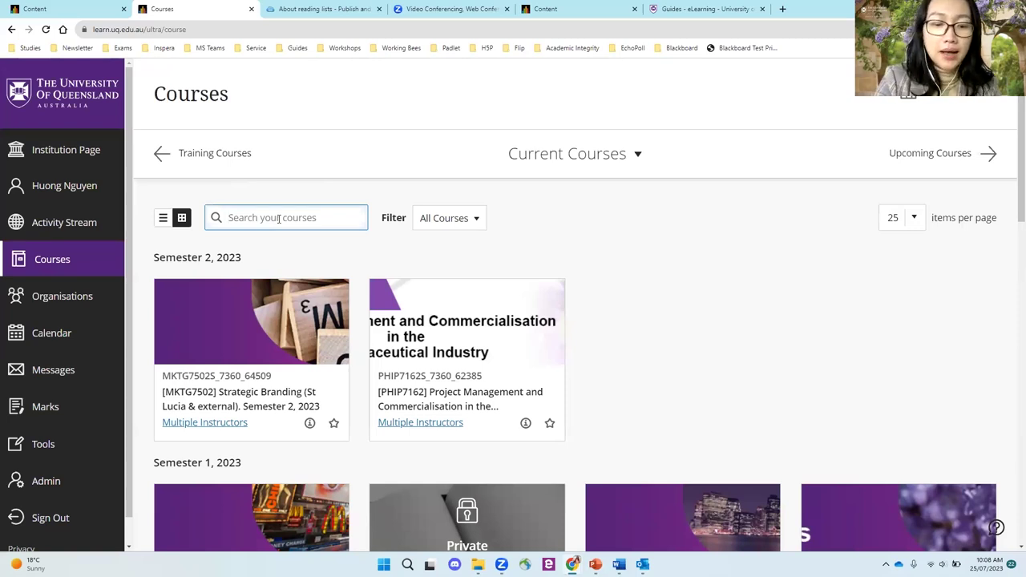
type("bacics for")
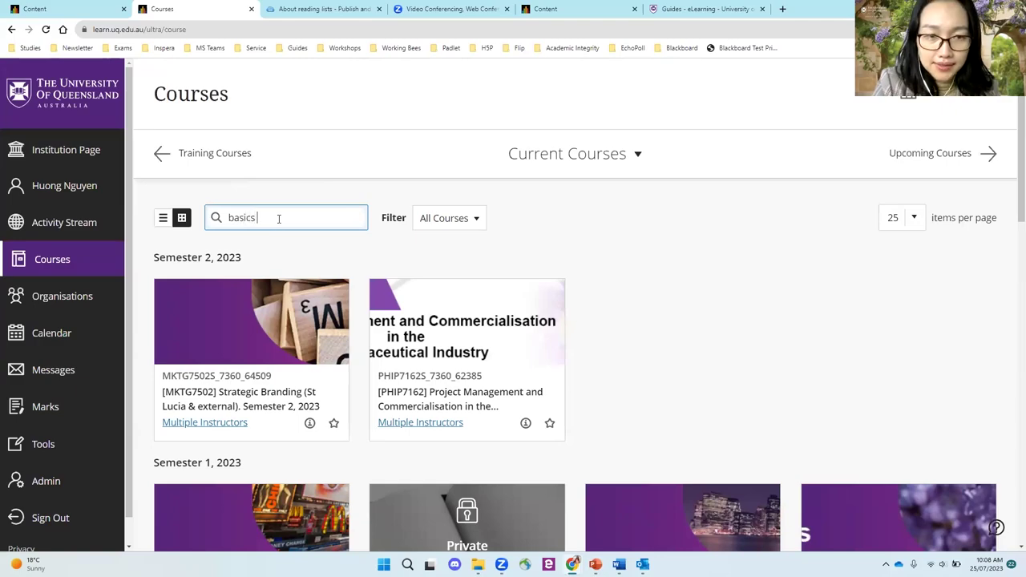
type(" tutor")
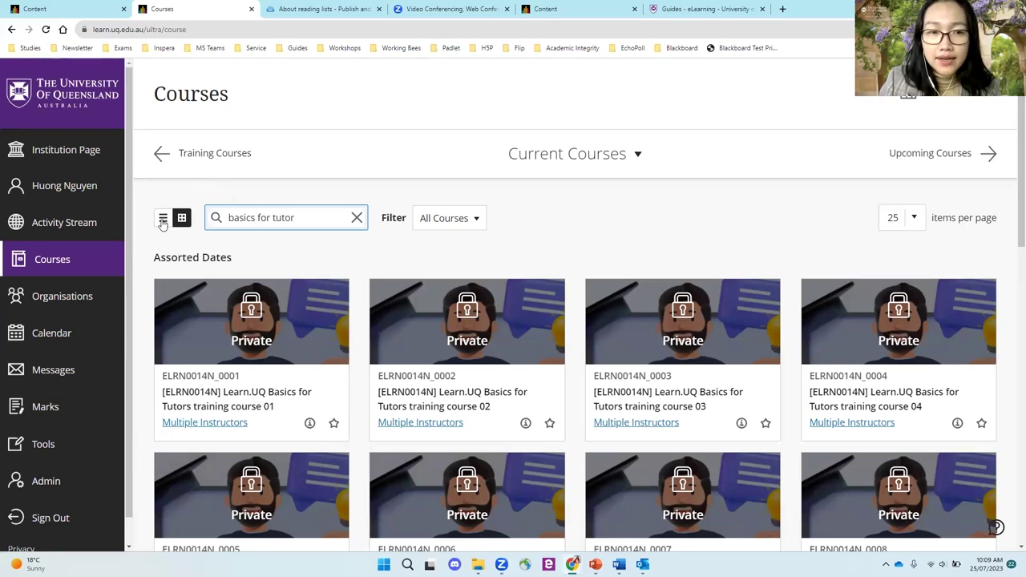
Show the Basics for Tutors results as list rows, scroll through them, then return to the search box.
left_click(163, 219)
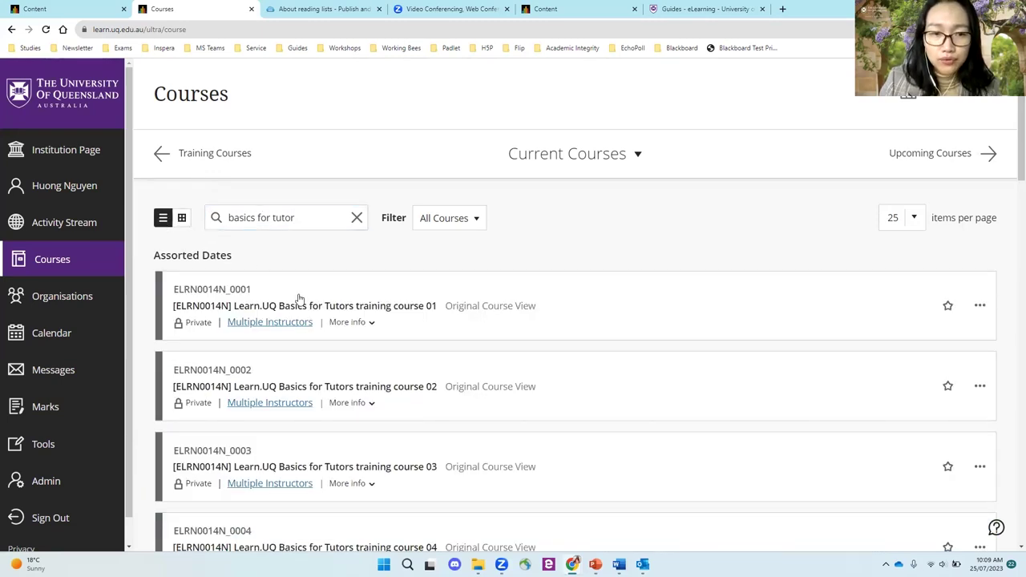
scroll(327, 327, "down", 8)
scroll(329, 330, "down", 5)
scroll(329, 328, "up", 5)
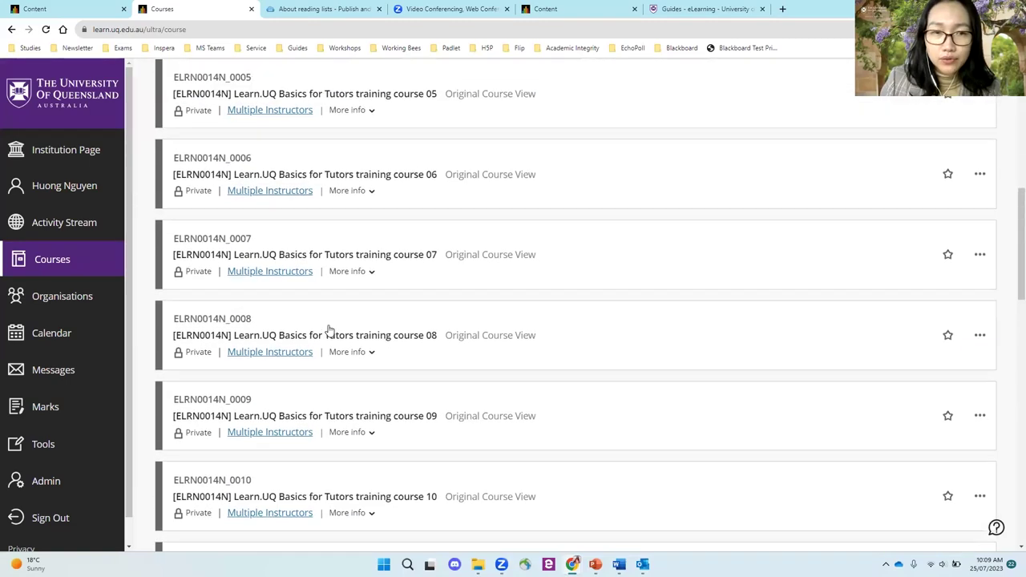
scroll(328, 329, "up", 10)
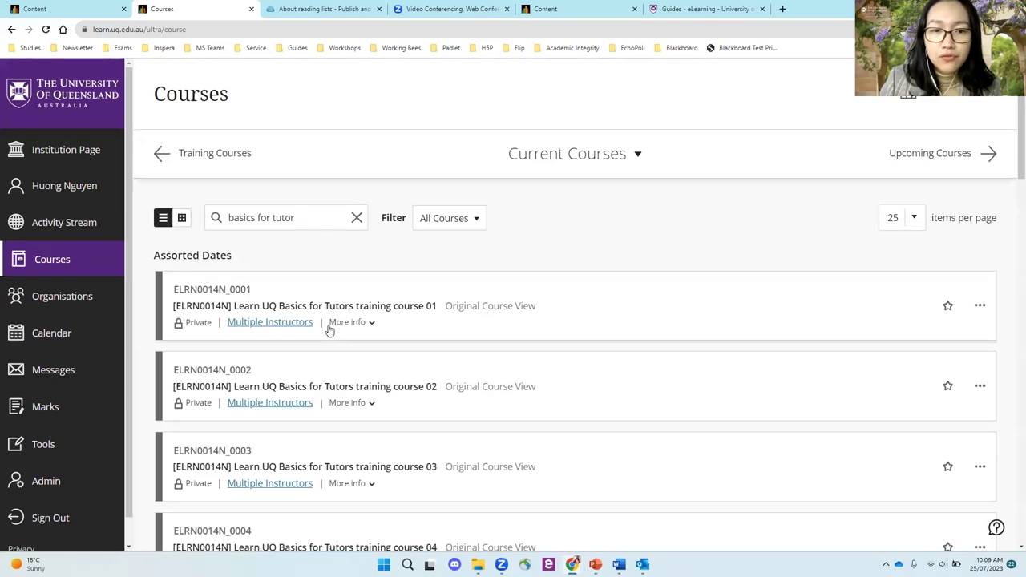
left_click(949, 307)
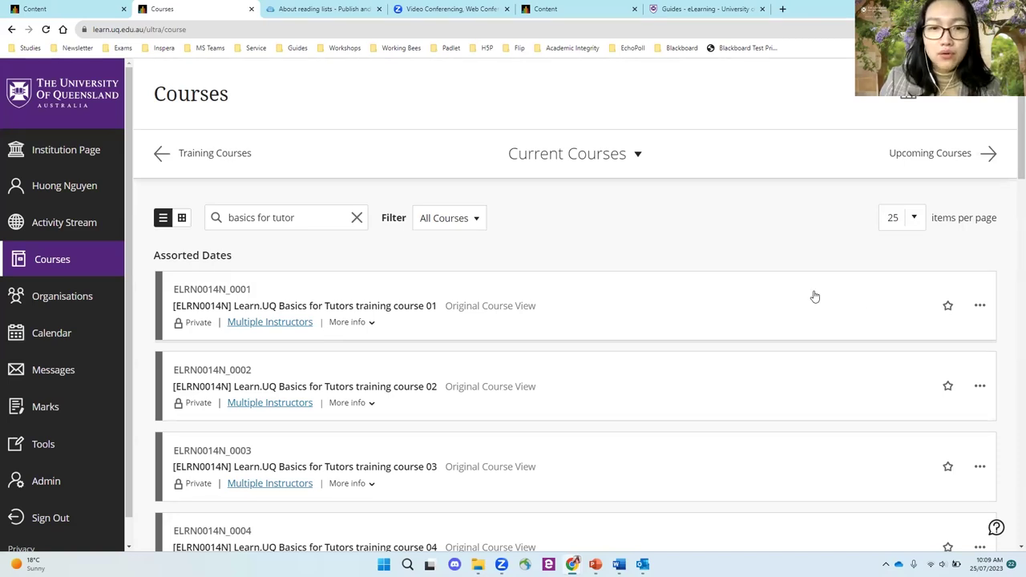
left_click(318, 219)
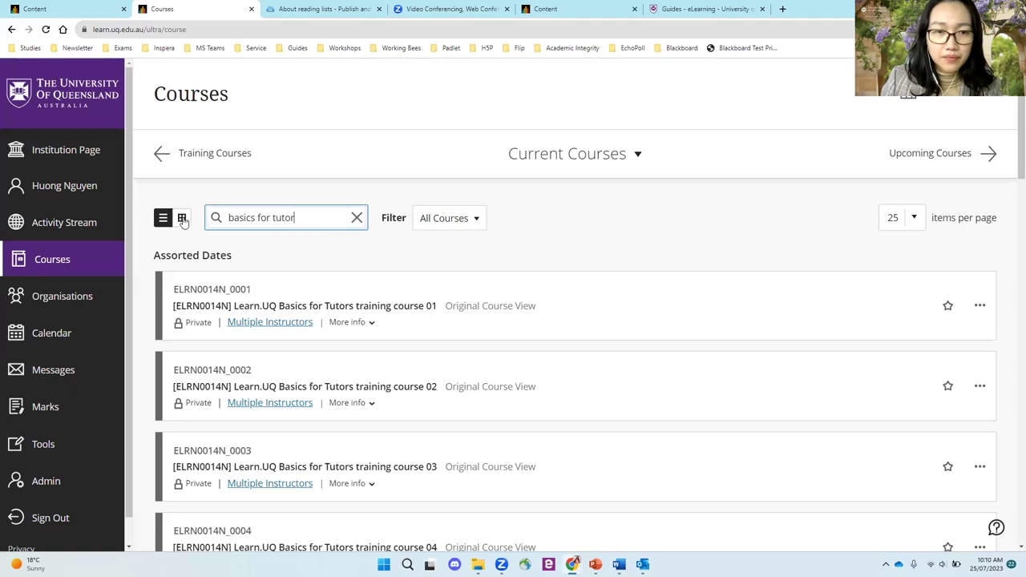
Switch the results back to card view and open training course 15's options menu.
left_click(183, 218)
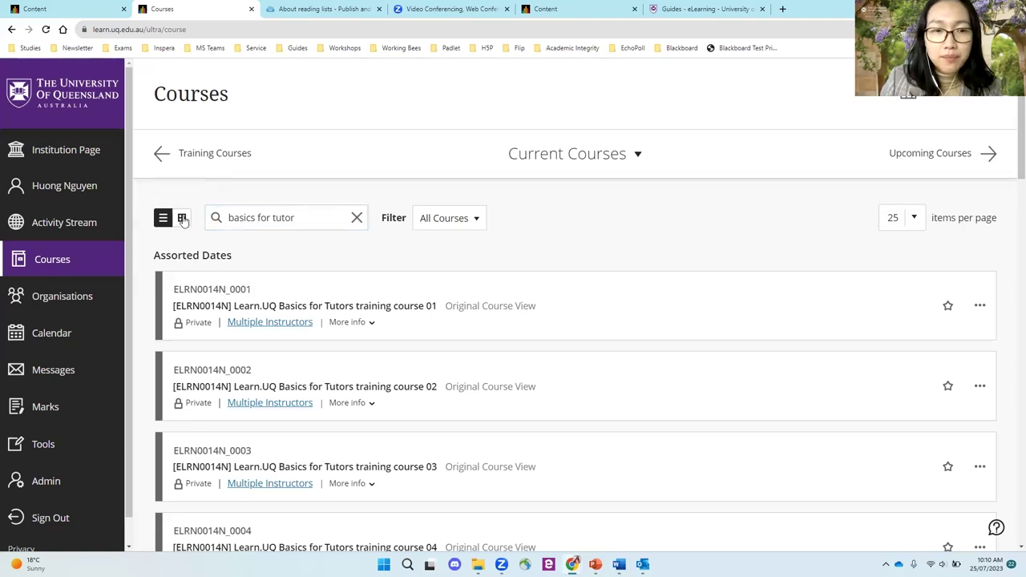
scroll(621, 398, "down", 1)
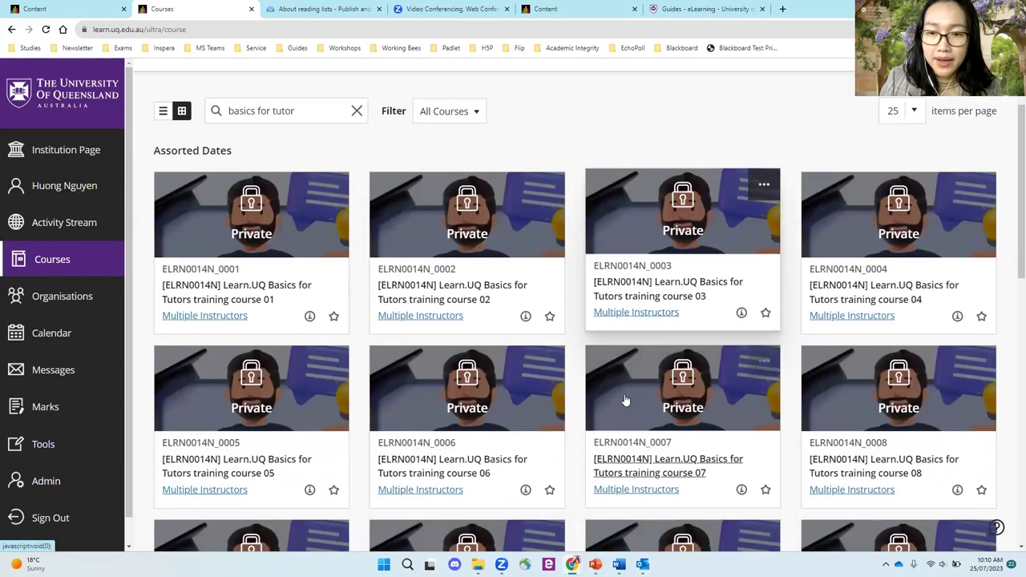
scroll(621, 398, "down", 3)
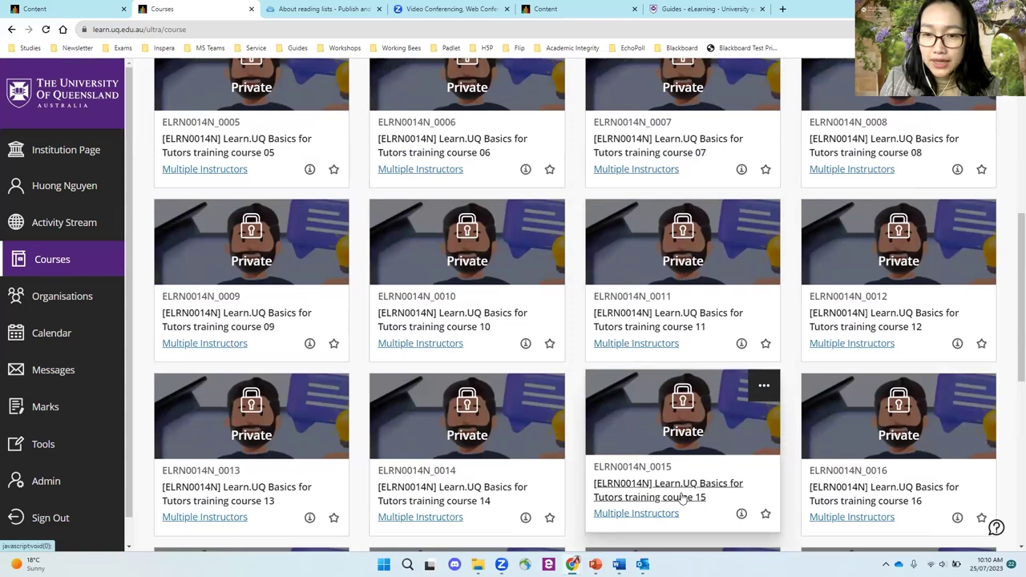
scroll(683, 499, "down", 1)
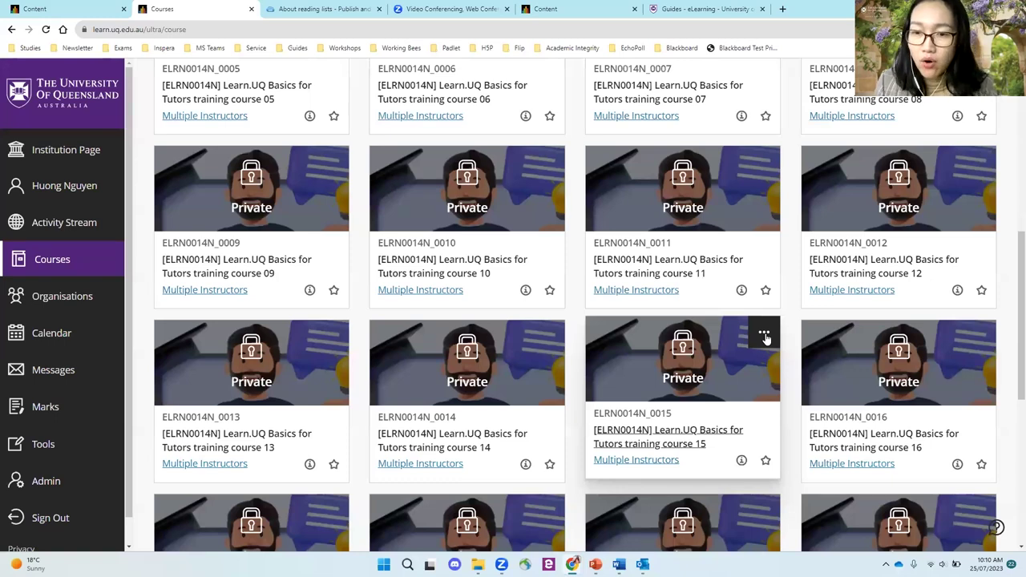
left_click(764, 335)
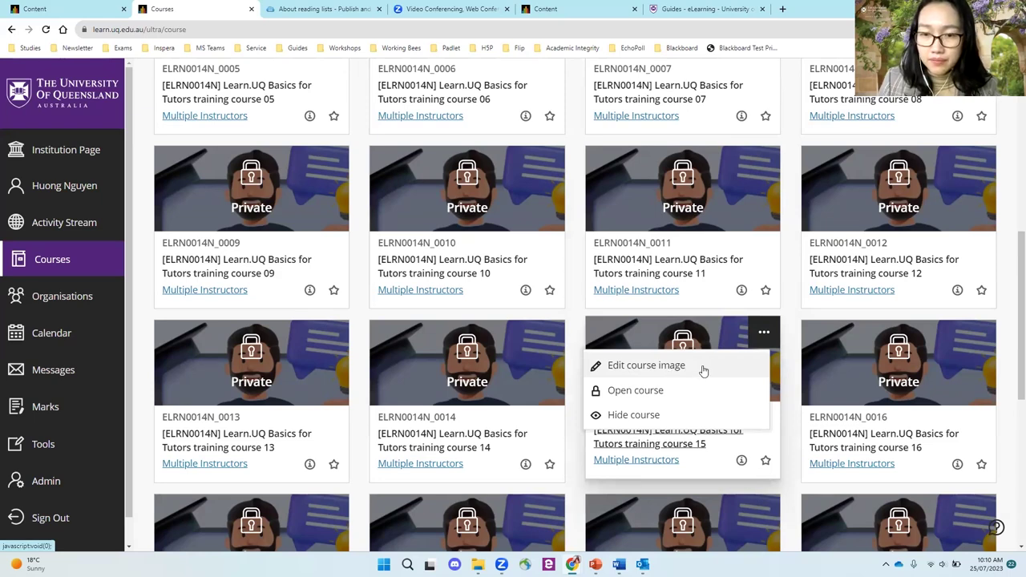
Close training course 15's options menu and scroll back to the top of the results.
left_click(763, 319)
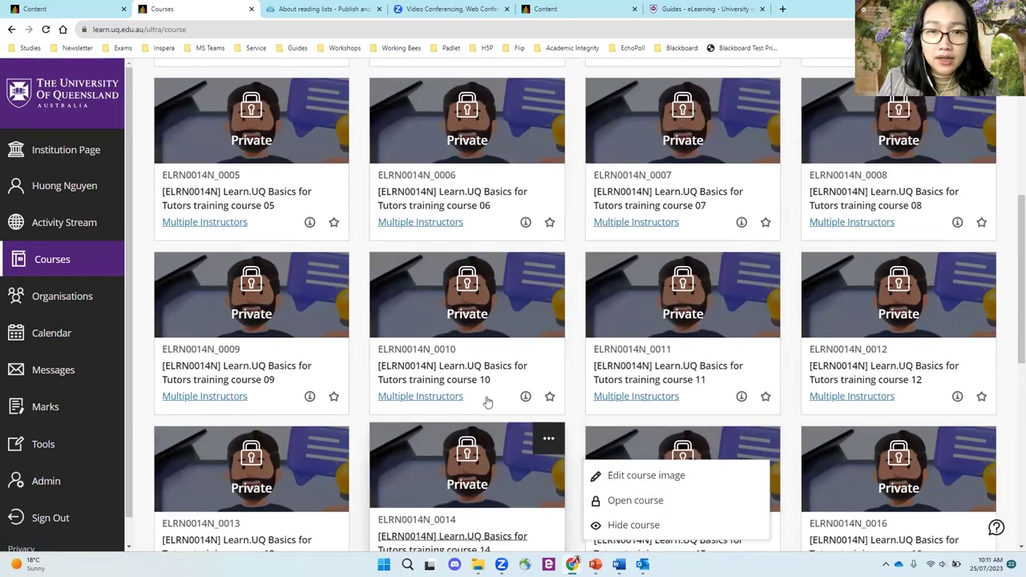
scroll(487, 400, "up", 6)
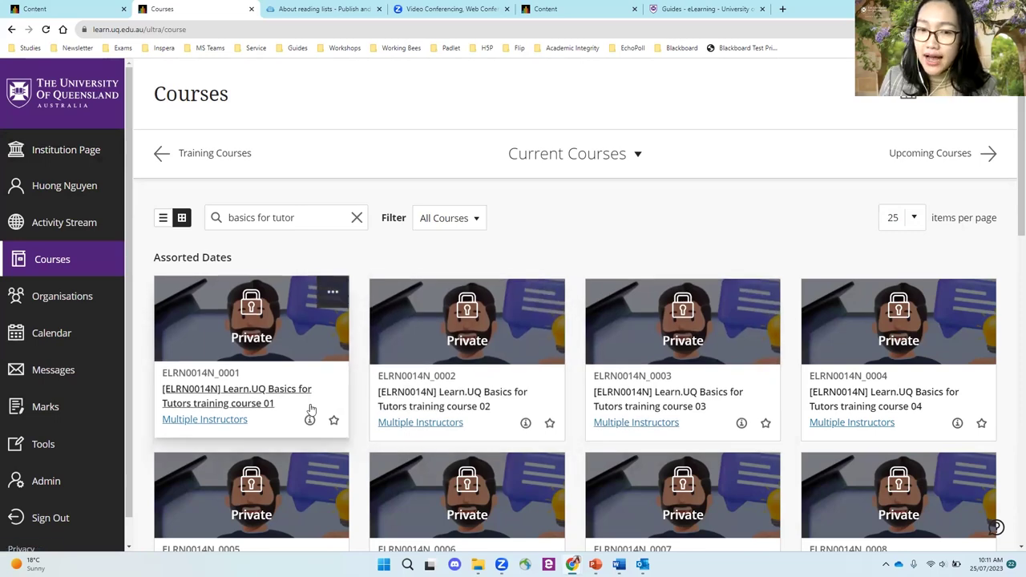
mouse_move(572, 565)
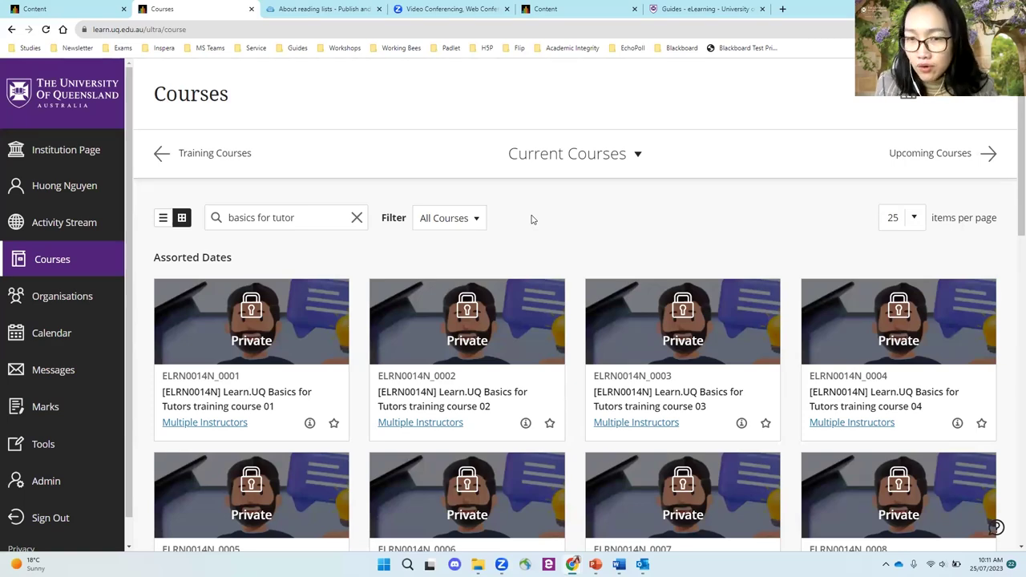
Show the Basics for Tutors results as list rows and scroll through all of them.
left_click(164, 220)
scroll(513, 311, "down", 10)
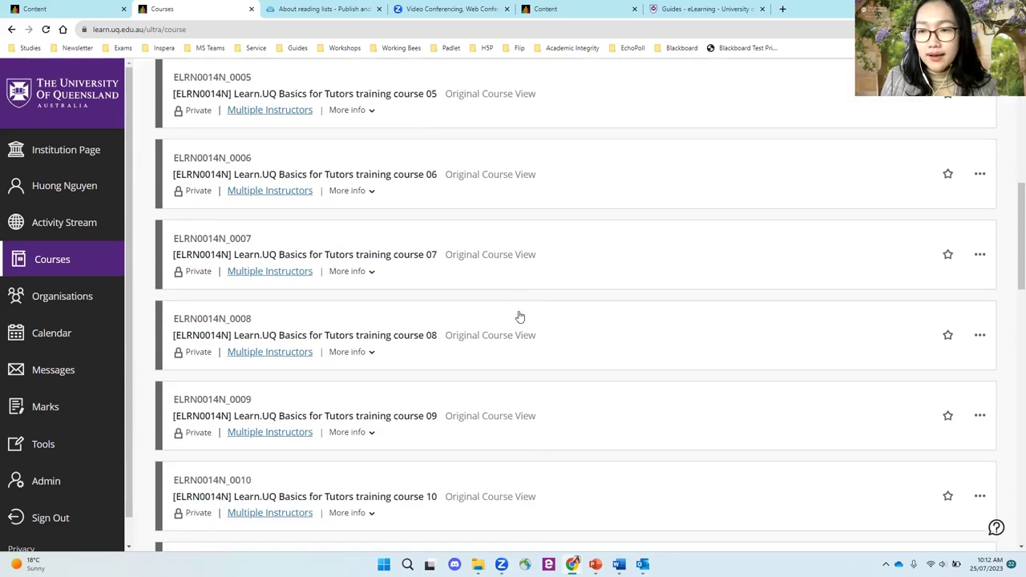
scroll(519, 316, "down", 10)
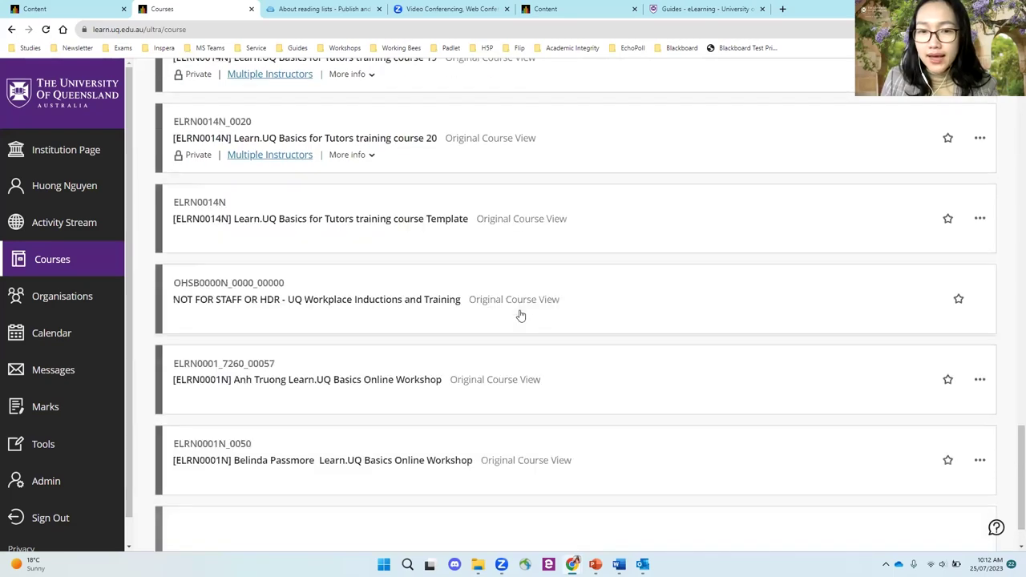
scroll(522, 311, "down", 2)
scroll(522, 312, "up", 15)
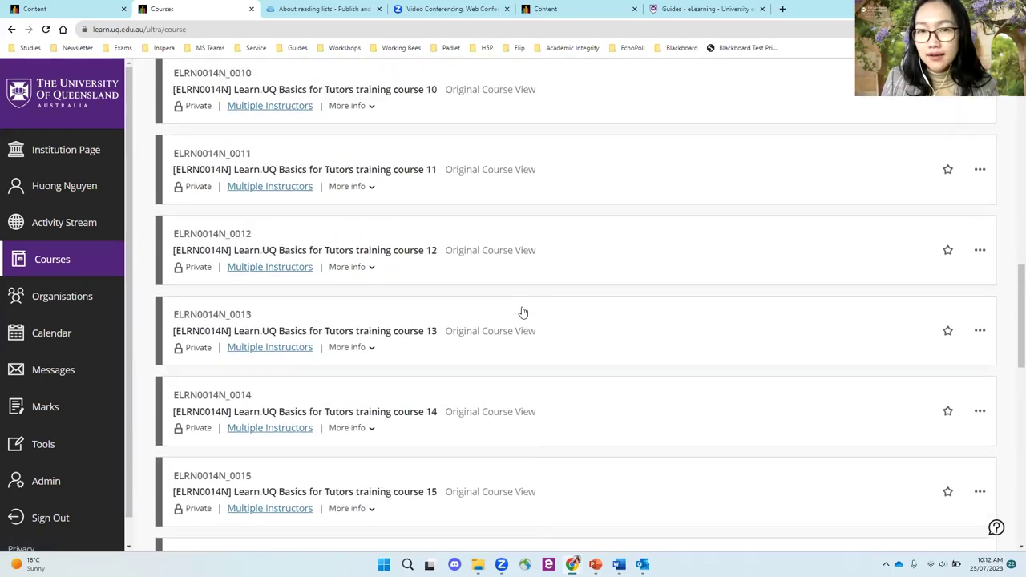
scroll(522, 312, "up", 6)
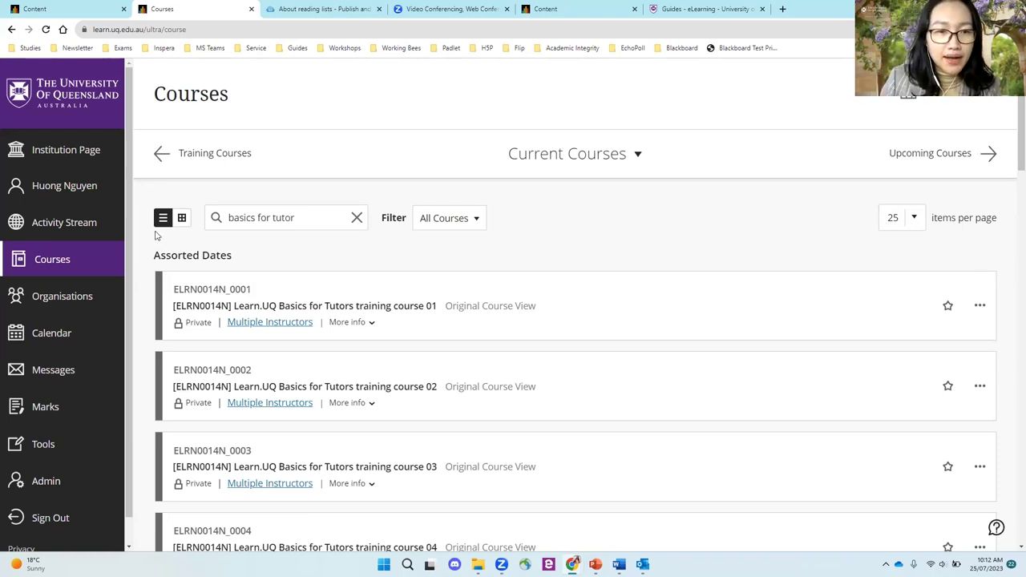
left_click(976, 303)
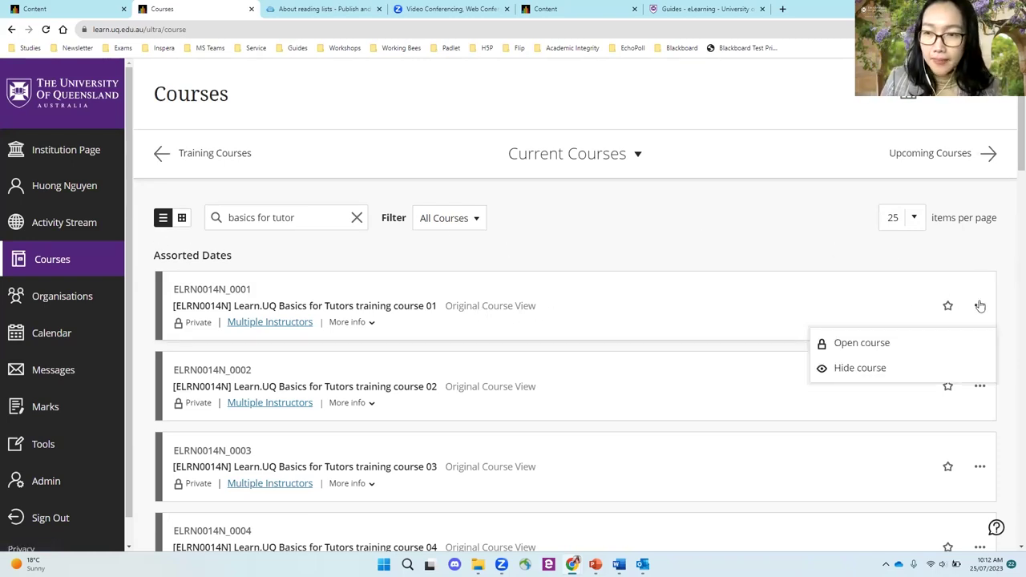
left_click(181, 218)
scroll(726, 398, "down", 5)
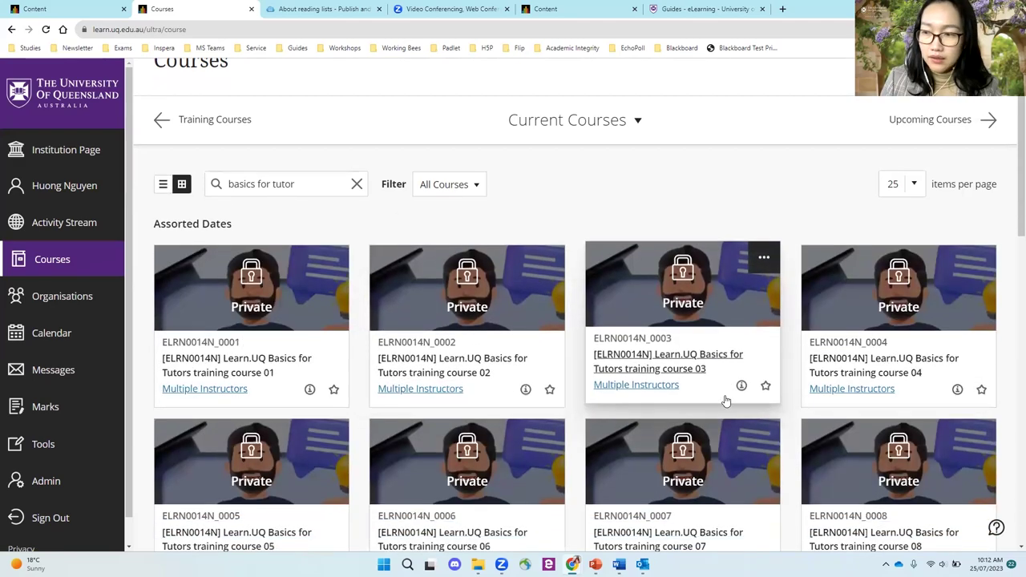
scroll(726, 401, "down", 3)
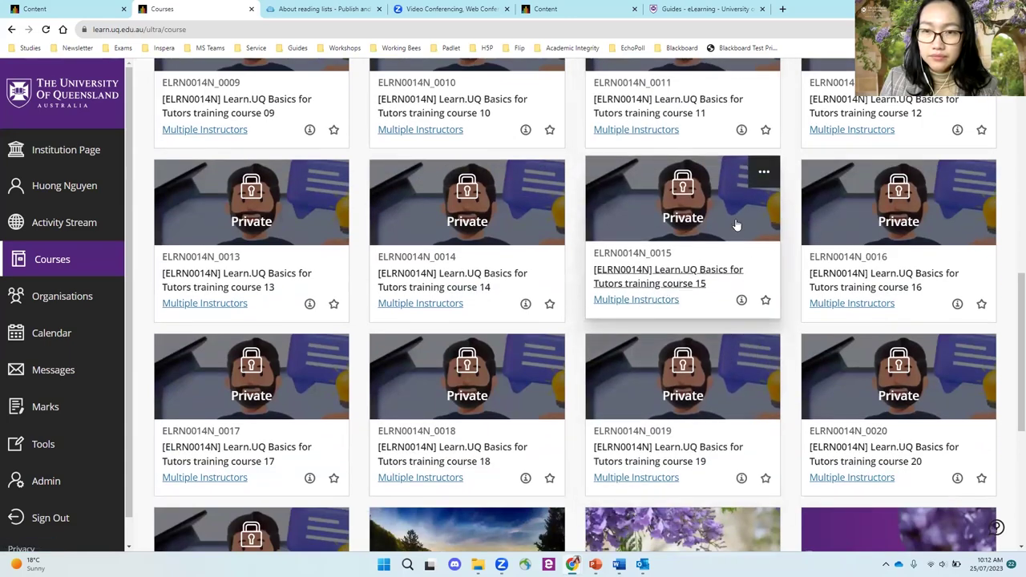
left_click(766, 175)
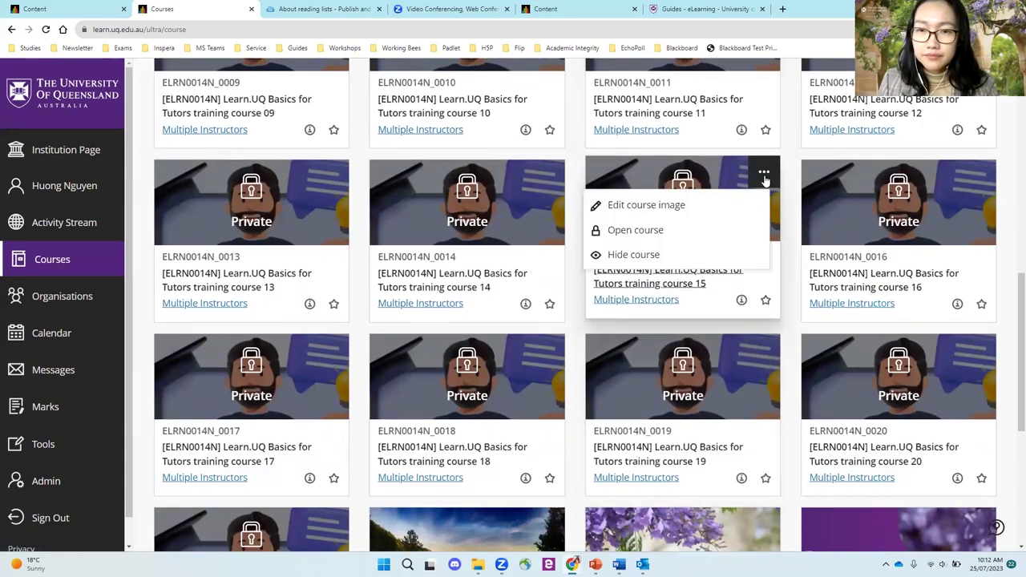
left_click(672, 207)
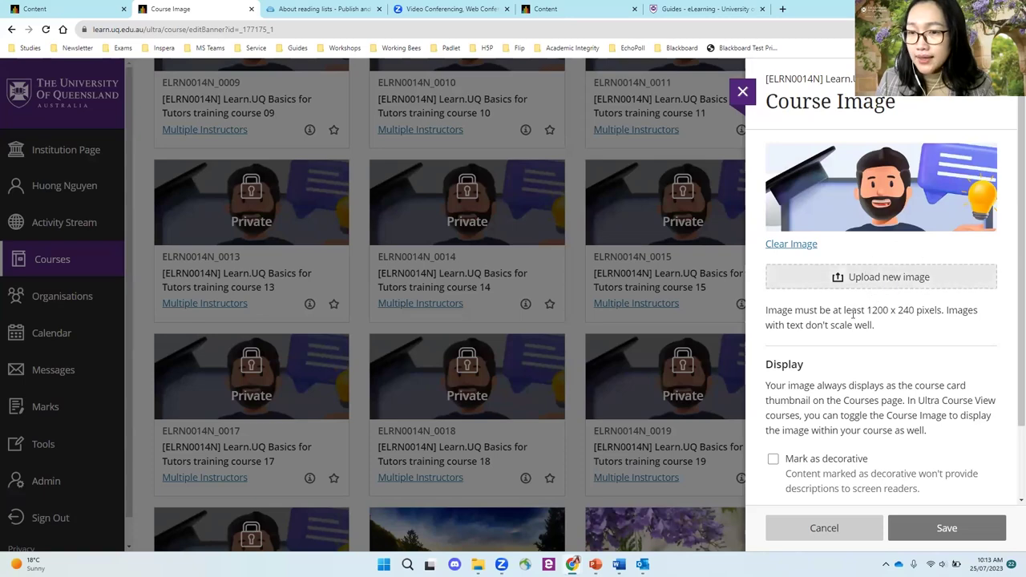
left_click_drag(866, 310, 935, 311)
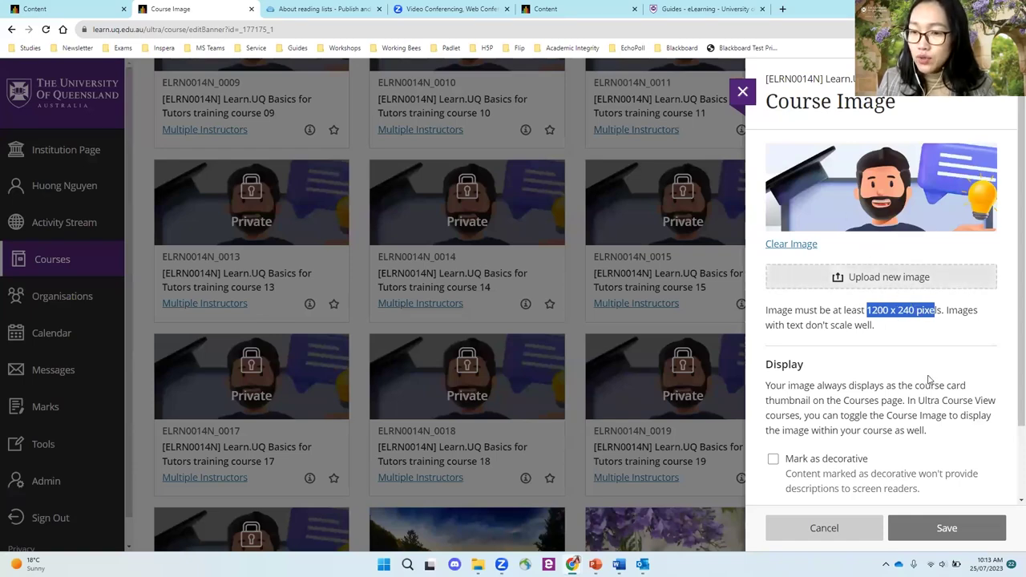
left_click(742, 91)
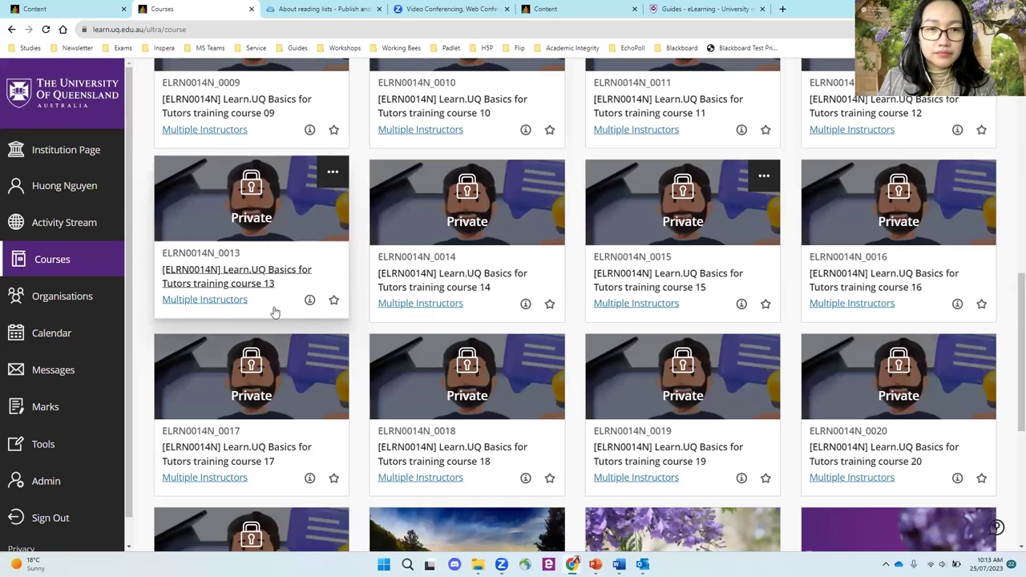
scroll(275, 312, "up", 8)
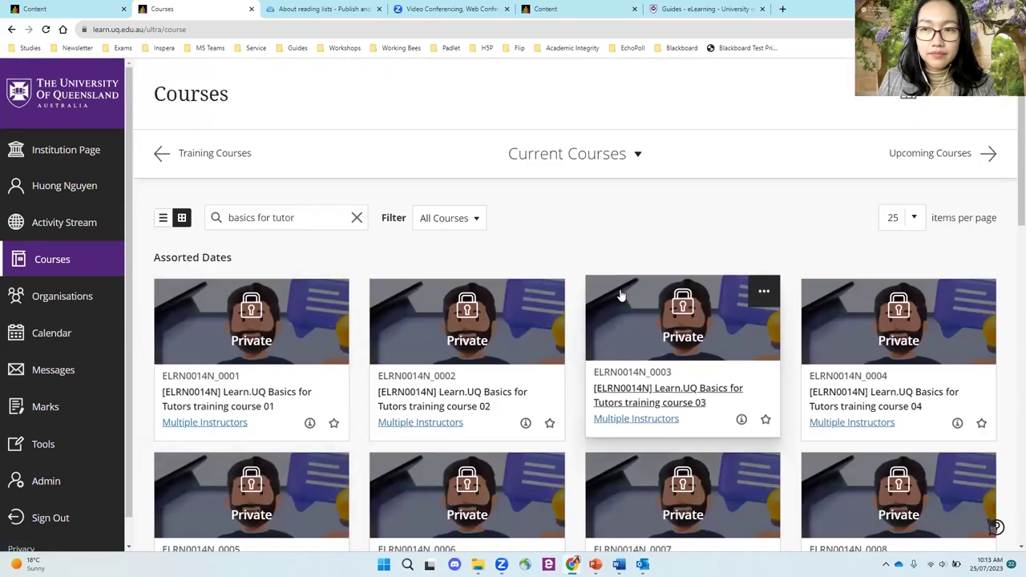
Go to the Institution Page, scroll through Spotlight and Useful links, then open a new browser tab.
left_click(48, 157)
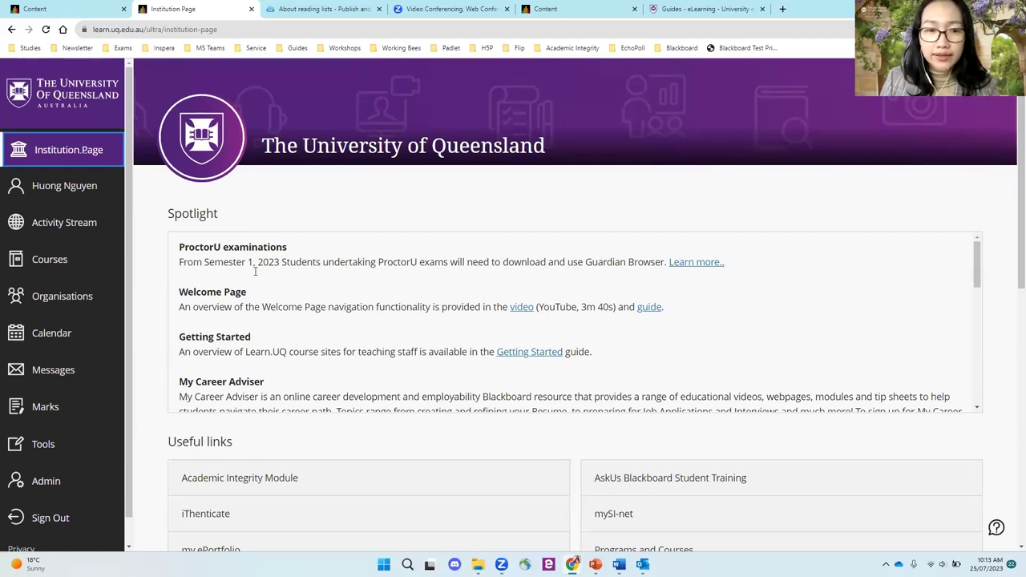
scroll(254, 272, "down", 6)
scroll(255, 272, "down", 4)
scroll(324, 253, "down", 2)
scroll(324, 253, "down", 2)
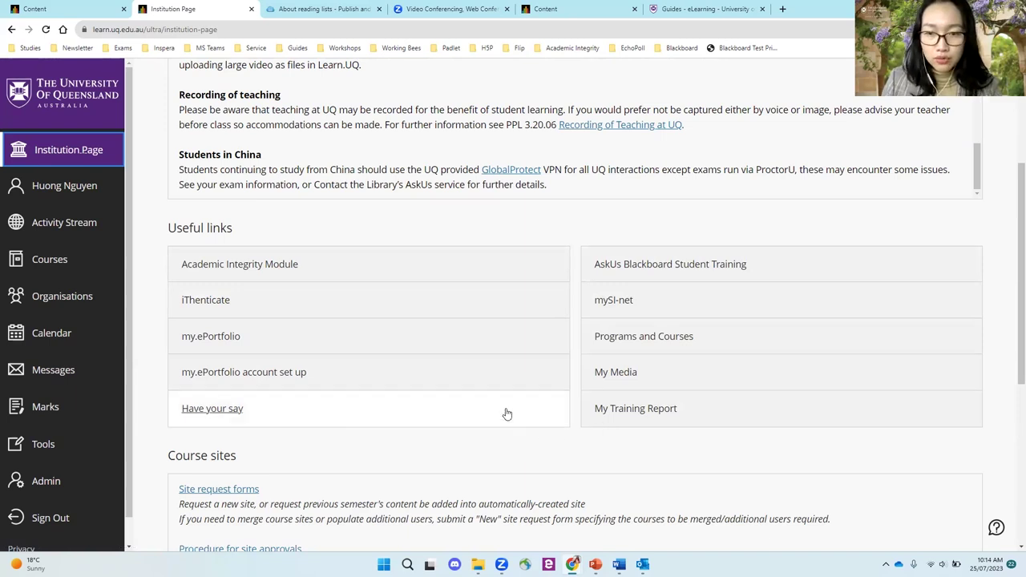
left_click(615, 380)
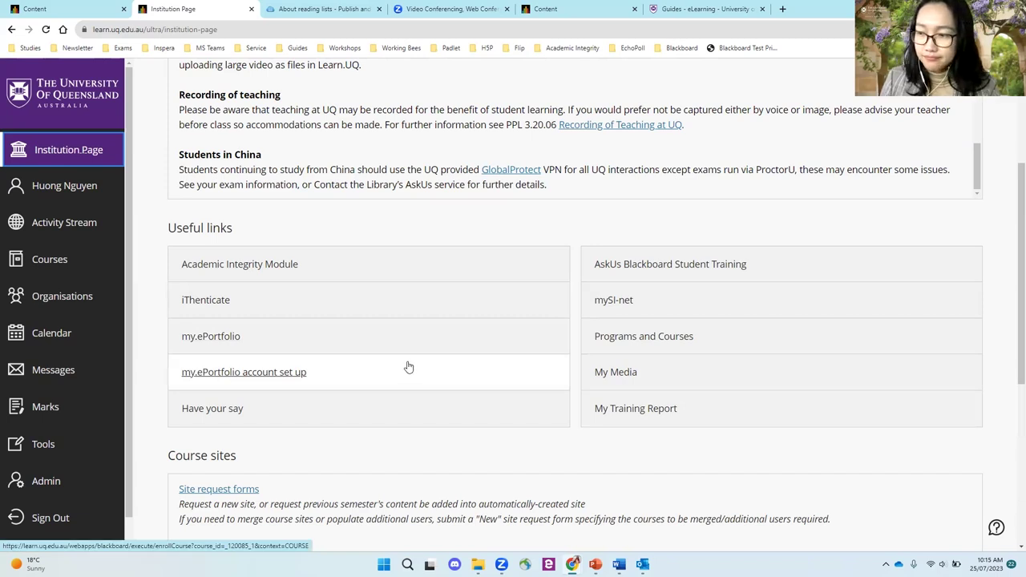
scroll(409, 367, "down", 1)
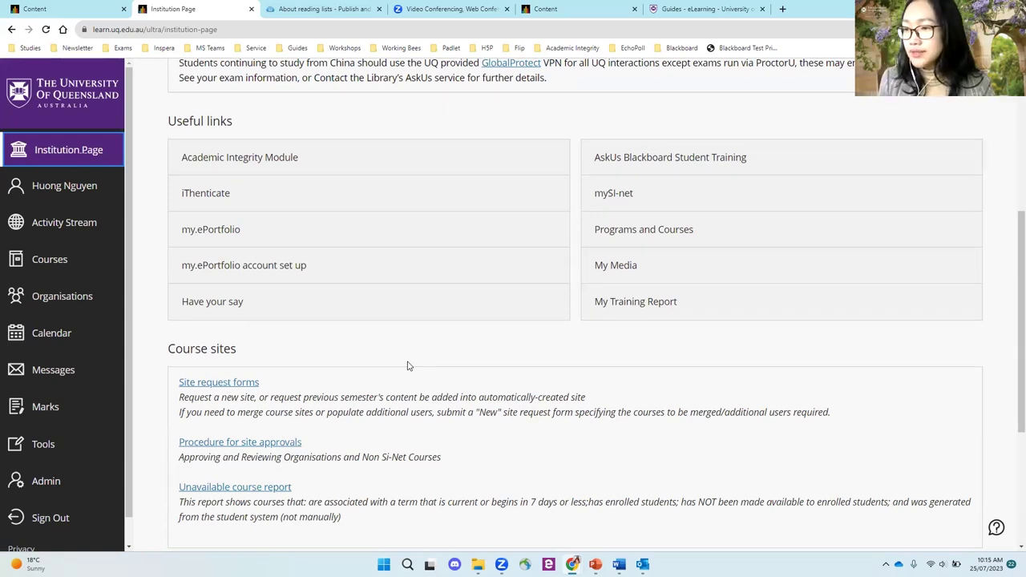
left_click(783, 9)
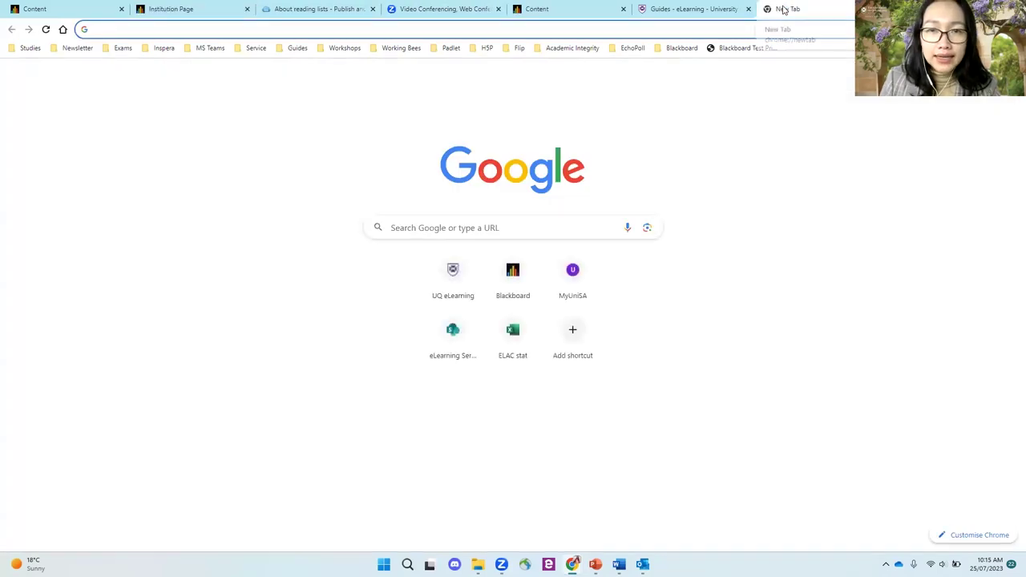
Open Bookings from the MS Teams bookmarks and copy the eLearning Adviser consultation booking link.
left_click(211, 48)
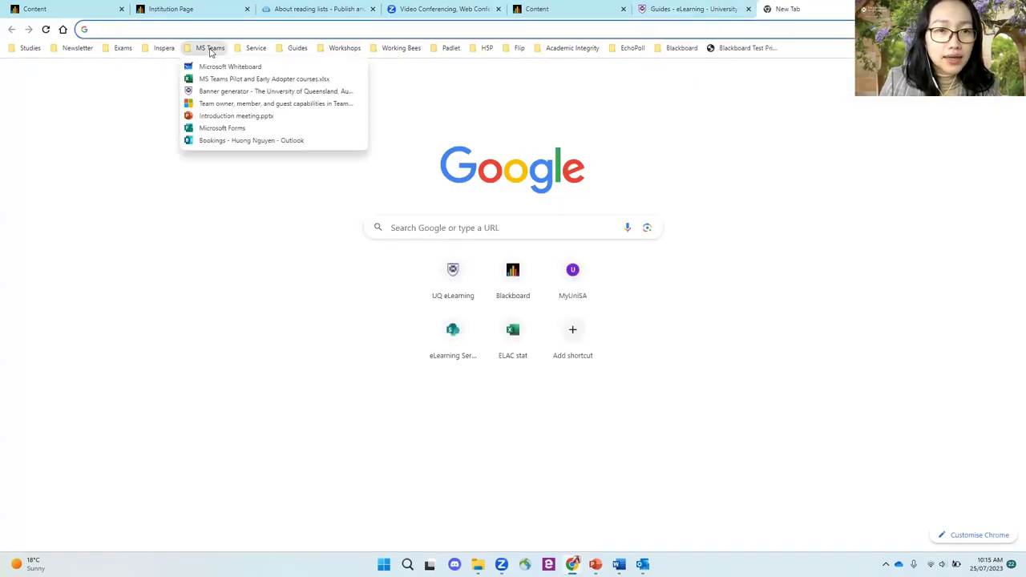
left_click(228, 142)
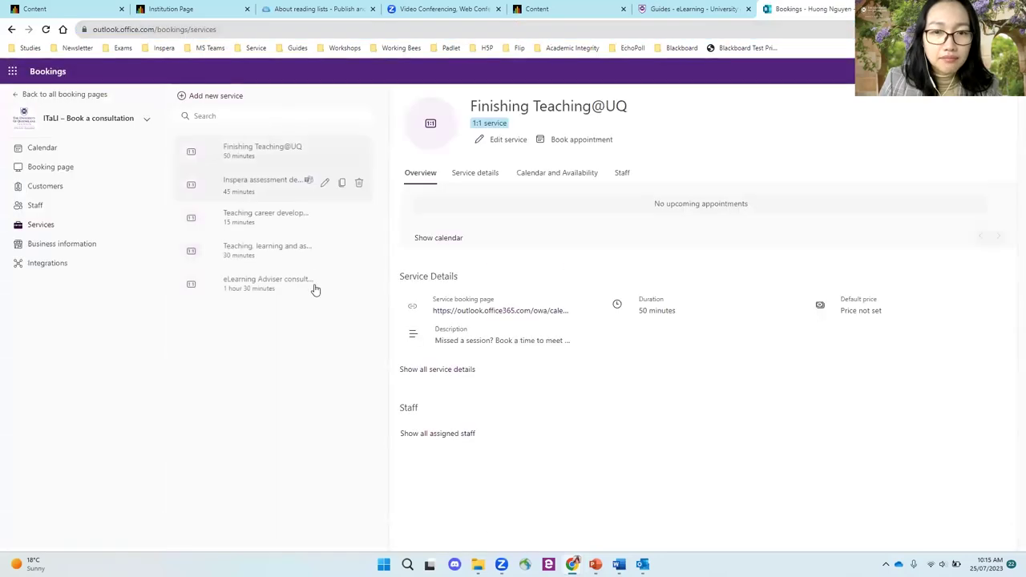
left_click(260, 294)
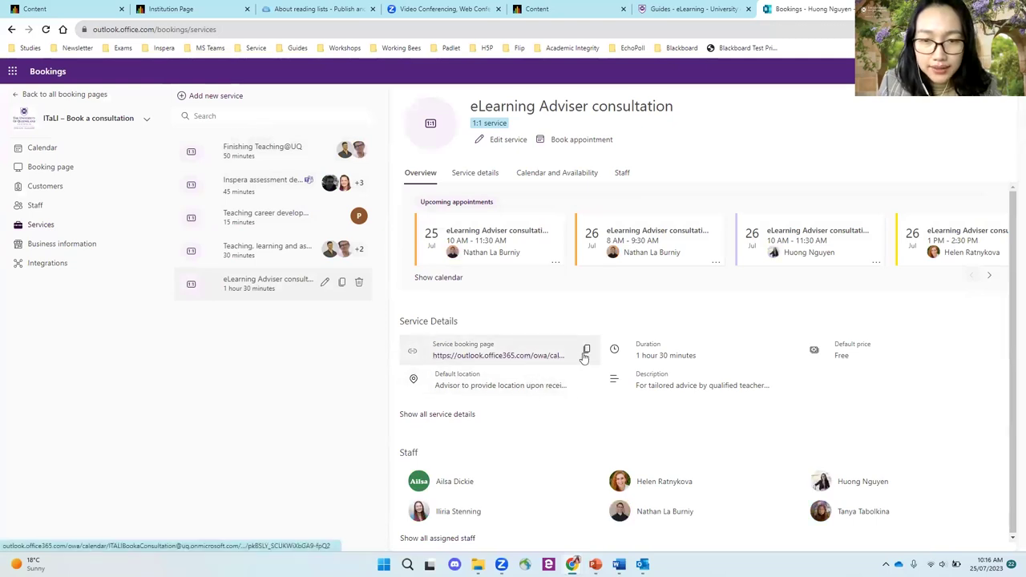
left_click(587, 352)
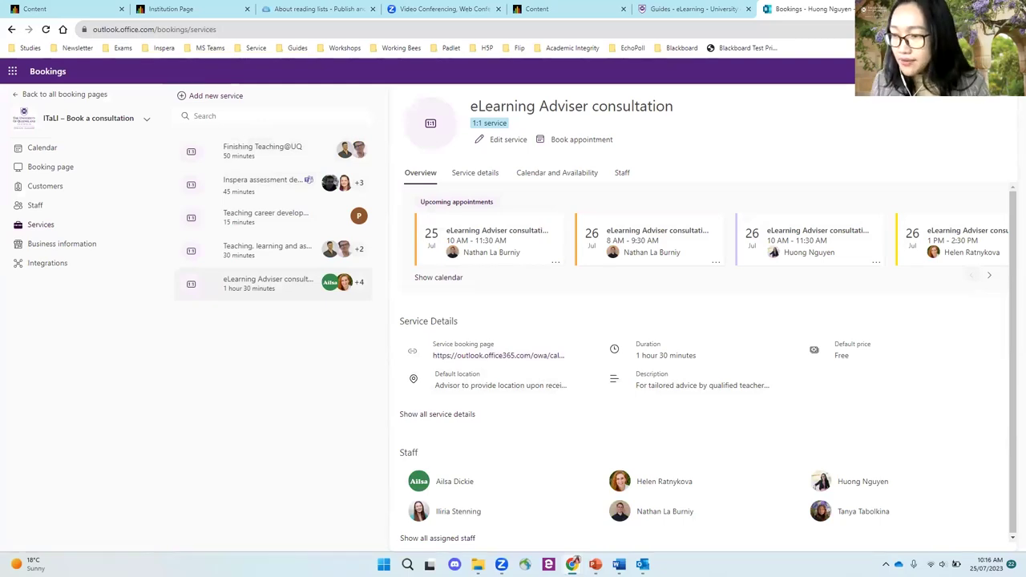
Return to the Institution Page tab and scroll down to Course sites and eLearning Services Status.
left_click(196, 14)
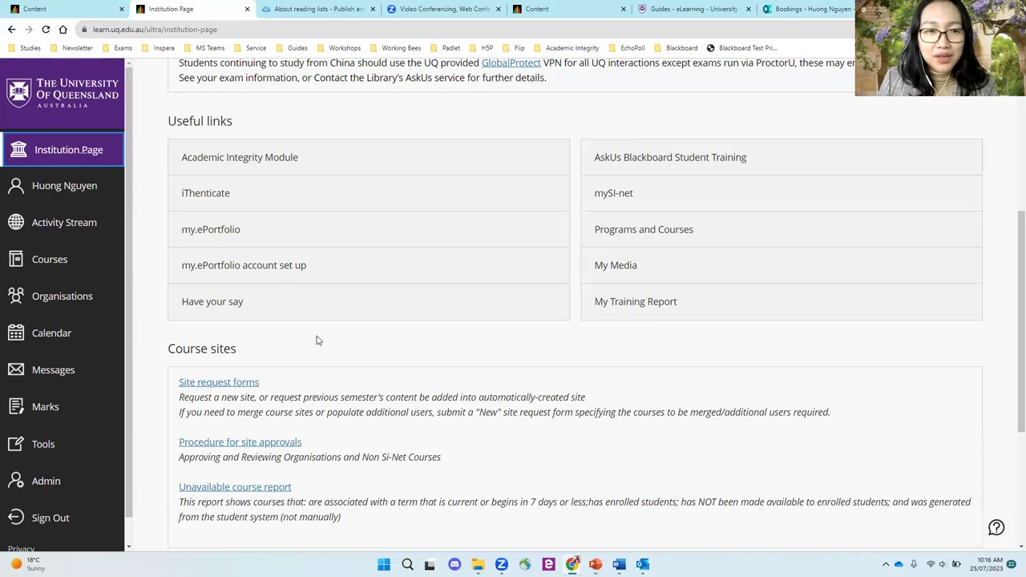
scroll(344, 340, "down", 2)
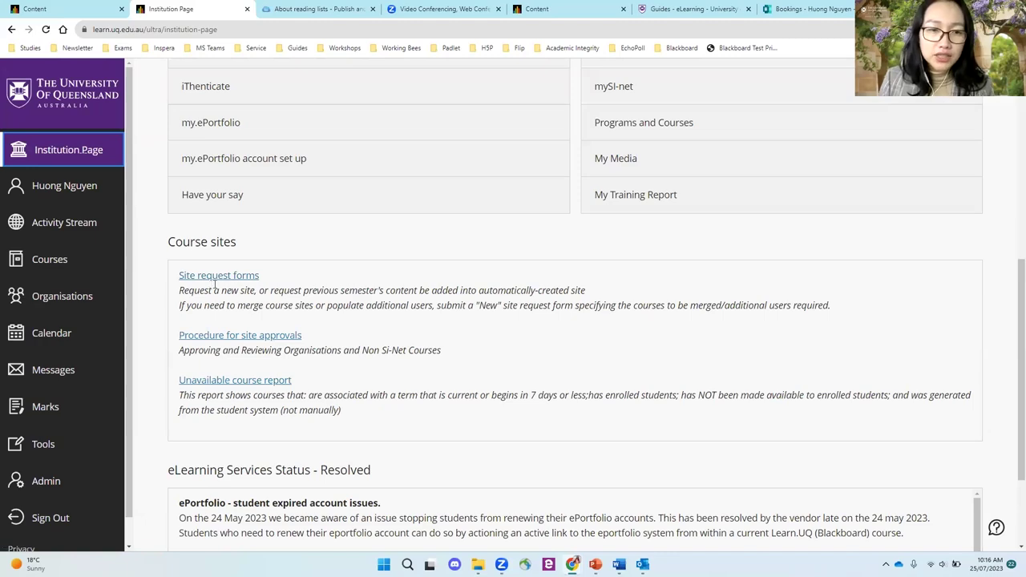
scroll(348, 303, "down", 2)
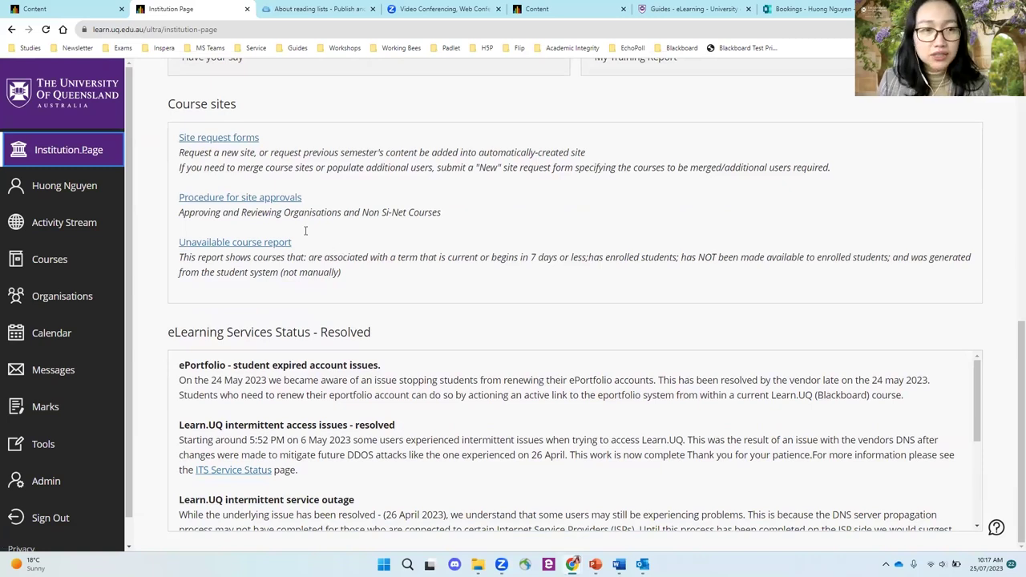
Open your Profile page, scroll to System Settings, and start editing the global notification settings.
left_click(66, 188)
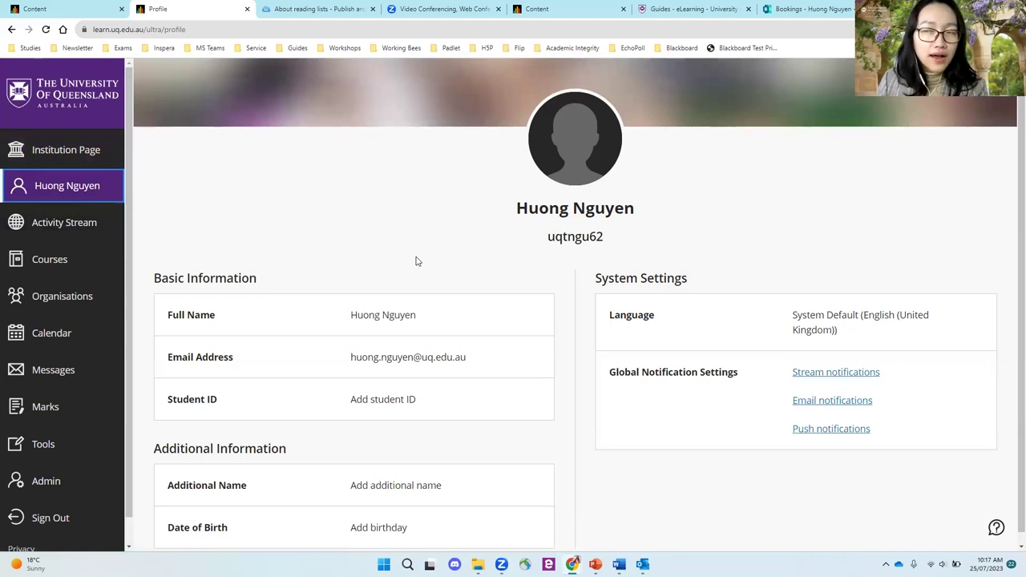
scroll(416, 259, "down", 1)
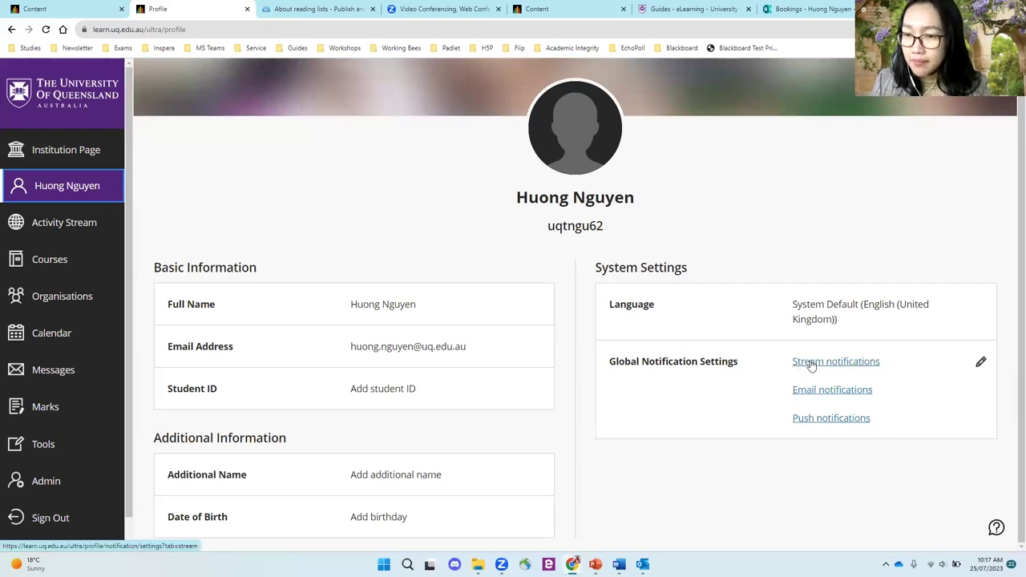
left_click(981, 366)
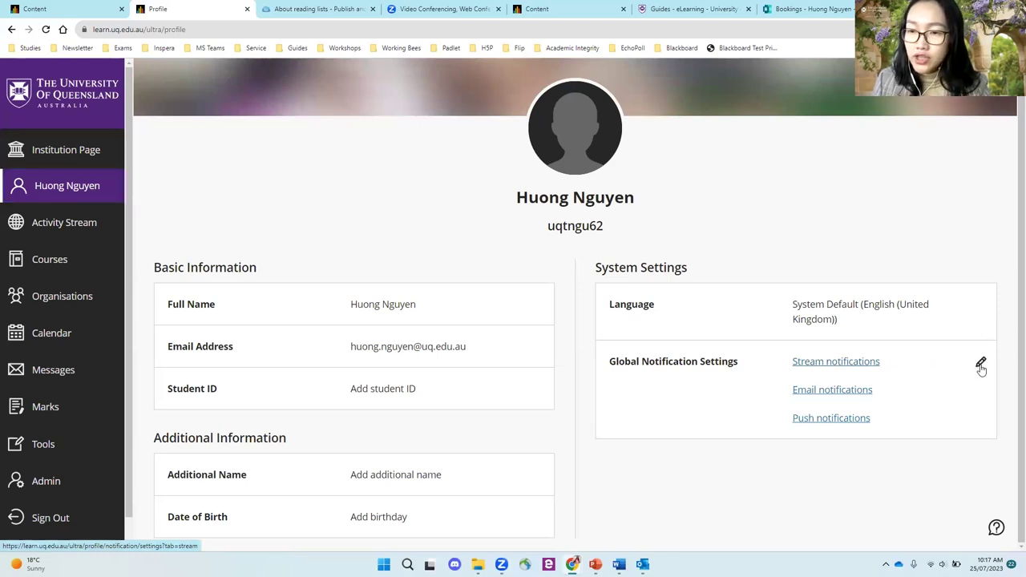
left_click(980, 365)
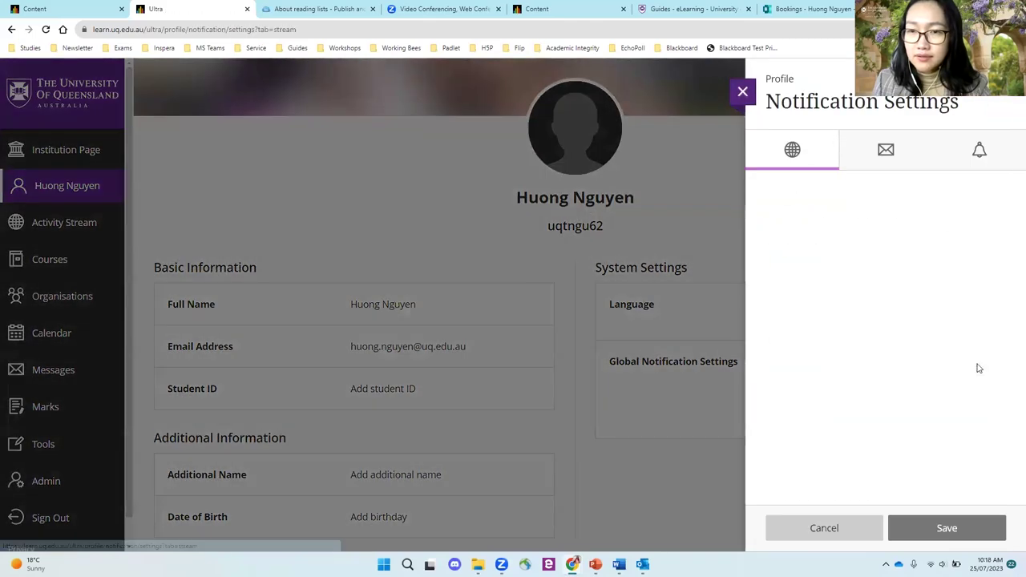
scroll(897, 291, "down", 1)
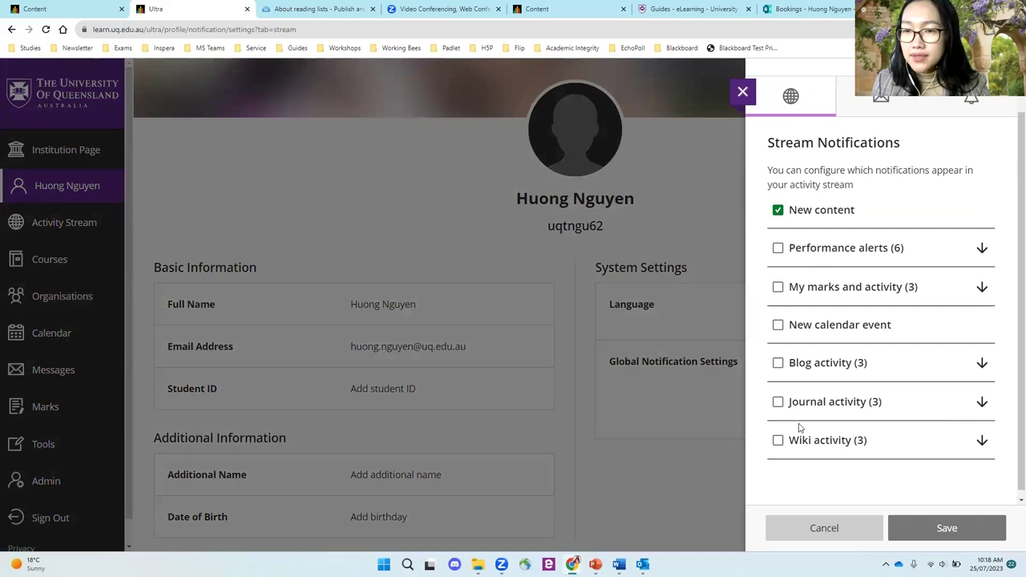
scroll(808, 442, "down", 1)
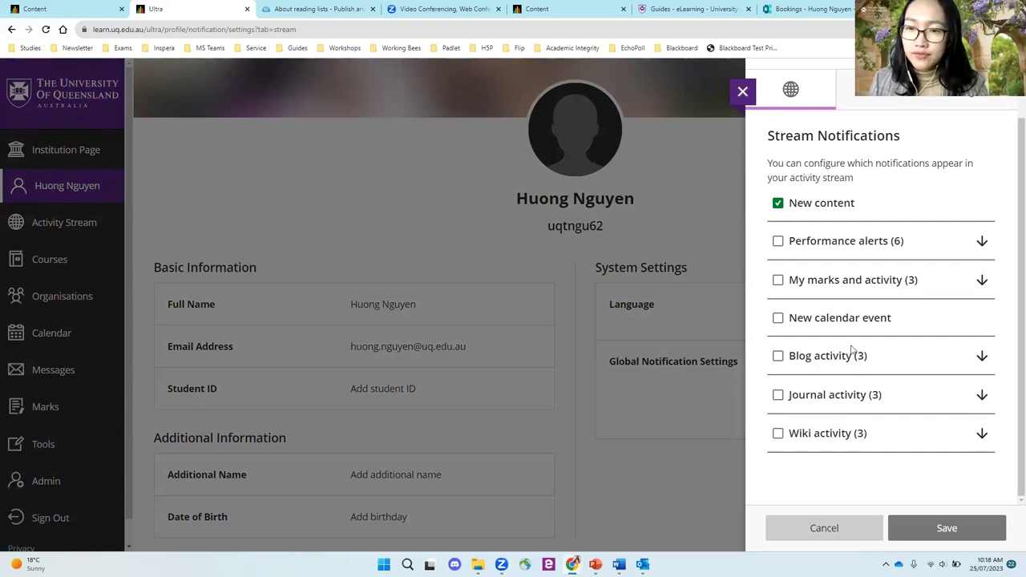
left_click(814, 529)
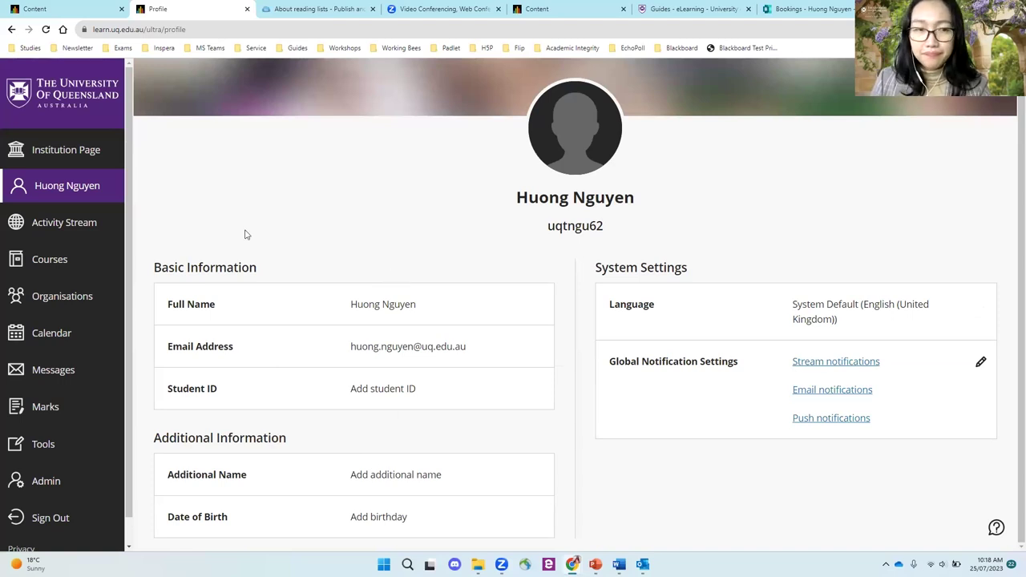
Browse the Activity Stream, then return to the Courses list of Basics for Tutors training courses.
left_click(74, 230)
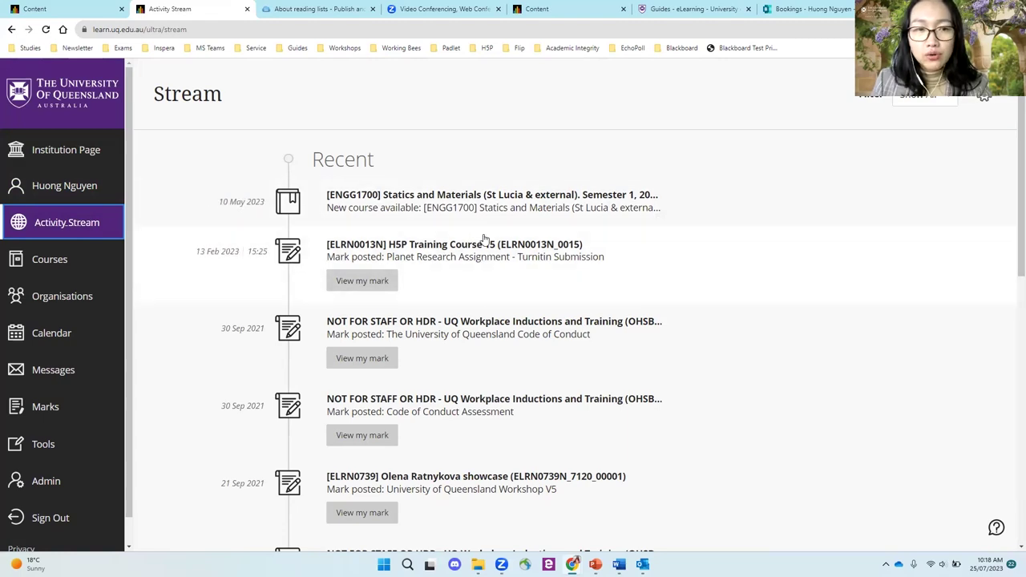
scroll(525, 360, "down", 3)
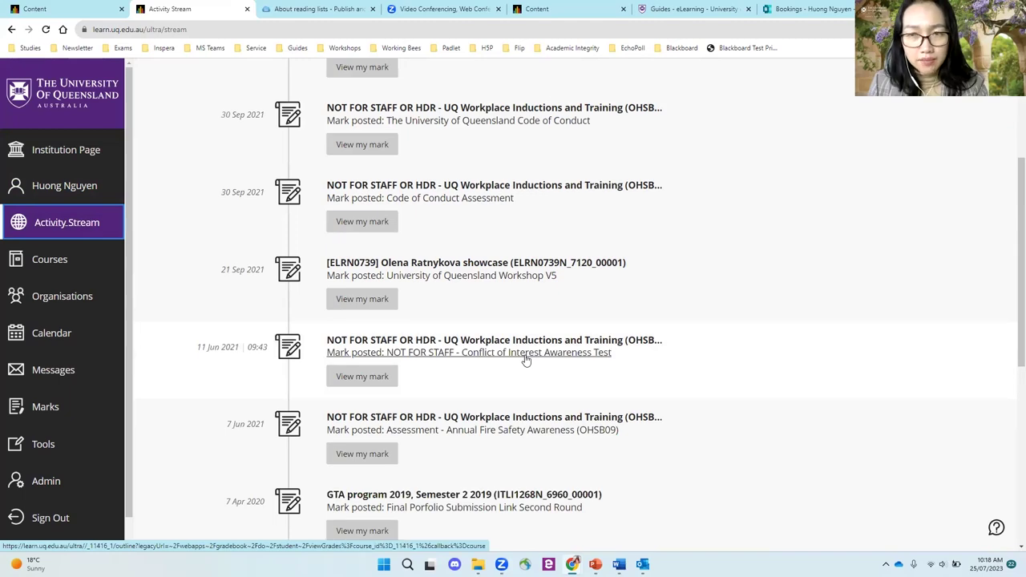
scroll(526, 360, "down", 6)
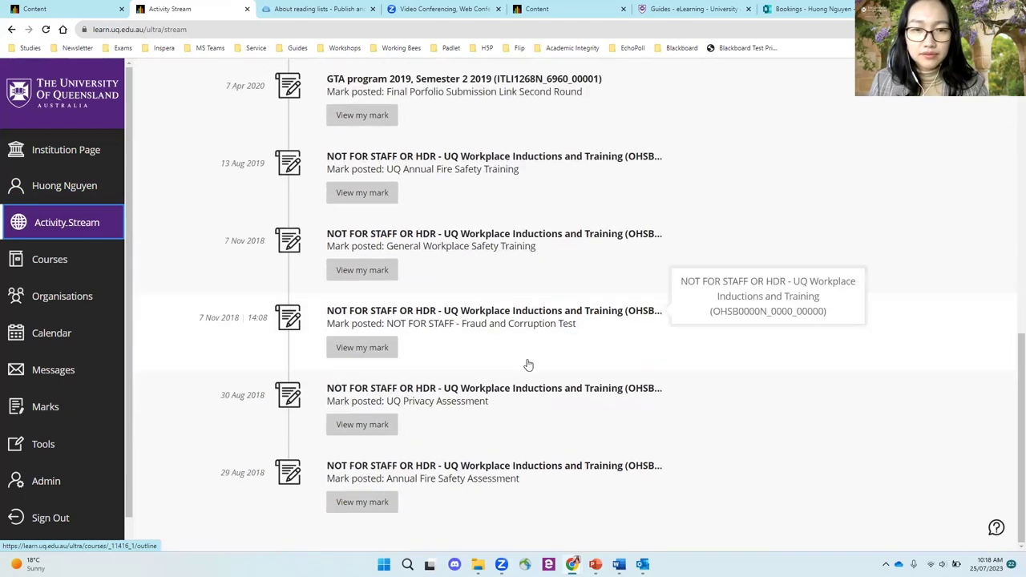
scroll(526, 361, "up", 15)
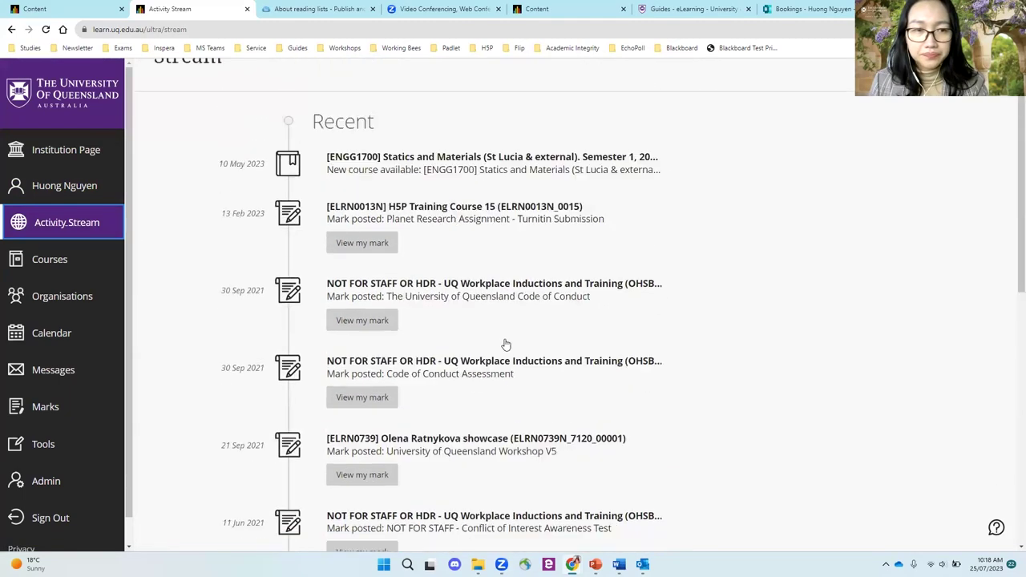
left_click(53, 261)
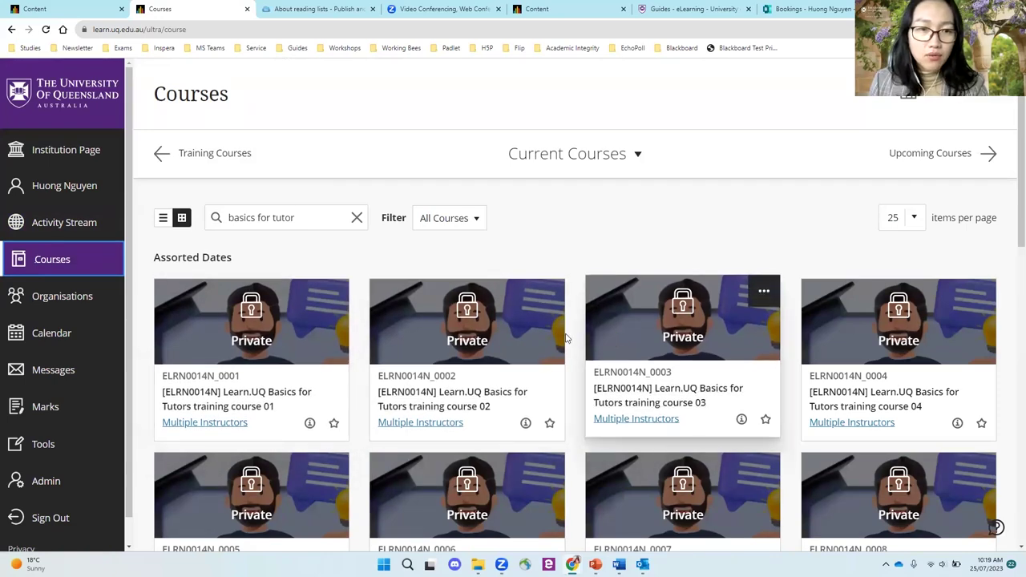
Show Organisations, where the 'basics for tutor' search returns no organisations for Semester 2, 2022.
left_click(56, 299)
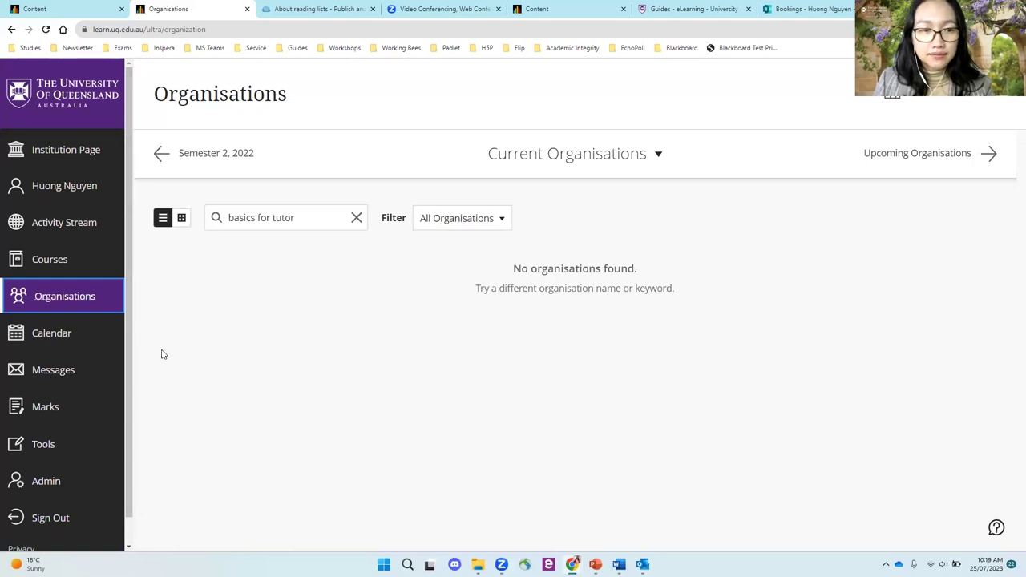
Look through the Calendar day schedule, then go to Messages listing Current Courses.
left_click(53, 337)
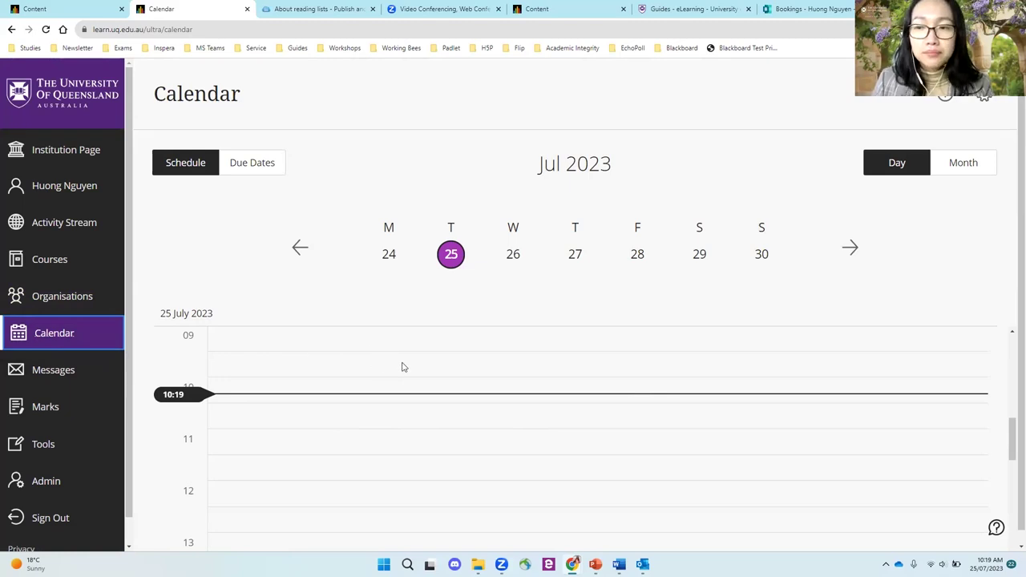
scroll(402, 365, "down", 2)
scroll(403, 380, "down", 3)
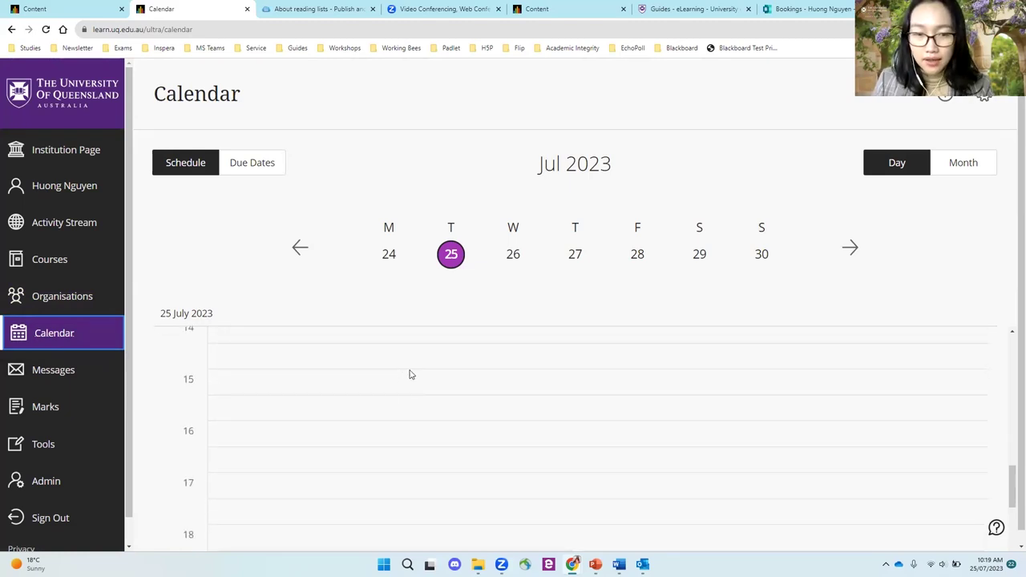
scroll(412, 373, "up", 6)
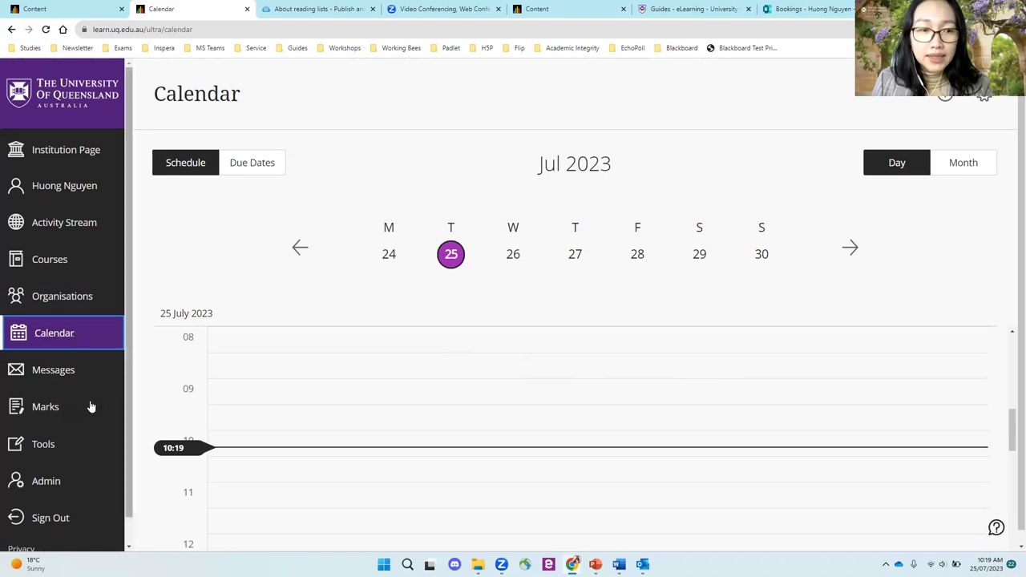
left_click(69, 377)
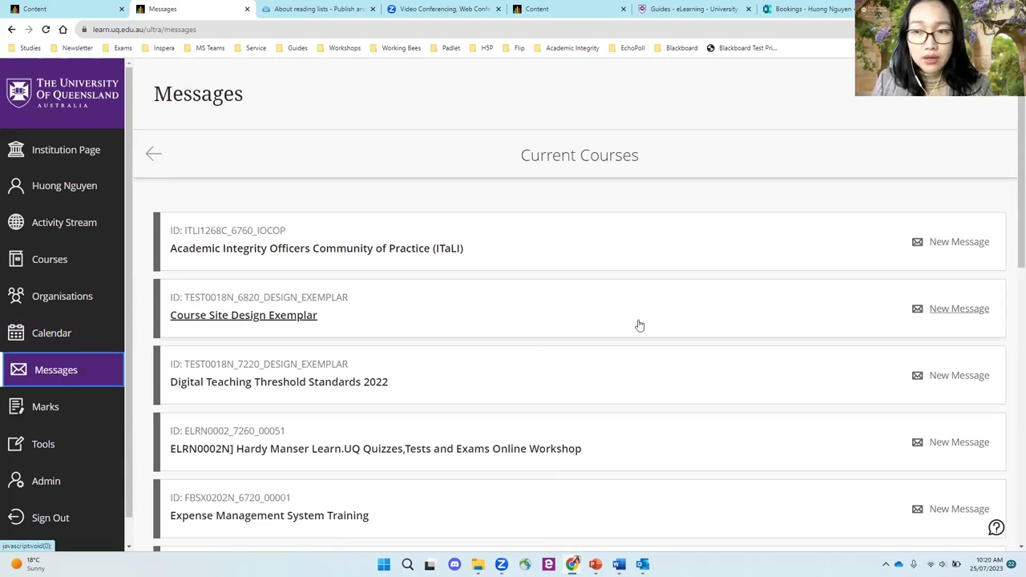
Show Marks with the no-permission warning dismissed, listing CRIMY and CRIMX with 1 to mark.
left_click(40, 409)
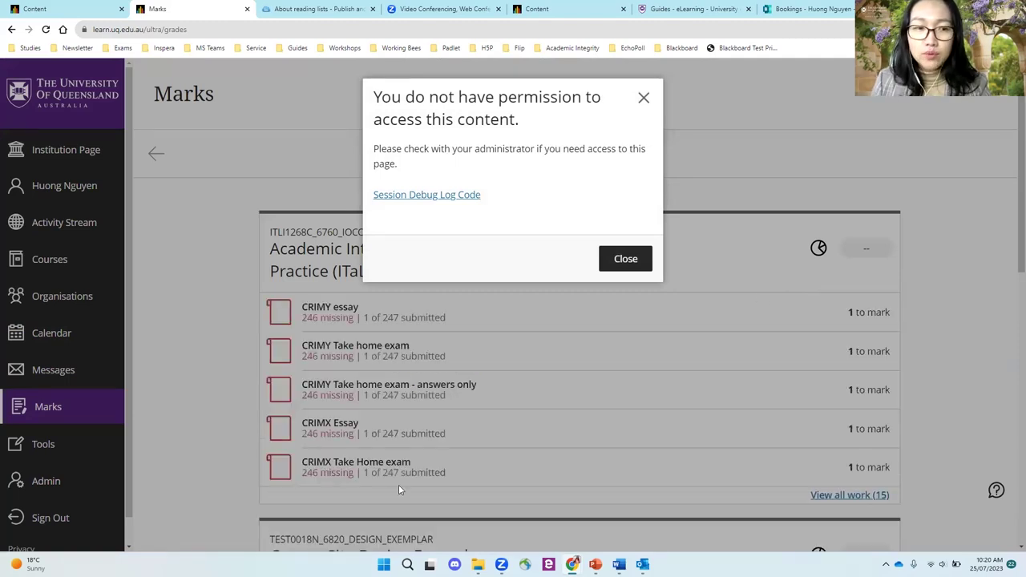
left_click(643, 100)
left_click(86, 403)
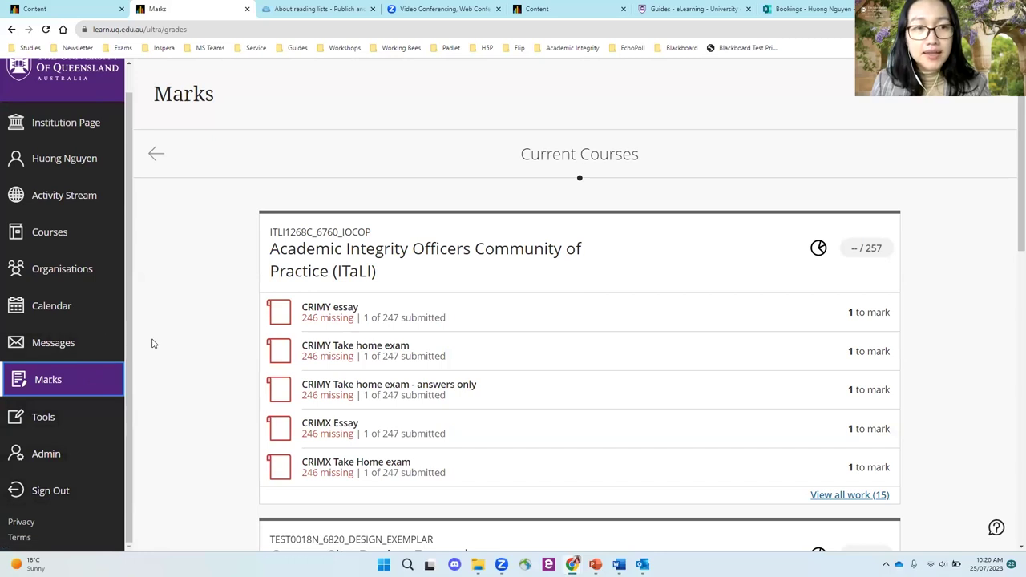
scroll(130, 324, "up", 1)
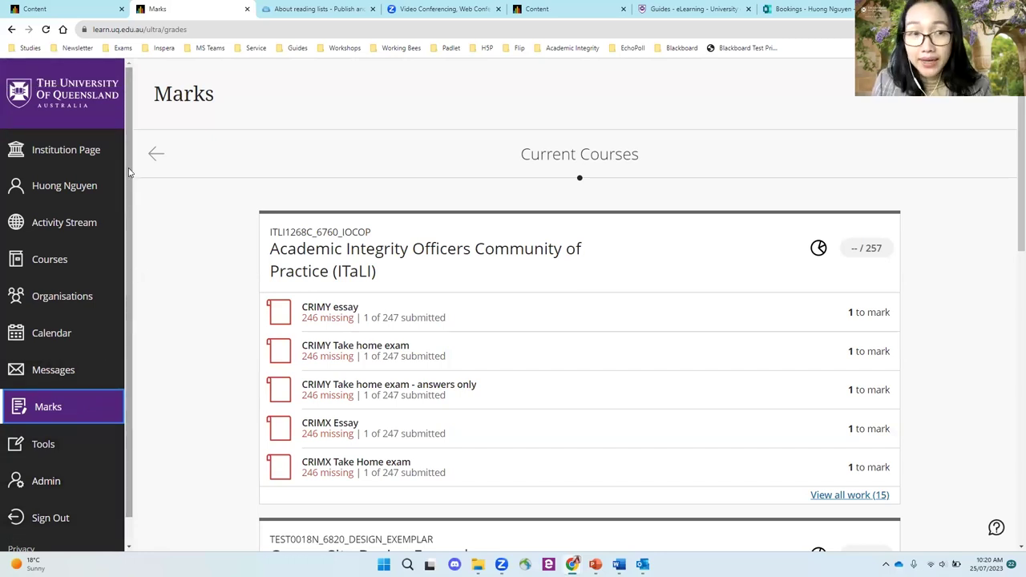
Go to Courses and open Basics for Tutors training course 15 from the card grid.
left_click(56, 265)
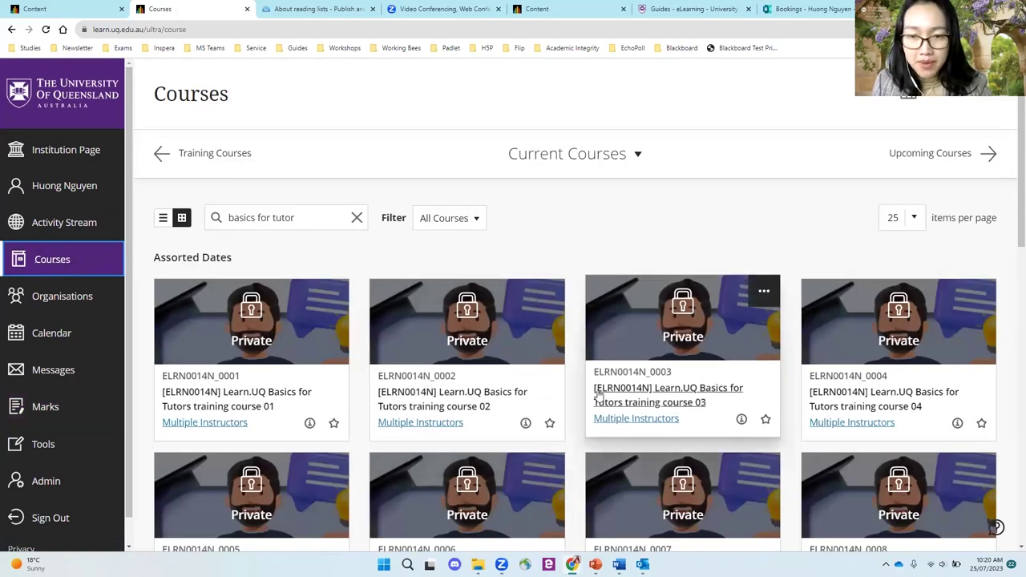
scroll(614, 396, "down", 1)
scroll(614, 396, "down", 8)
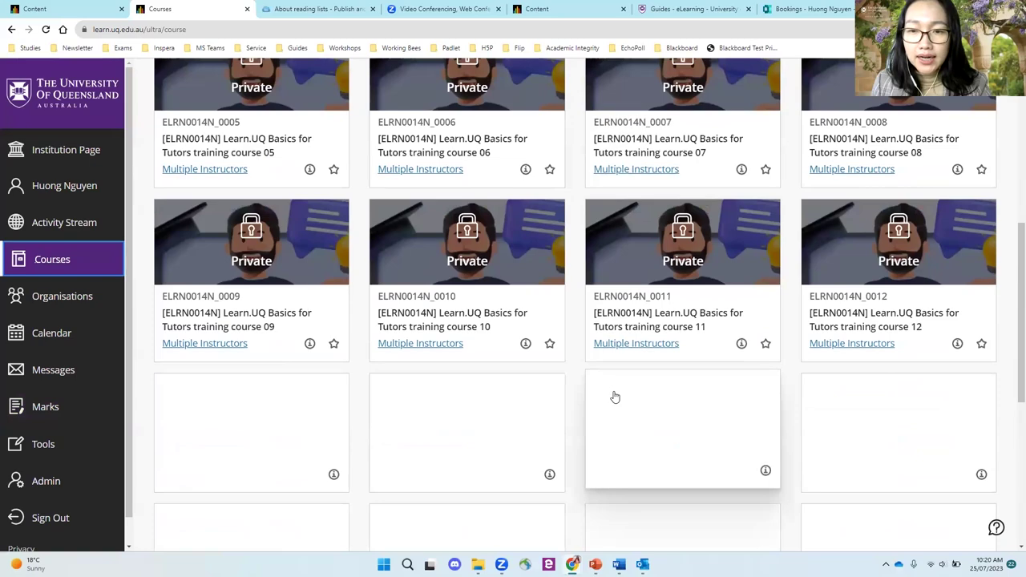
scroll(614, 396, "down", 3)
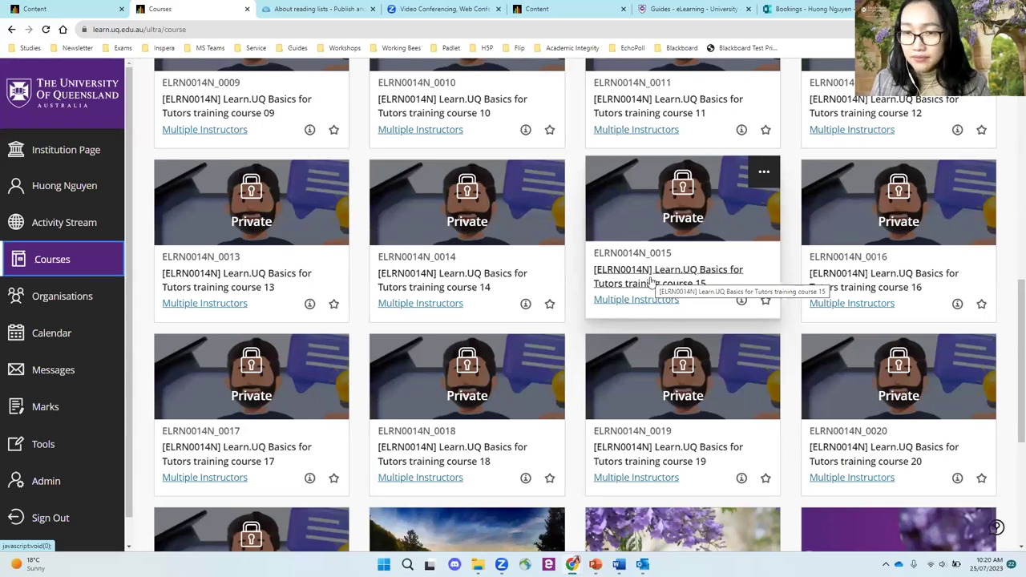
left_click(651, 277)
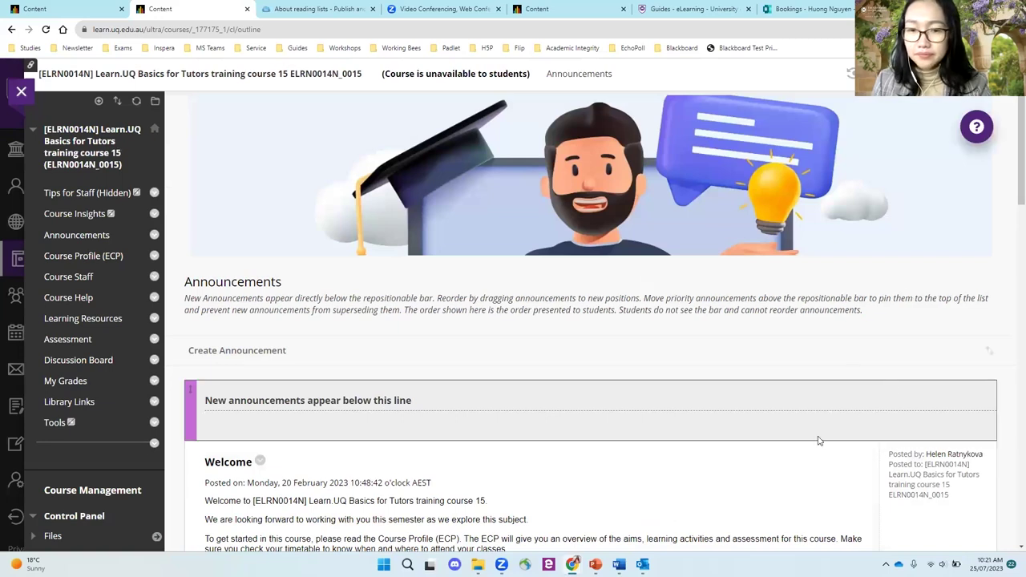
In the PowerPoint deck, view the Ultra Navigation slide, then slide 13, Learning Pathway.
left_click(595, 564)
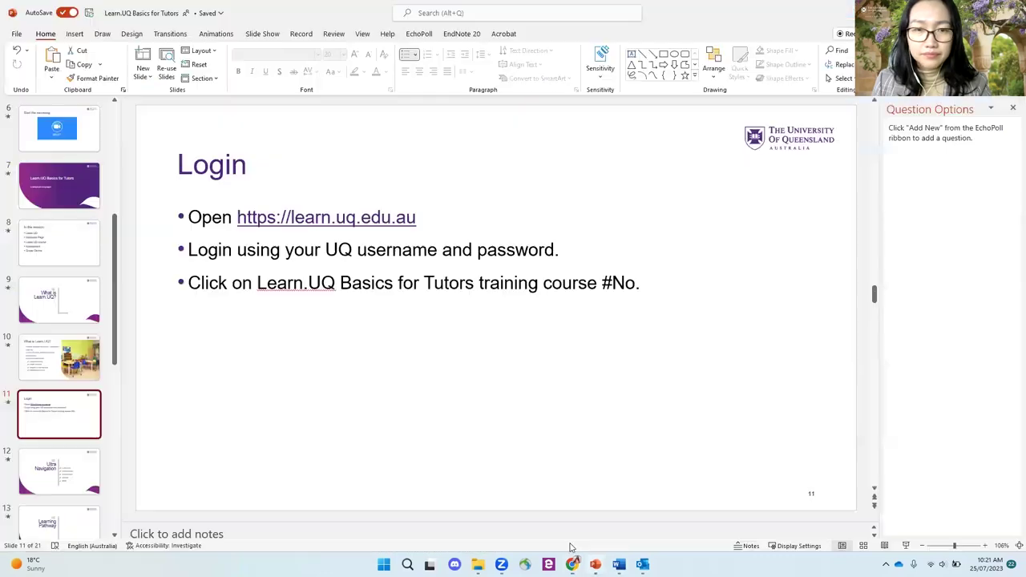
left_click(47, 477)
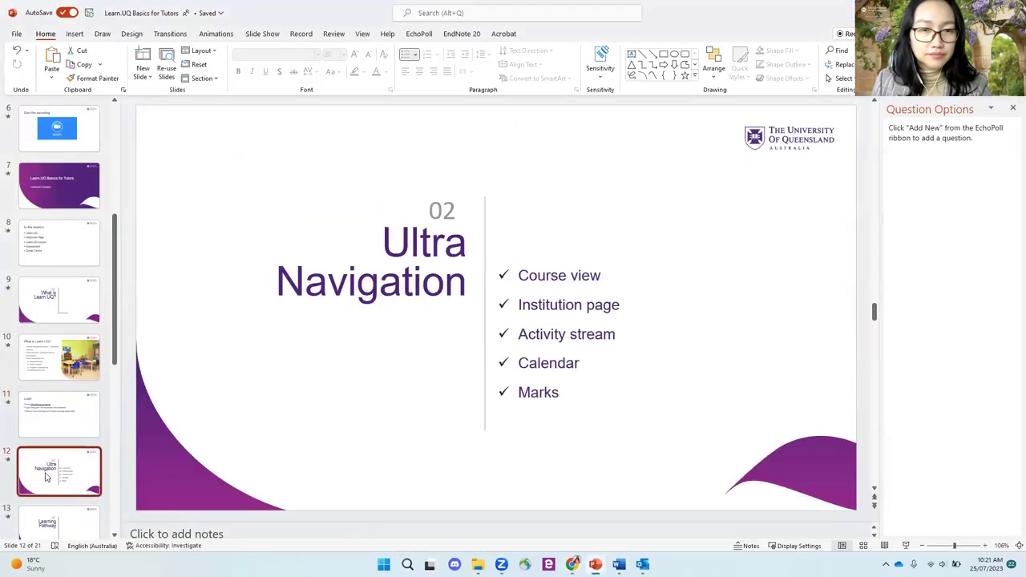
left_click(49, 524)
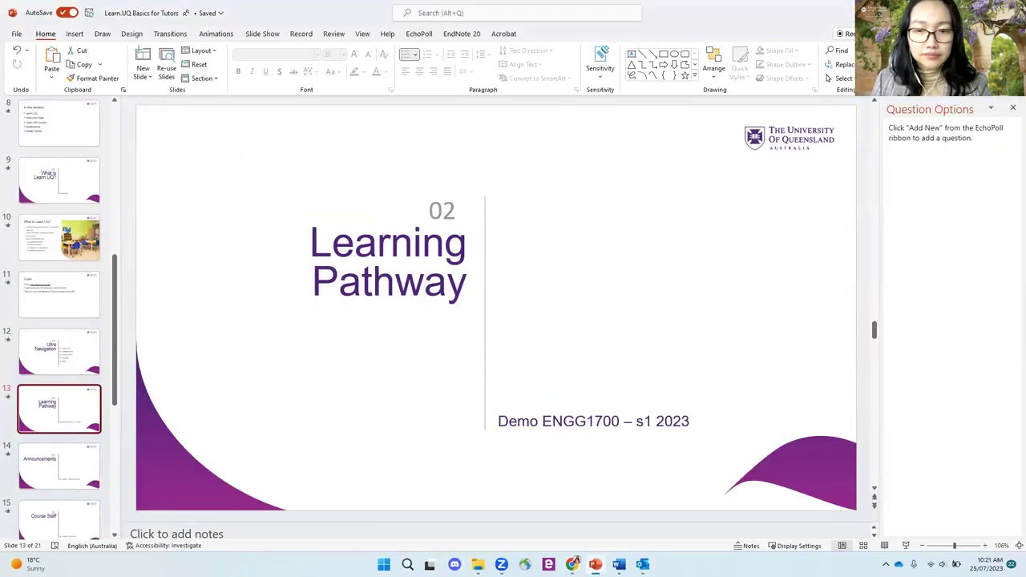
left_click(573, 563)
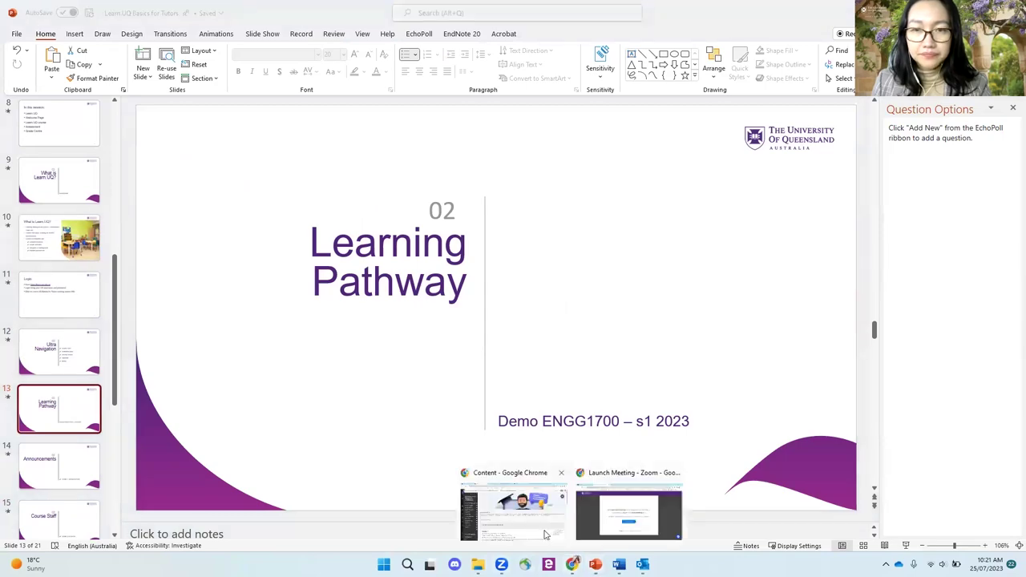
Bring Chrome back to training course 15's Announcements page with the Welcome announcement.
left_click(545, 535)
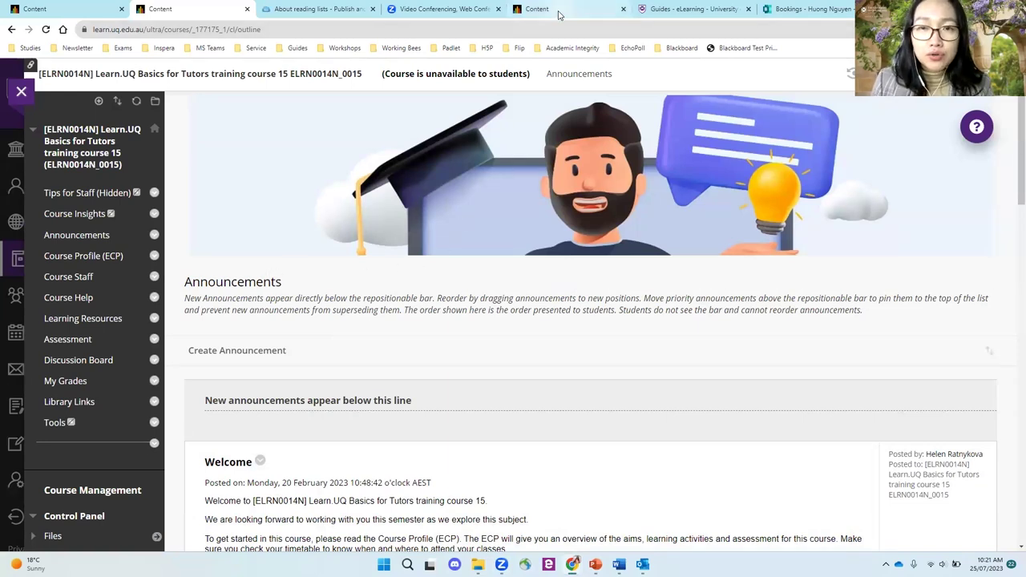
mouse_move(560, 12)
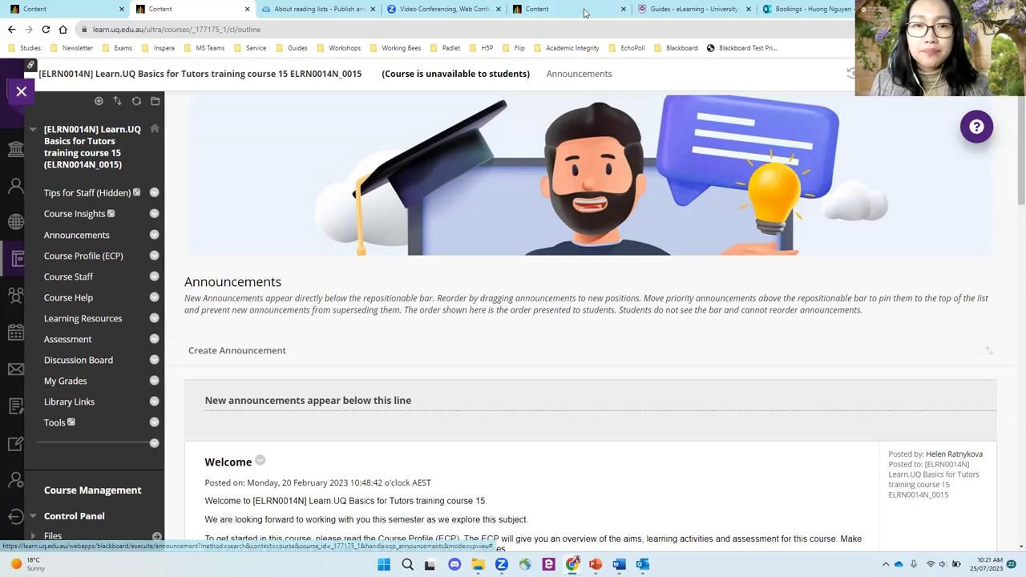
Switch to the ENGG1700 course tab, browse its tools list, and refresh the expired page with F5.
left_click(553, 9)
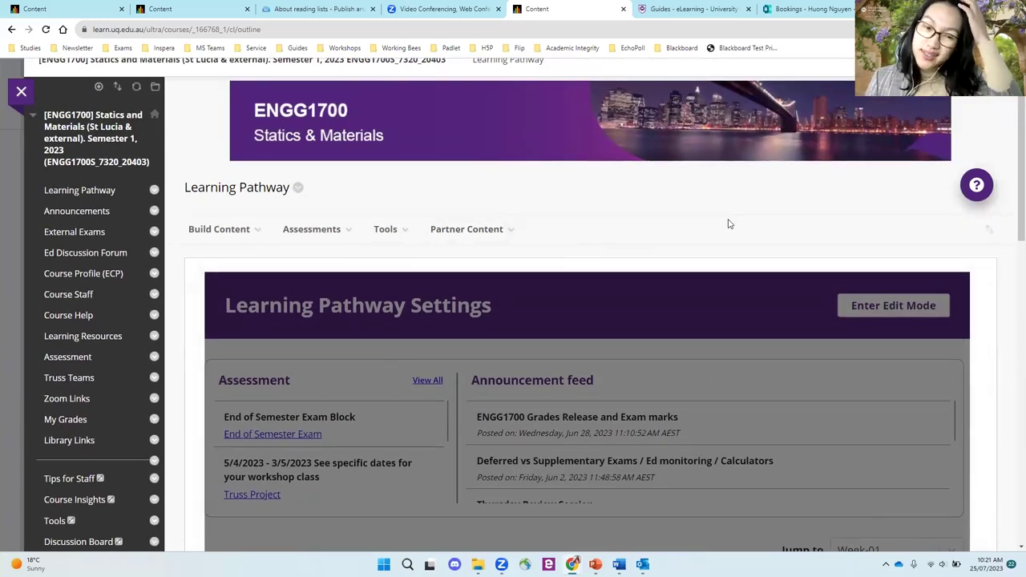
left_click(376, 232)
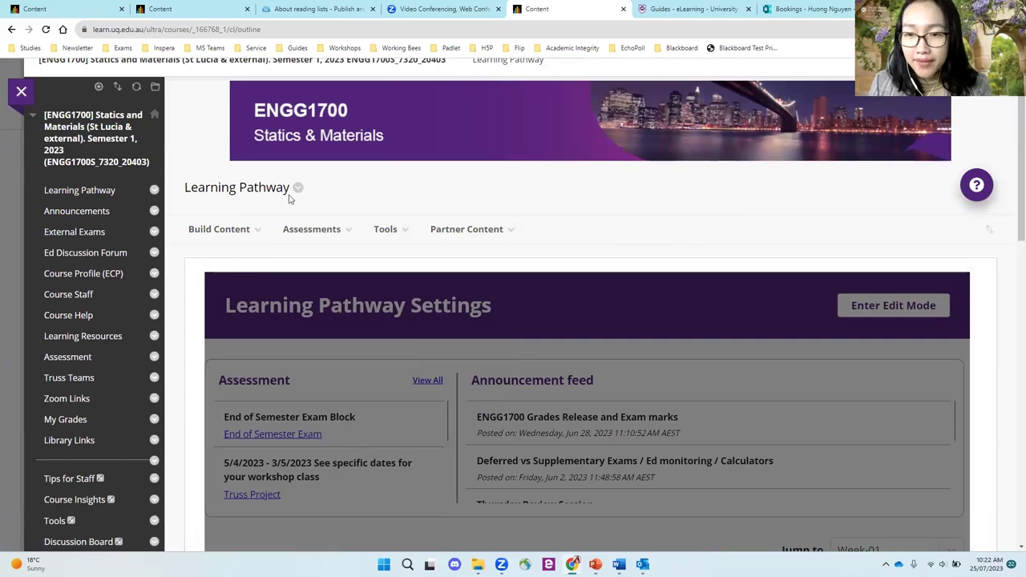
scroll(631, 242, "down", 1)
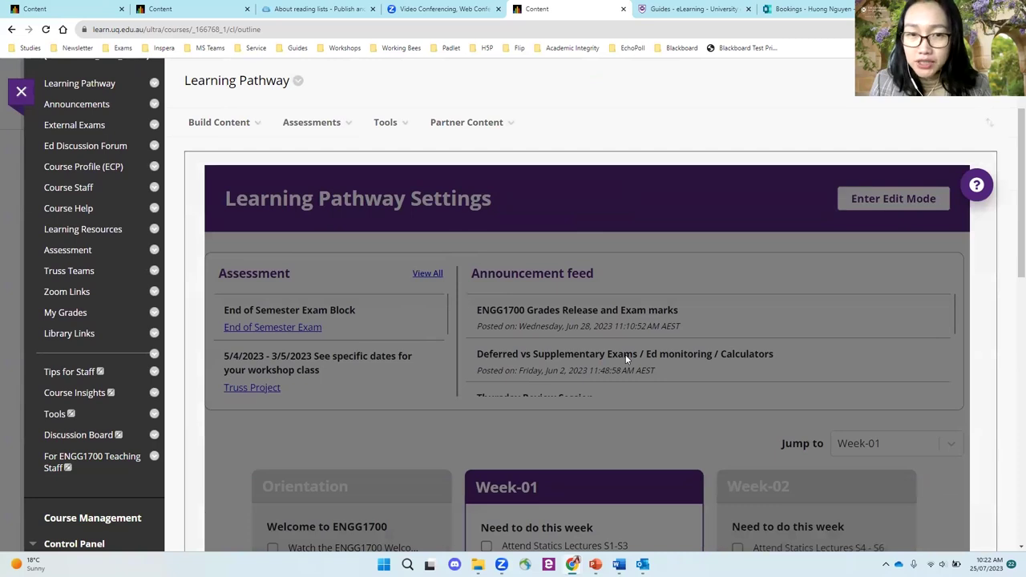
scroll(624, 353, "down", 1)
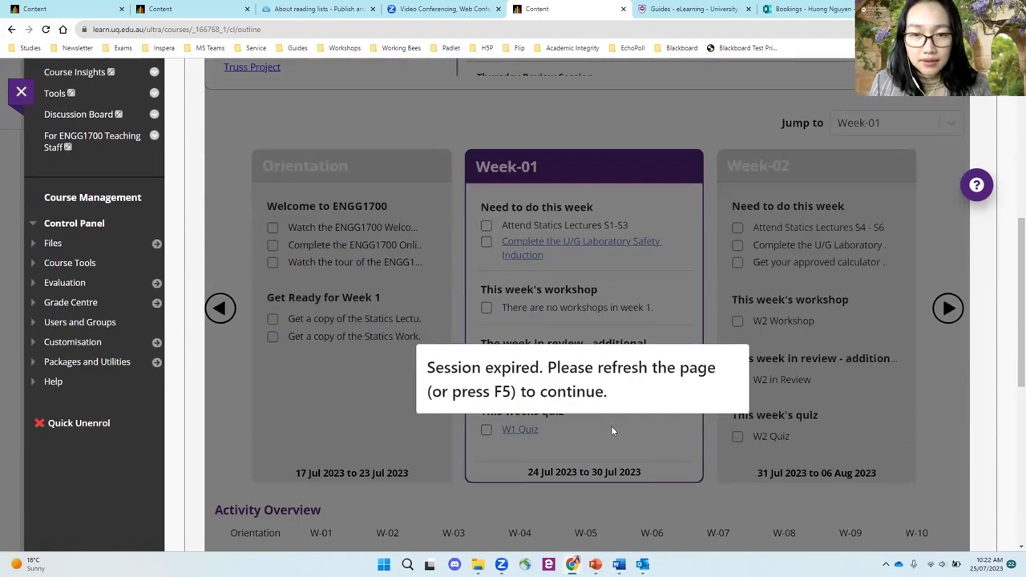
key("F5")
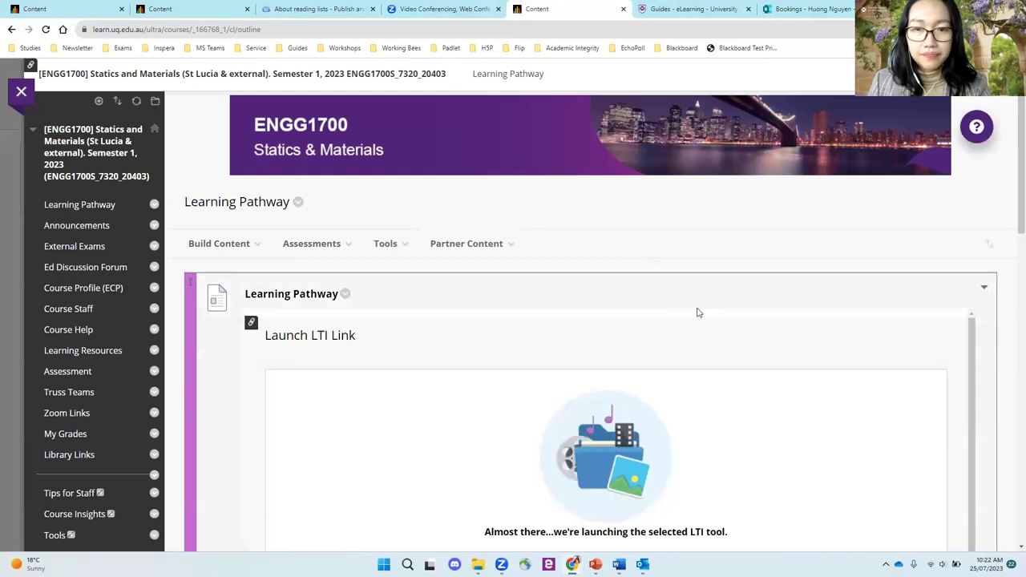
Scroll the ENGG1700 Learning Pathway past assessments and announcements down to the Orientation and Week cards.
scroll(697, 311, "down", 1)
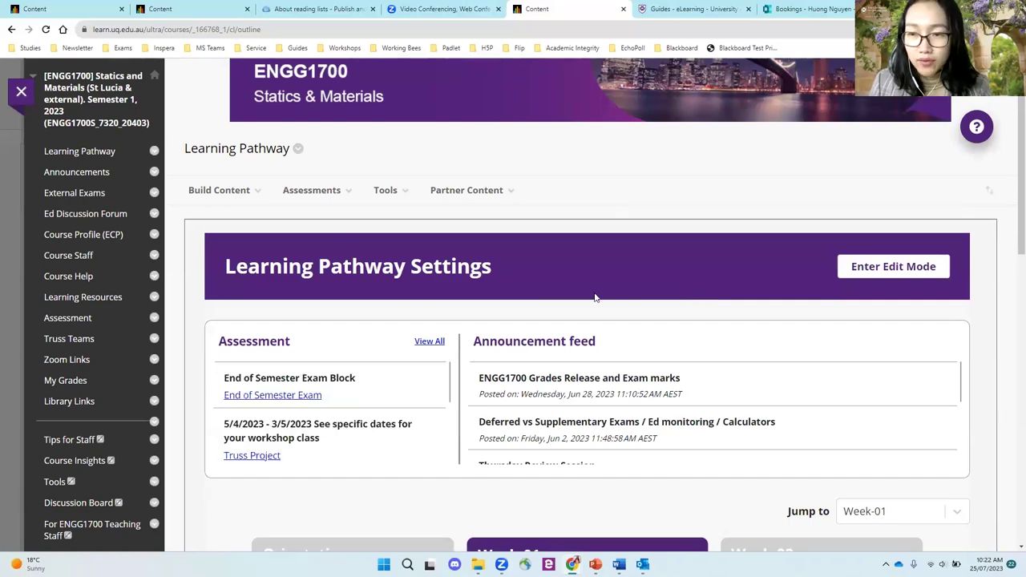
scroll(595, 297, "down", 1)
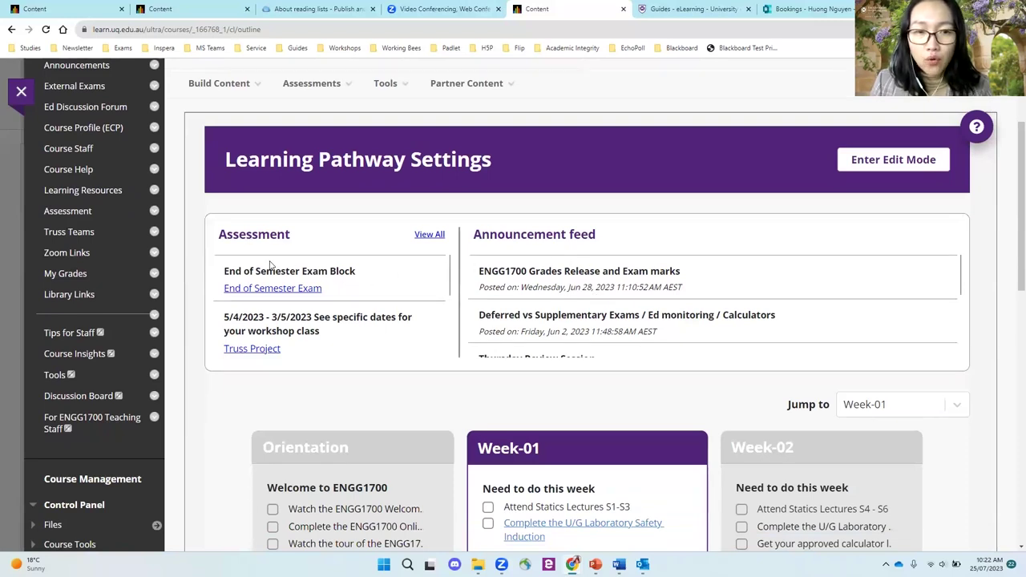
scroll(285, 298, "down", 1)
scroll(284, 298, "down", 2)
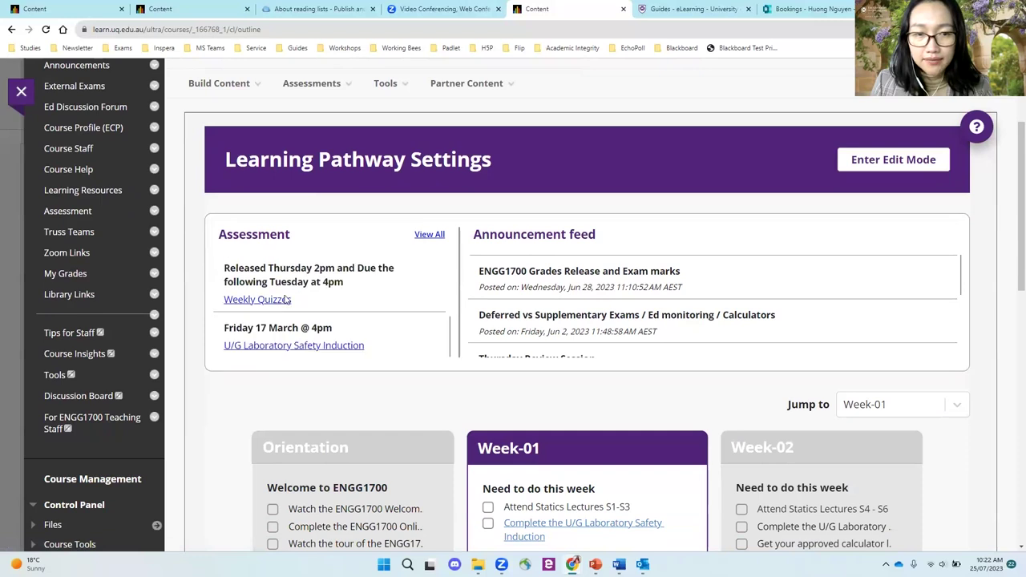
scroll(286, 298, "up", 3)
scroll(550, 267, "down", 3)
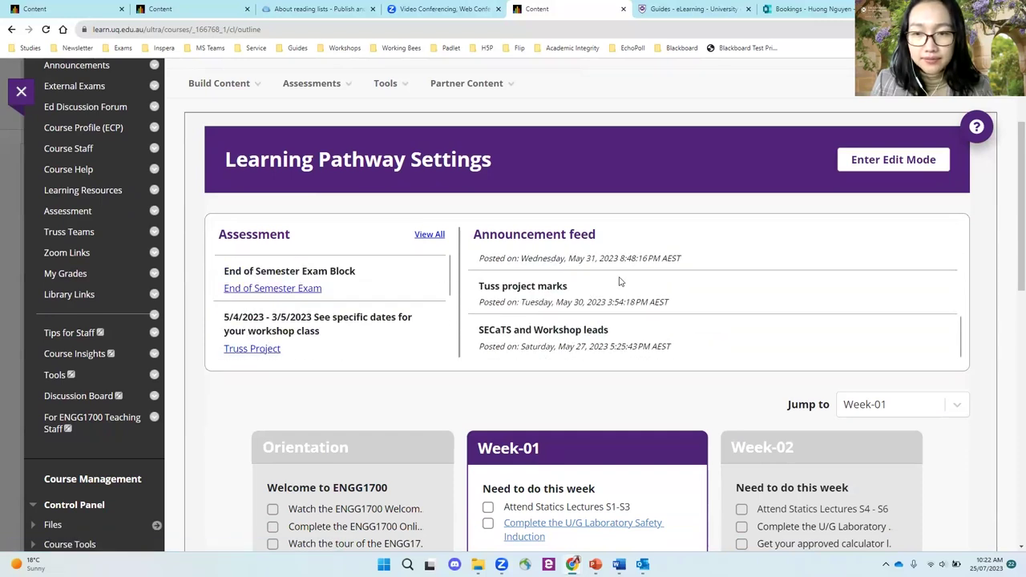
scroll(622, 280, "down", 1)
scroll(624, 274, "down", 1)
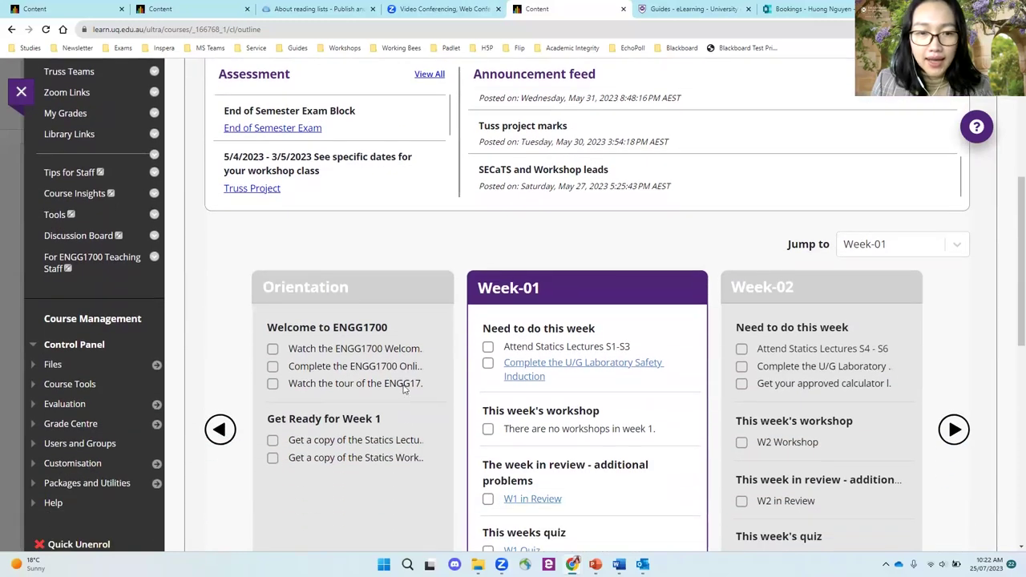
scroll(408, 419, "down", 2)
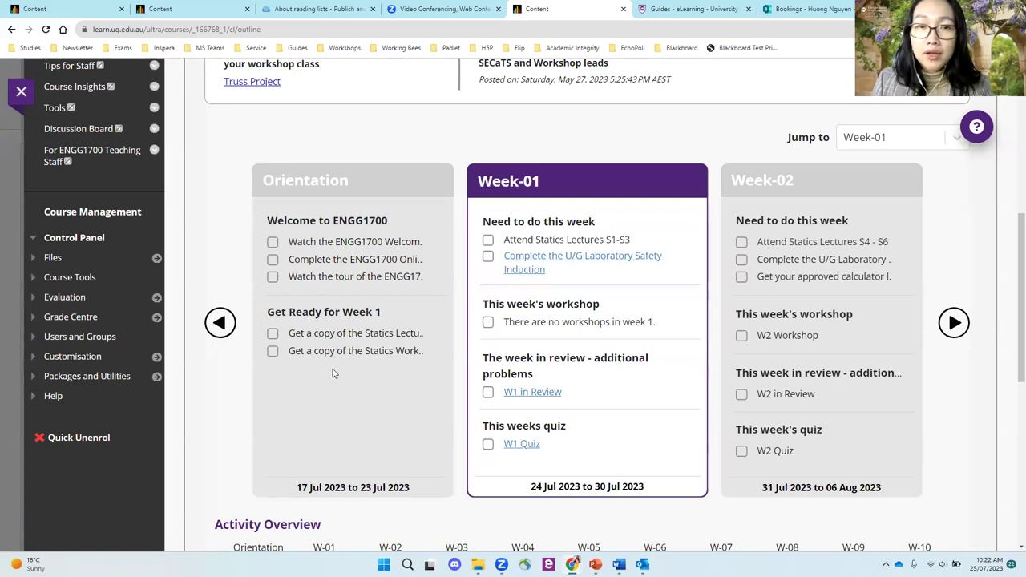
Advance the week carousel to Week-05, then return to training course 15's Announcements.
left_click(953, 323)
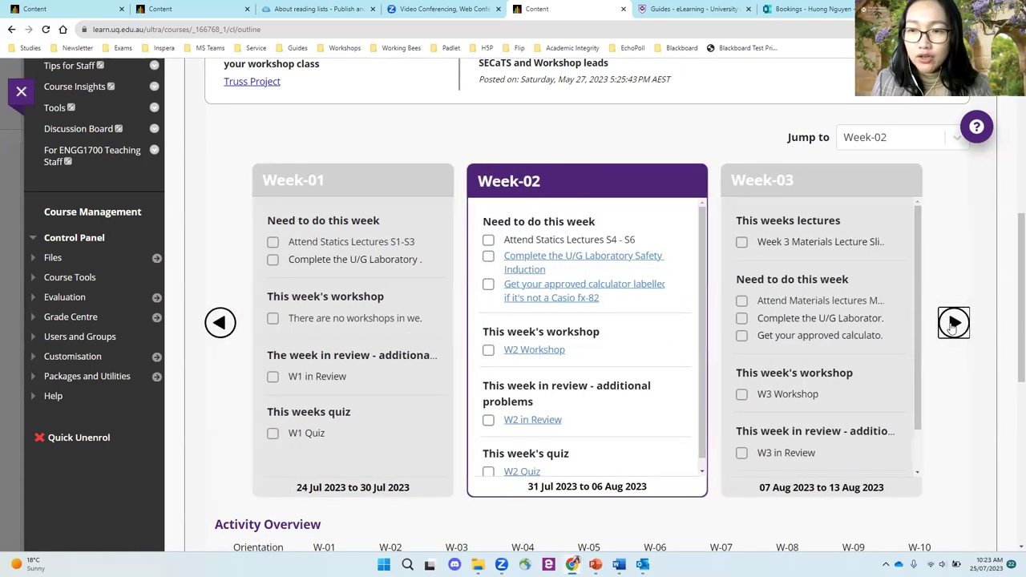
left_click(954, 323)
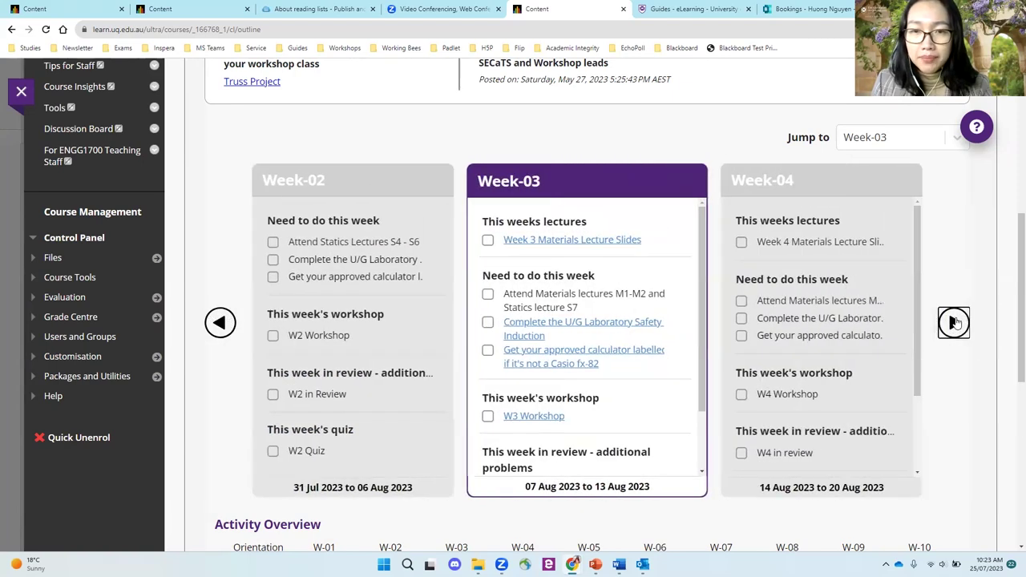
left_click(954, 323)
left_click(954, 323)
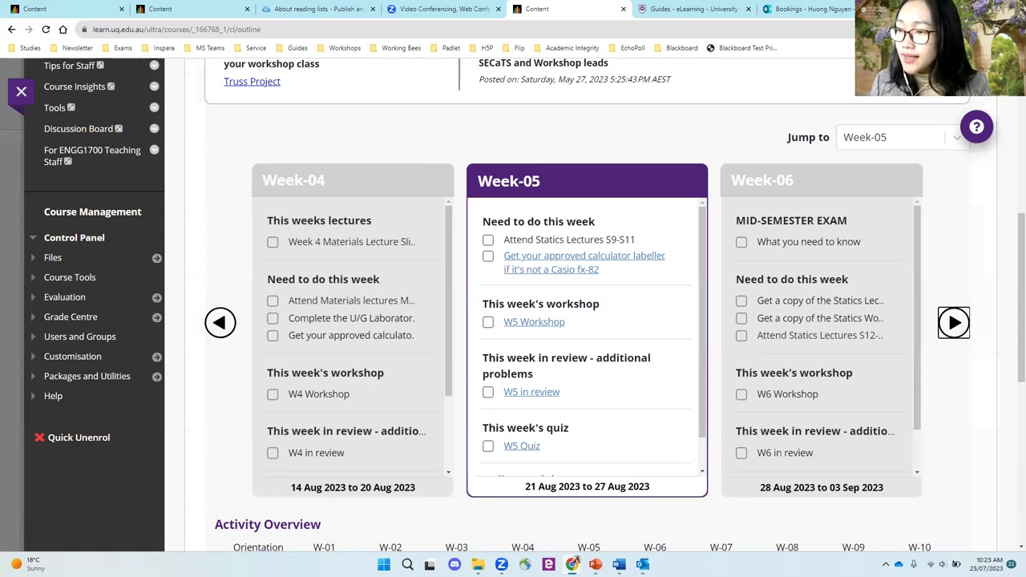
left_click(189, 9)
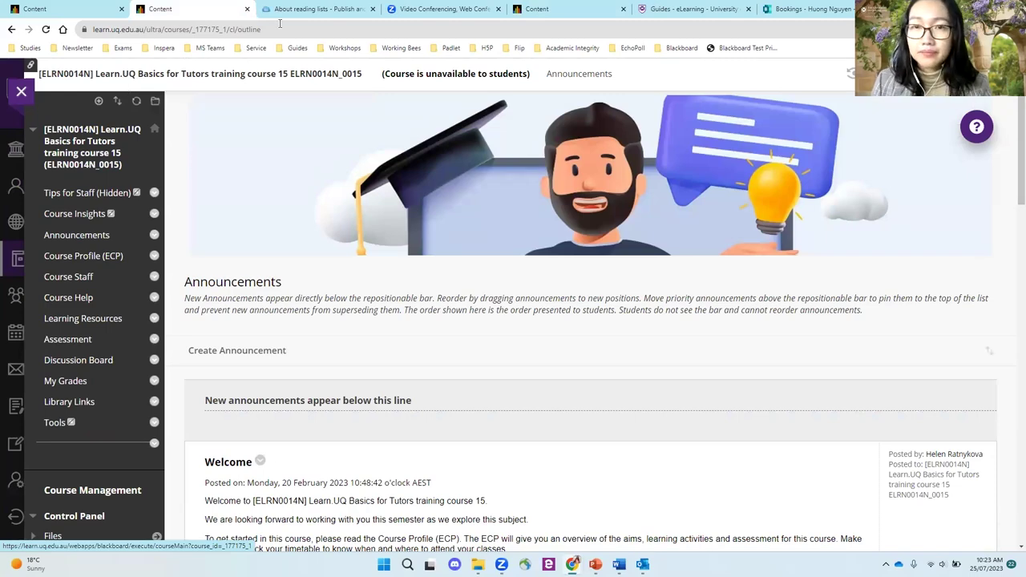
Return to the ENGG1700 weekly content page, then switch to the training course's Announcements page.
left_click(537, 11)
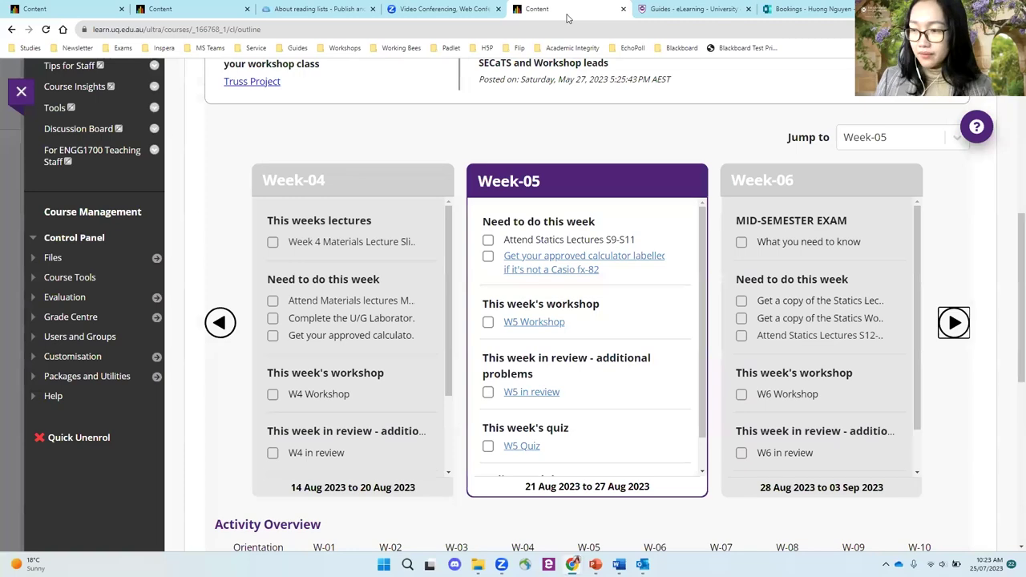
scroll(393, 196, "up", 3)
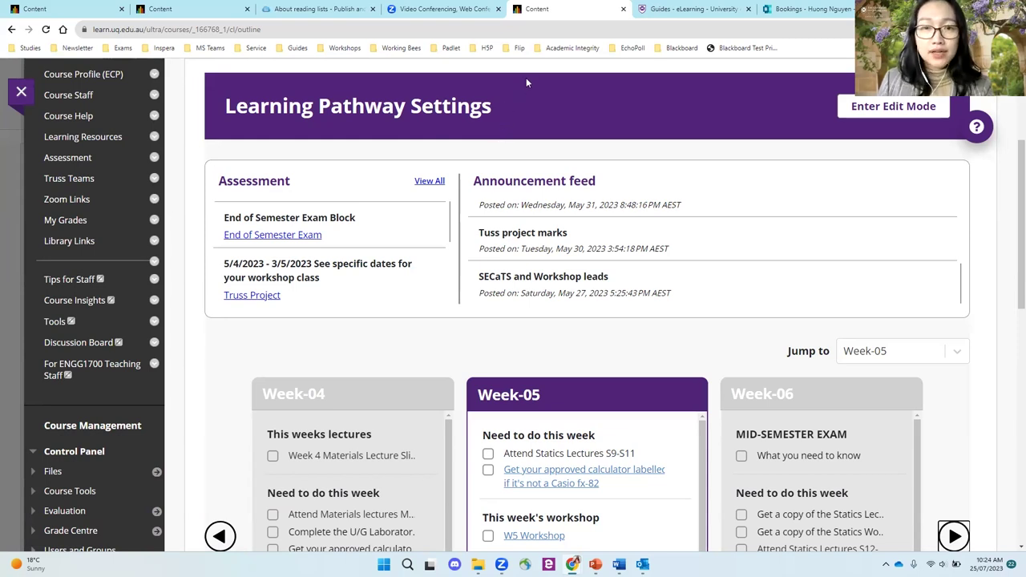
mouse_move(192, 15)
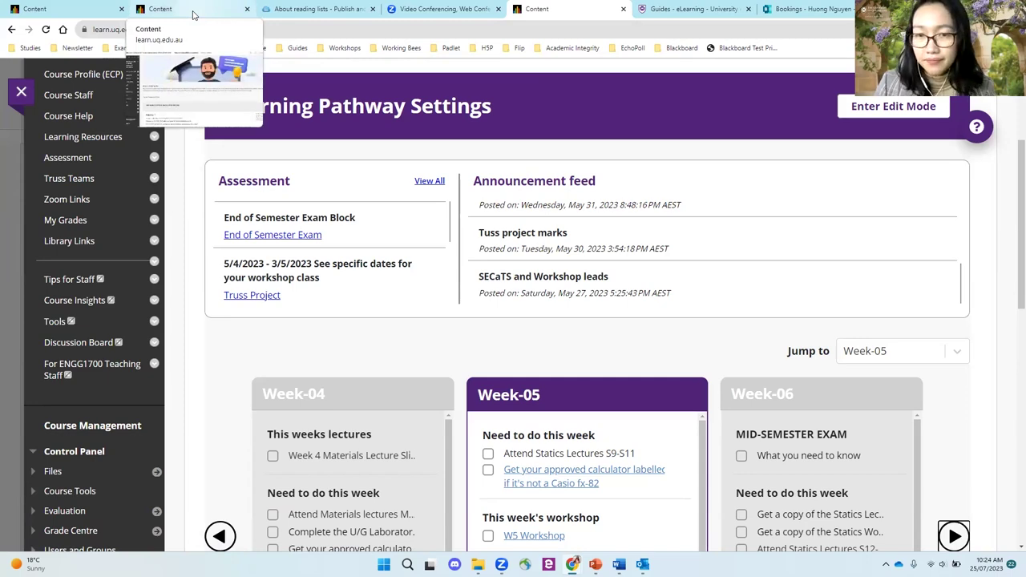
left_click(192, 15)
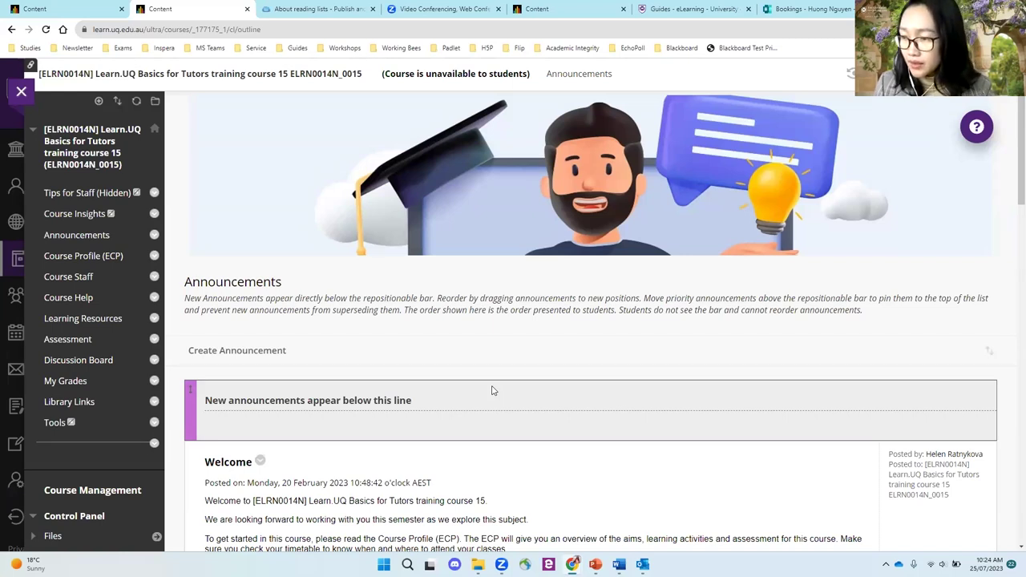
View another course's announcements, then go back to the ENGG1700 Learning Pathway page.
left_click(76, 9)
left_click(215, 9)
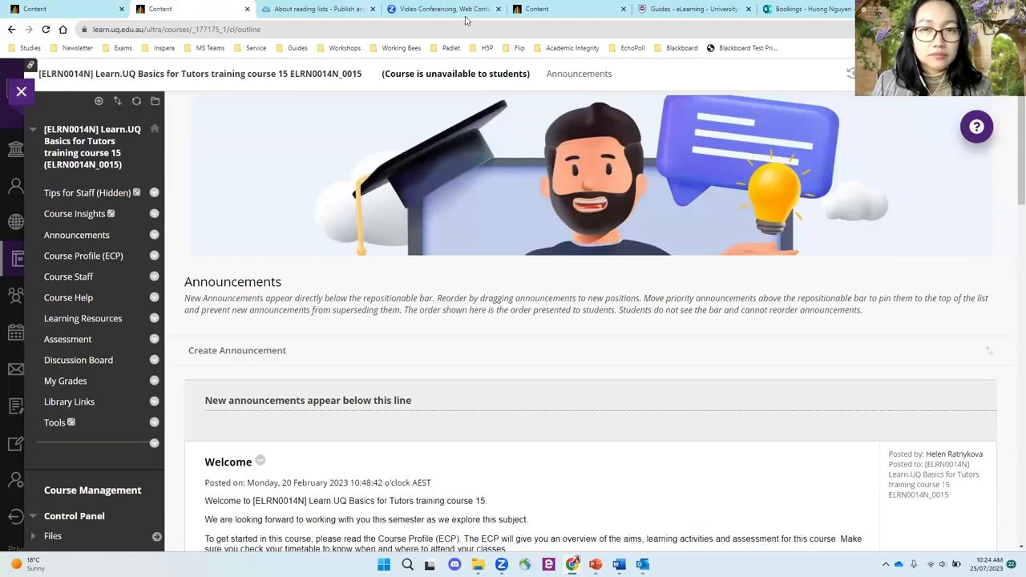
left_click(576, 8)
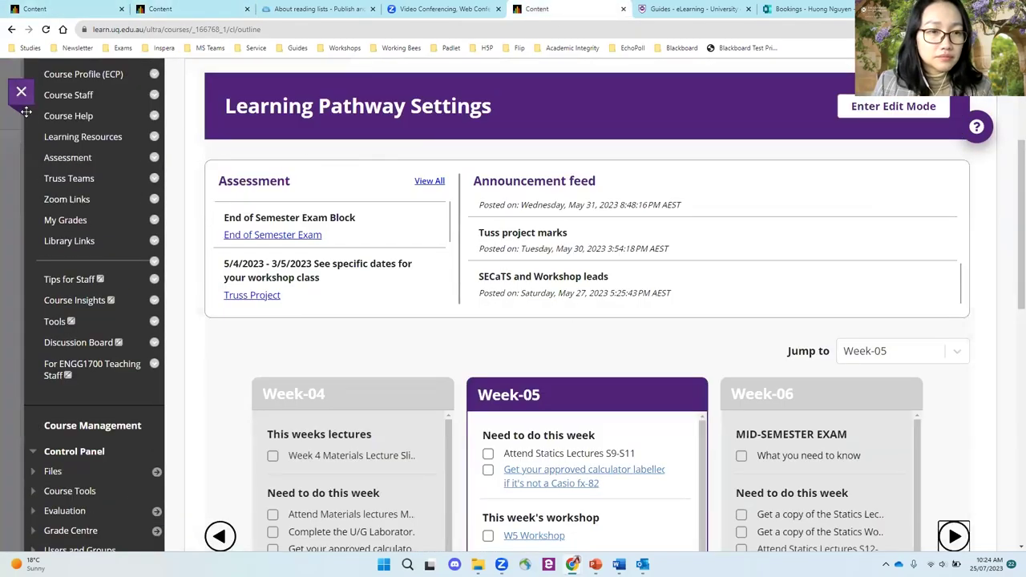
scroll(73, 488, "down", 1)
scroll(74, 490, "down", 3)
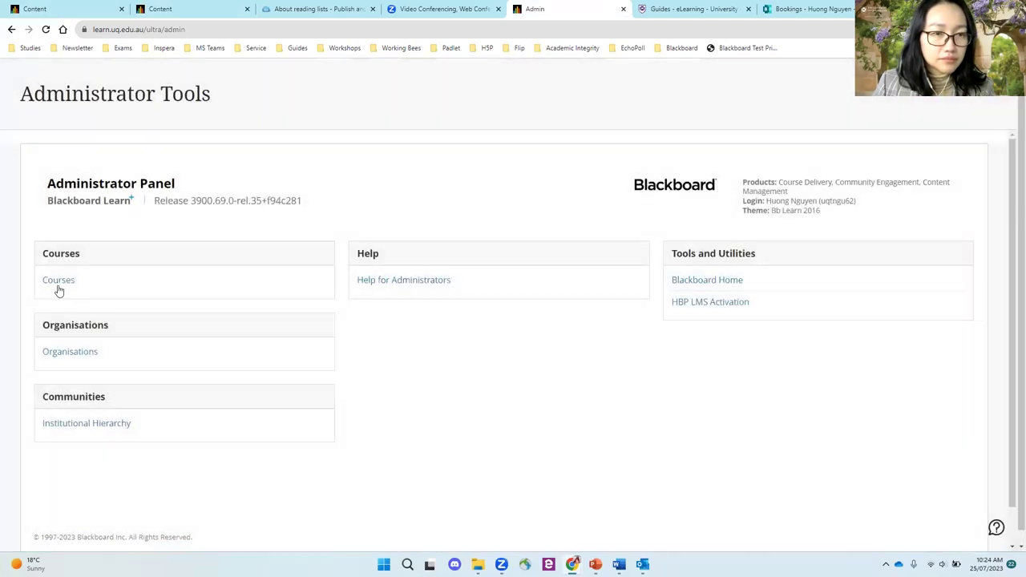
List courses whose name contains 'basics for tutor', then return to training course 15's Announcements.
left_click(59, 284)
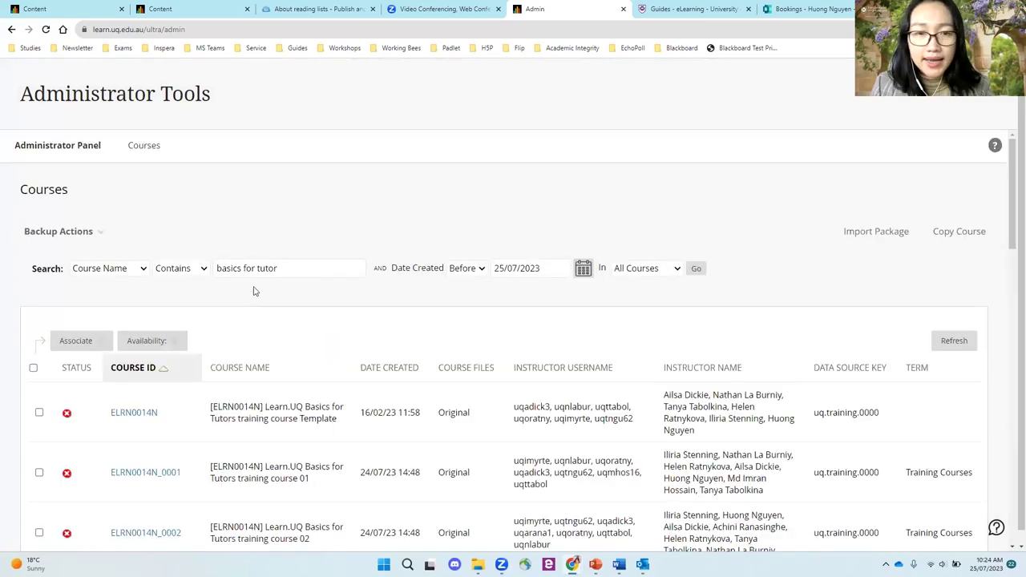
left_click(304, 279)
scroll(385, 362, "down", 5)
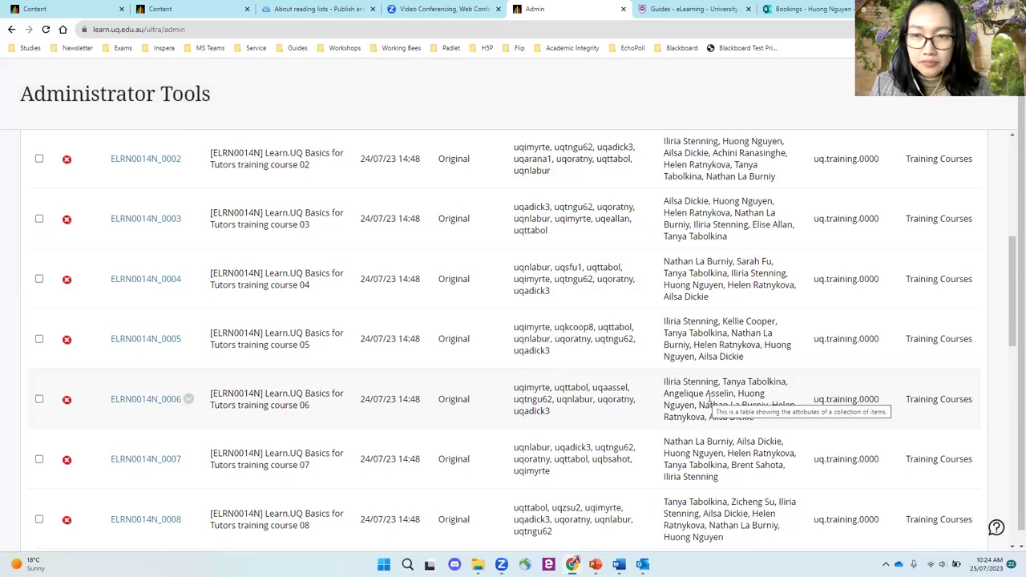
scroll(708, 405, "up", 3)
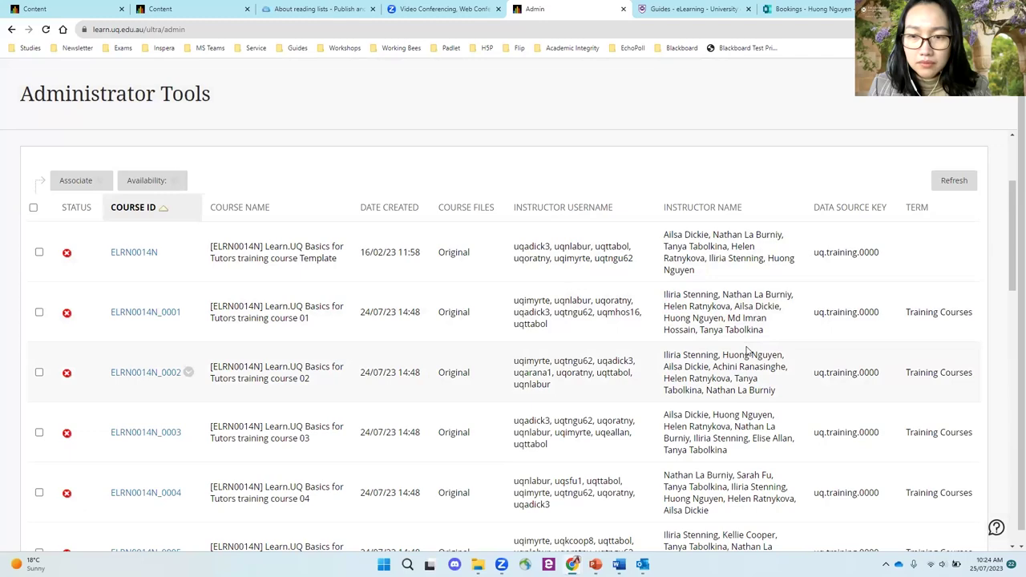
scroll(748, 352, "down", 5)
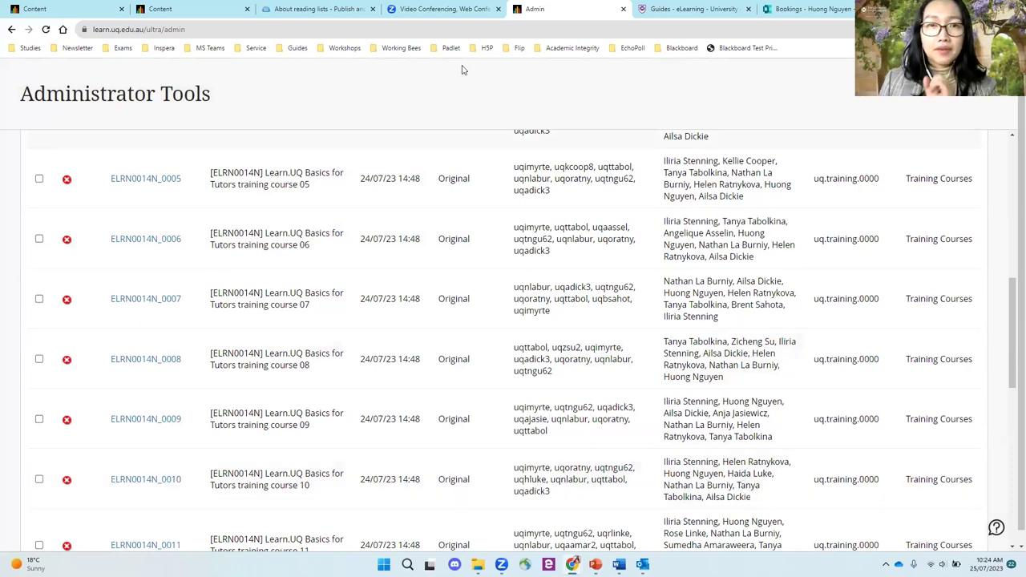
left_click(206, 16)
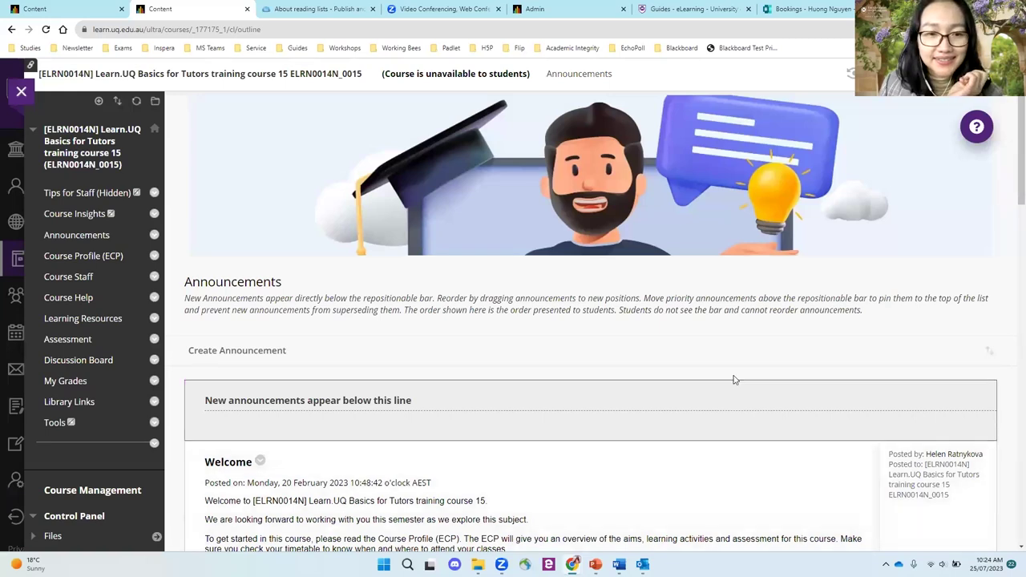
scroll(751, 374, "down", 1)
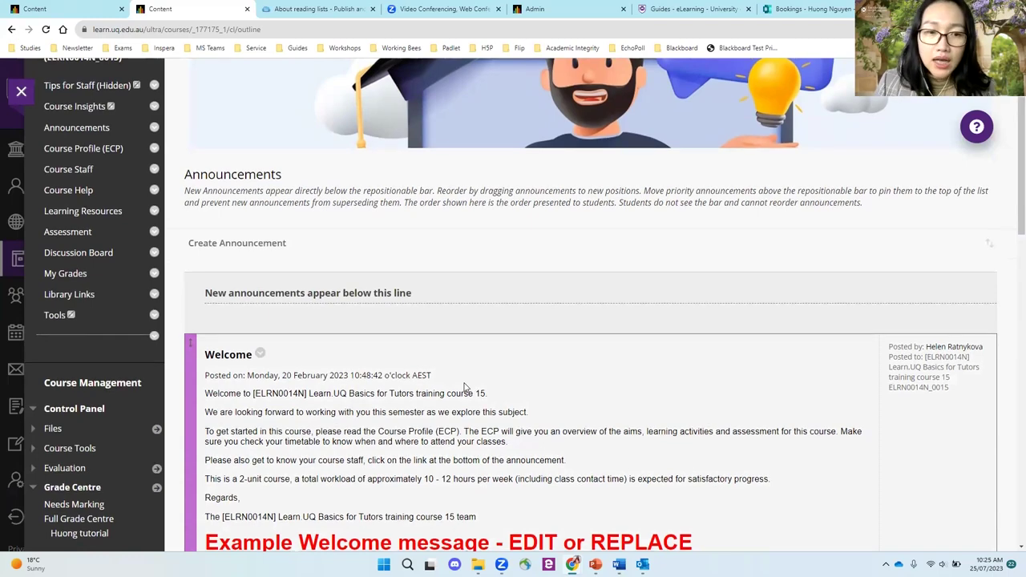
scroll(463, 387, "down", 2)
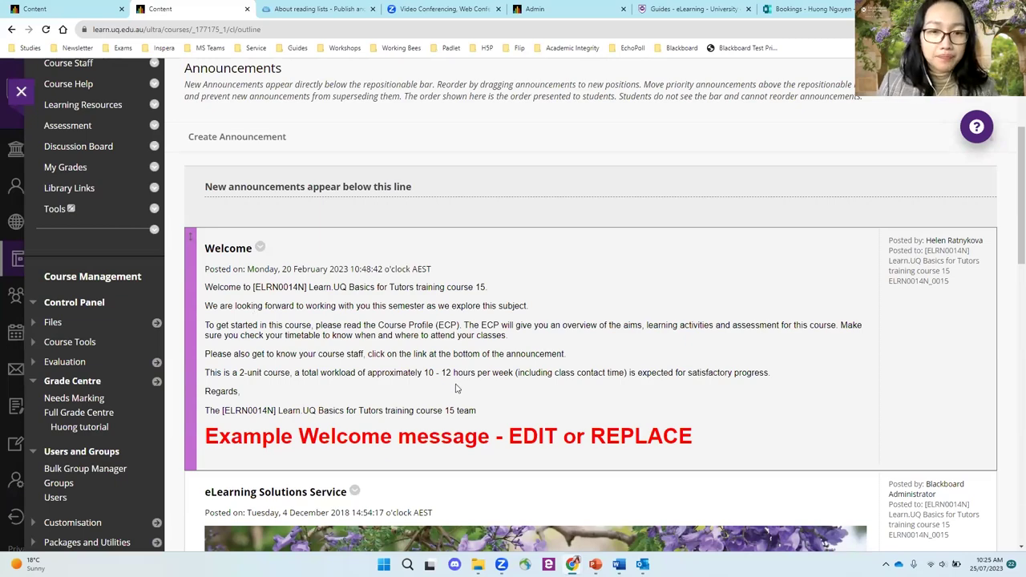
scroll(456, 389, "down", 3)
scroll(456, 389, "up", 3)
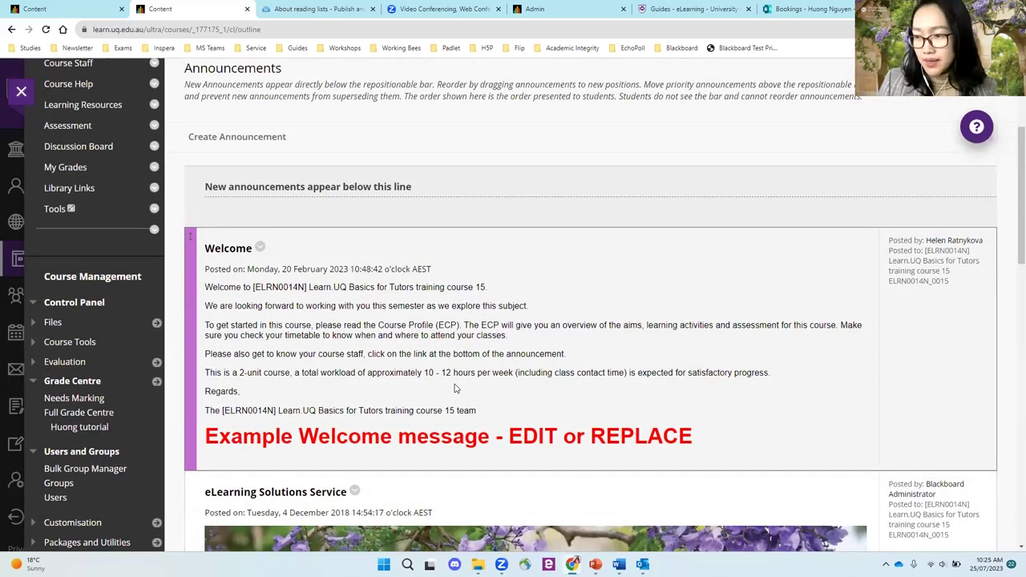
scroll(456, 389, "up", 1)
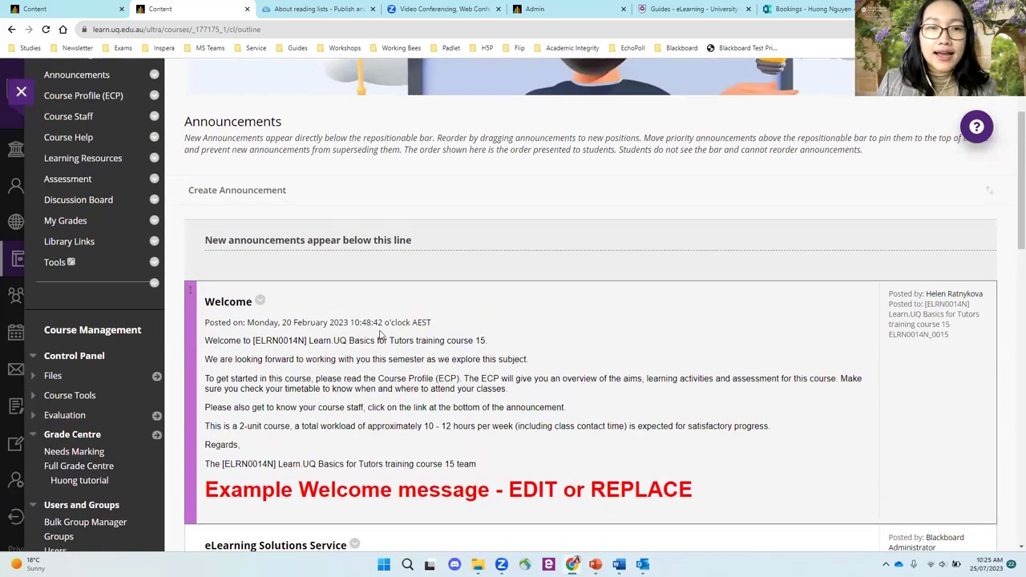
scroll(382, 335, "up", 1)
left_click(245, 244)
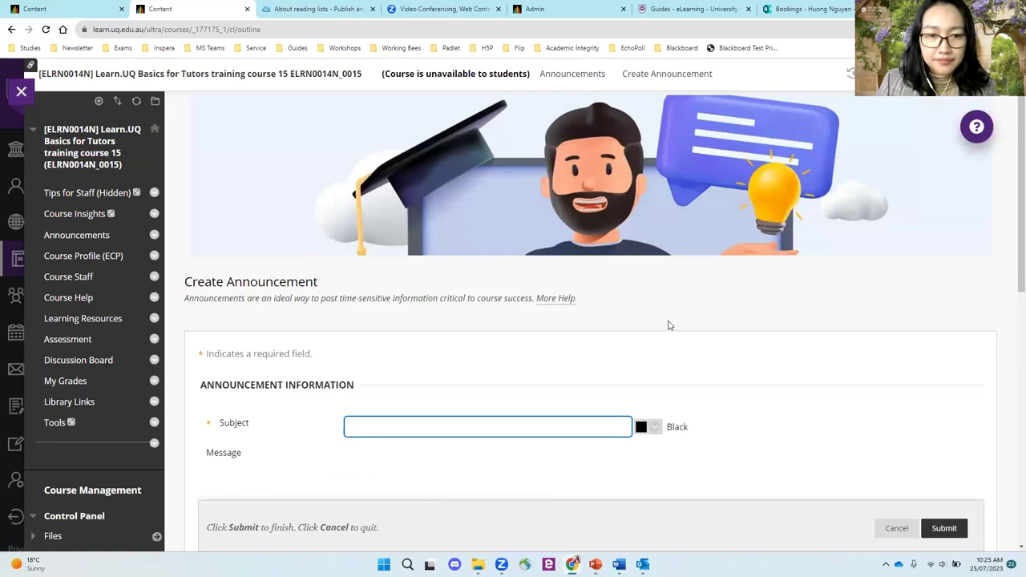
Set the announcement subject to 'Welcome to ELRN2023'.
scroll(665, 326, "down", 3)
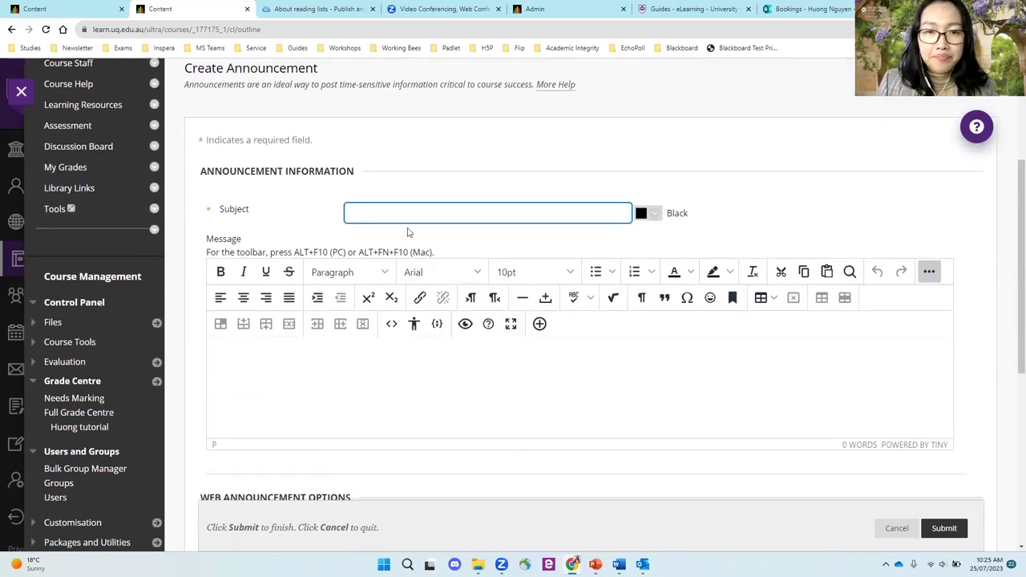
left_click(378, 214)
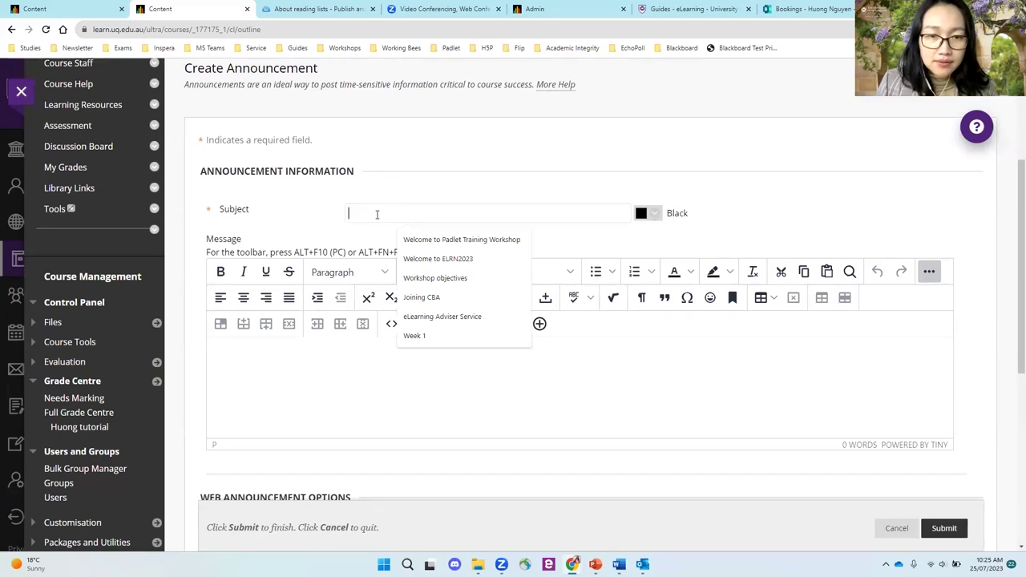
left_click(414, 259)
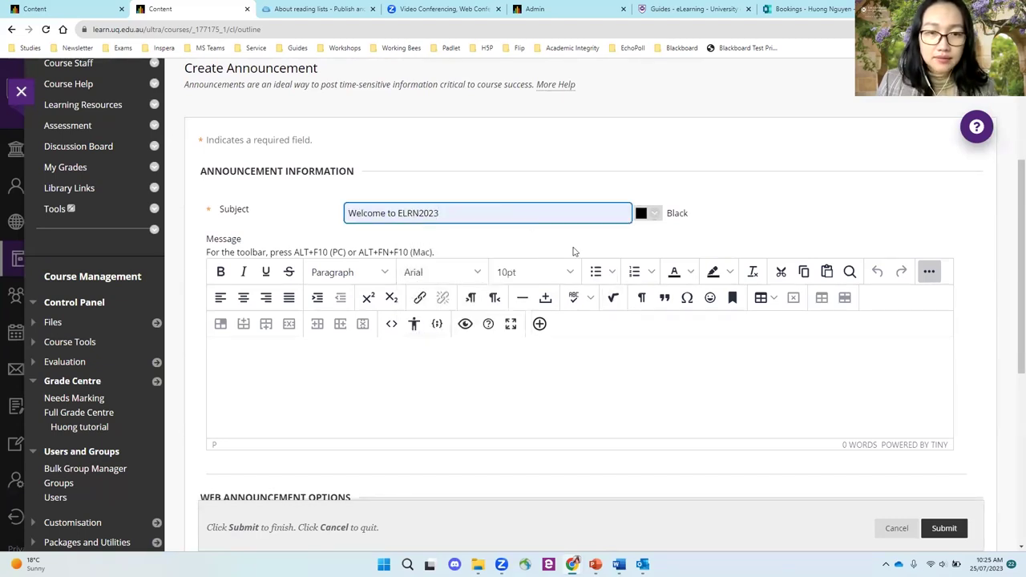
Write the message 'Hi everyone,' followed by the good-start and first-tutorial sentences.
left_click(385, 382)
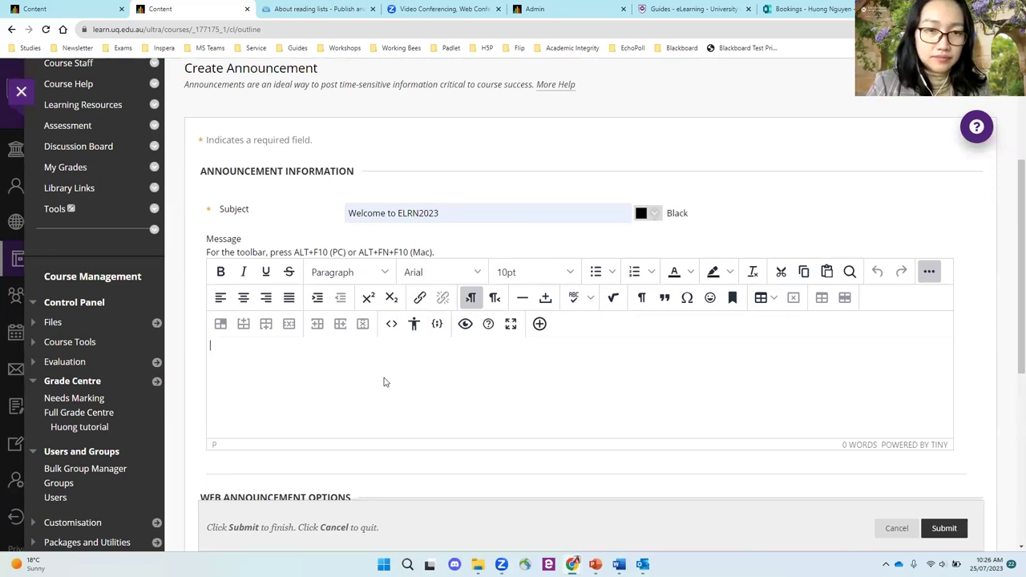
type("Hi")
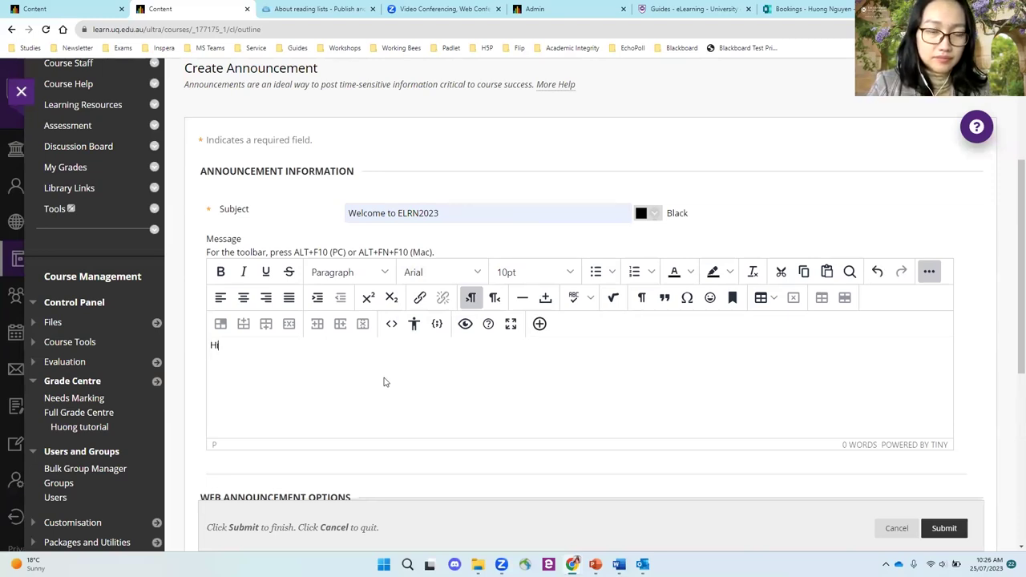
type(" every")
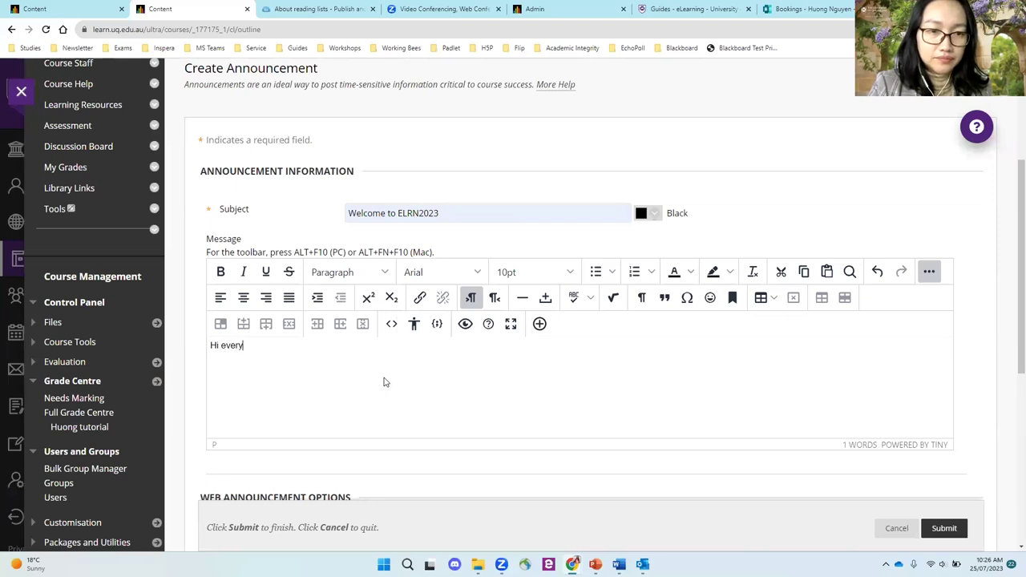
type("one,")
key("Return")
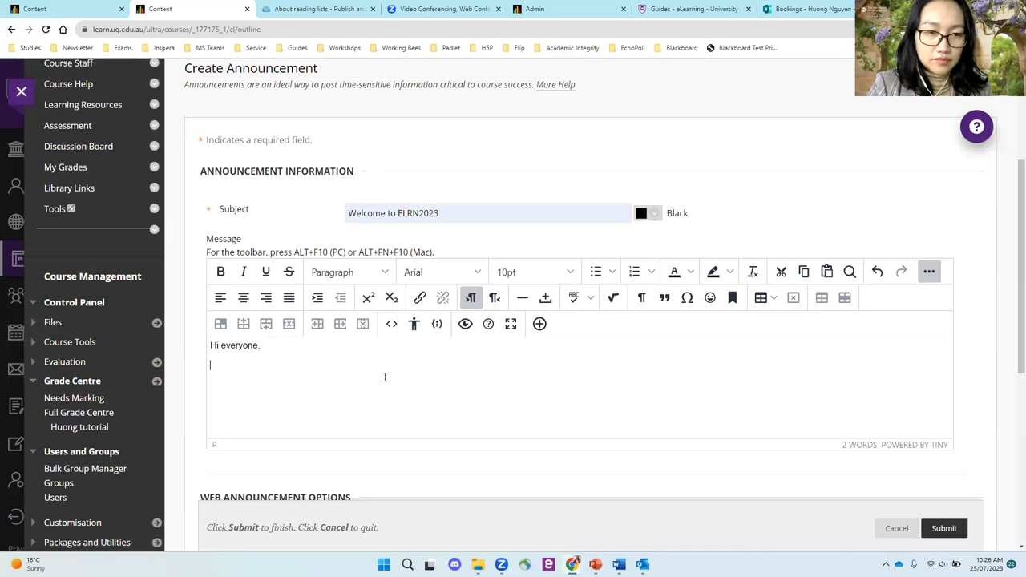
type("I hope yo")
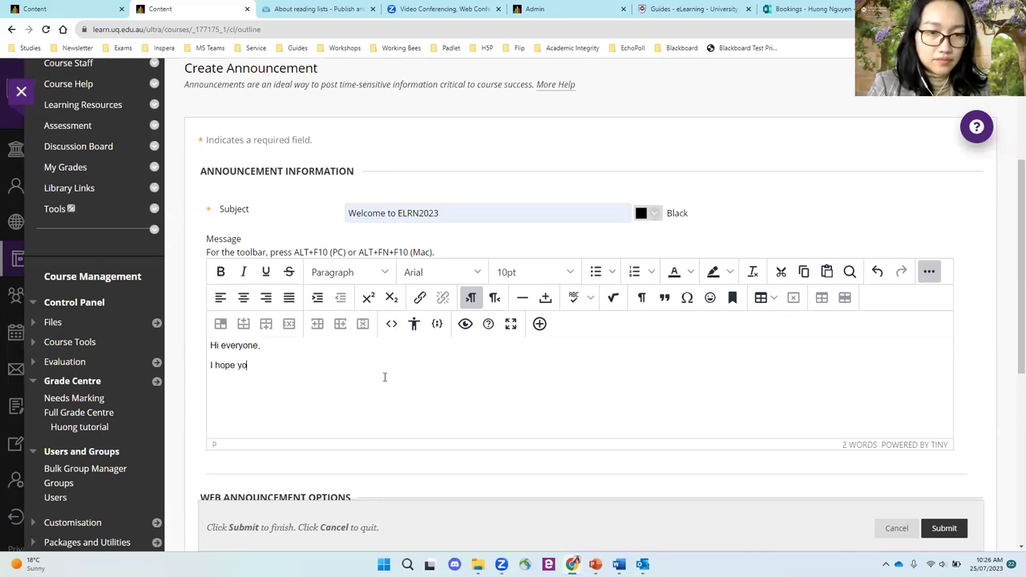
type("u are h")
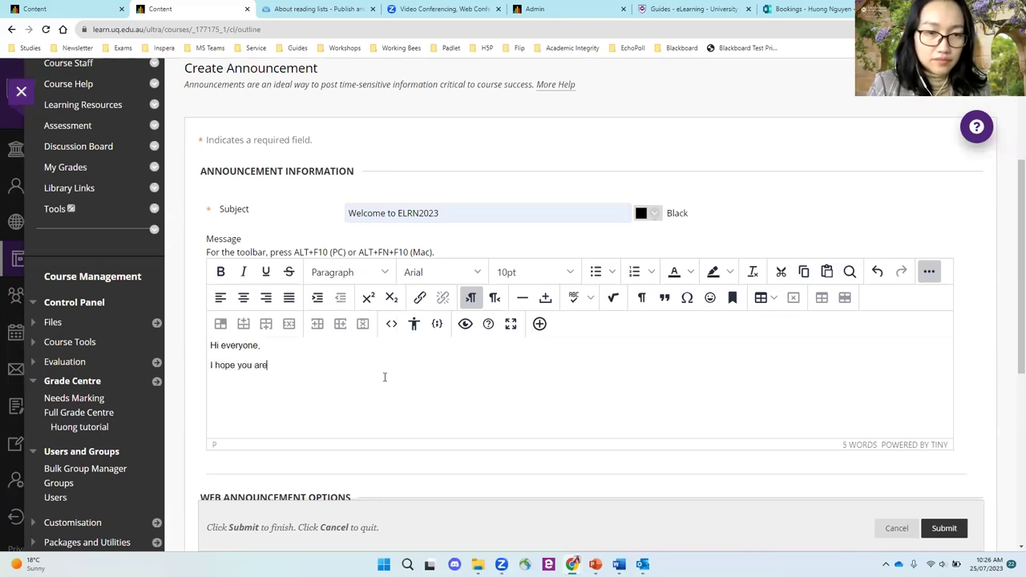
key("BackSpace")
key("BackSpace")
key("BackSpace")
key("BackSpace")
key("BackSpace")
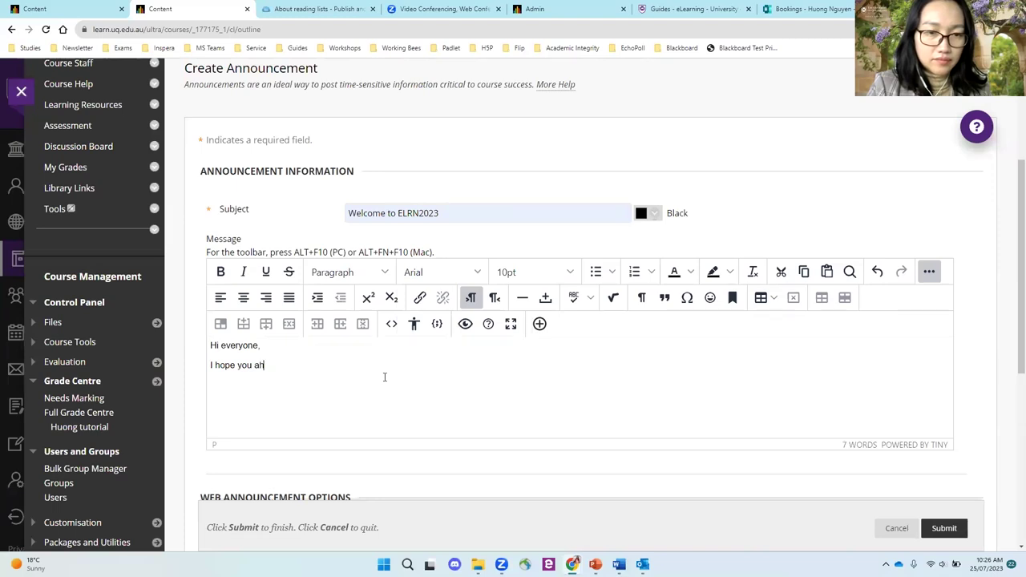
type("have a goo")
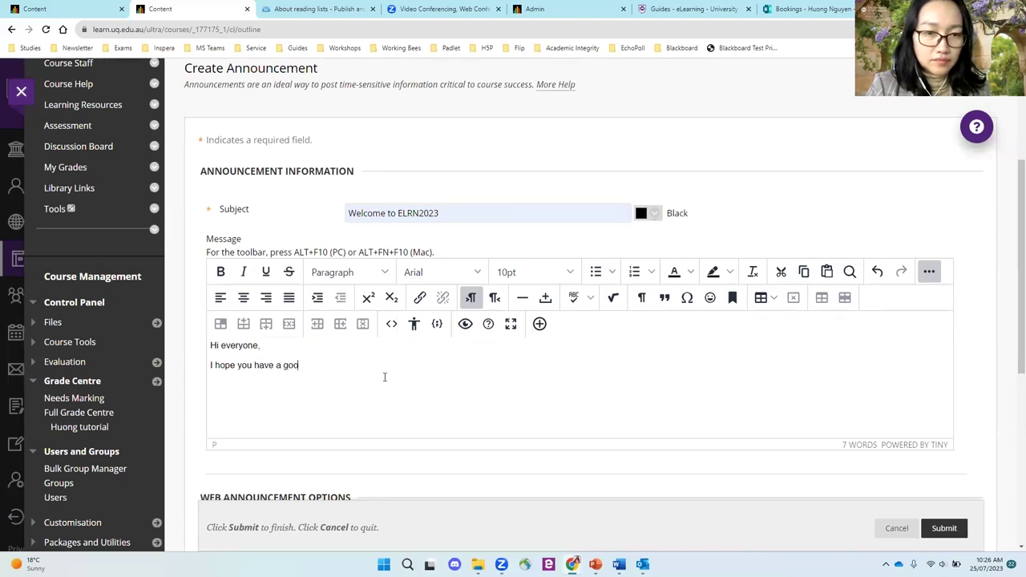
type("d start t")
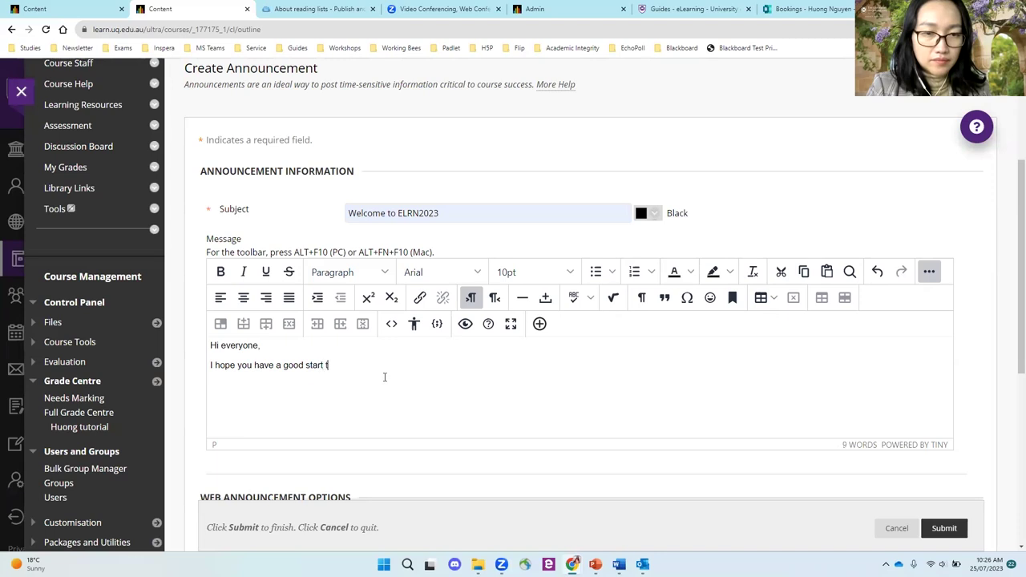
type("o the semeste")
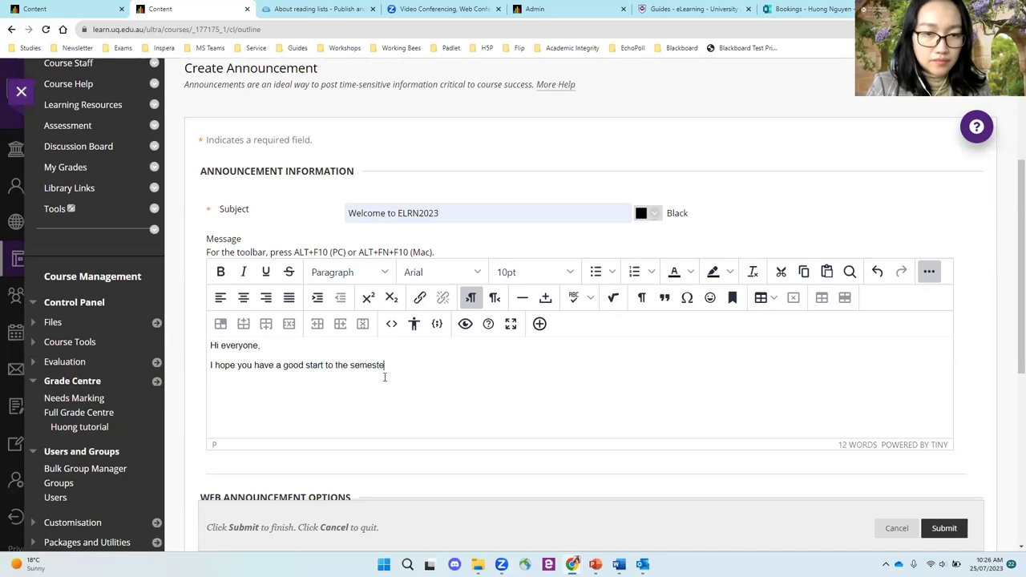
type("r. I'm looking forwrd")
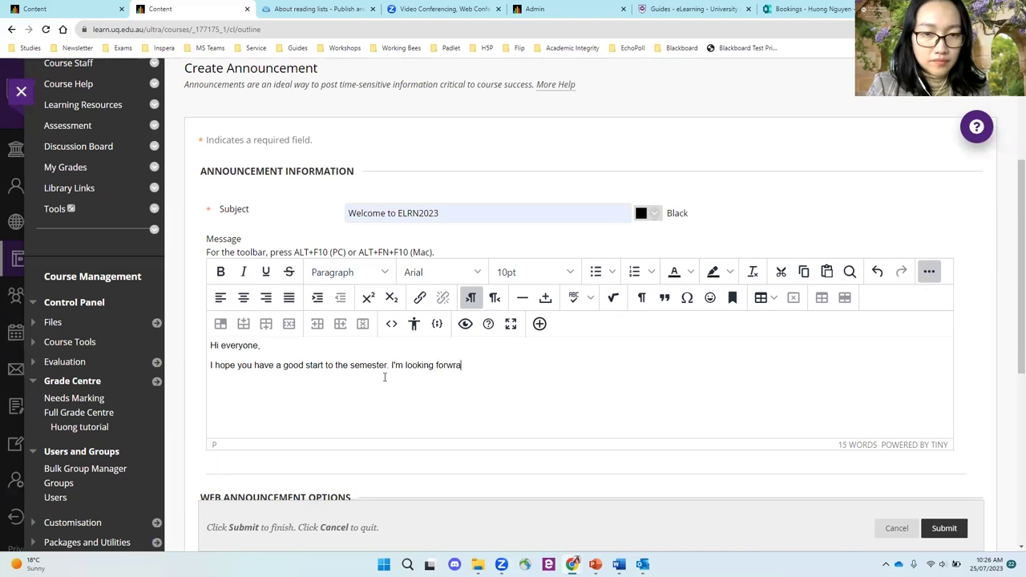
key("BackSpace")
key("BackSpace")
type("ard ")
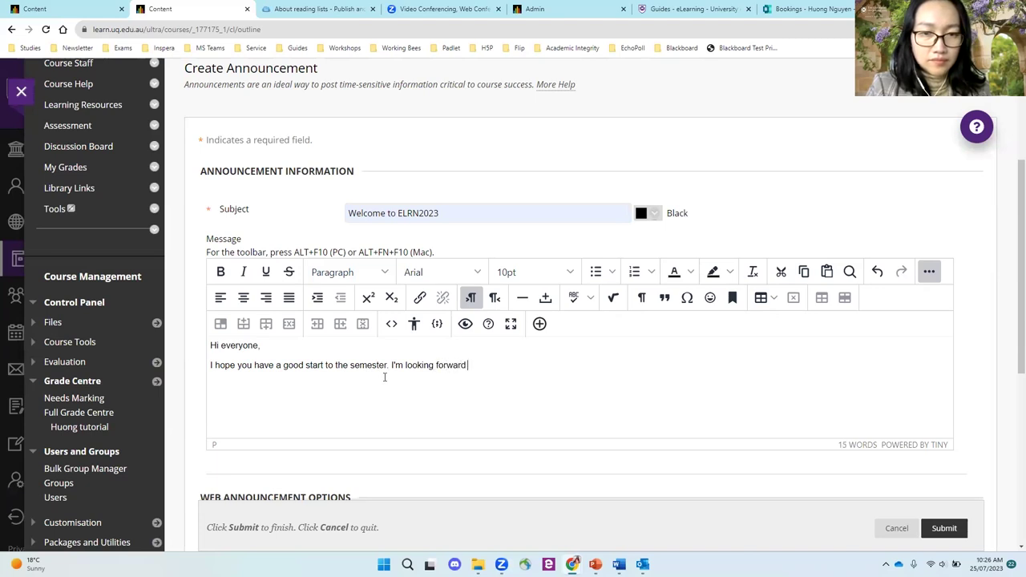
type("to meeting you")
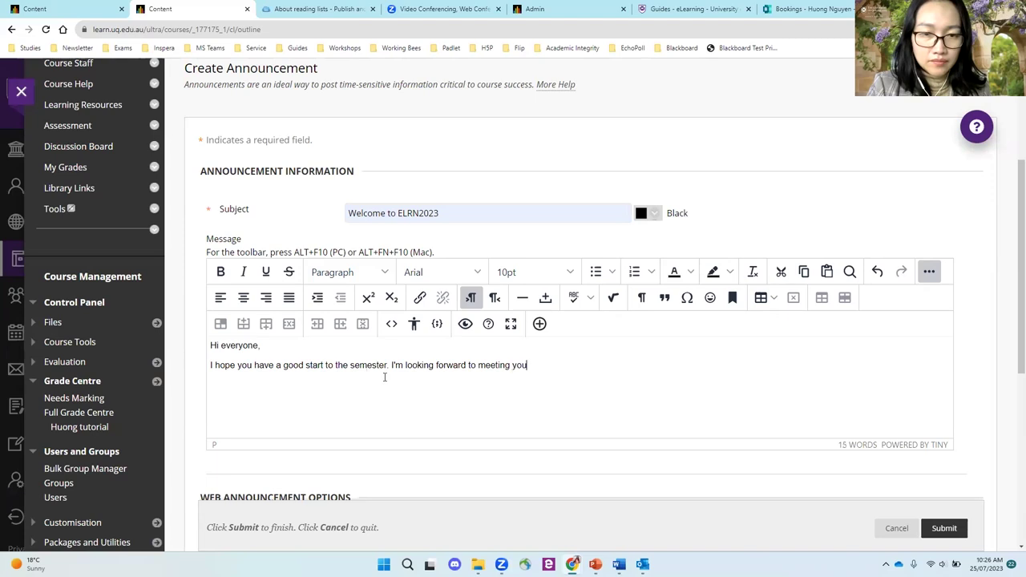
type(" in our first")
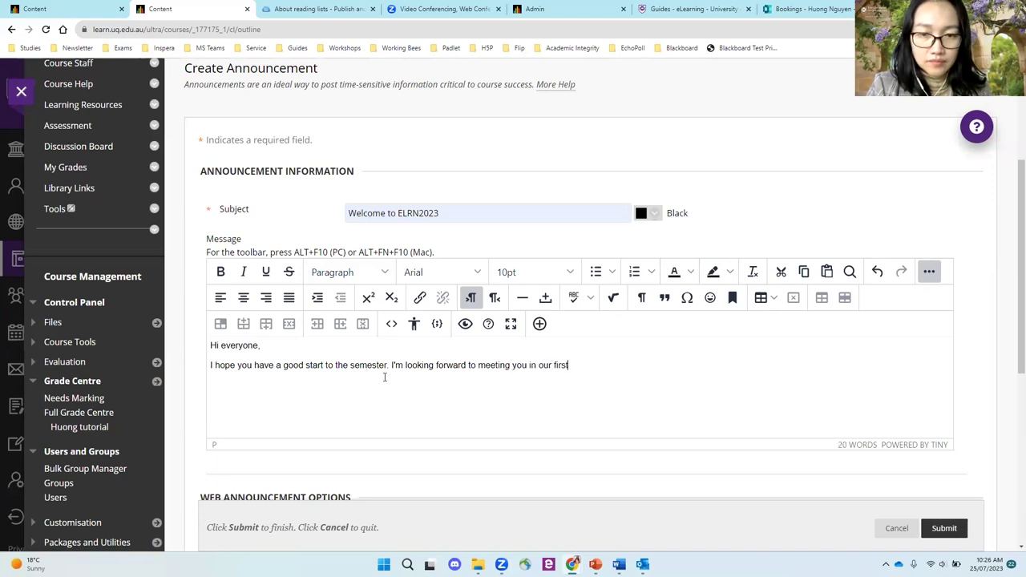
type(" tutorial.")
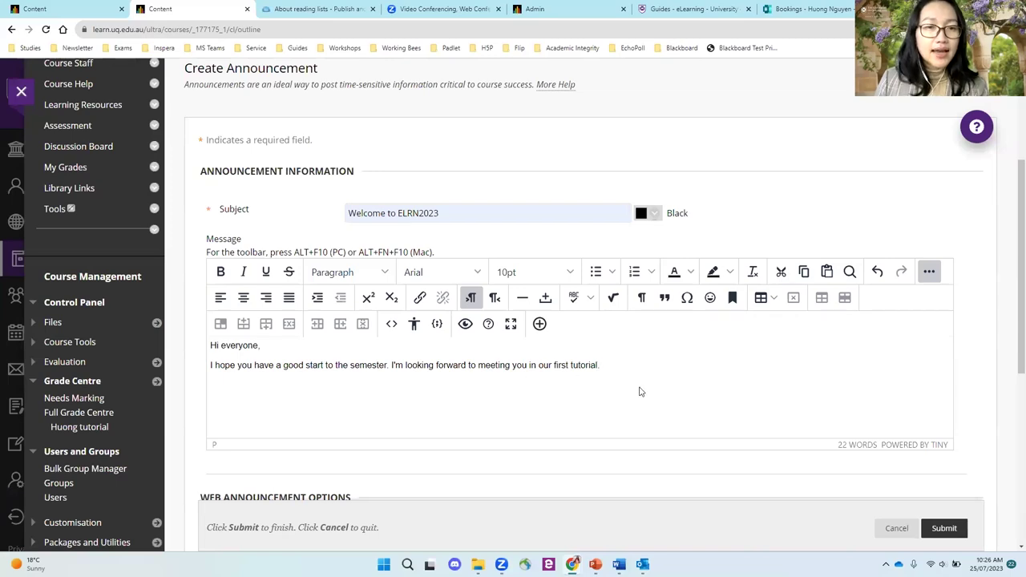
Tick 'Send a copy of this announcement immediately' and submit the Welcome to ELRN2023 announcement.
scroll(641, 391, "down", 2)
scroll(641, 391, "down", 1)
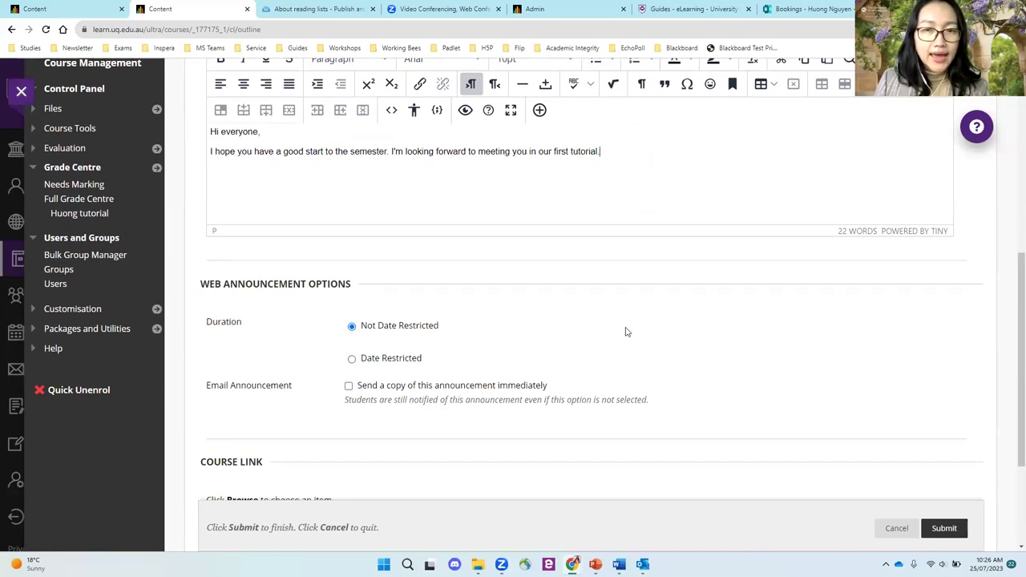
scroll(627, 331, "down", 1)
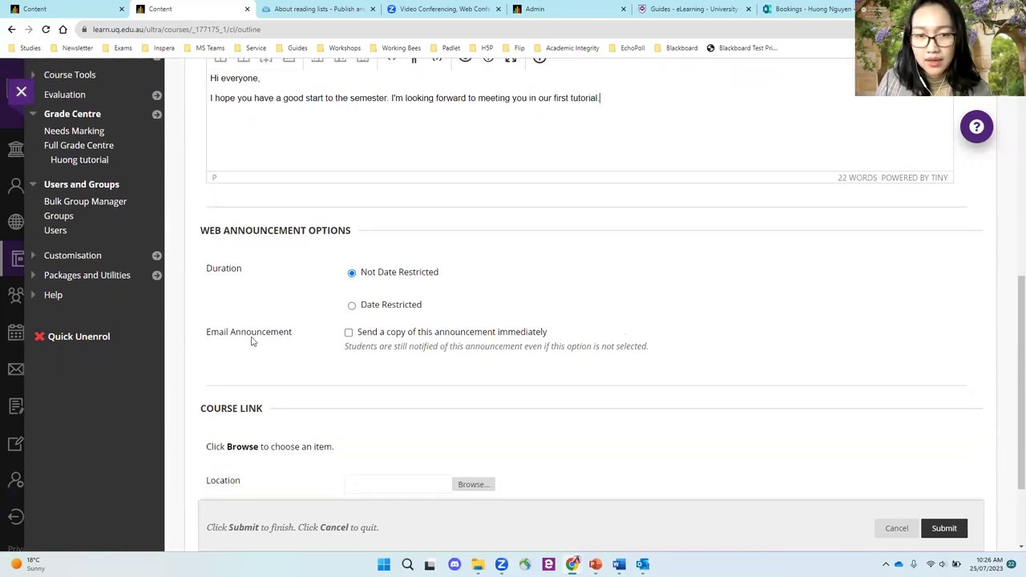
left_click(349, 334)
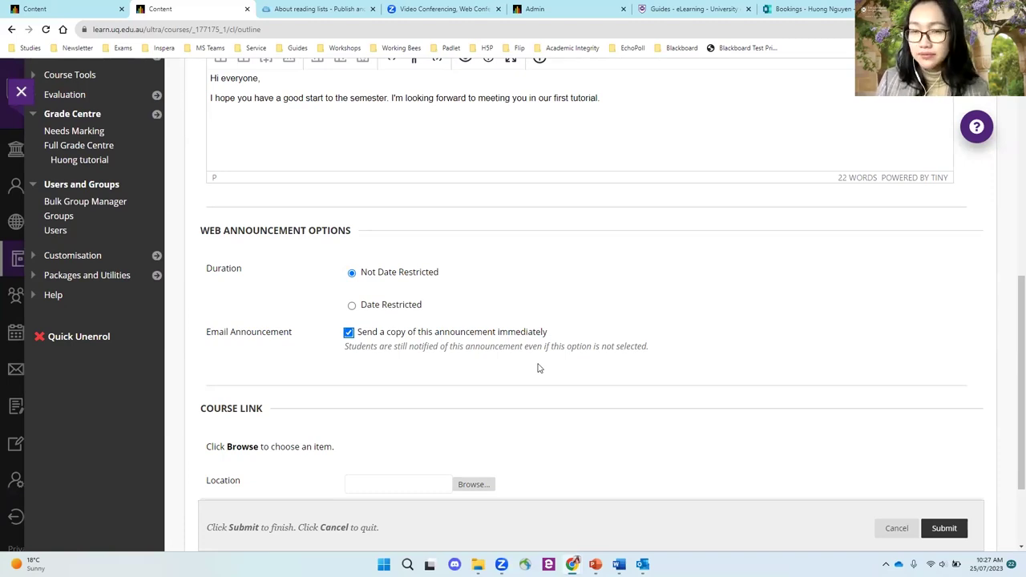
scroll(537, 367, "down", 3)
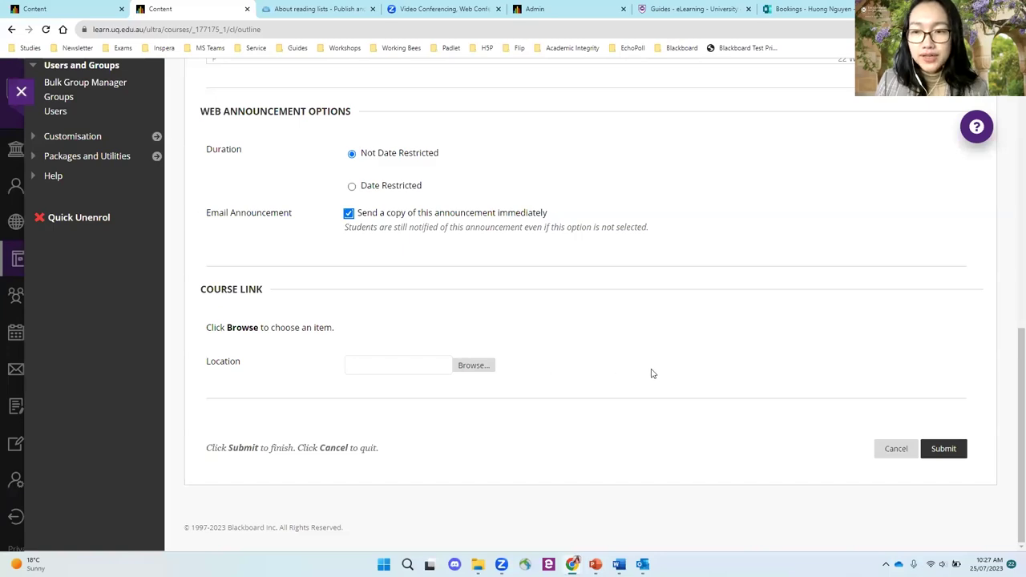
left_click(933, 442)
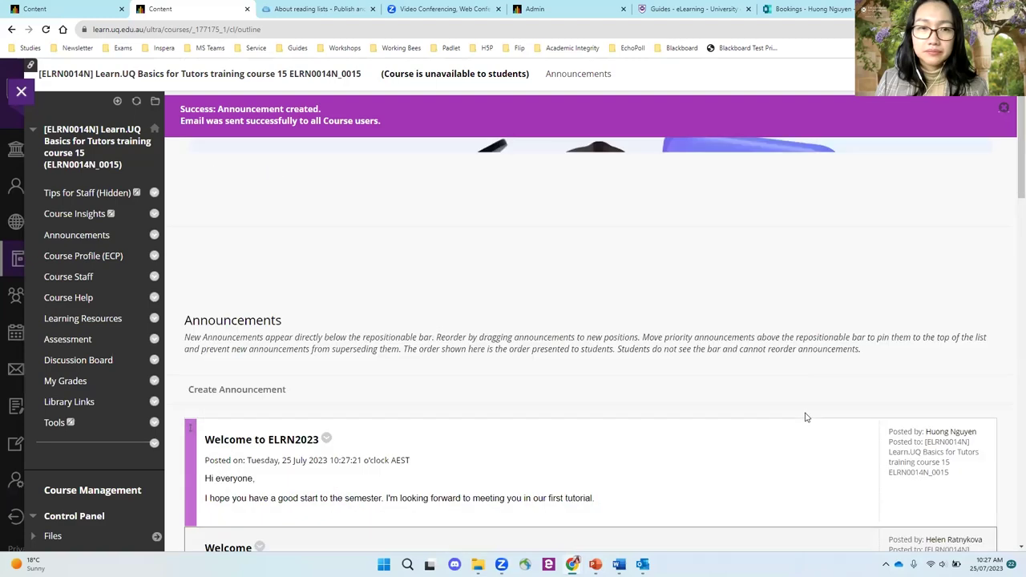
scroll(805, 416, "down", 3)
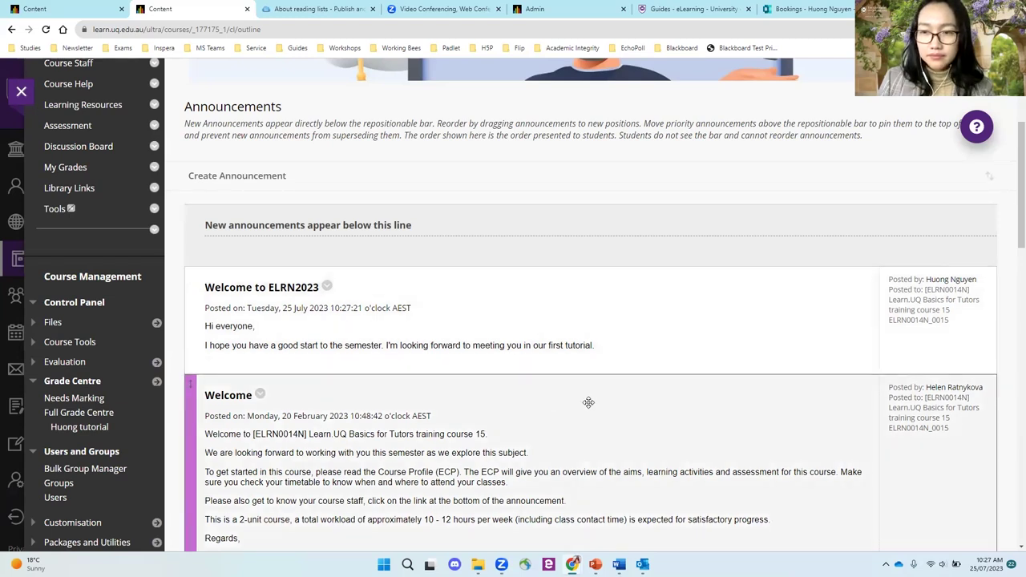
left_click(326, 287)
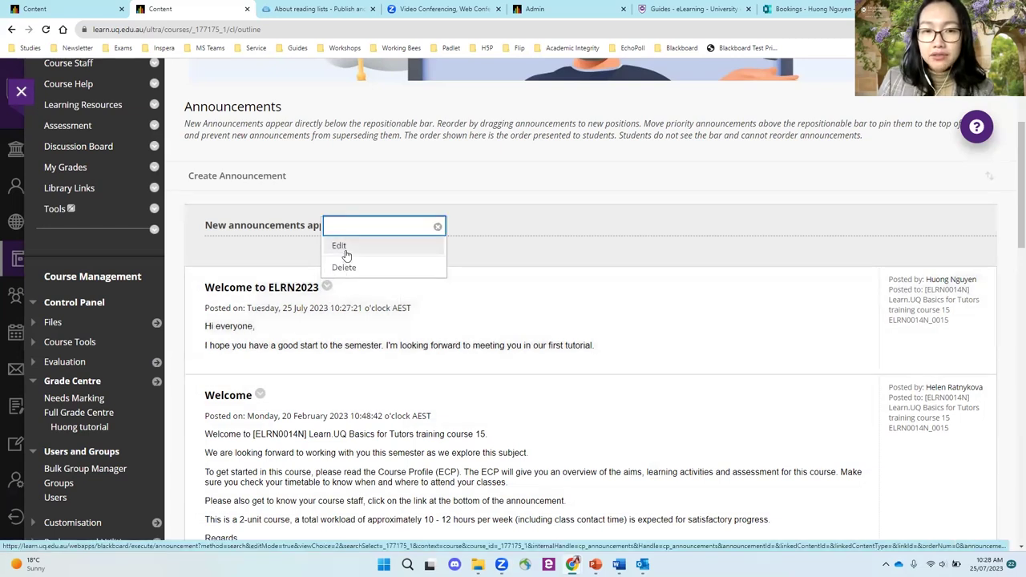
left_click(346, 255)
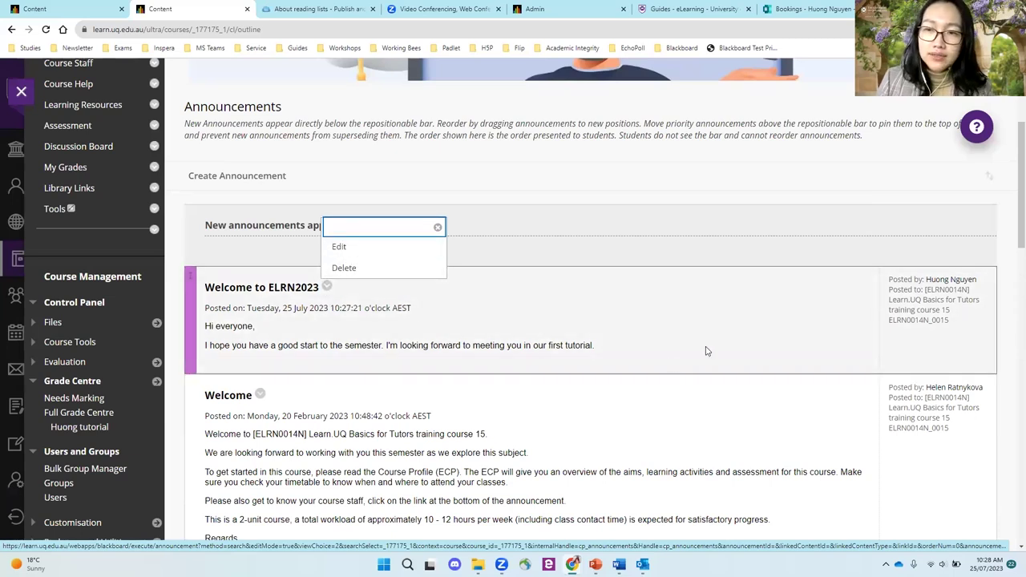
left_click(444, 221)
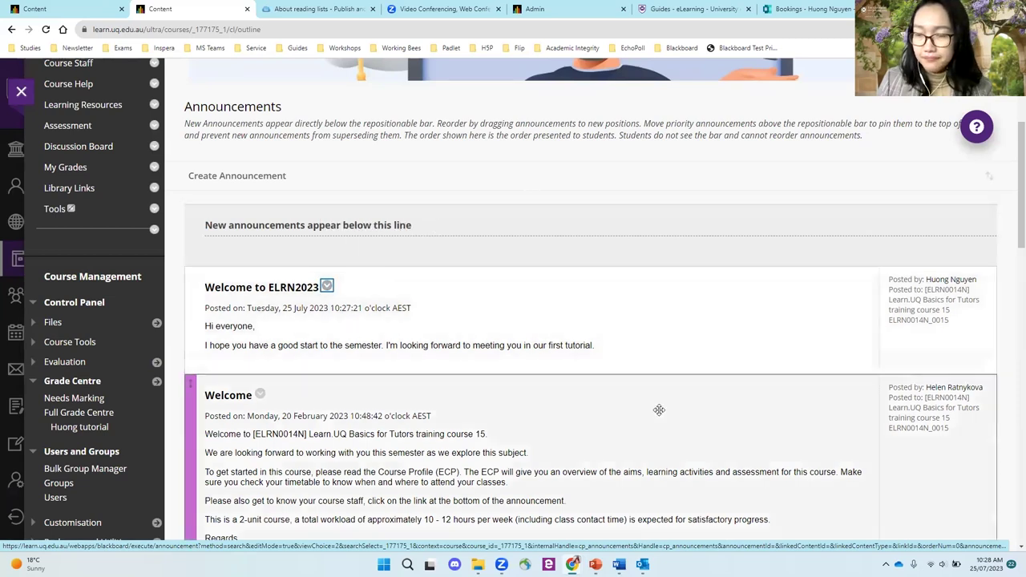
left_click_drag(191, 312, 193, 224)
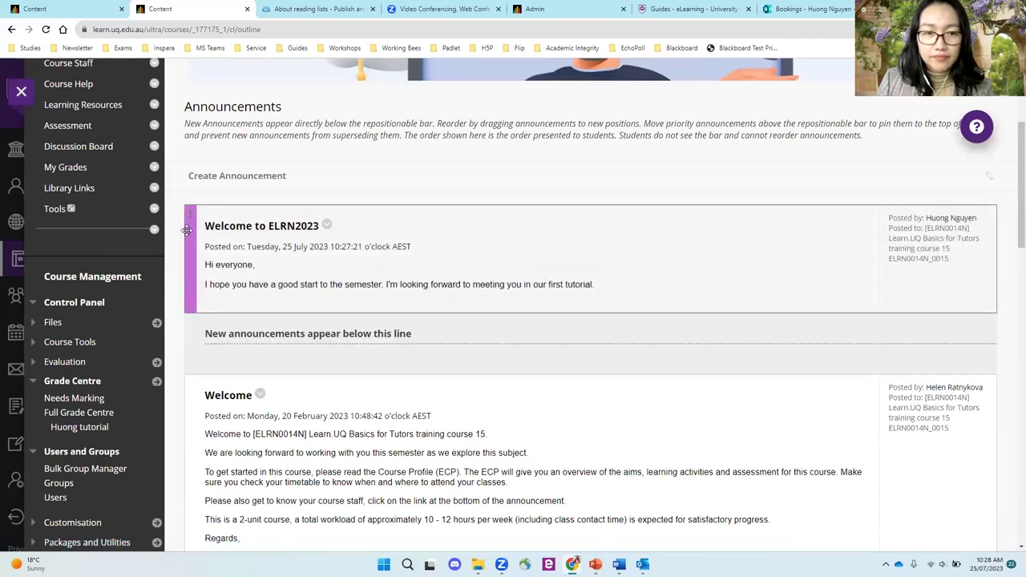
left_click_drag(193, 224, 190, 348)
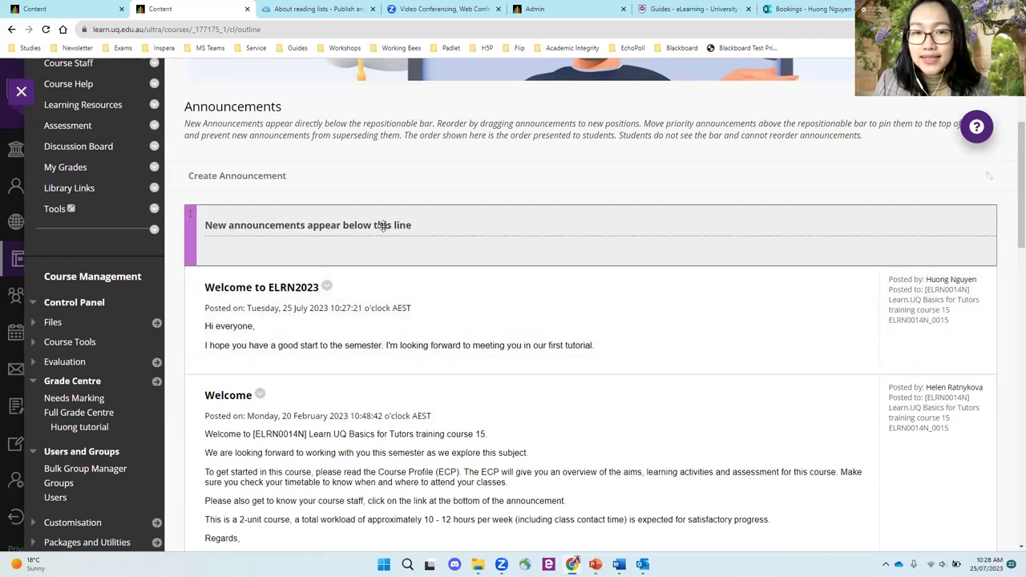
left_click(319, 232)
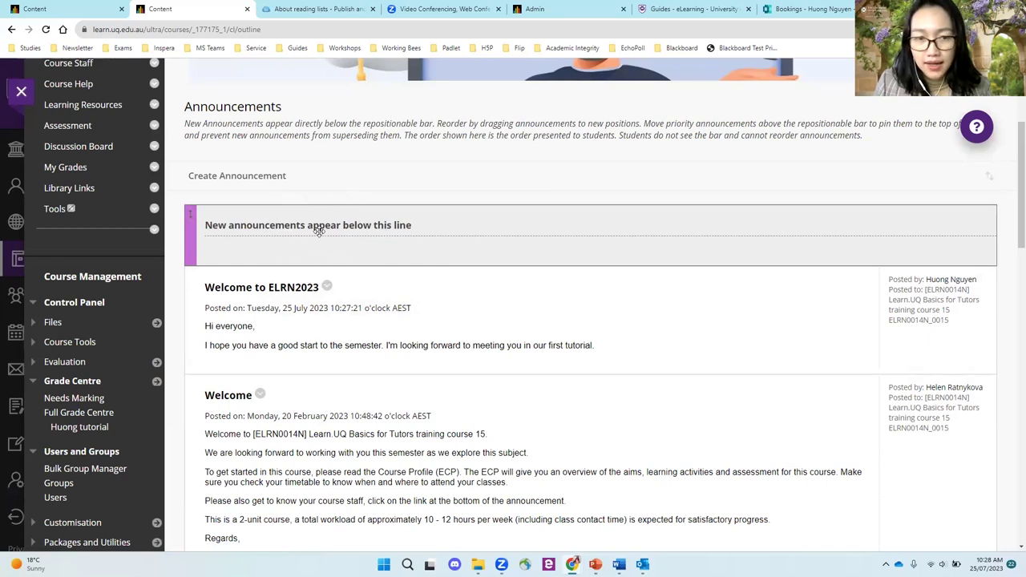
Drag Welcome to ELRN2023 above the 'New announcements appear below this line' bar.
left_click_drag(190, 320, 189, 239)
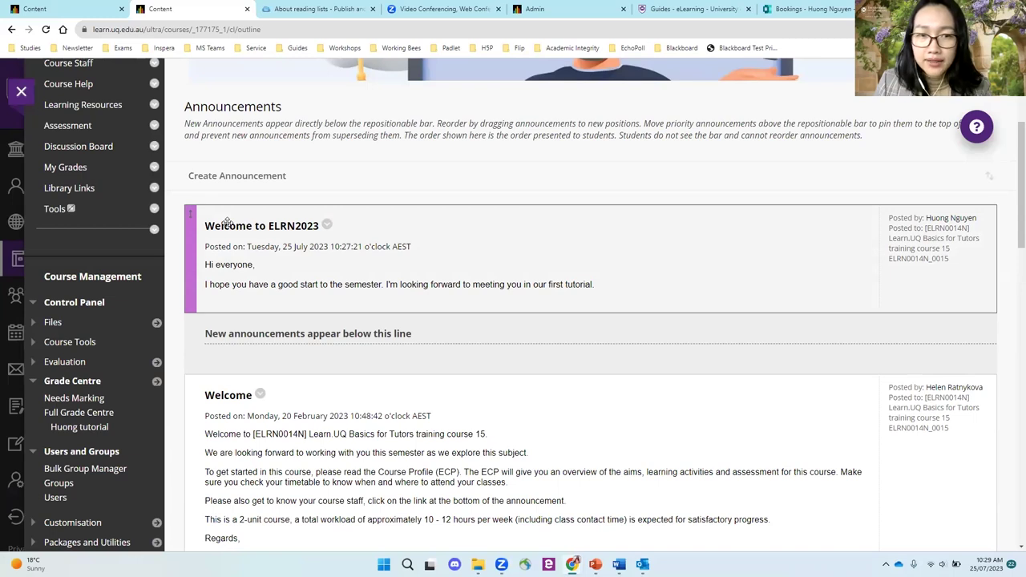
key("ctrl")
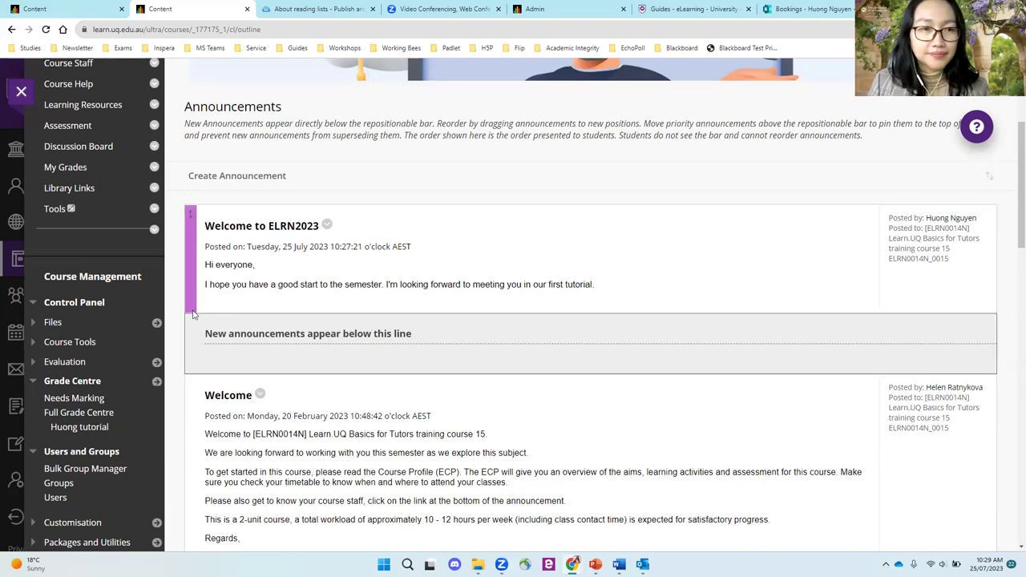
scroll(161, 314, "up", 2)
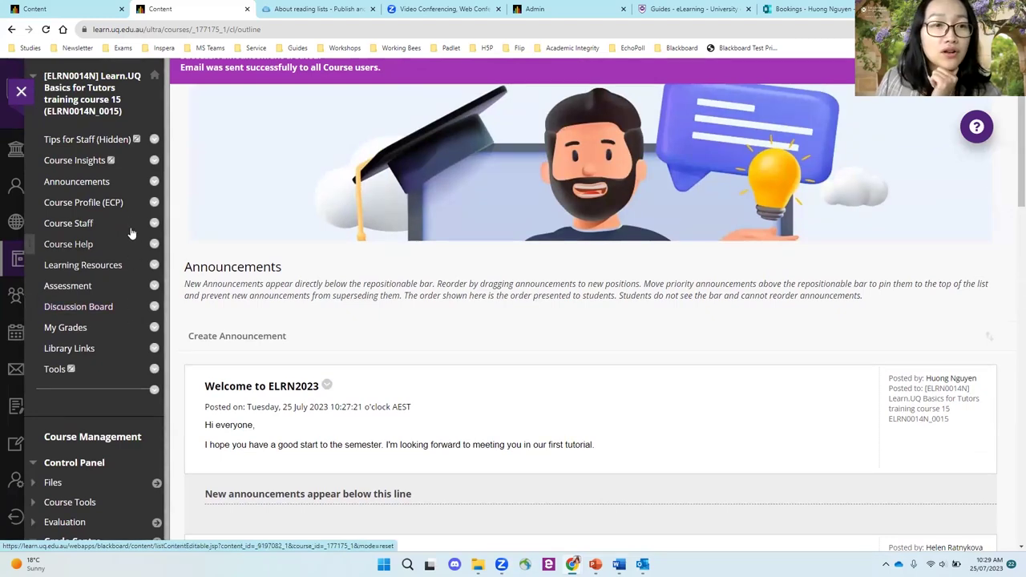
Open Course Staff from the course menu and look over the listed contacts.
left_click(71, 224)
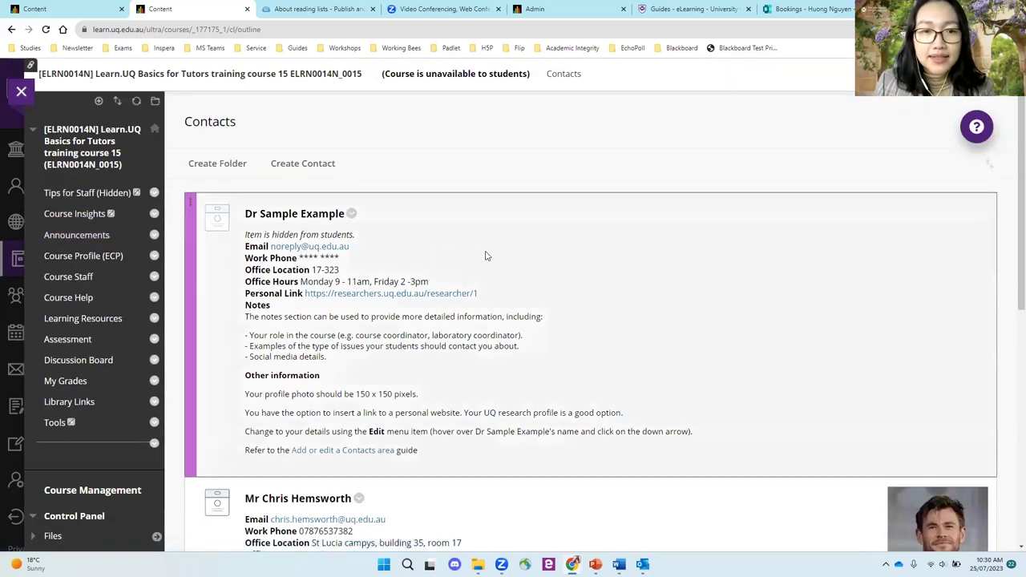
scroll(485, 256, "down", 3)
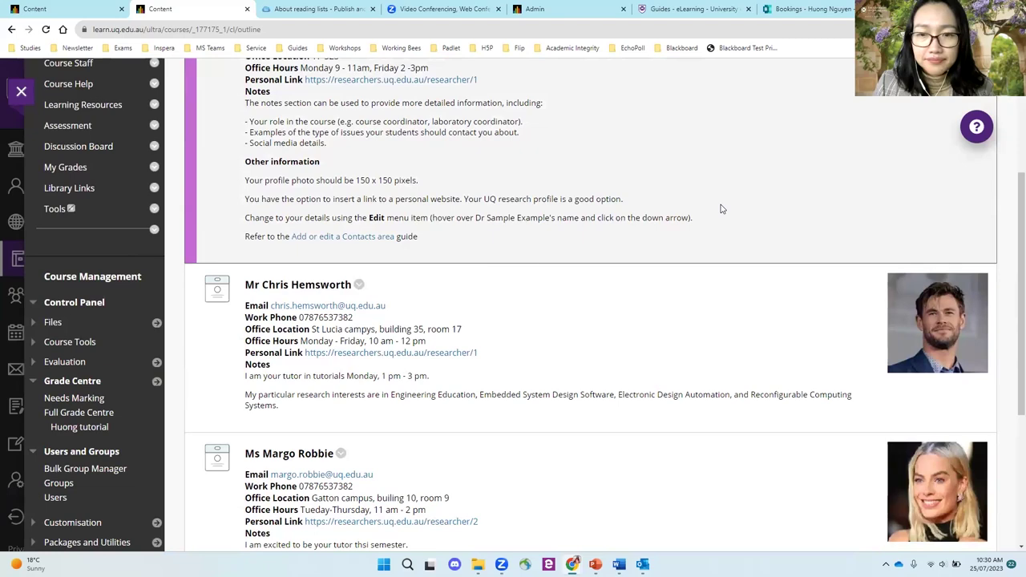
scroll(596, 262, "down", 2)
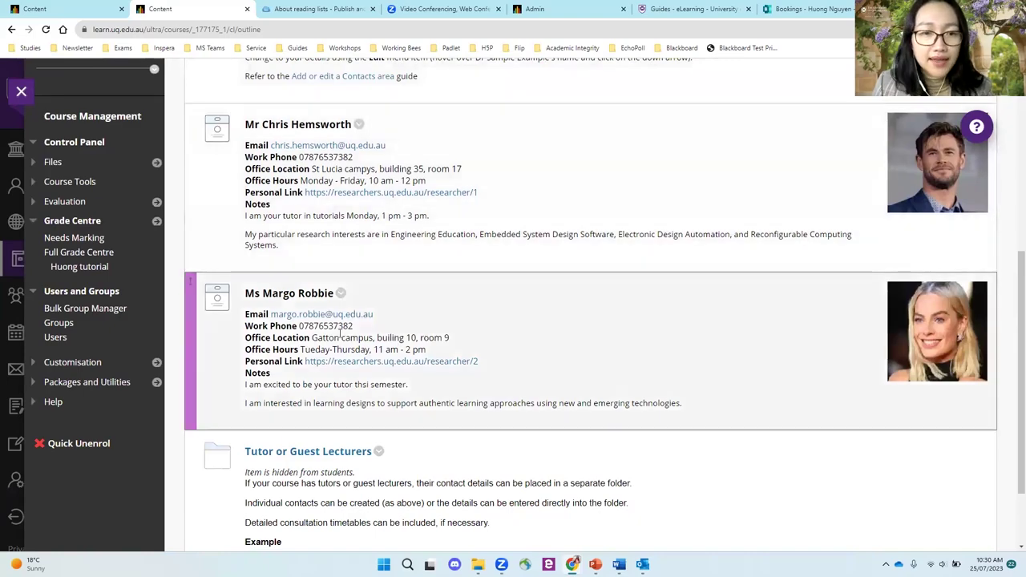
scroll(722, 370, "down", 2)
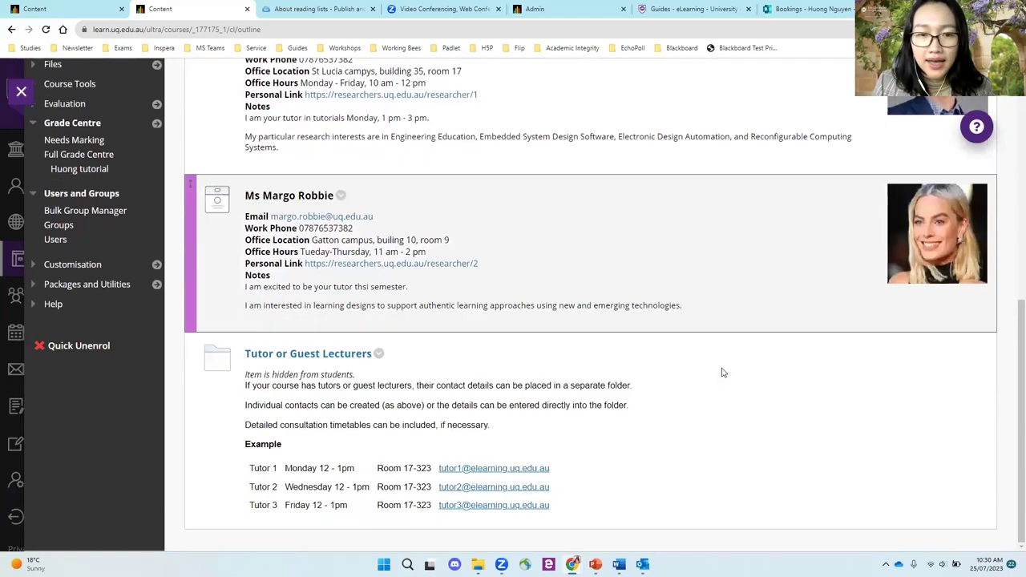
scroll(721, 367, "up", 5)
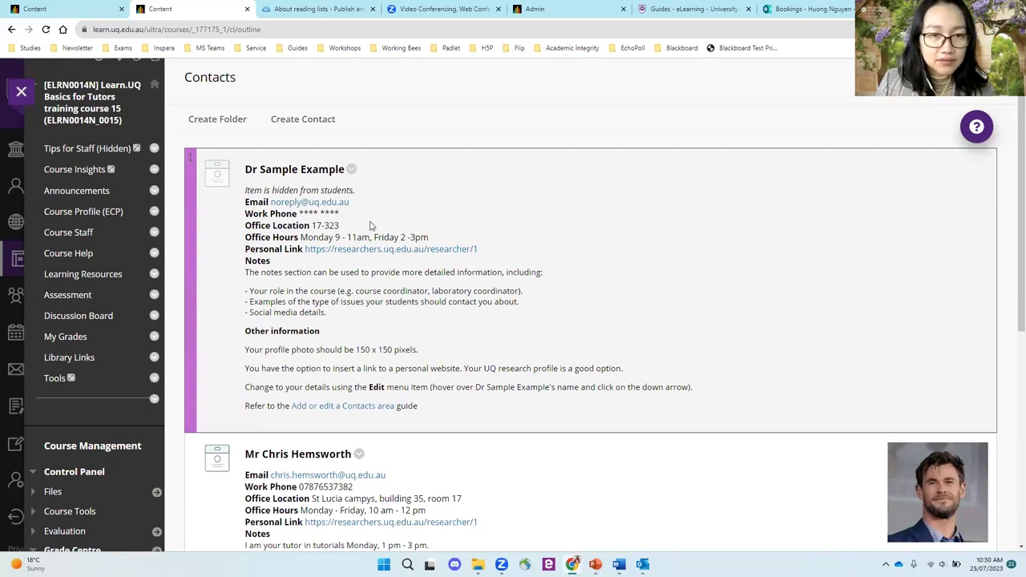
Edit the Dr Sample Example contact and add the staff member's name after 'Dr' in Title.
left_click(351, 172)
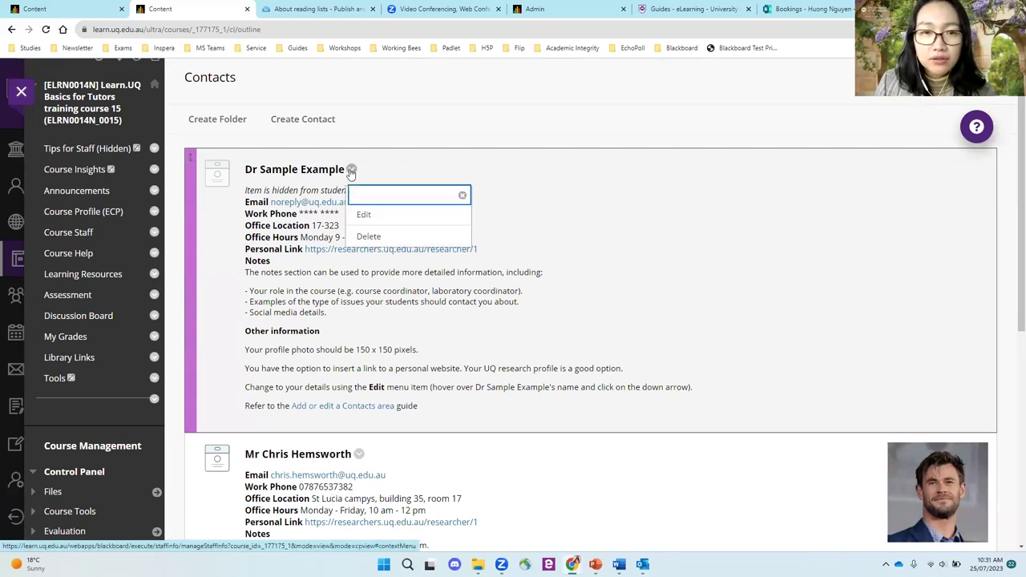
left_click(367, 220)
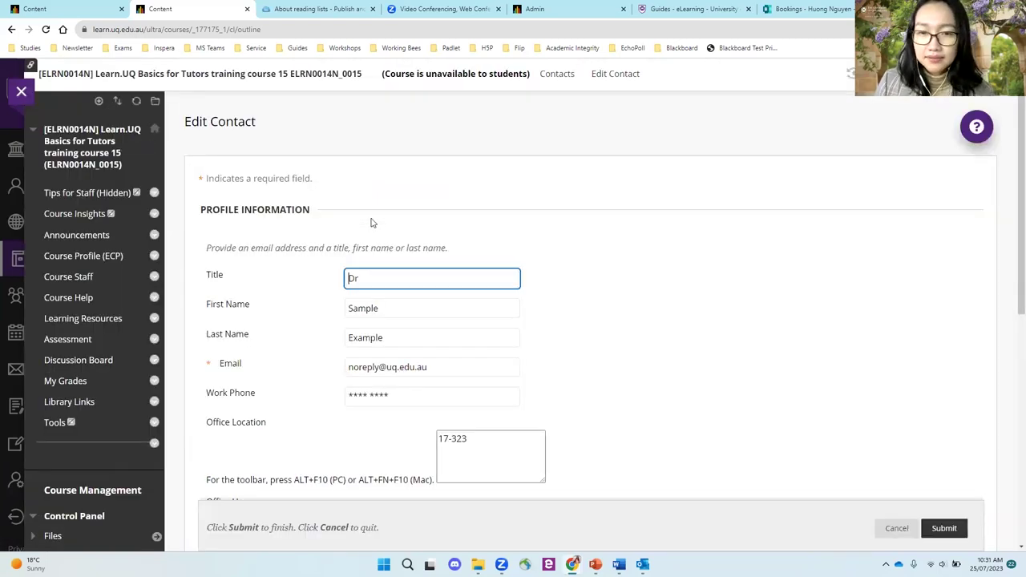
left_click(388, 275)
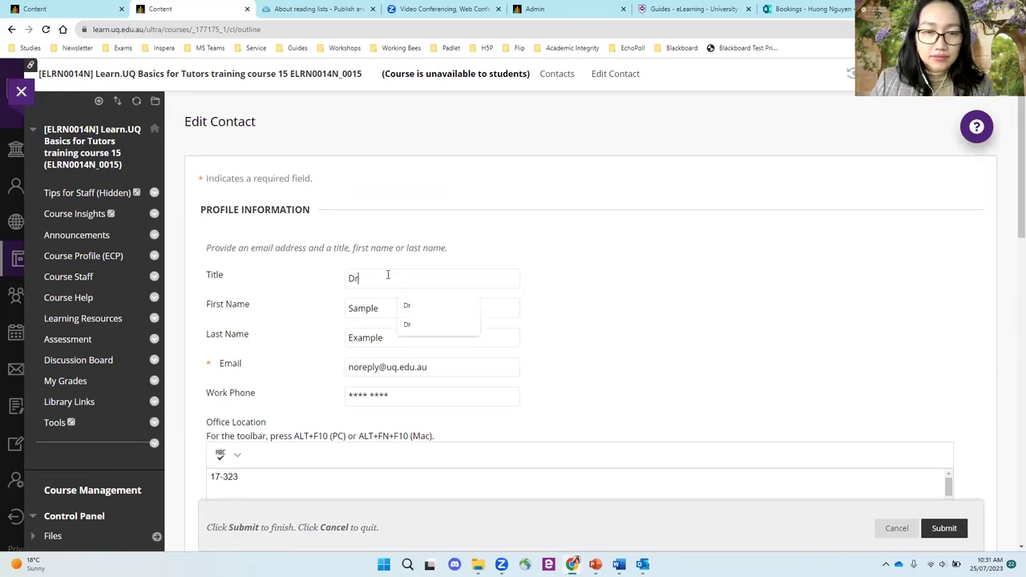
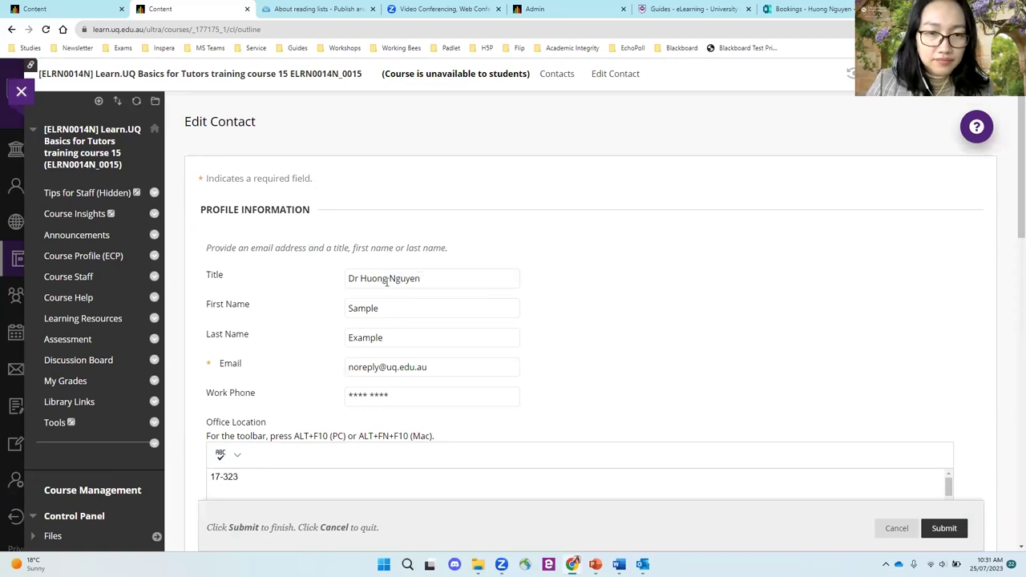
Replace the placeholder first name and last name with the staff member's own names.
left_click(389, 308)
key("ctrl+a")
left_click(363, 335)
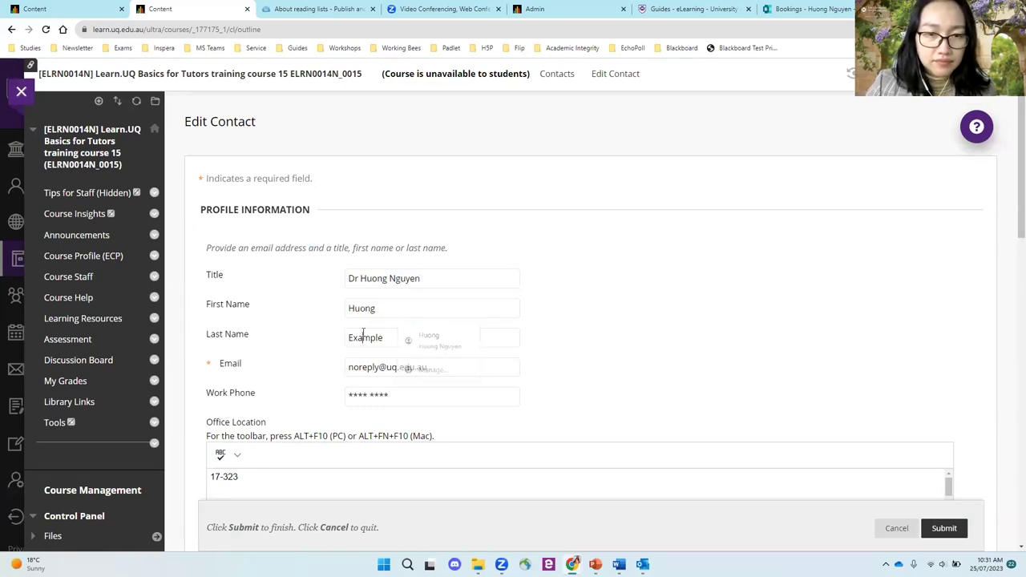
key("ctrl+a")
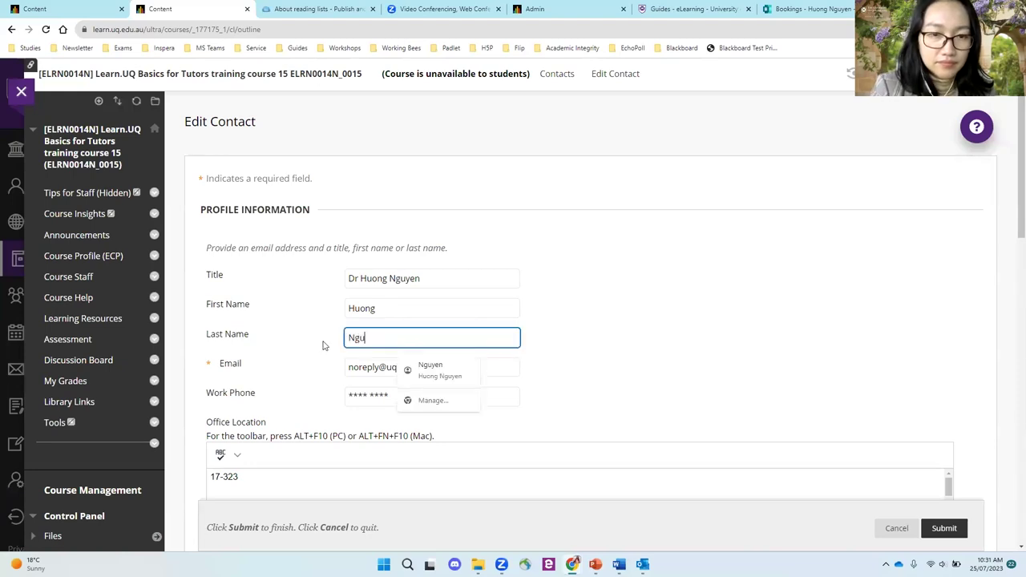
left_click(359, 360)
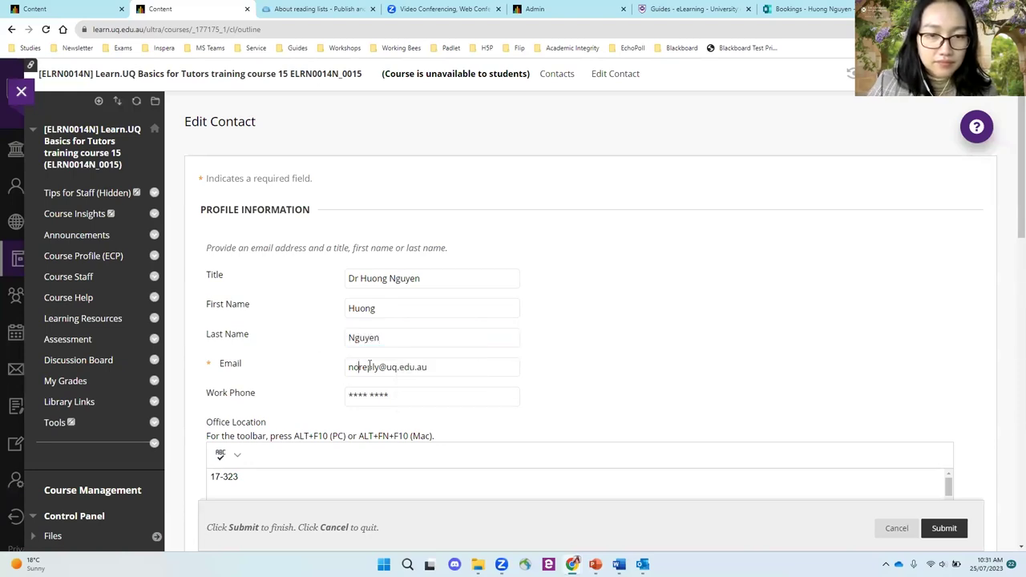
left_click(355, 367)
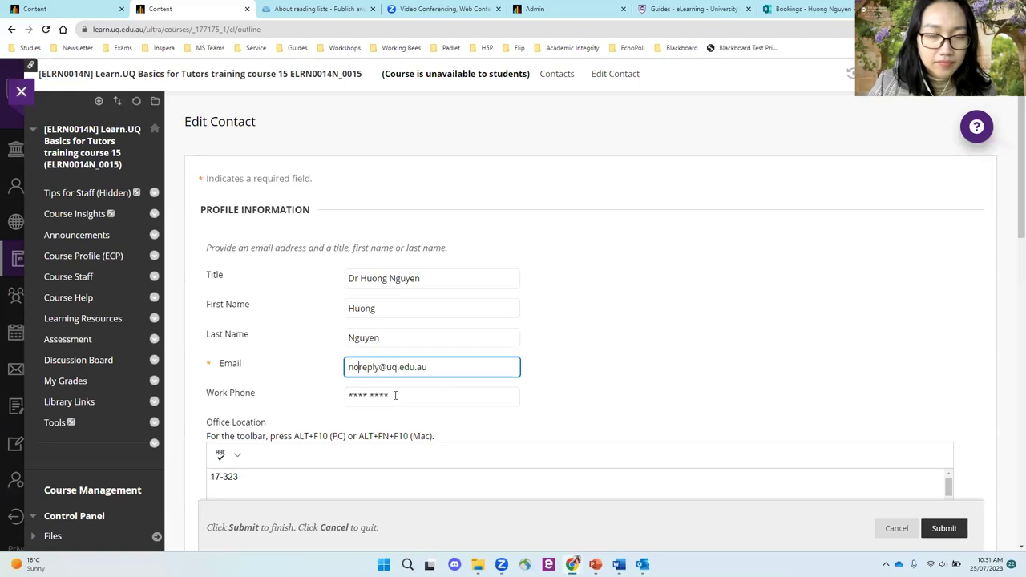
left_click(401, 396)
Set Make the Profile Available to Yes.
left_click(580, 362)
scroll(583, 363, "down", 1)
scroll(582, 364, "down", 2)
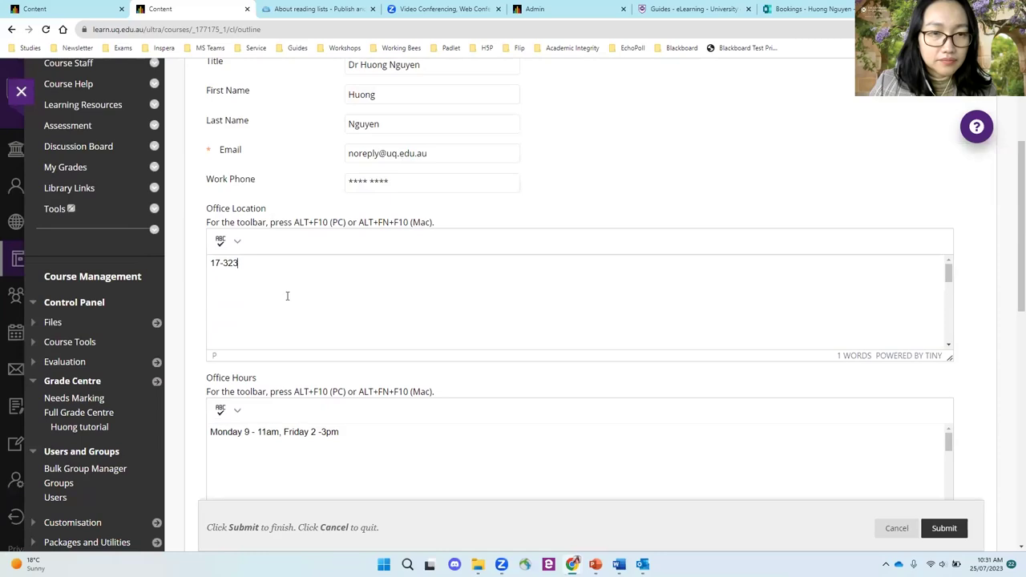
scroll(341, 369, "down", 2)
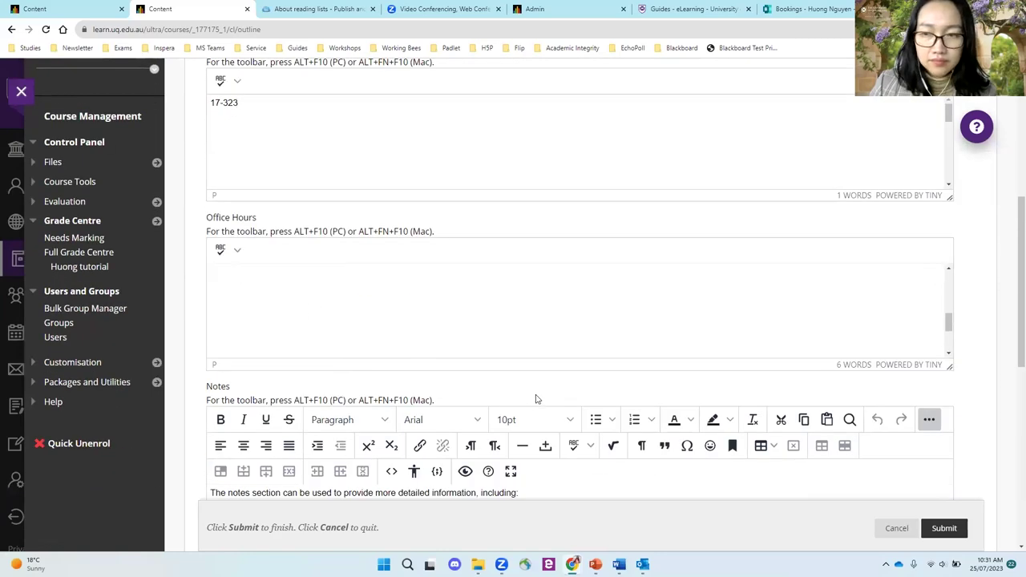
scroll(536, 397, "down", 2)
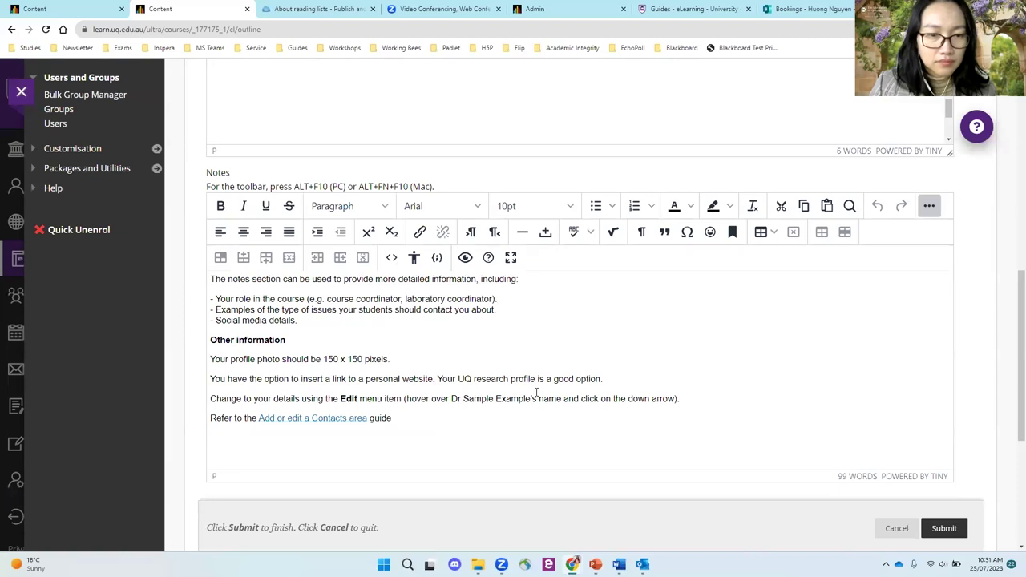
scroll(519, 398, "down", 4)
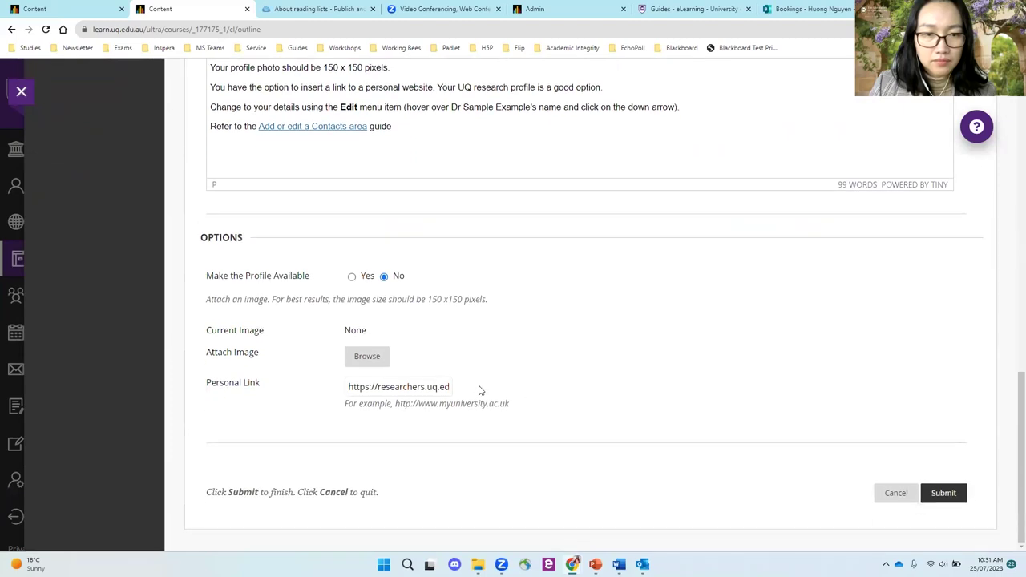
left_click(351, 278)
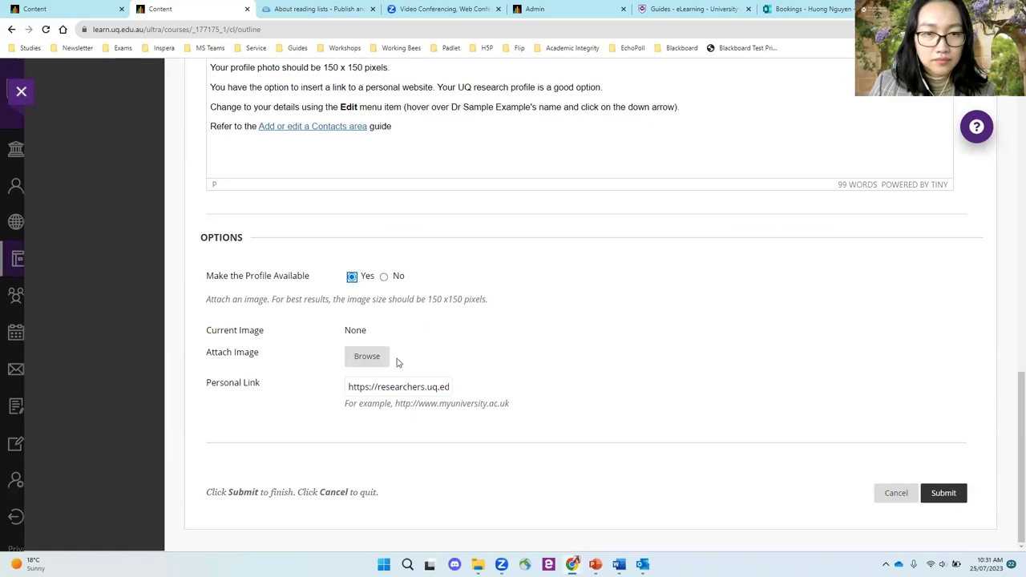
Delete all the placeholder Notes text.
scroll(460, 377, "up", 4)
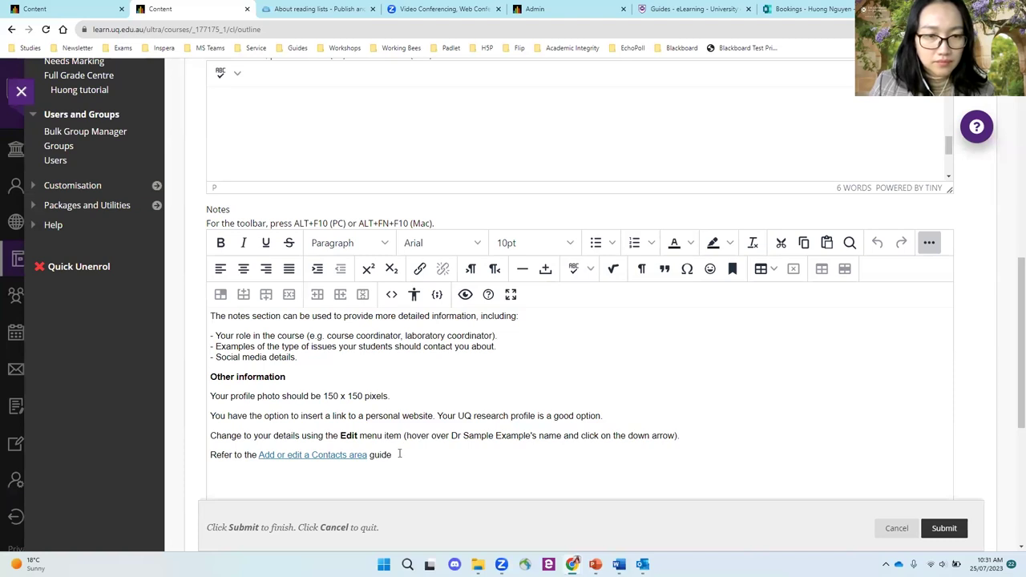
left_click_drag(402, 457, 203, 313)
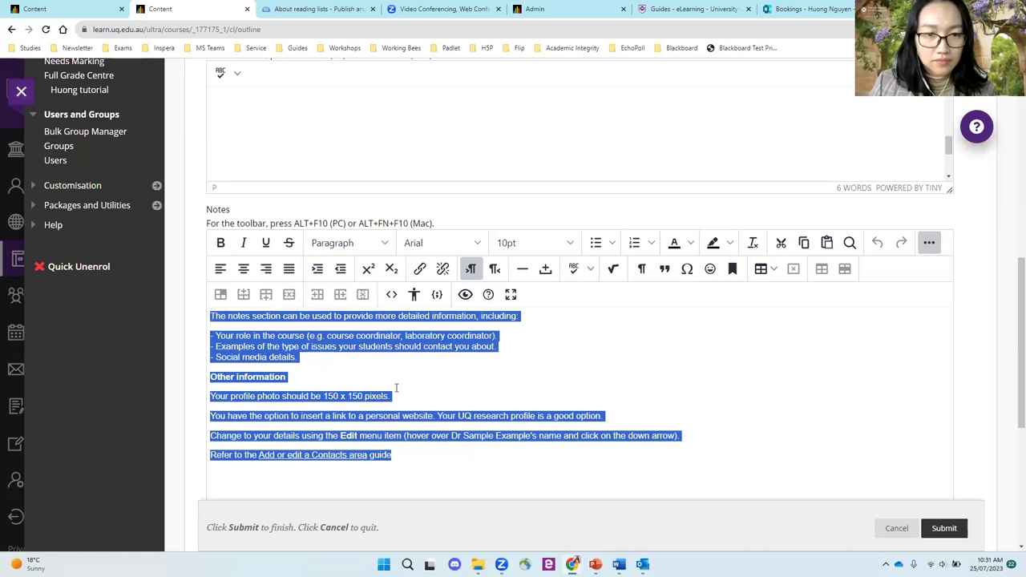
key("Delete")
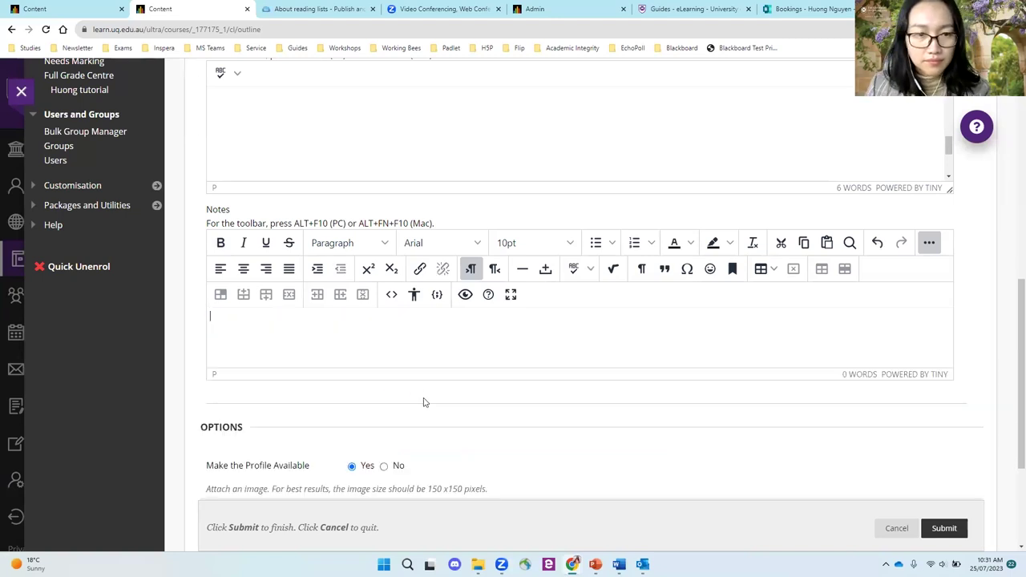
Attach academic.jpeg as the contact's profile image.
scroll(420, 397, "down", 3)
left_click(374, 359)
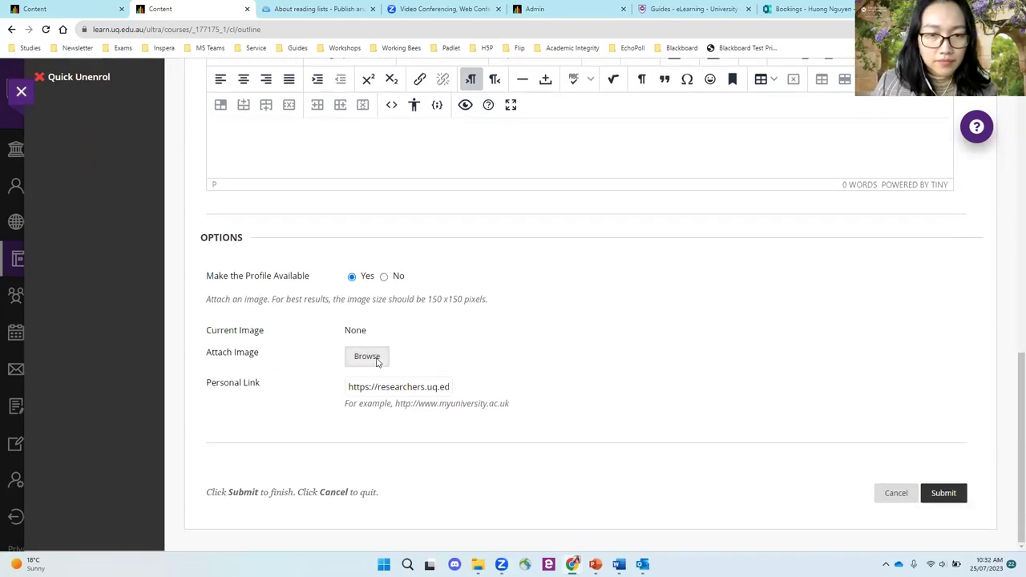
left_click(453, 115)
left_click(522, 327)
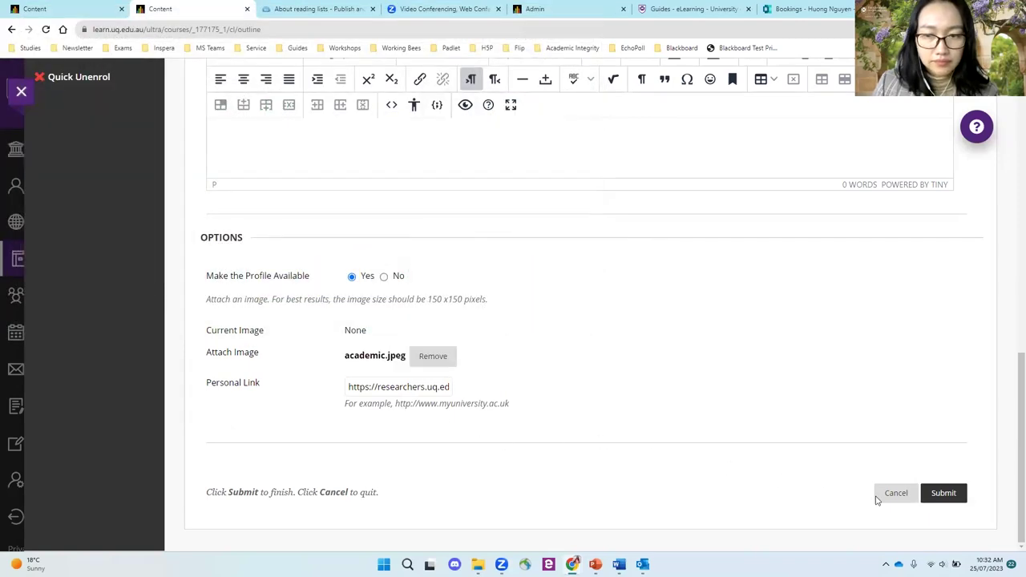
Submit the contact, close the success and image-size banners, and reload Contacts to verify.
left_click(943, 494)
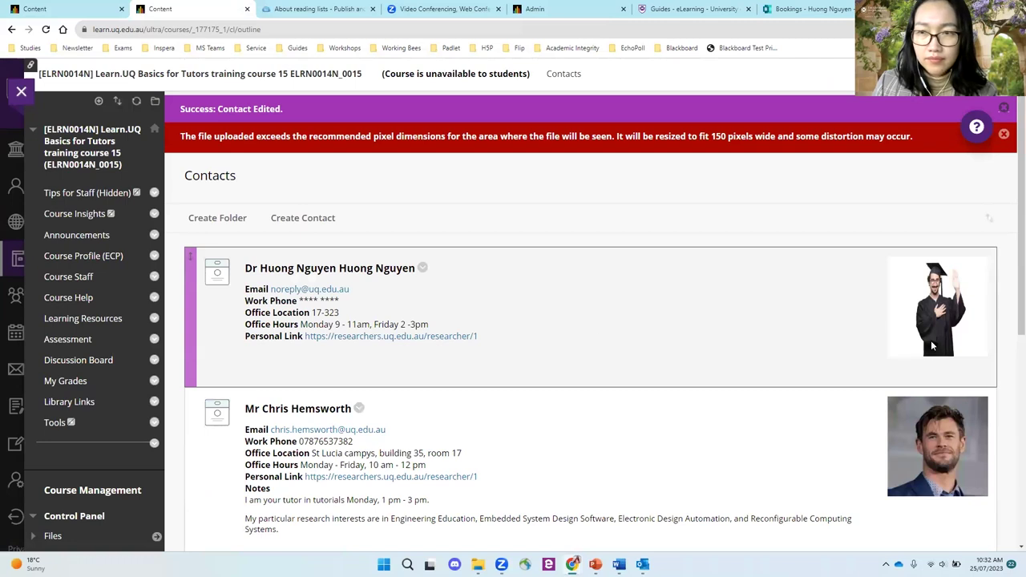
left_click(1004, 109)
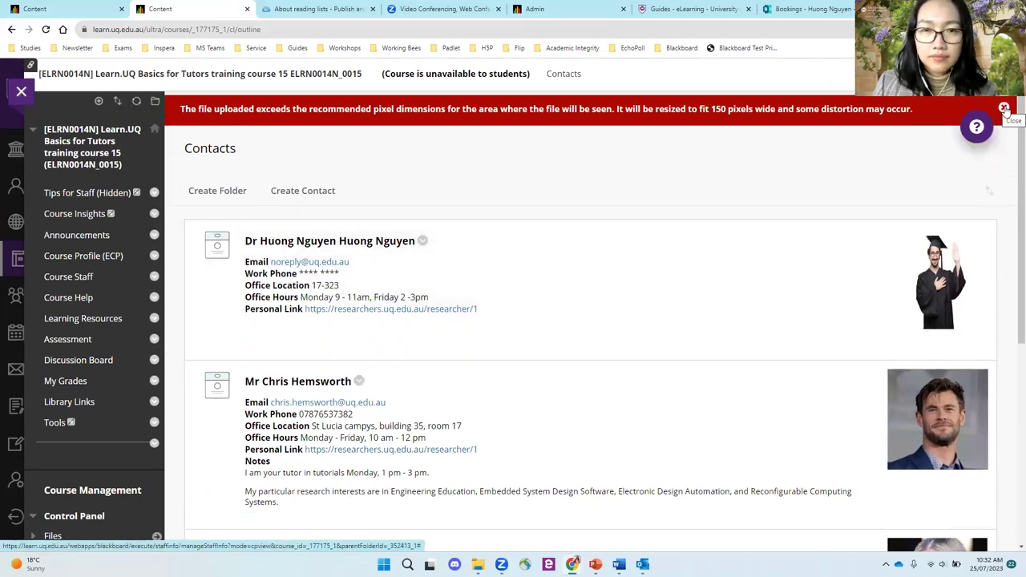
left_click(1003, 109)
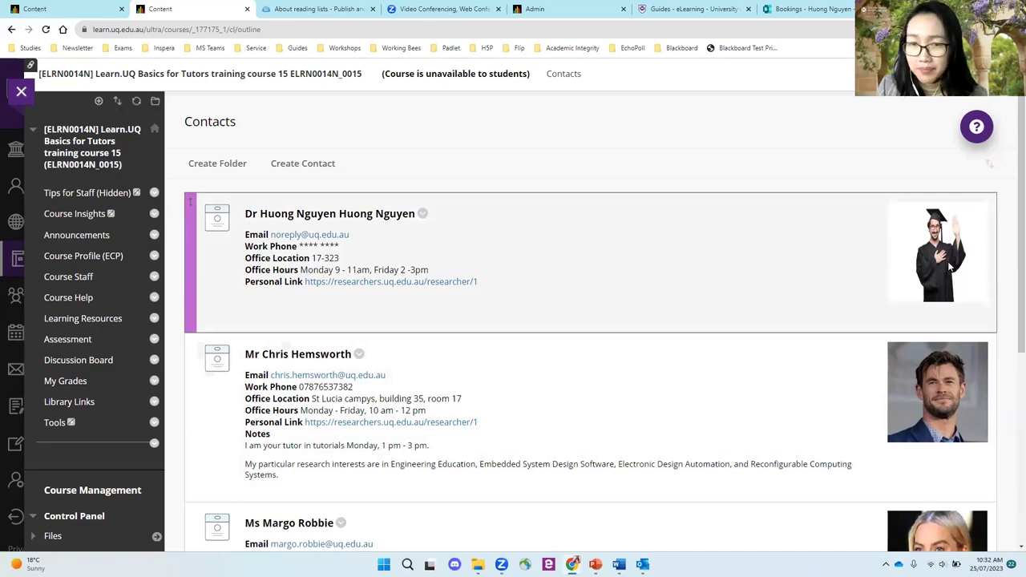
scroll(924, 419, "down", 3)
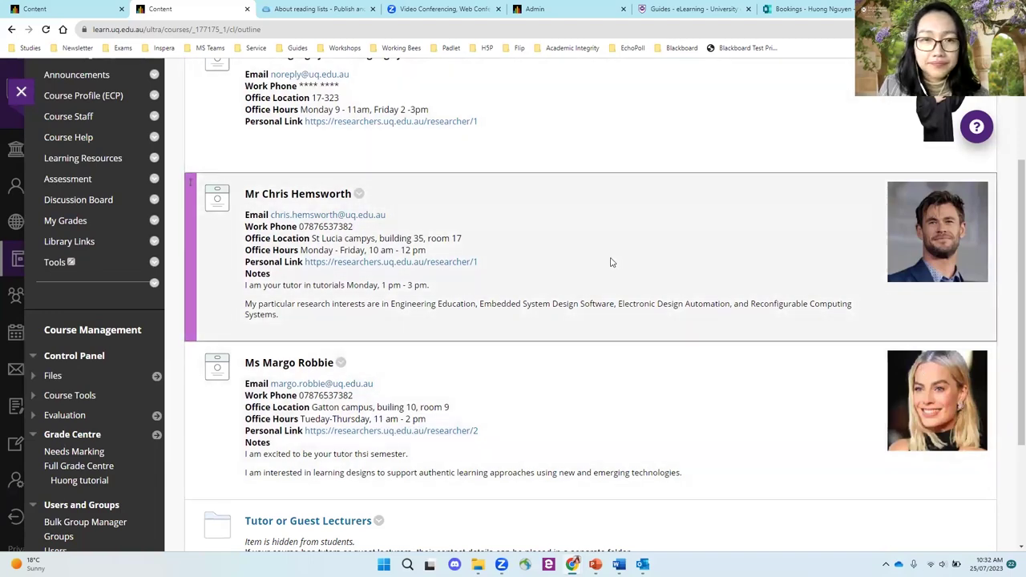
scroll(611, 262, "up", 4)
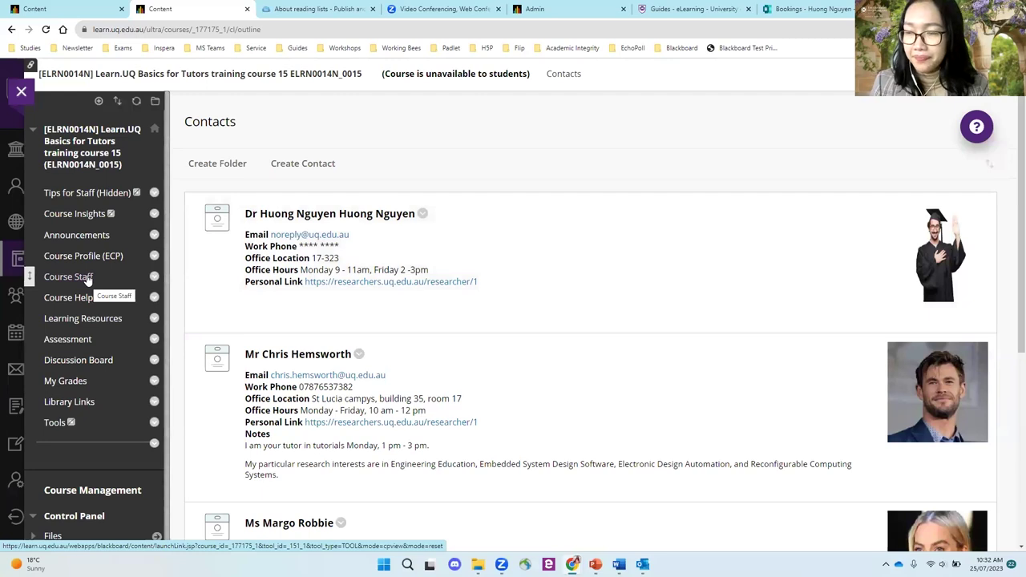
left_click(88, 277)
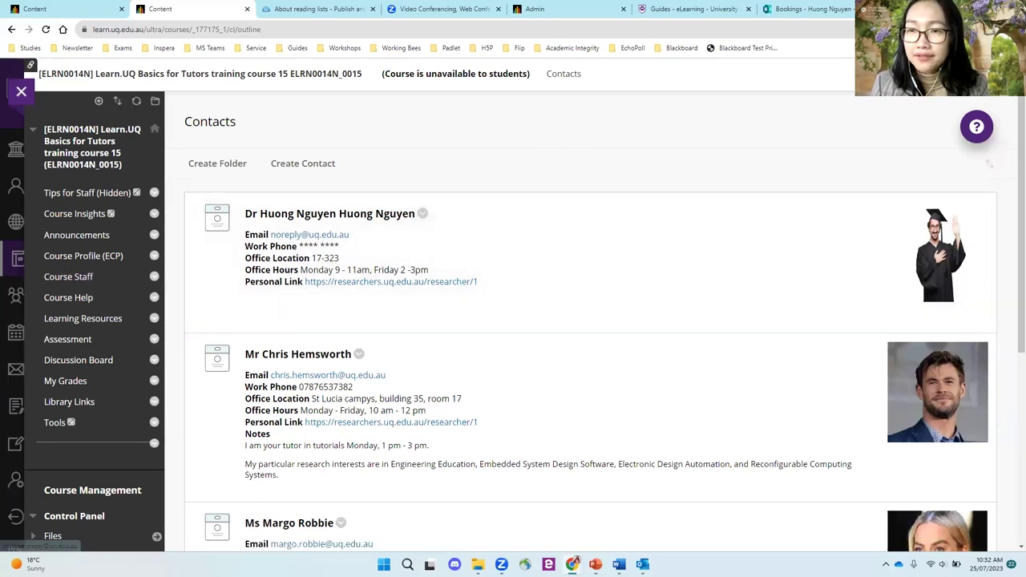
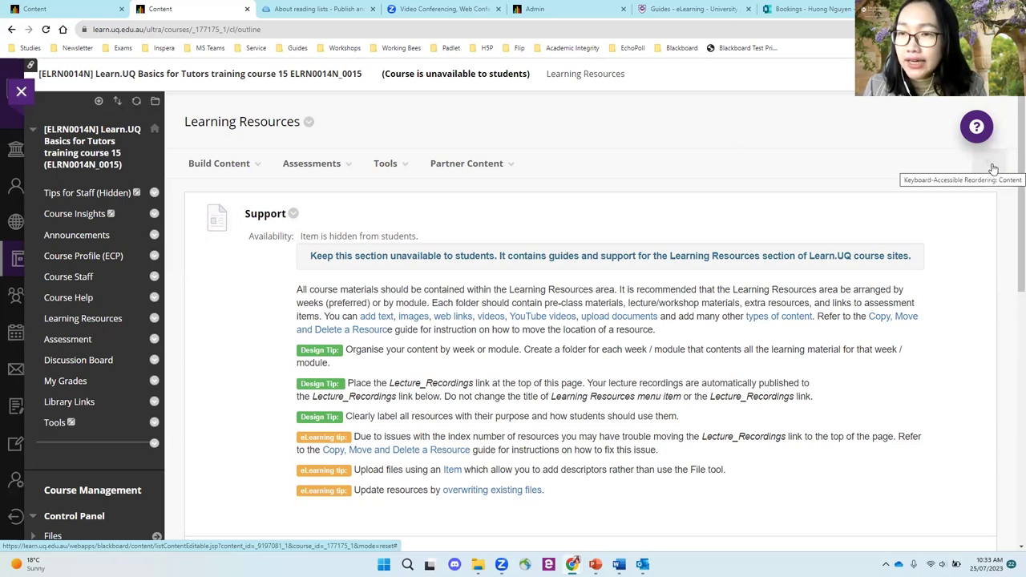
Move Support to the end of Learning Resources with the accessible reordering tool and save.
left_click(992, 168)
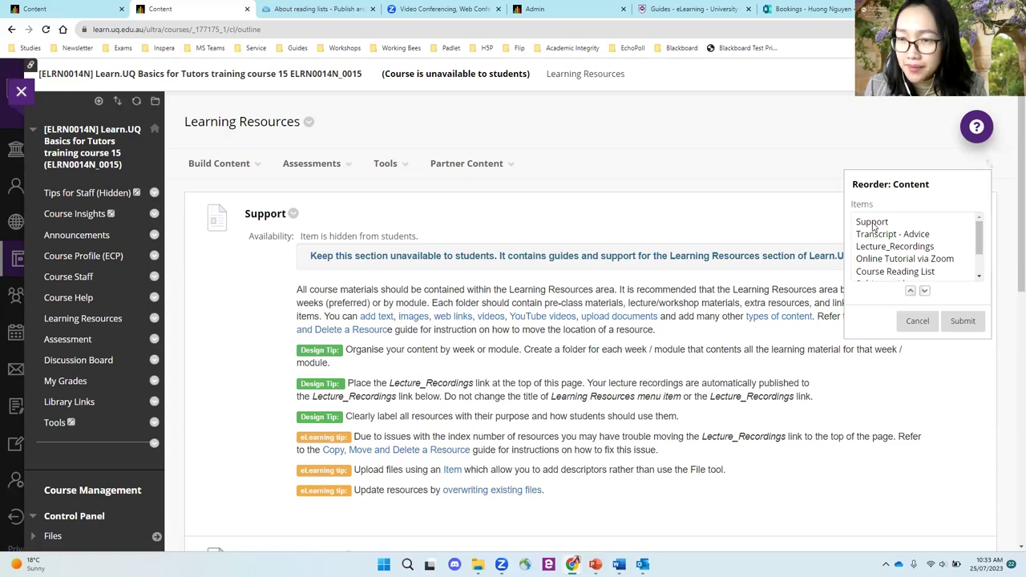
left_click(874, 224)
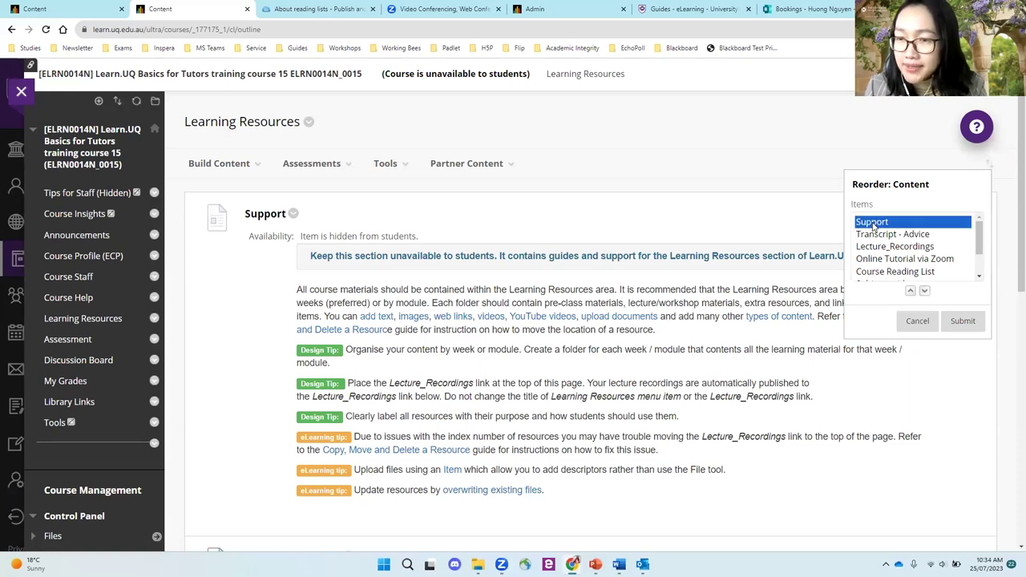
left_click(925, 293)
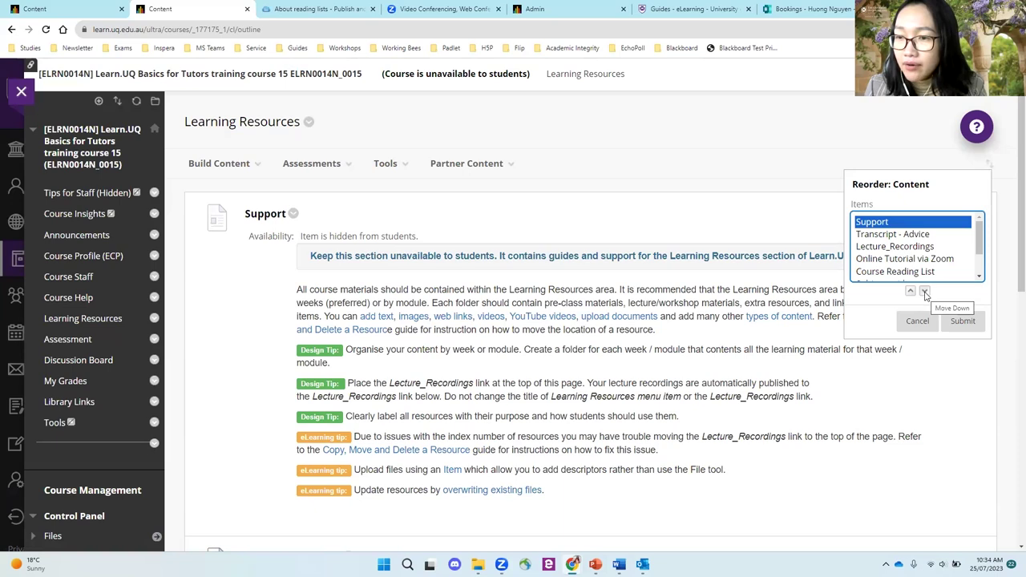
left_click(925, 292)
left_click(925, 292)
left_click(925, 292)
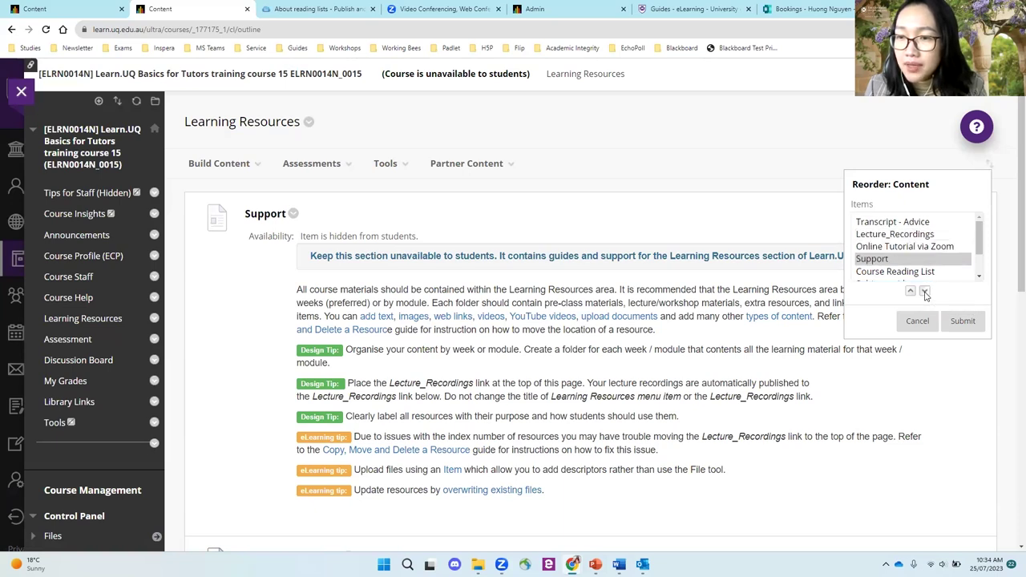
left_click(925, 292)
left_click(924, 291)
left_click(925, 291)
left_click(925, 292)
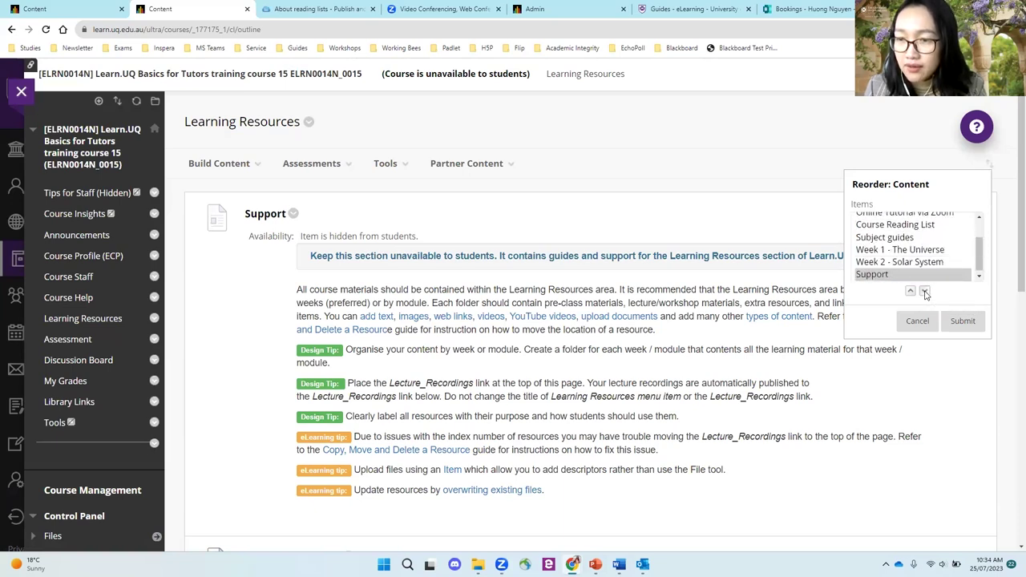
left_click(964, 323)
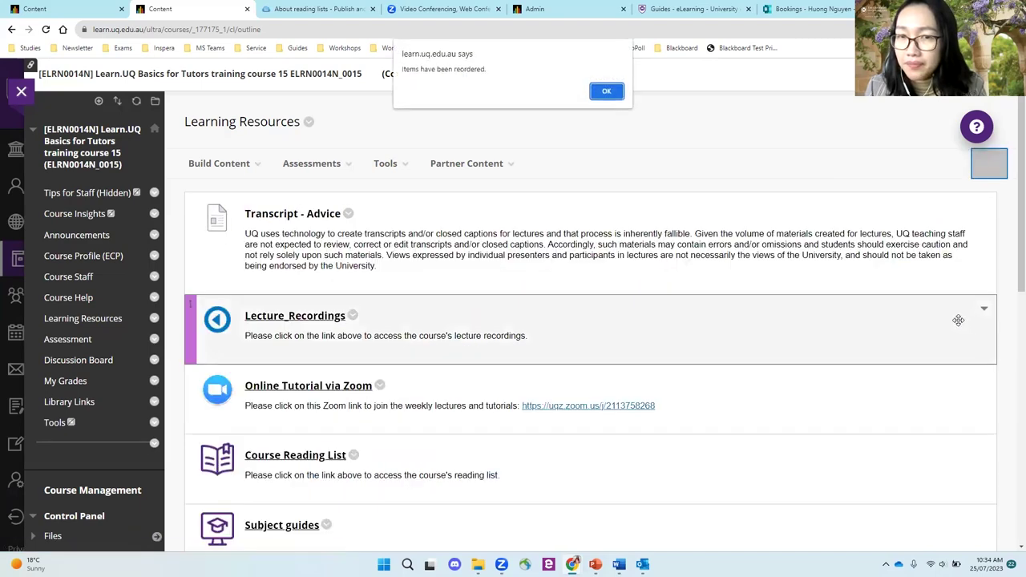
left_click(607, 92)
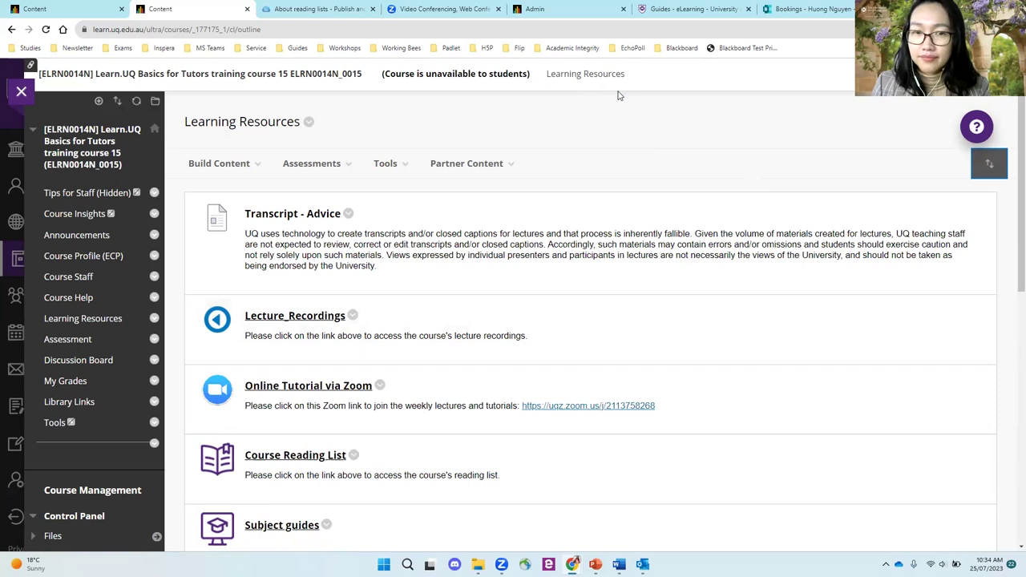
Drag the Support help widget lower down the right edge of the Learning Resources page.
left_click(992, 171)
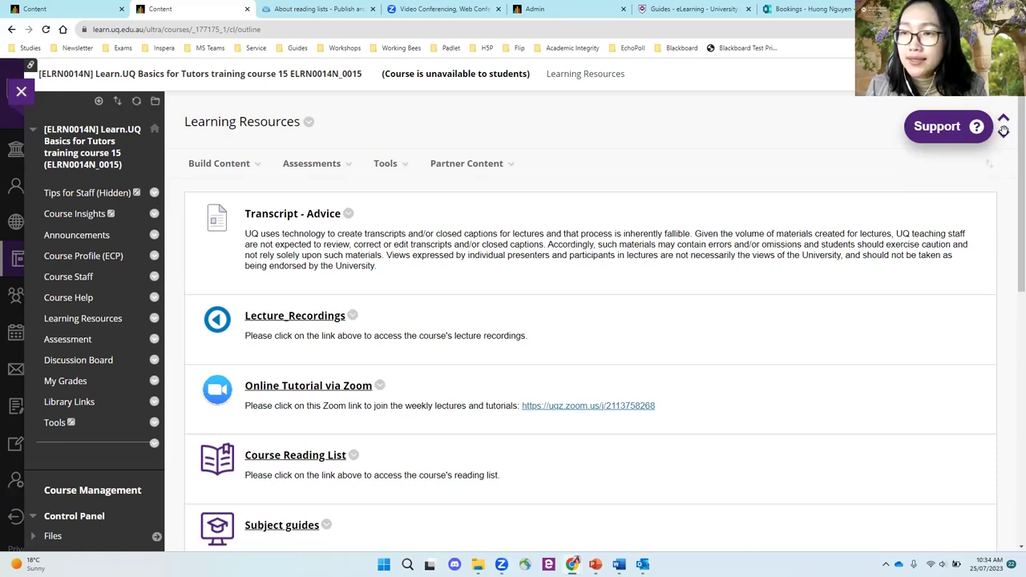
left_click_drag(1003, 121, 1001, 222)
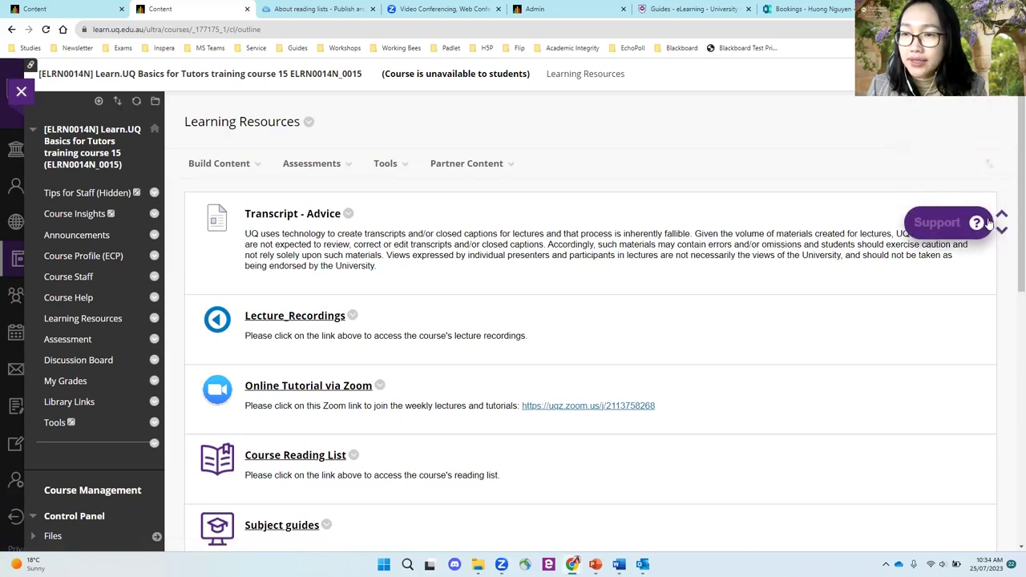
left_click_drag(1005, 271, 995, 415)
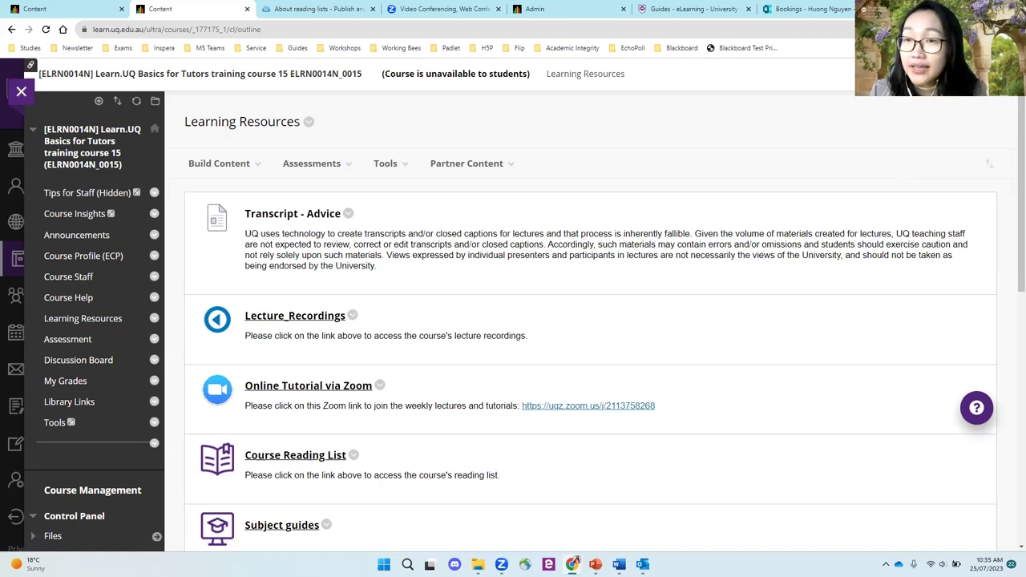
left_click(992, 167)
scroll(893, 272, "down", 2)
left_click(893, 273)
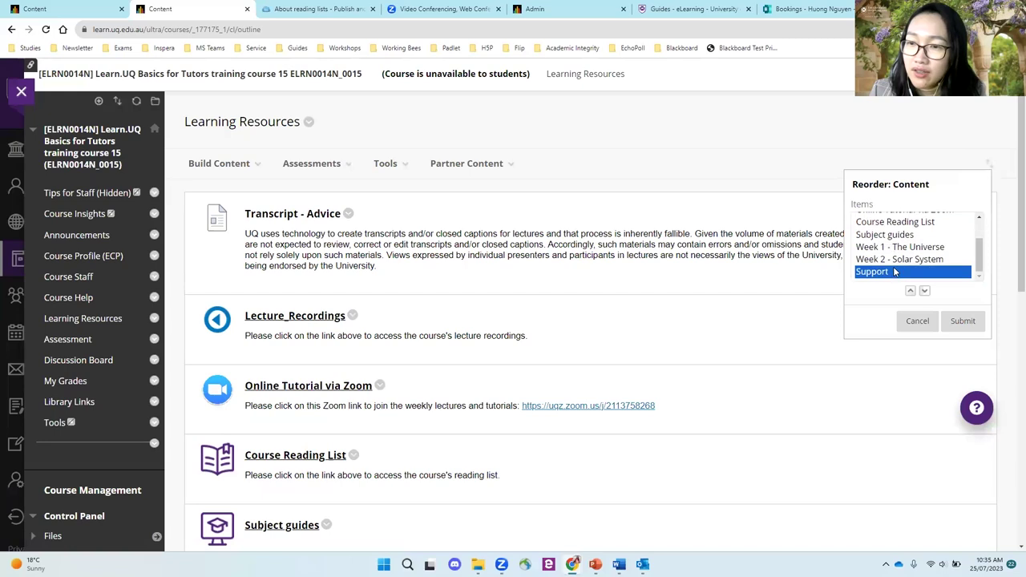
left_click(901, 234)
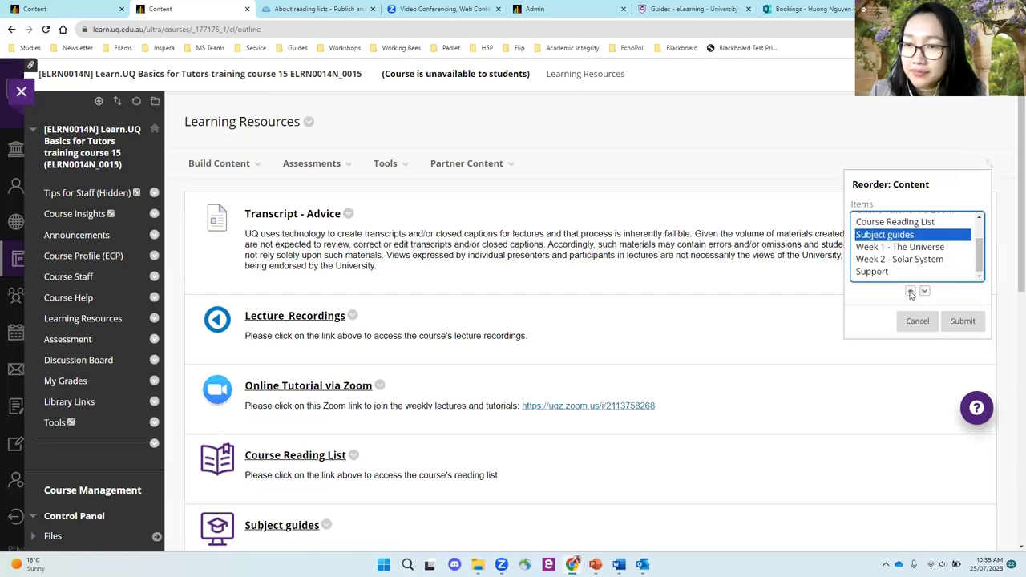
left_click(911, 290)
left_click(925, 291)
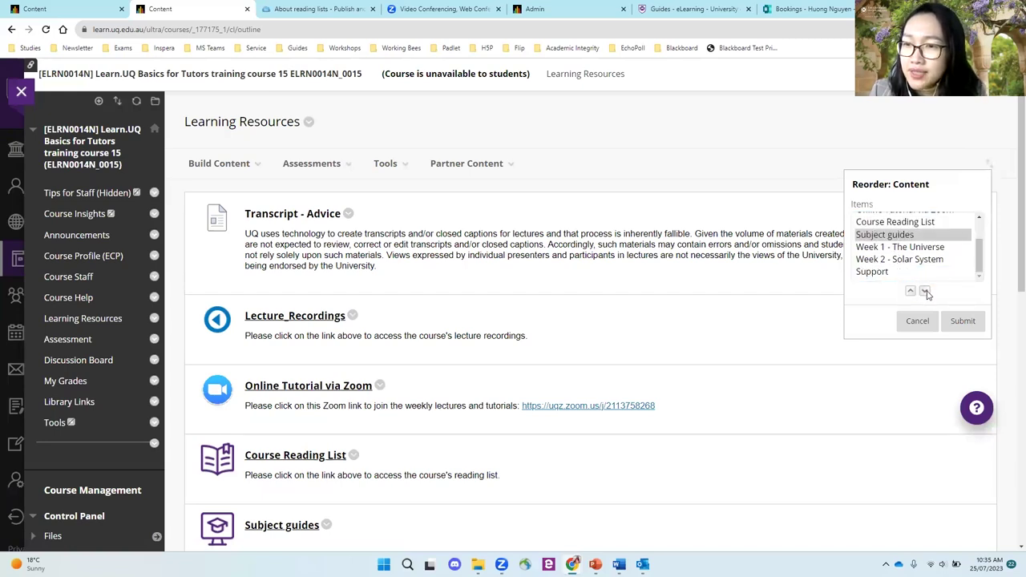
left_click(961, 325)
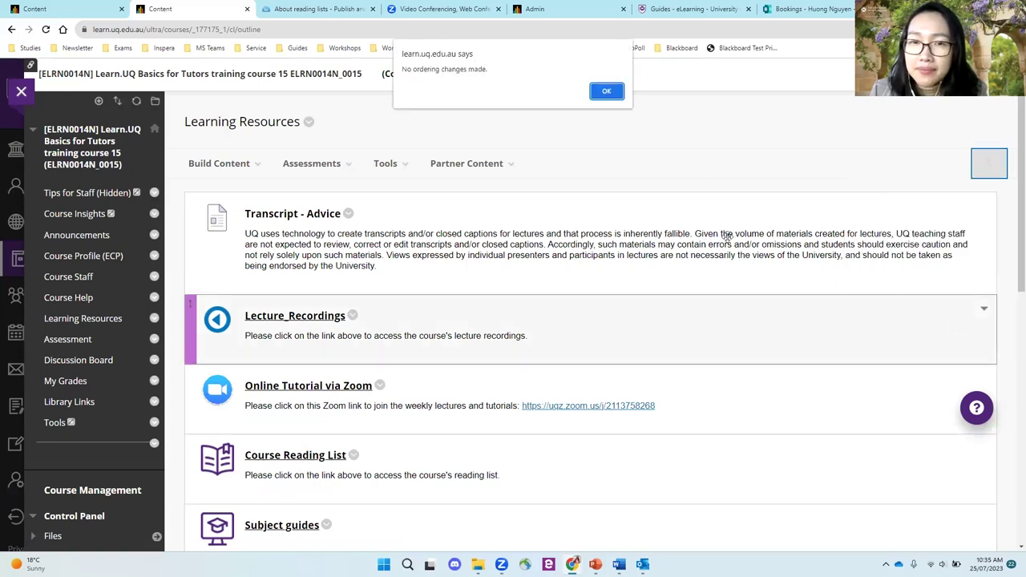
left_click(608, 93)
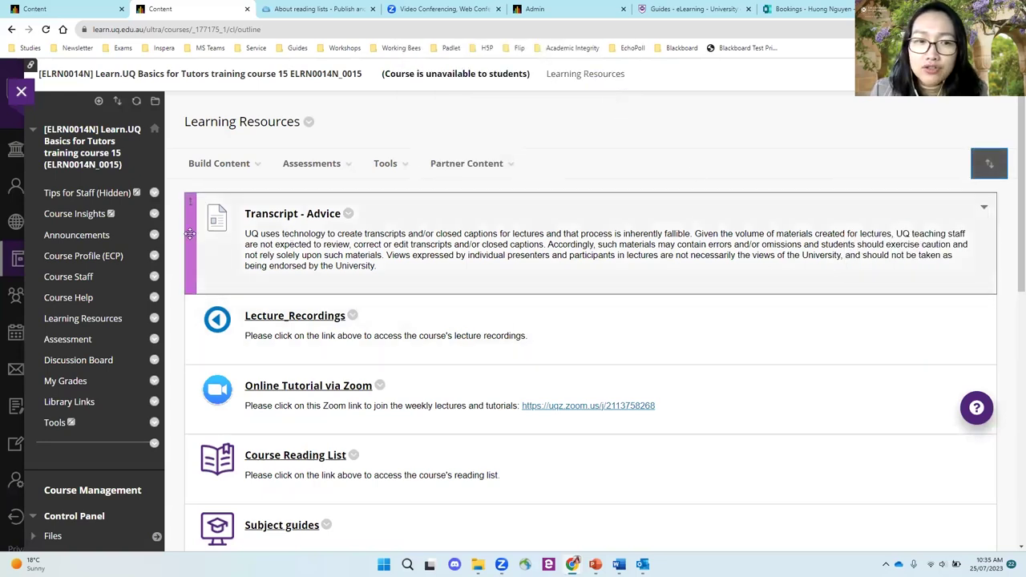
mouse_move(189, 242)
left_mouse_down()
mouse_move(187, 347)
mouse_move(187, 223)
left_mouse_up()
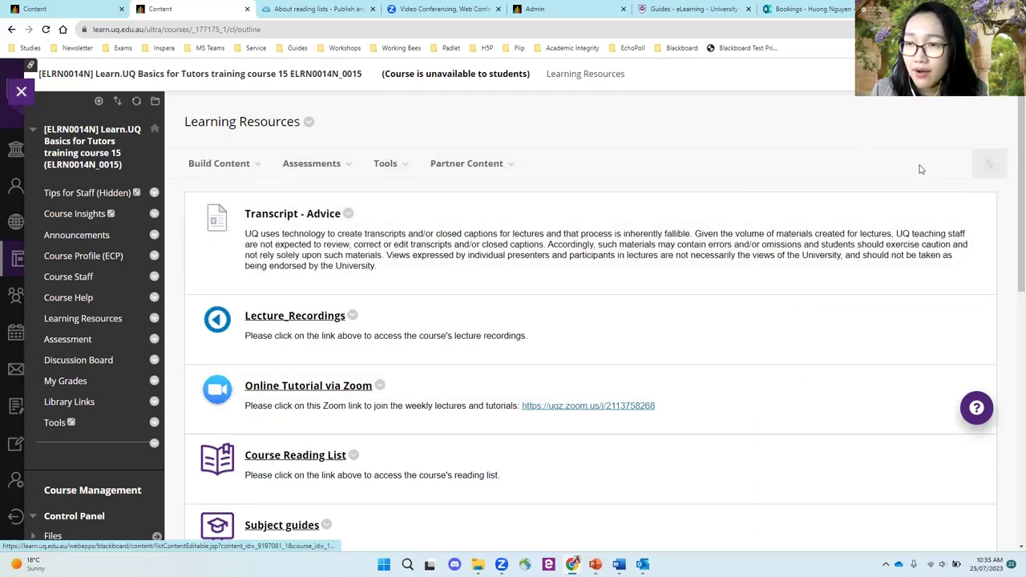
scroll(393, 331, "down", 7)
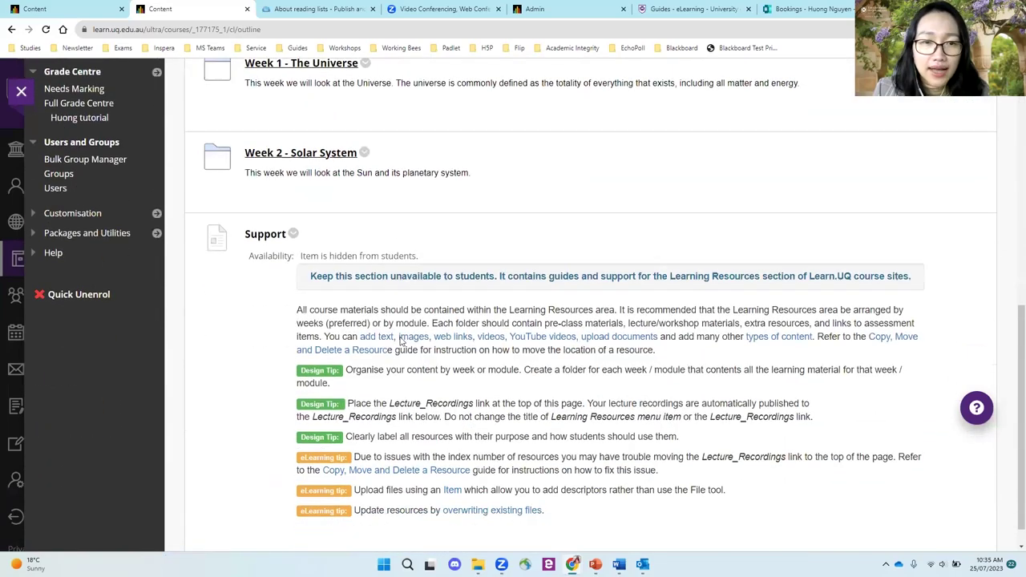
left_click_drag(188, 274, 193, 177)
scroll(415, 342, "up", 8)
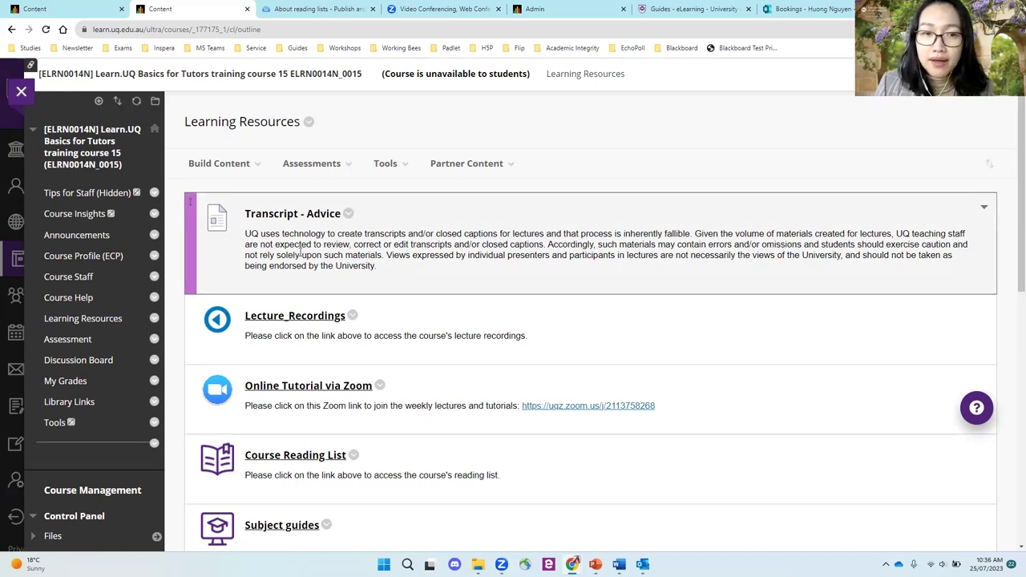
left_click(345, 238)
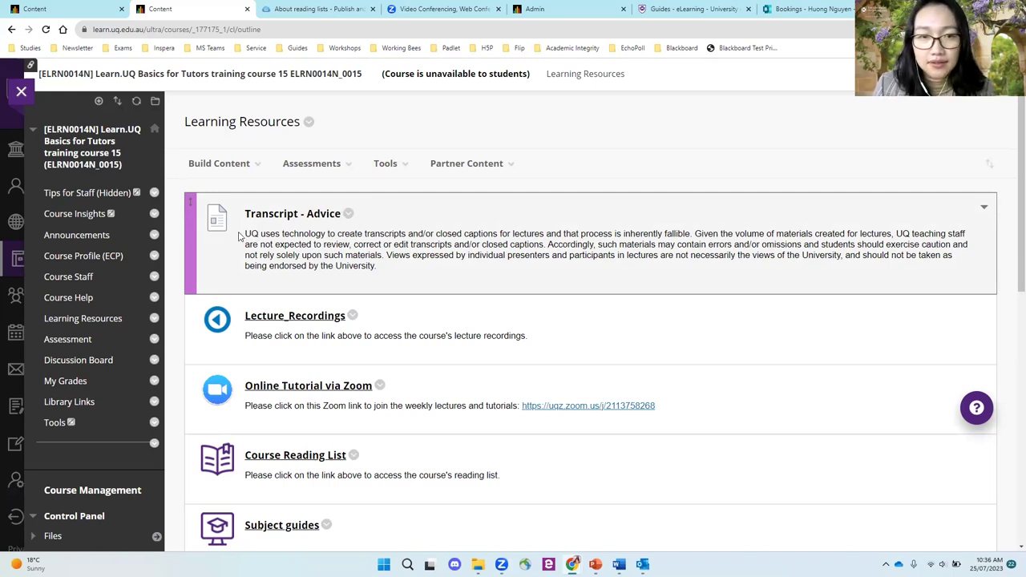
left_click(445, 253)
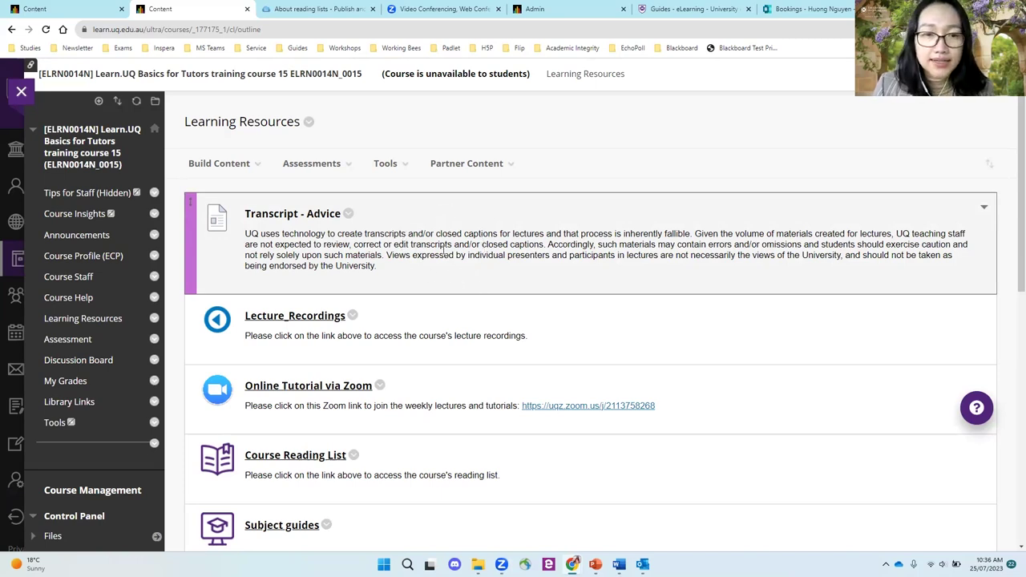
scroll(440, 247, "down", 1)
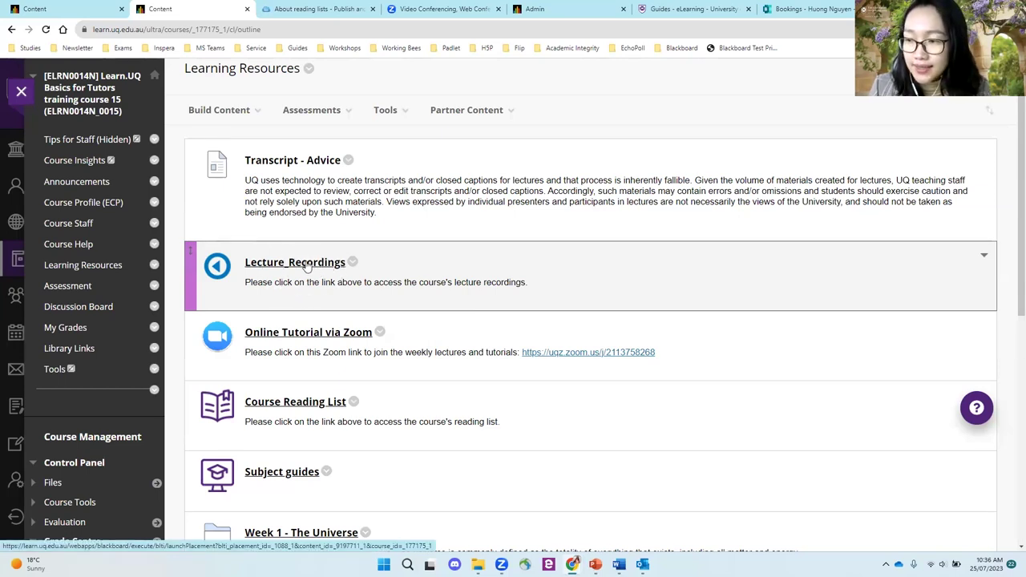
Launch Lecture_Recordings to open Echo360's 'Connect your Echo360 Content' page in a new tab.
left_click(307, 264)
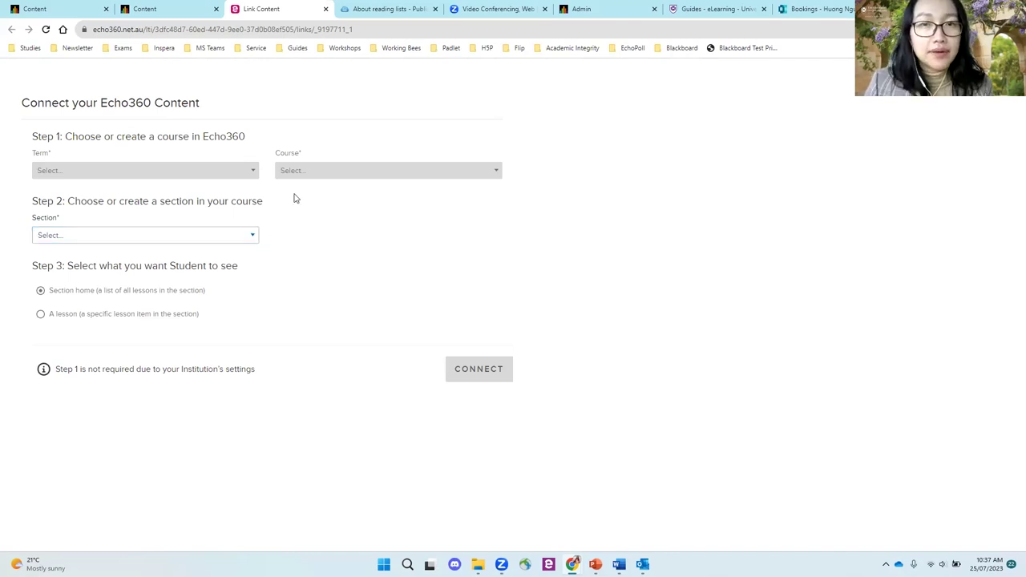
Open the exemplar course's Lecture_Recordings from its Learning Resources to show the ECHO100 section.
left_click(606, 12)
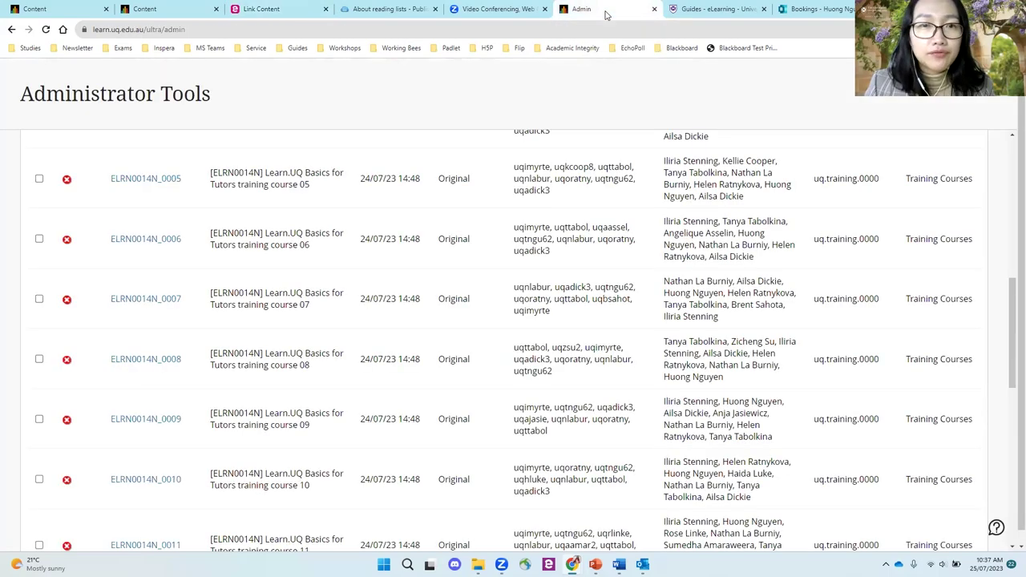
left_click(175, 12)
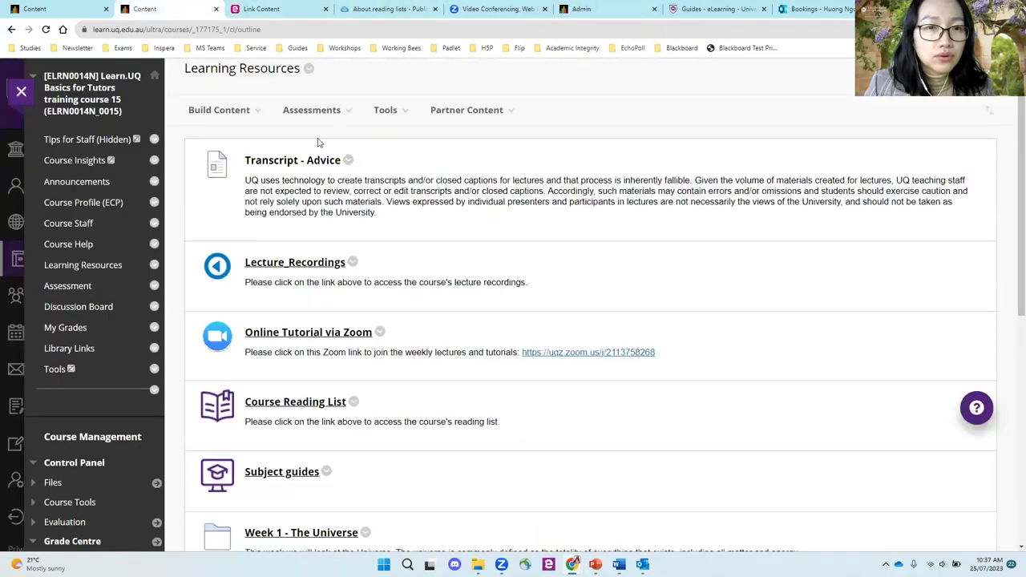
key("ctrl+shift+Tab")
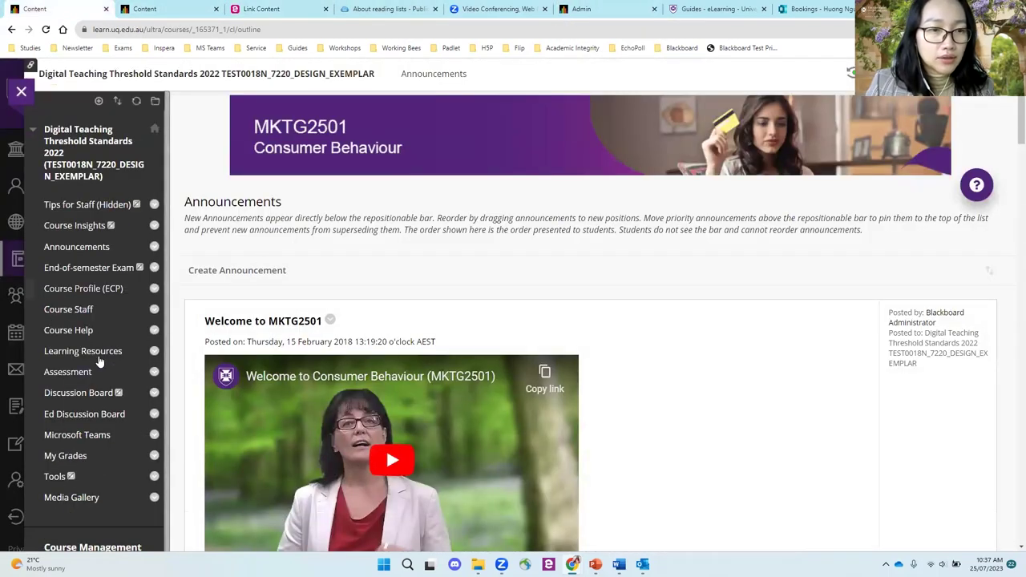
left_click(113, 354)
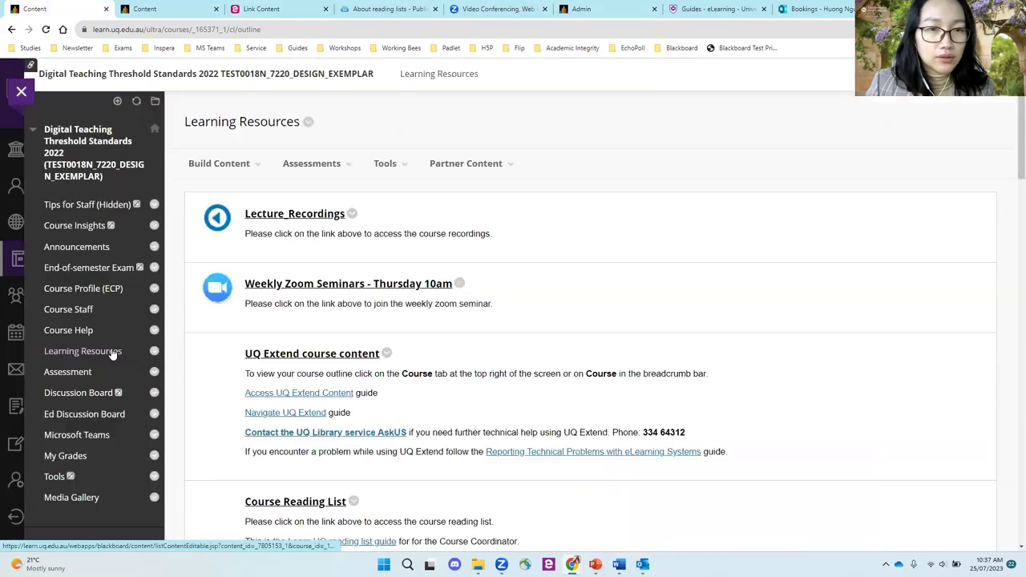
left_click(316, 215)
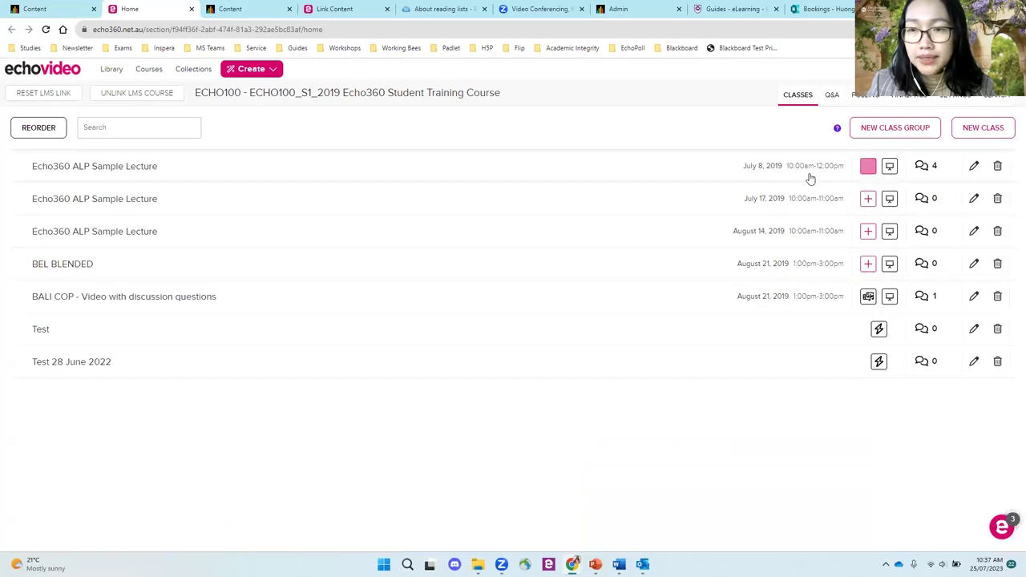
Switch back to the training course's Learning Resources tab.
left_click(240, 9)
mouse_move(276, 109)
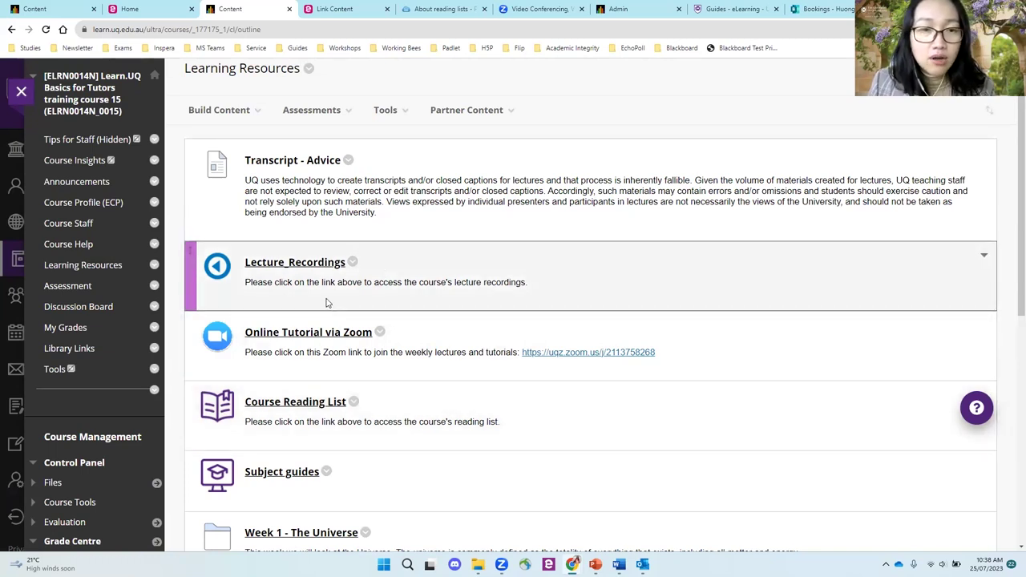
left_click(286, 268)
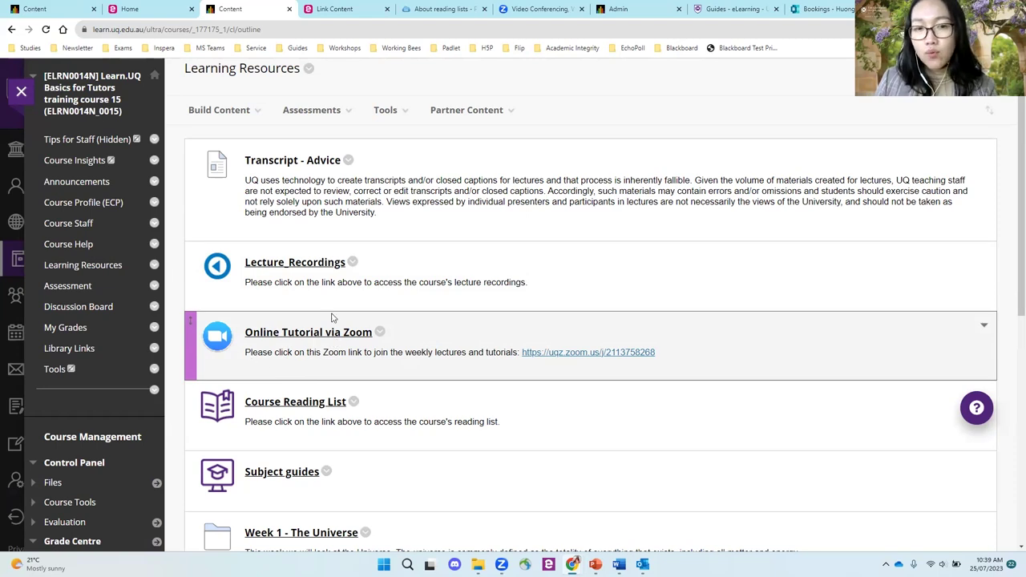
Edit and save the Online Tutorial via Zoom link, then scroll to Course Reading List.
left_click(379, 333)
left_click(393, 122)
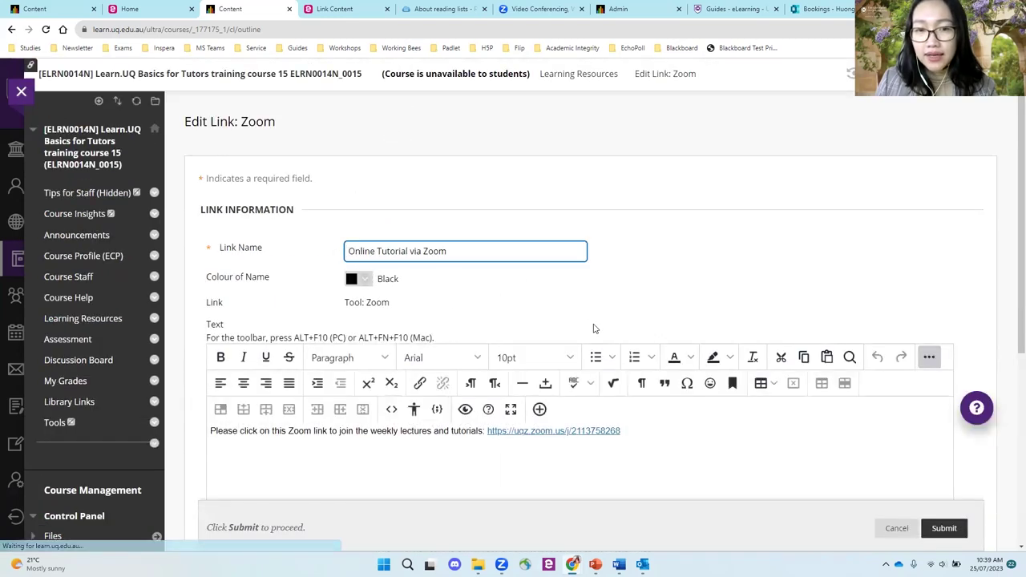
scroll(596, 327, "down", 1)
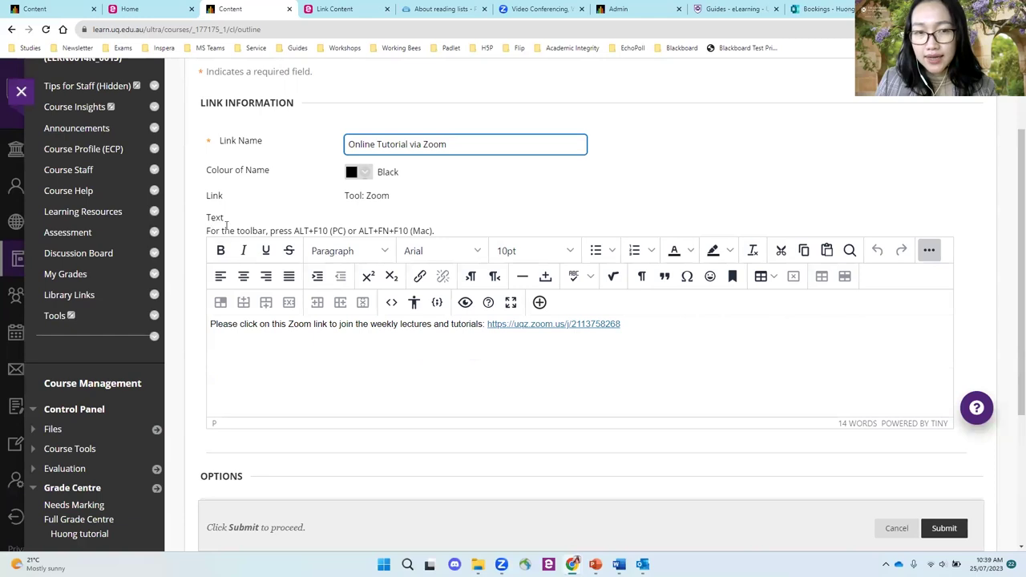
left_click(206, 323)
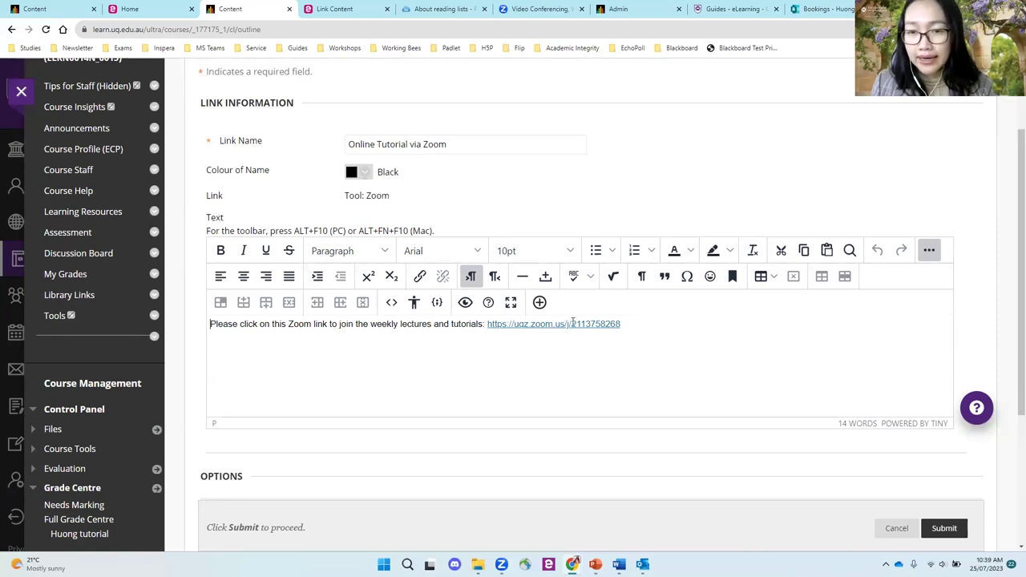
left_click(945, 531)
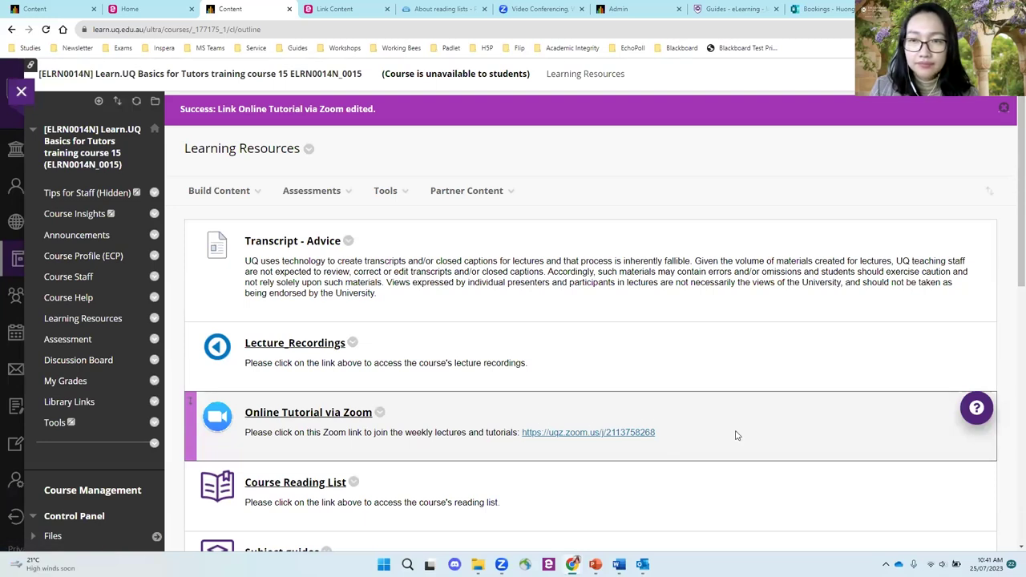
scroll(736, 435, "down", 1)
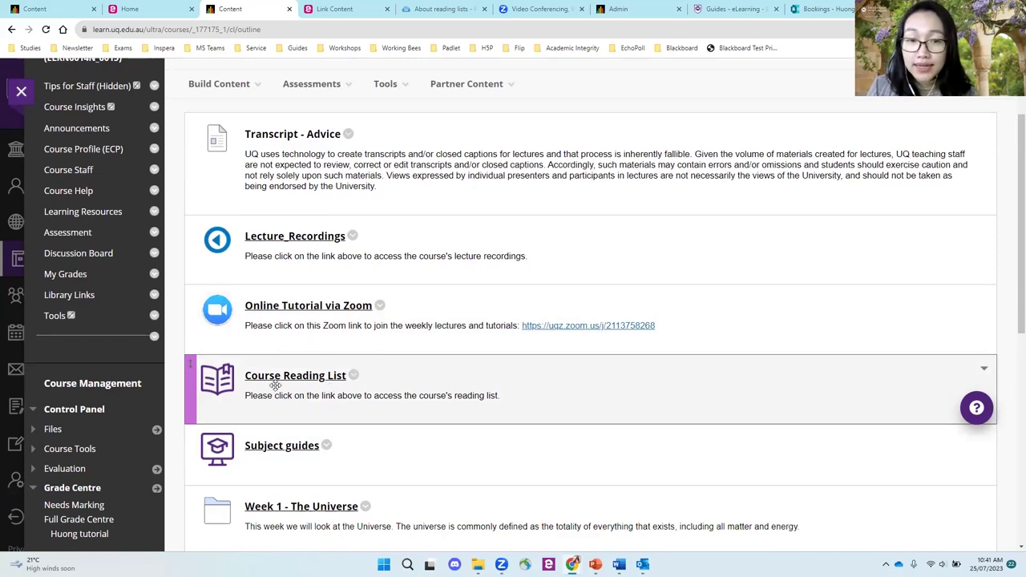
left_click(445, 9)
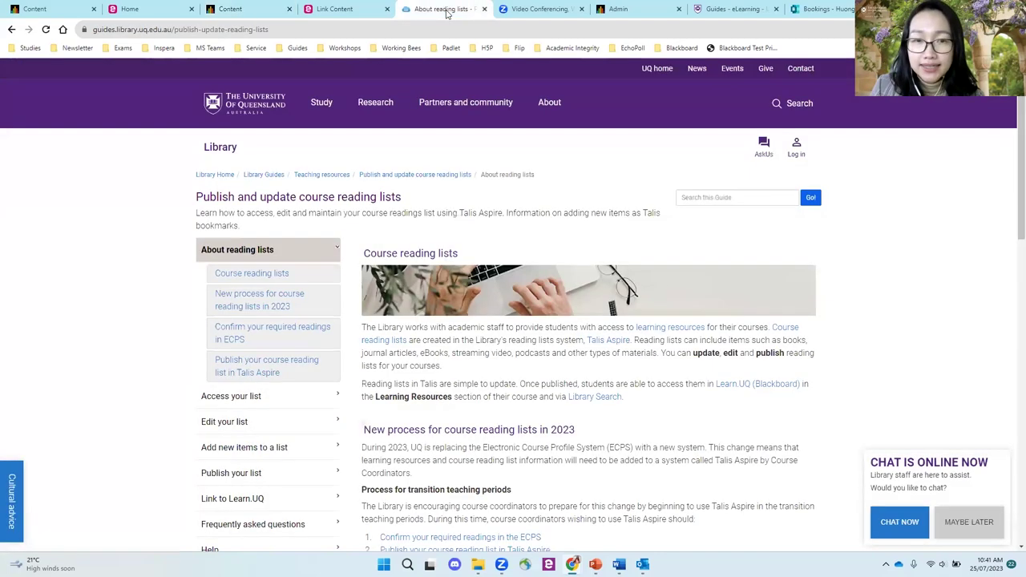
left_click(264, 32)
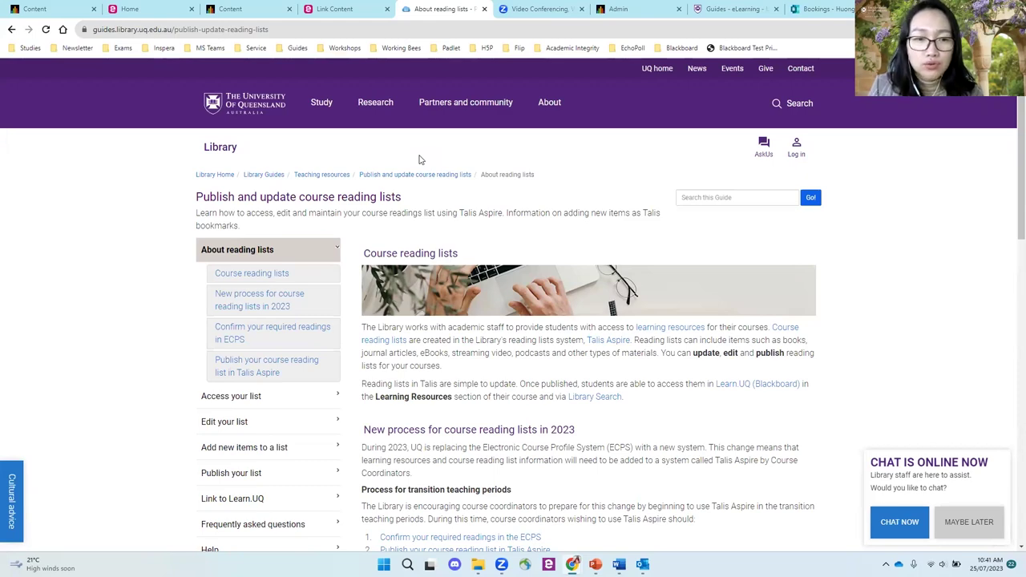
left_click(261, 11)
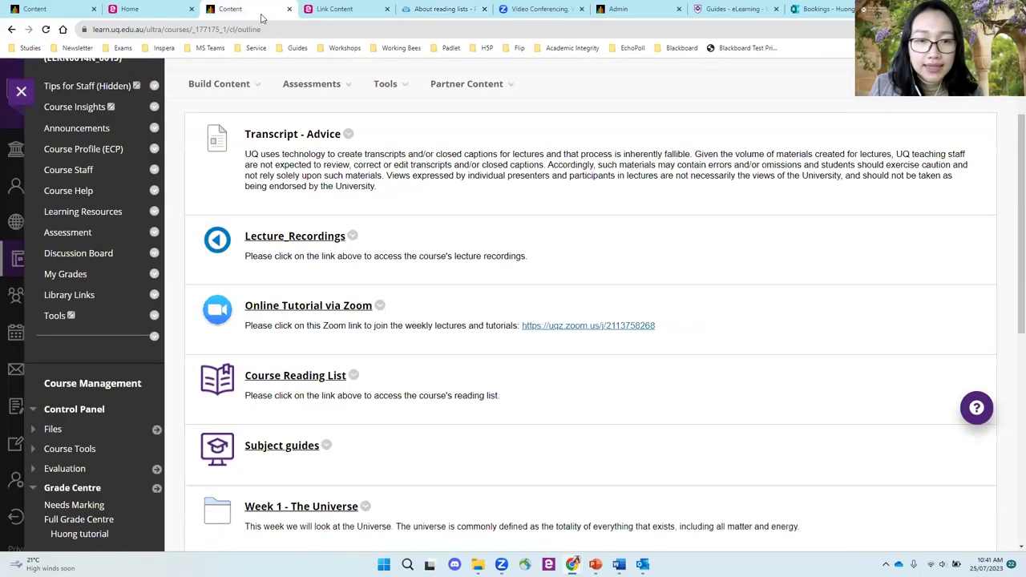
Scroll the outline, then switch to the UQ Library 'About reading lists' guide tab.
scroll(409, 371, "down", 1)
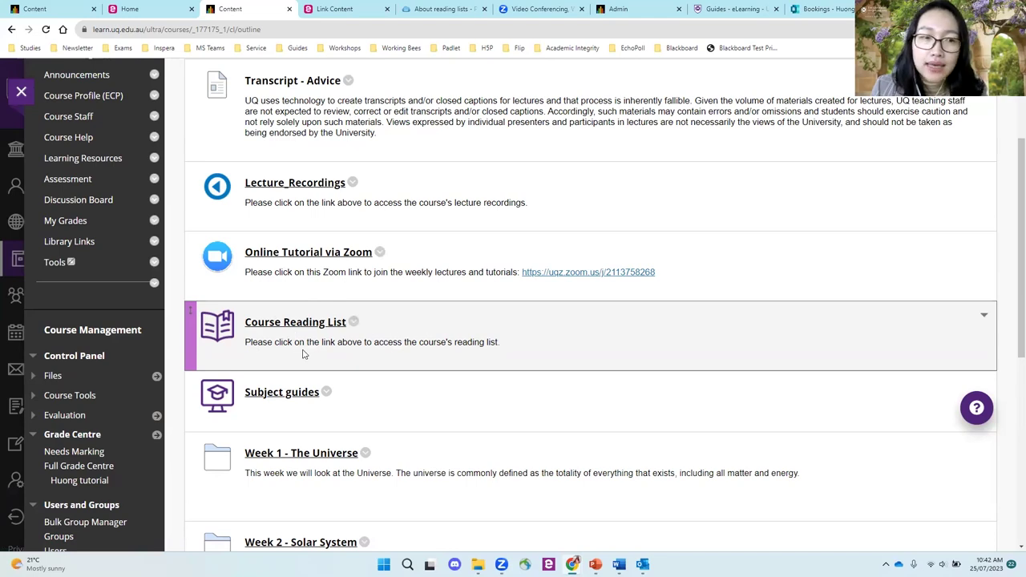
scroll(298, 351, "down", 1)
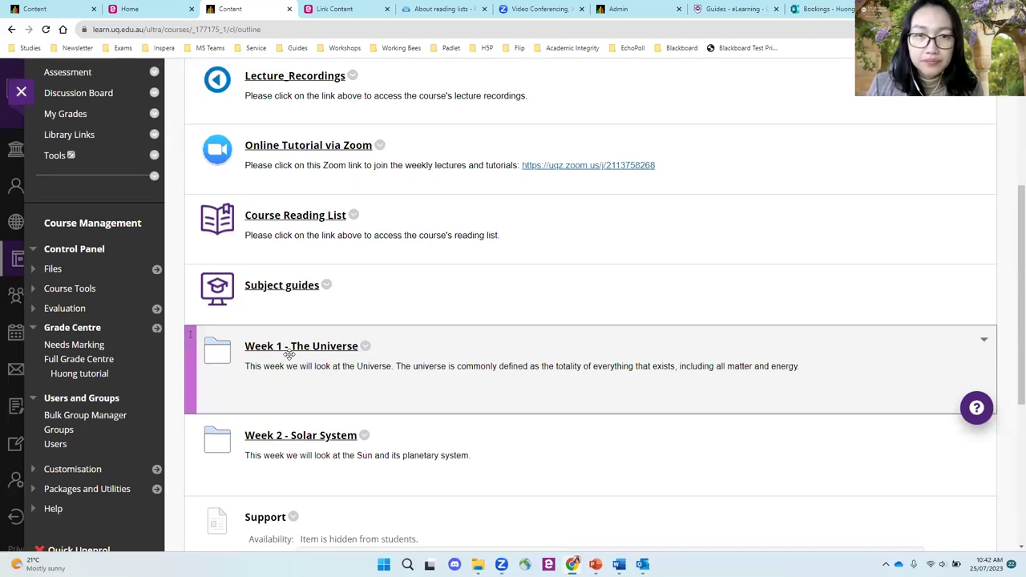
left_click(445, 9)
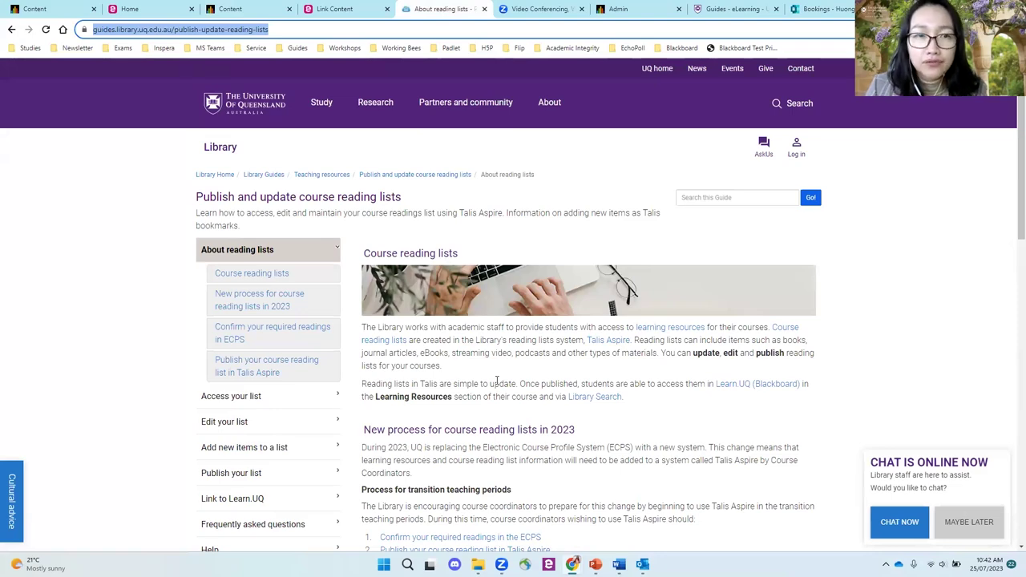
Return to the course tab and scroll Learning Resources to the Week 1 and Week 2 folders.
left_click(255, 10)
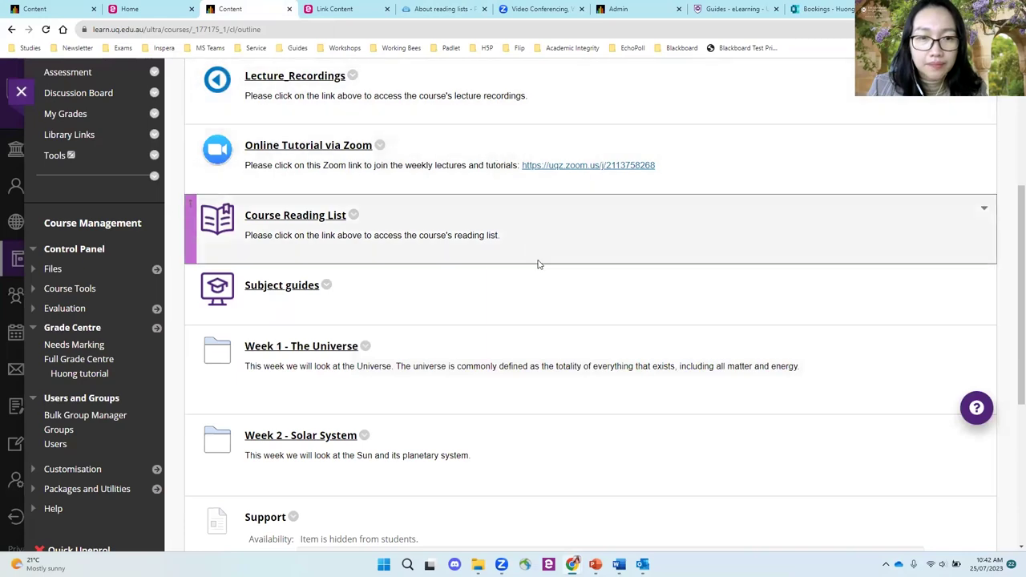
scroll(543, 278, "up", 2)
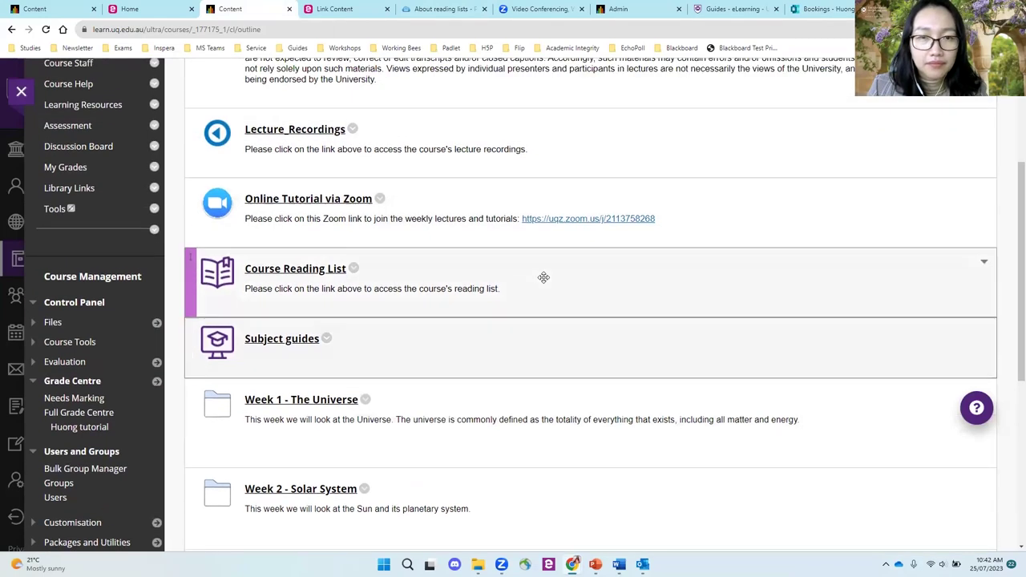
scroll(543, 278, "up", 1)
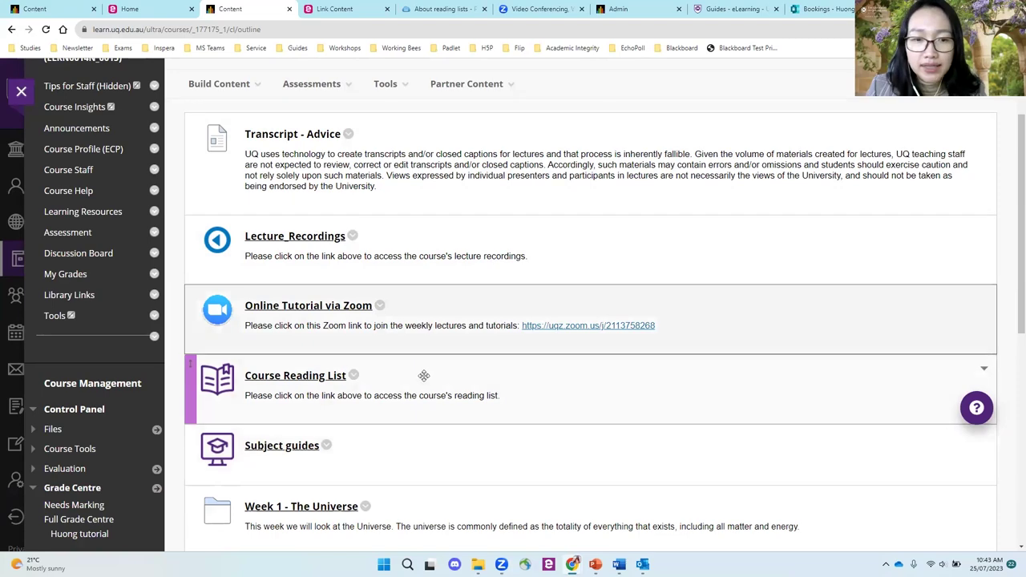
scroll(510, 368, "down", 4)
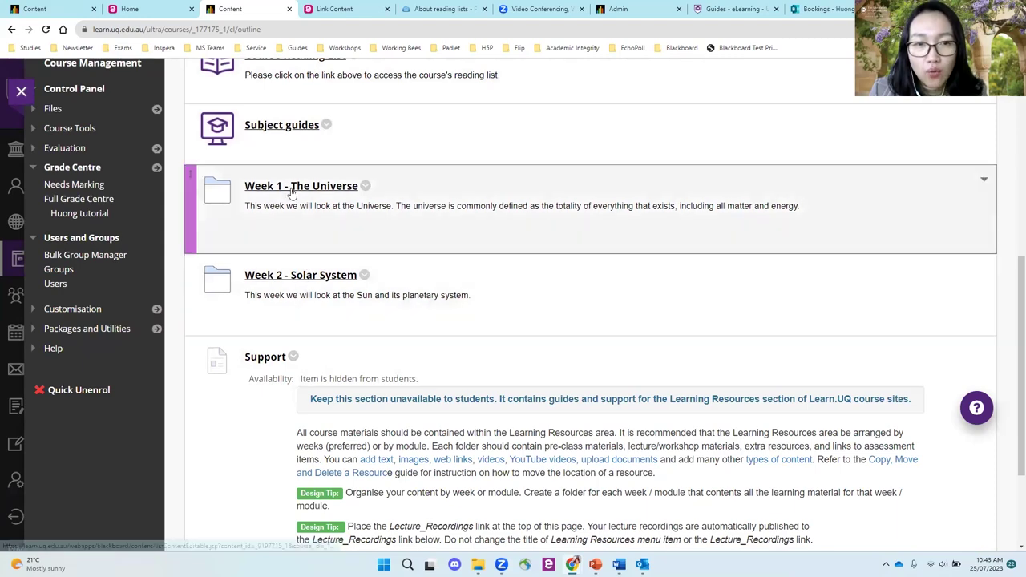
Open the Week 1 - The Universe folder and scroll through its items.
left_click(291, 186)
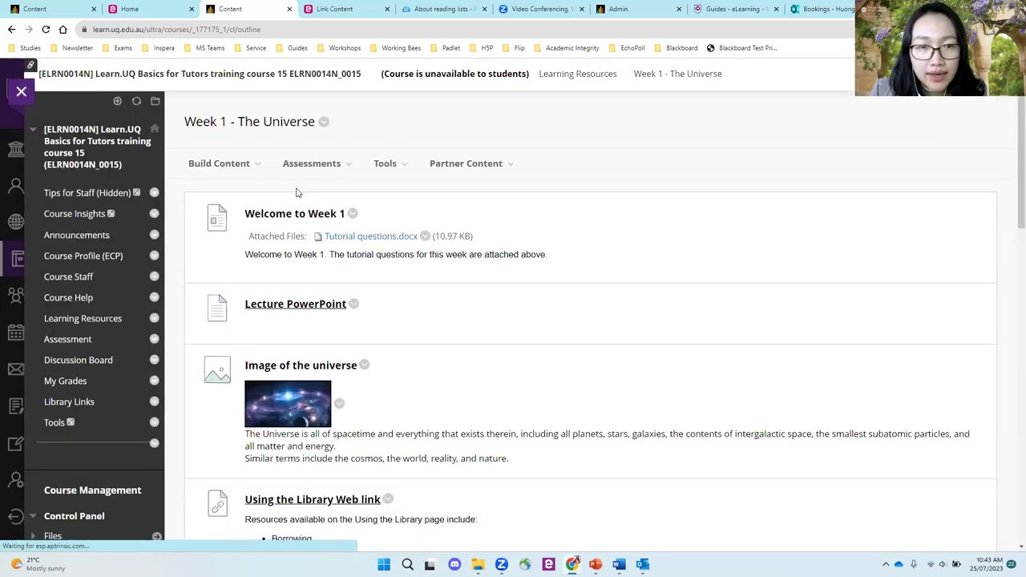
scroll(348, 298, "down", 3)
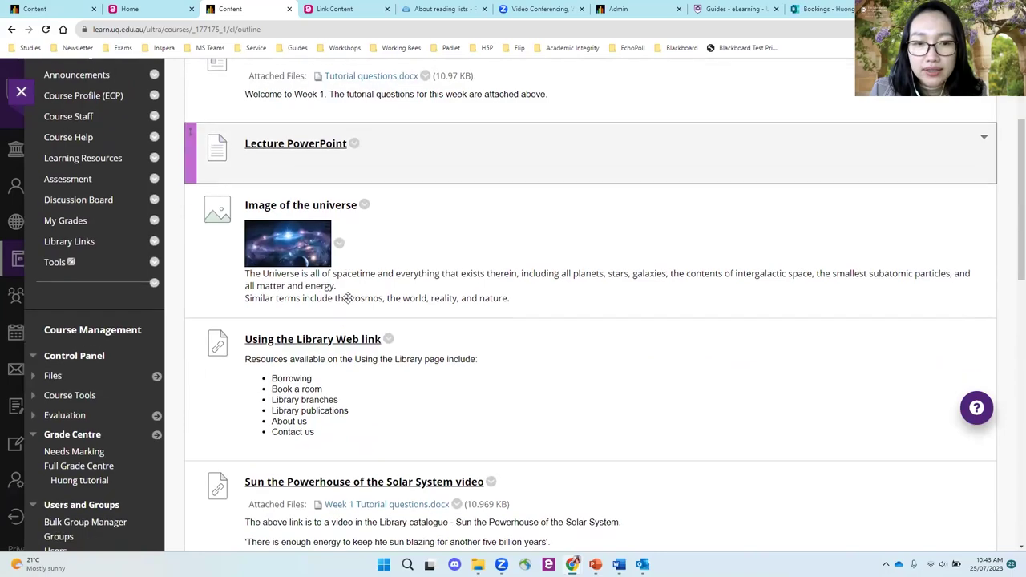
scroll(380, 356, "down", 4)
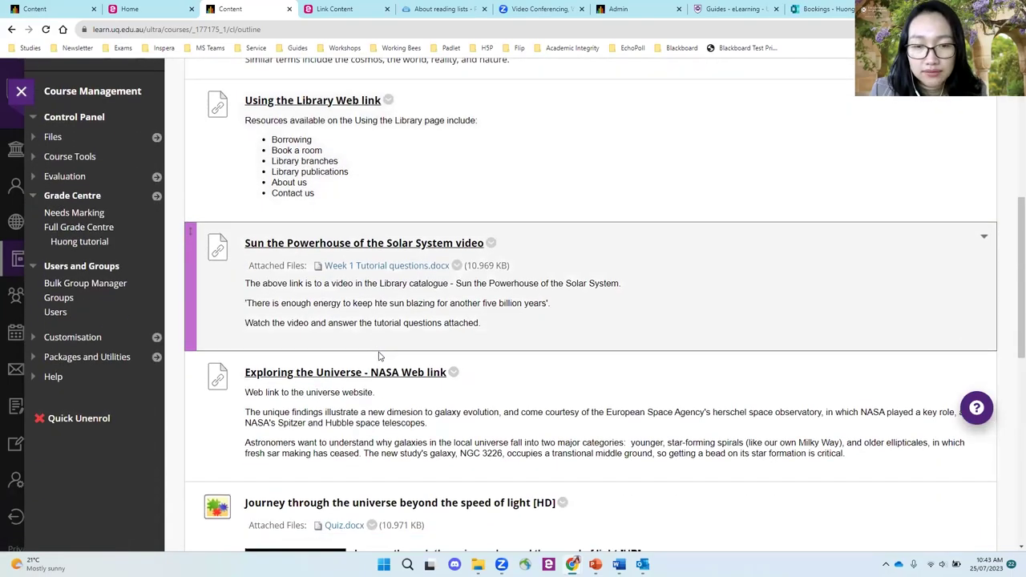
scroll(379, 356, "up", 6)
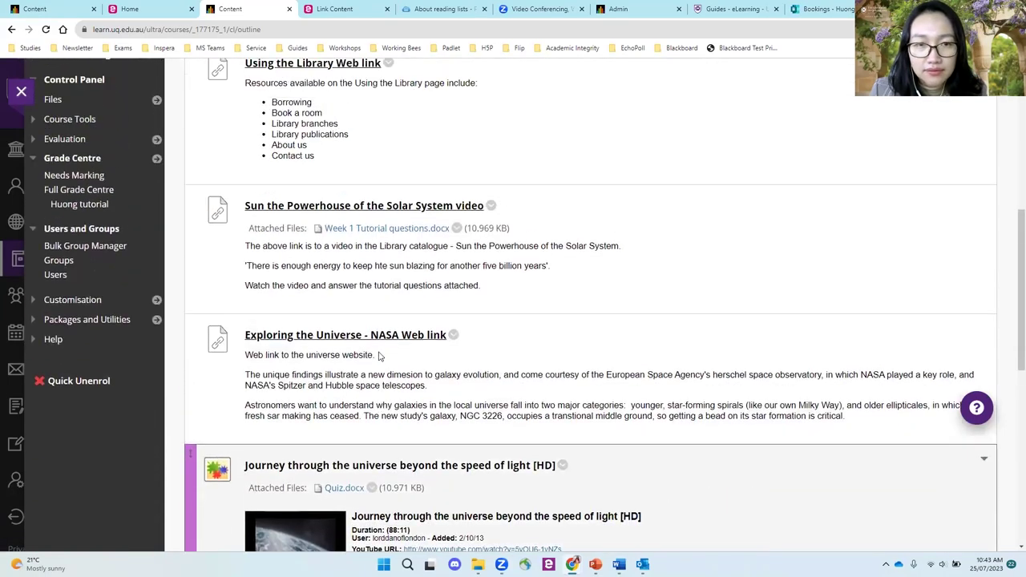
scroll(380, 349, "up", 2)
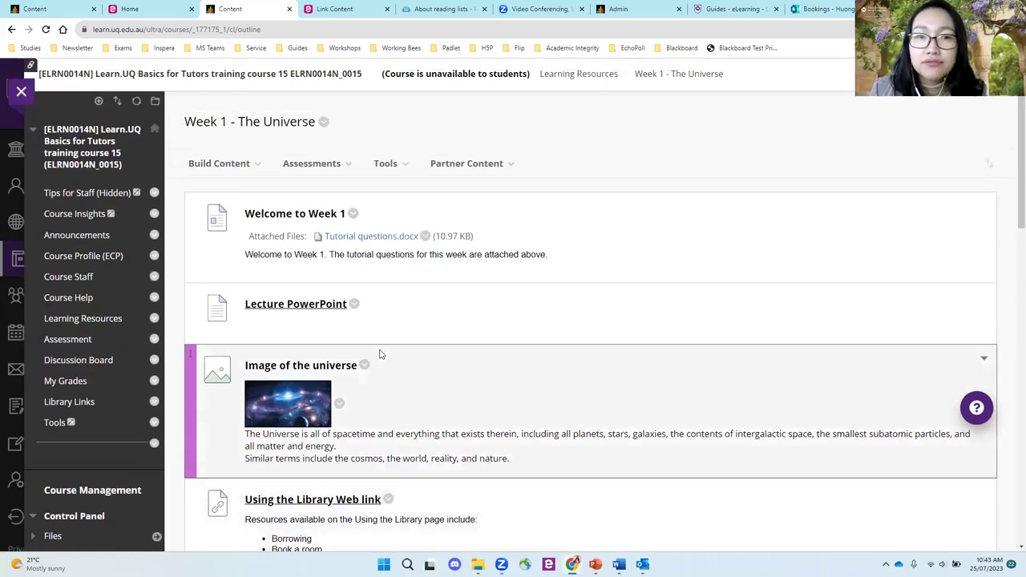
Open and close the Build Content menu without adding anything, then head back to Learning Resources.
left_click(238, 170)
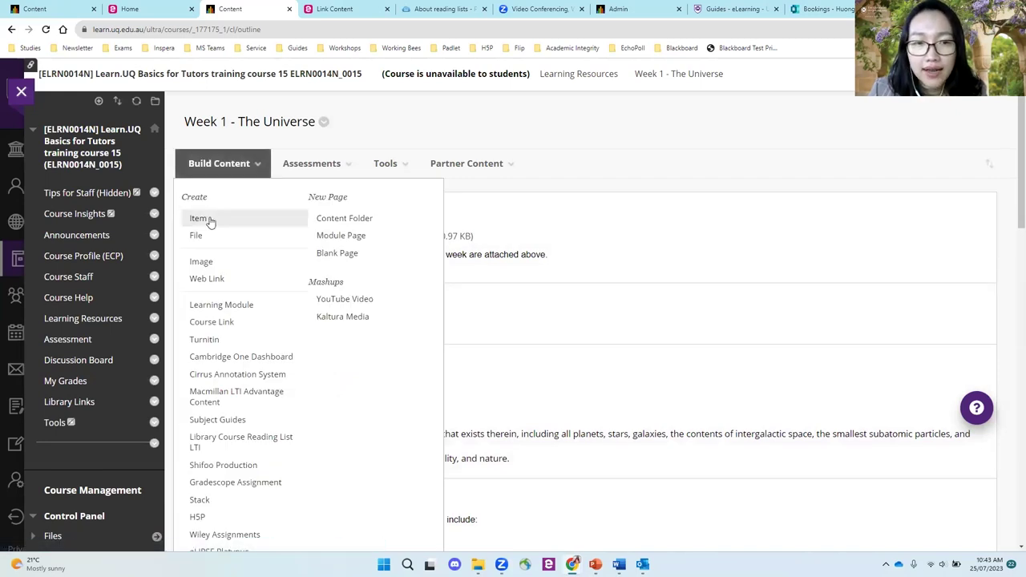
left_click(214, 264)
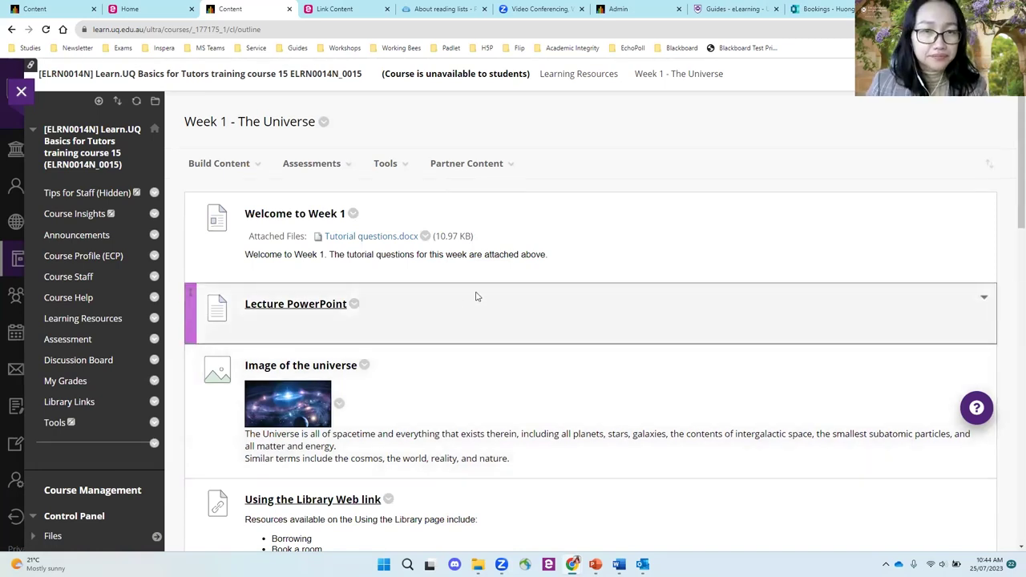
left_click(584, 80)
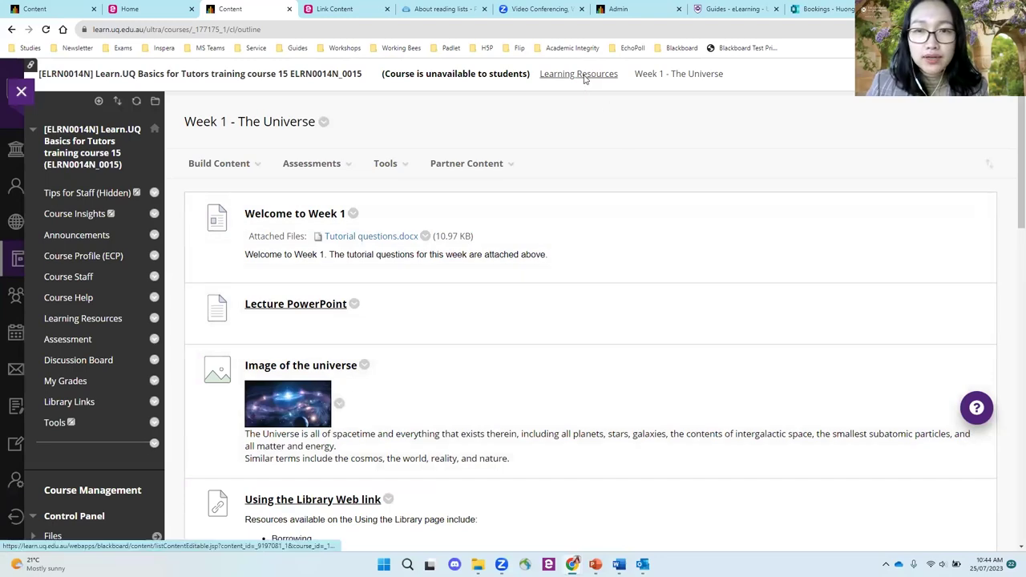
Return to Learning Resources via the breadcrumb, scroll to the top, and show the Build Content choices.
left_click(584, 74)
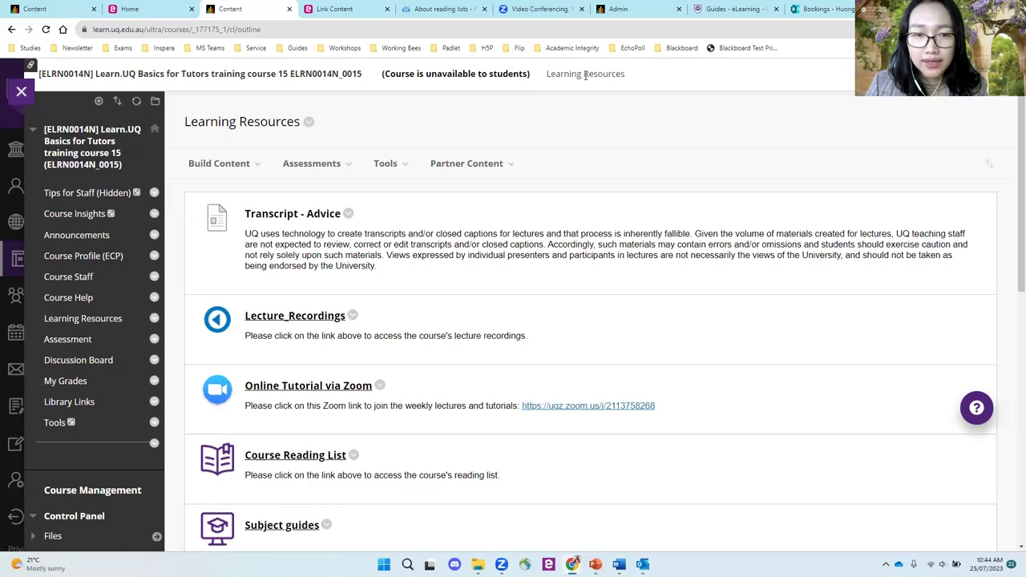
scroll(373, 289, "down", 4)
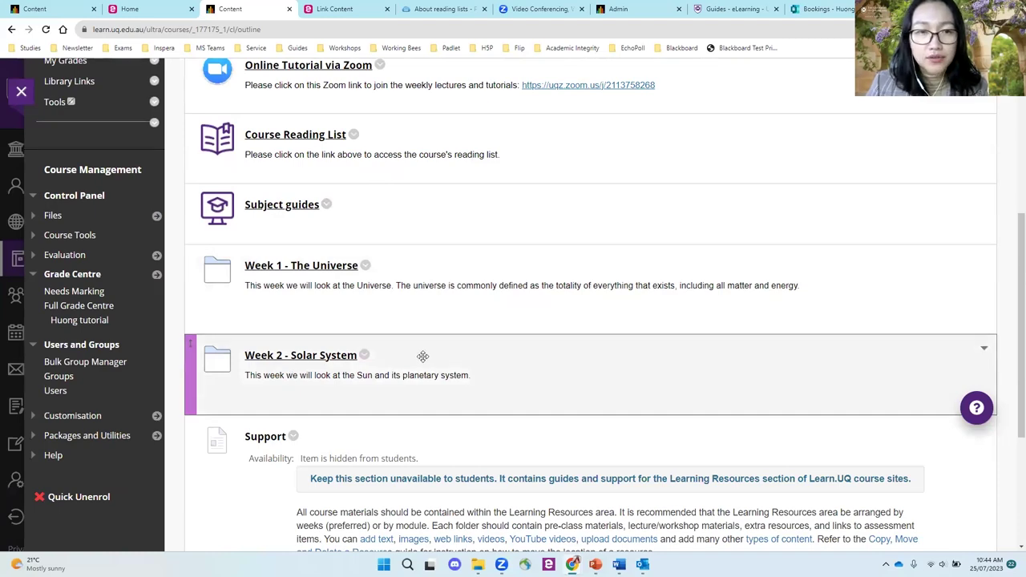
scroll(423, 356, "up", 3)
scroll(423, 356, "up", 3)
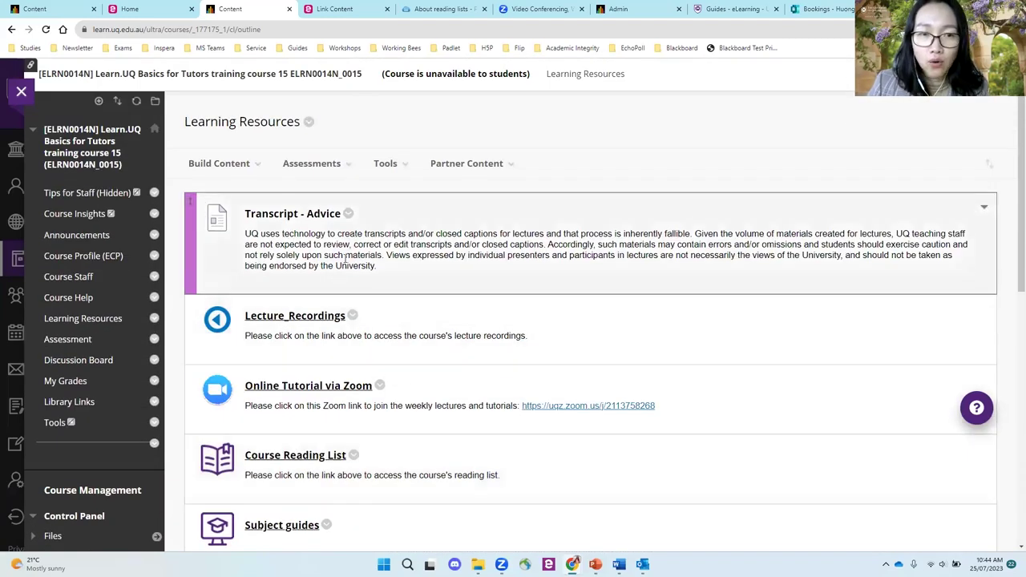
left_click(221, 164)
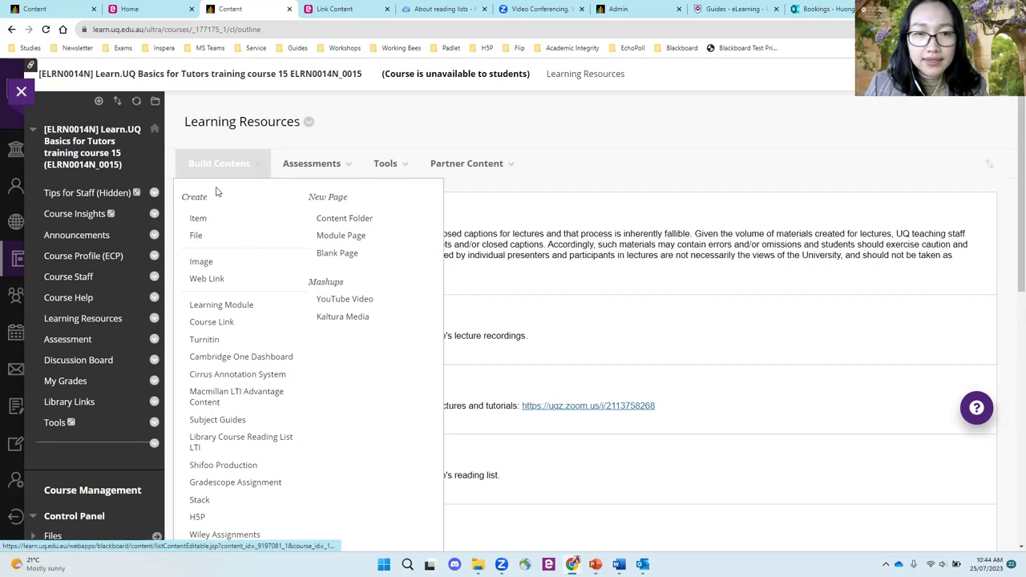
Start a new content folder and name it 'Week 3 - eLearning Tools'.
left_click(359, 223)
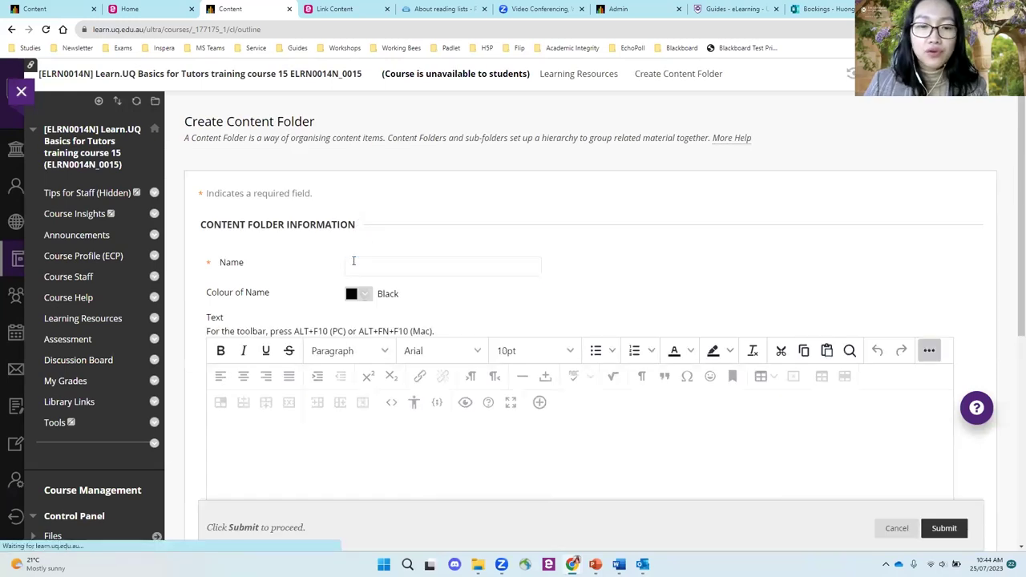
type("Week")
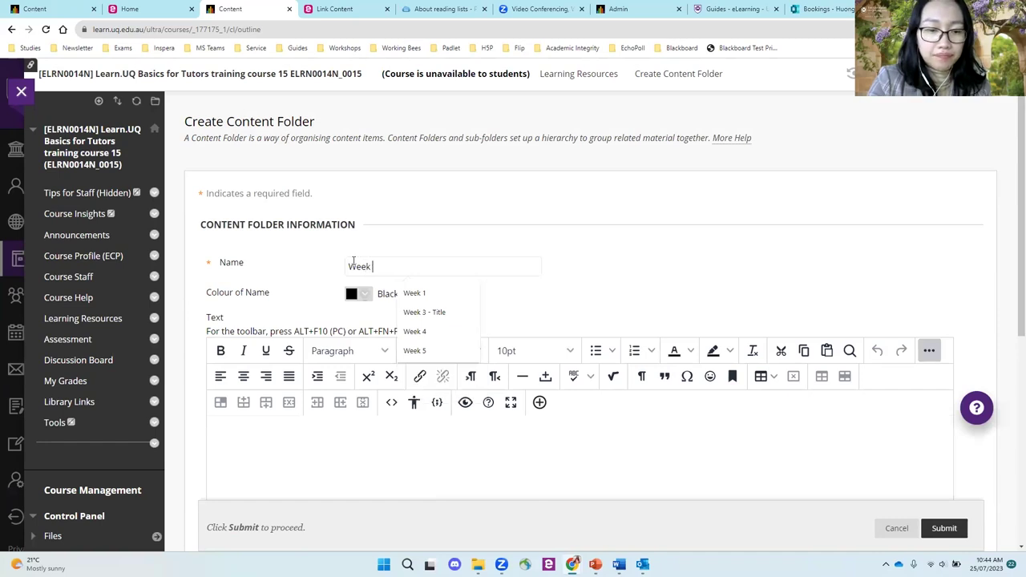
type(" 3")
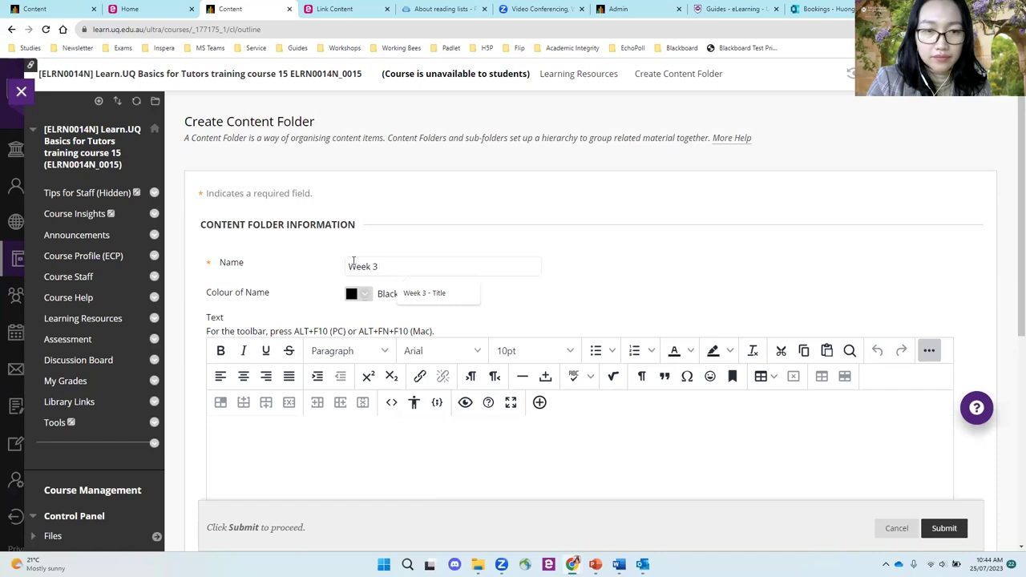
type(" -")
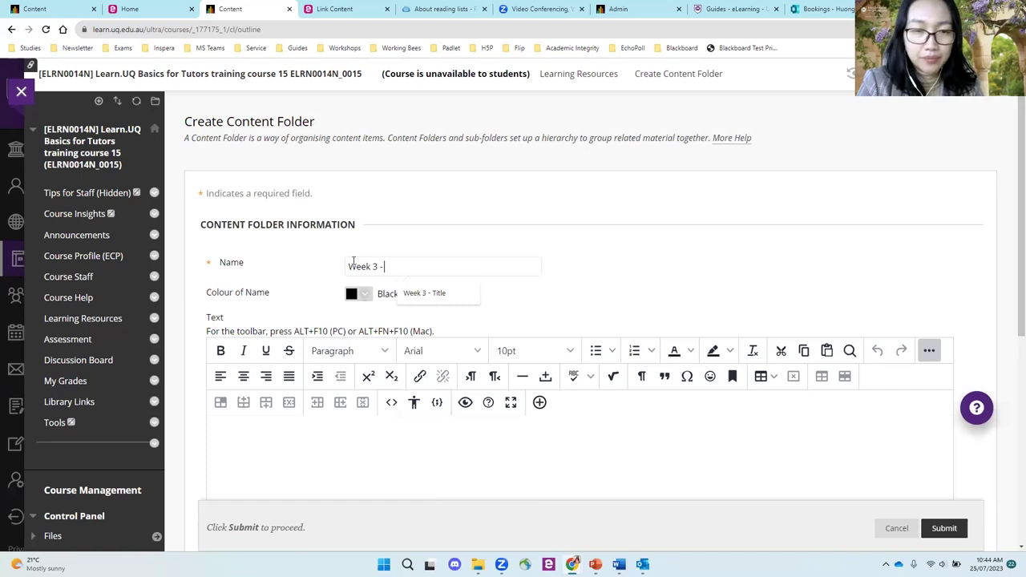
type("eL")
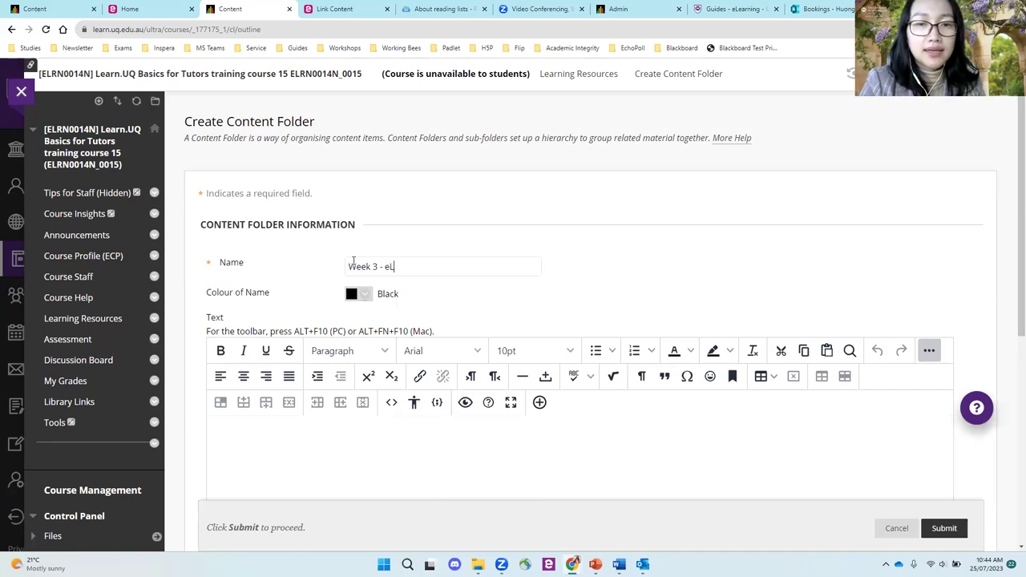
type("earning Tools")
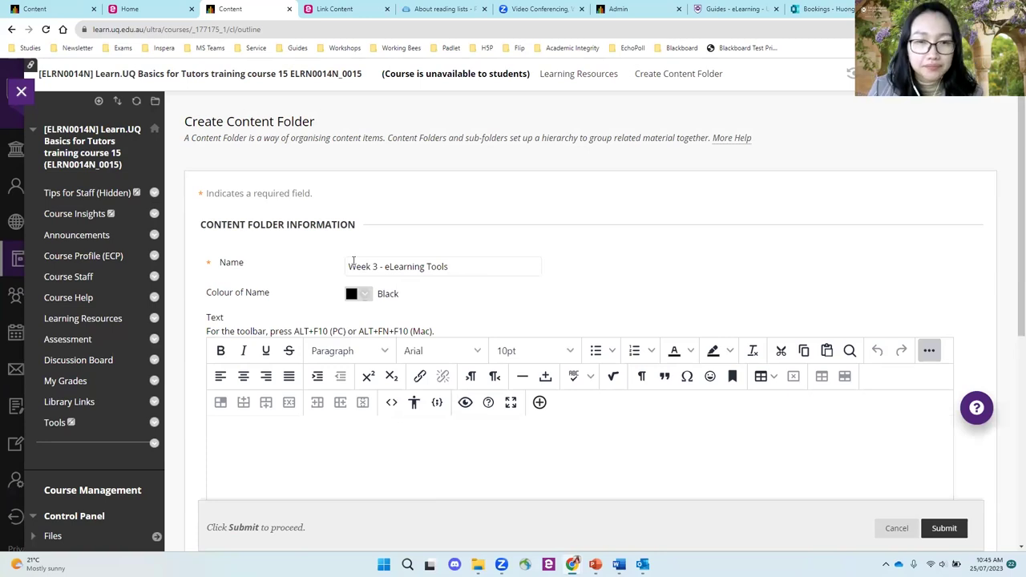
scroll(385, 435, "down", 2)
Describe the folder as learning different educational technologies that enhance student engagement, and submit it.
left_click(267, 354)
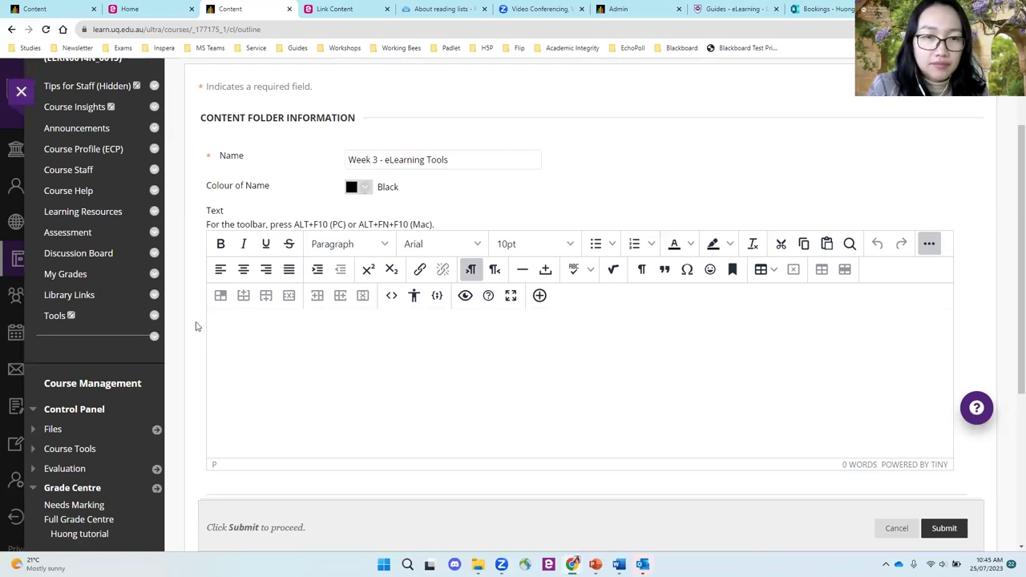
type("This ")
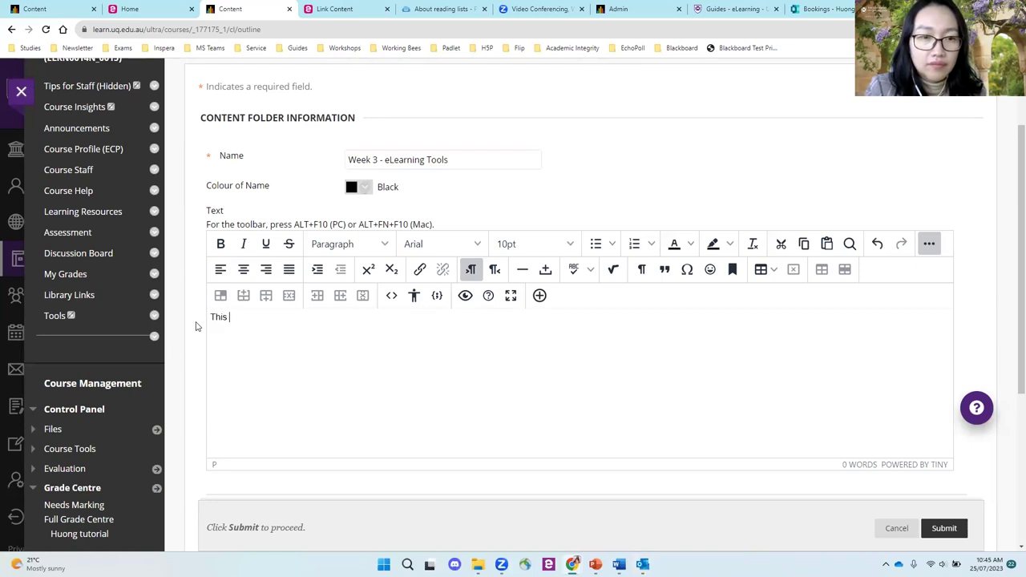
type("week we ar")
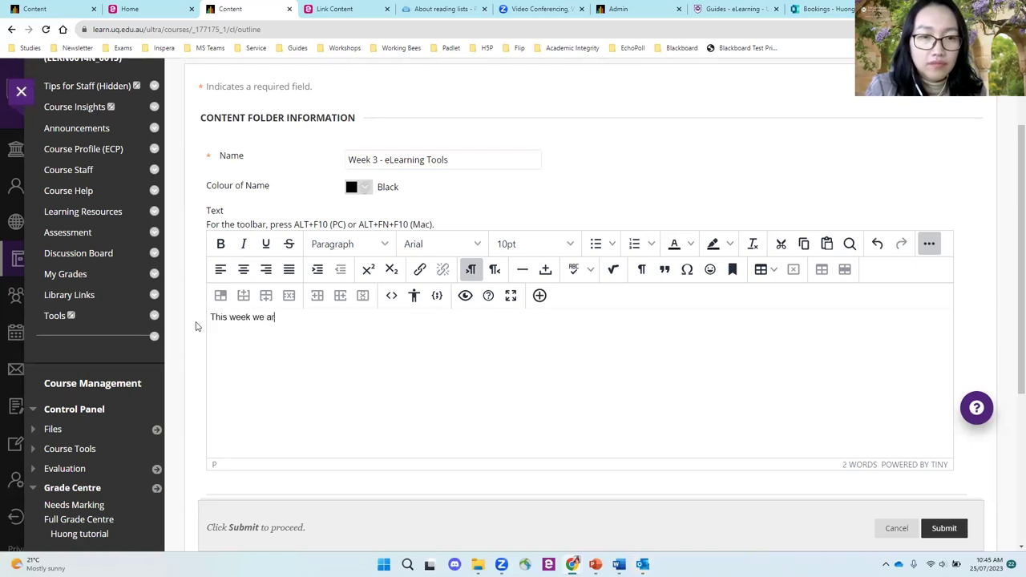
type("e going to ")
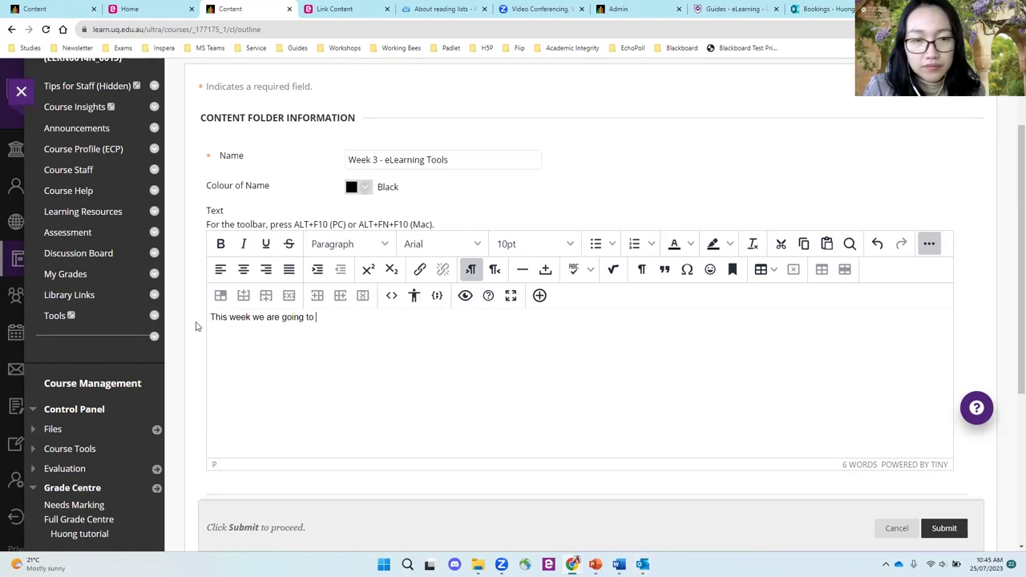
type("learn ")
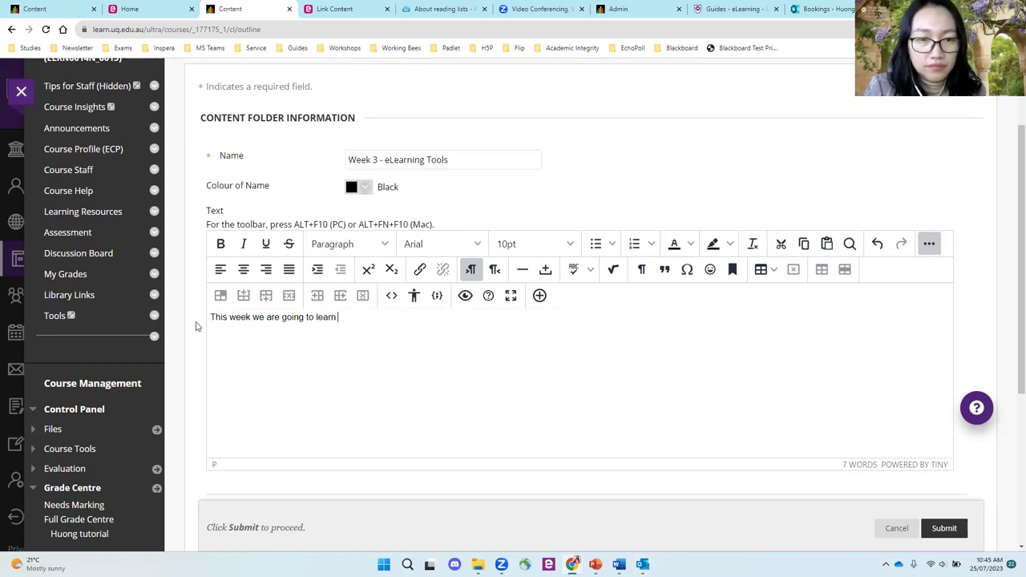
type("about a")
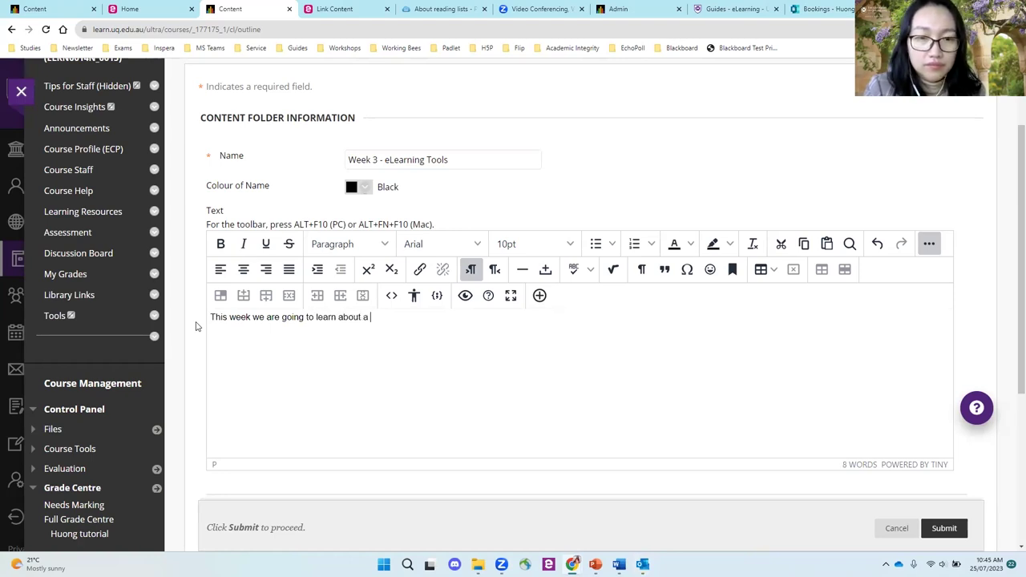
key("BackSpace")
type("differnt")
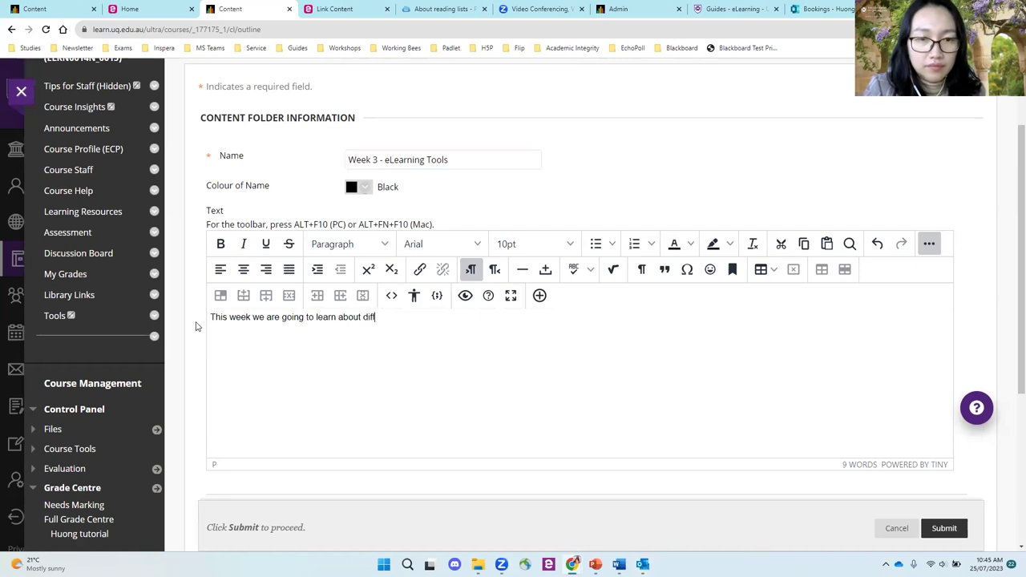
key("BackSpace")
type("ent ")
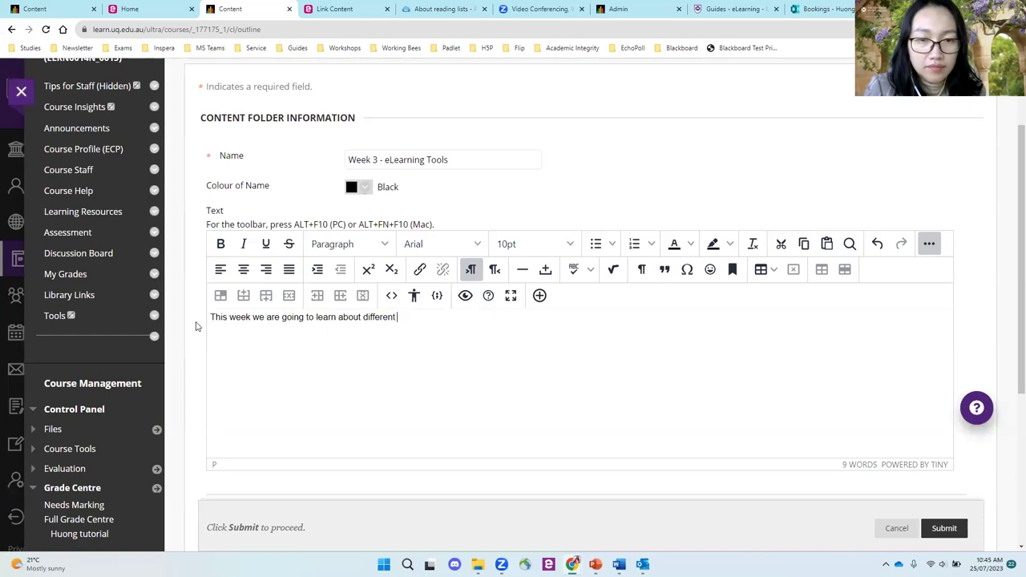
type("educational ")
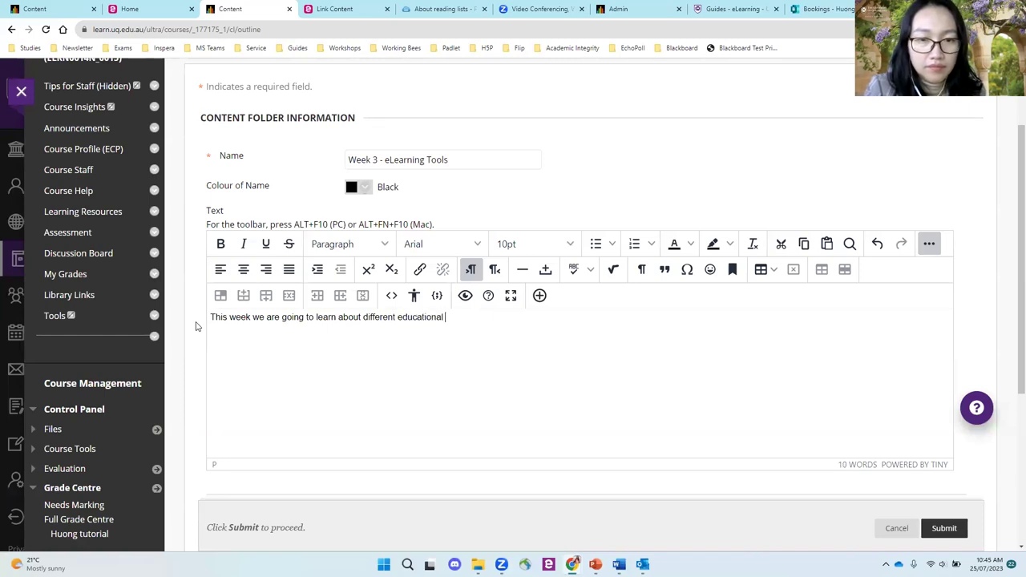
type("technologies")
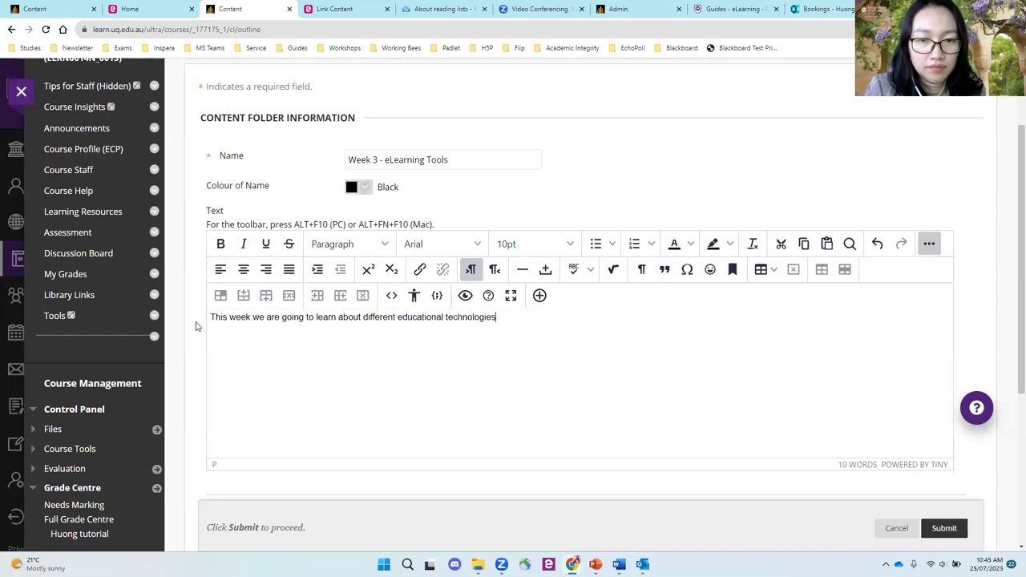
type(" that can enh")
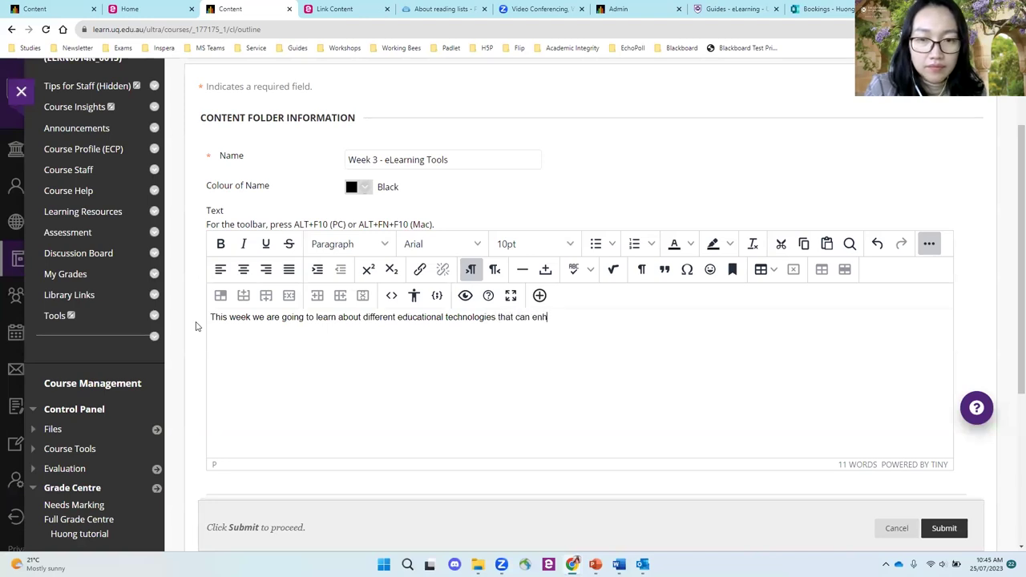
type("ance students")
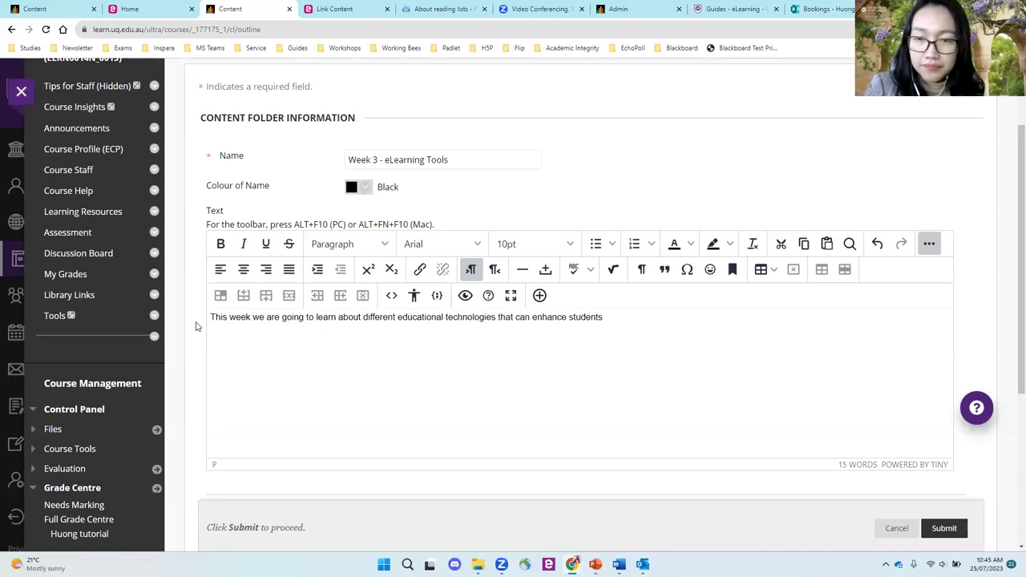
key("BackSpace")
type("eng")
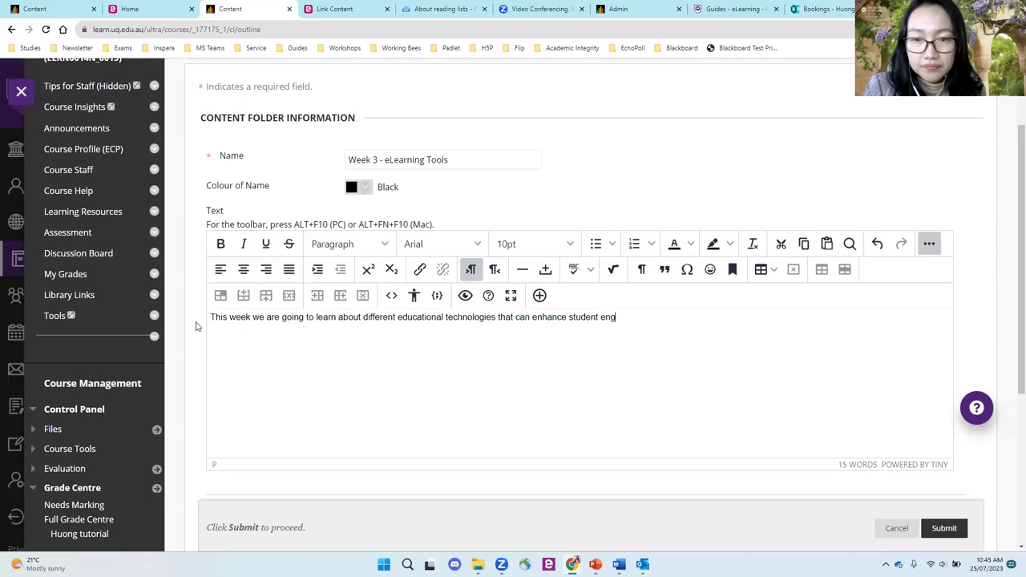
type("agment in the")
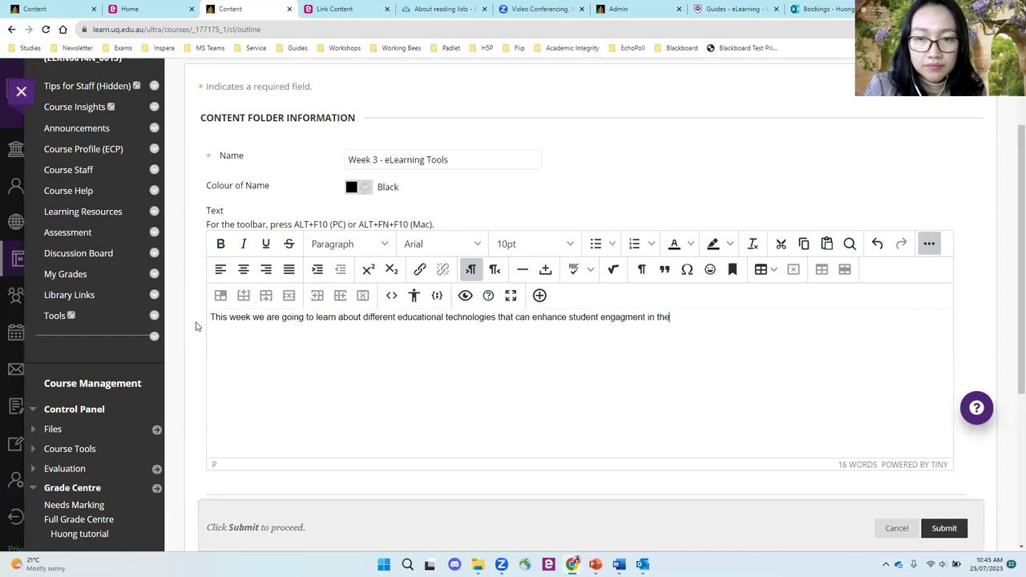
type("ir learning.")
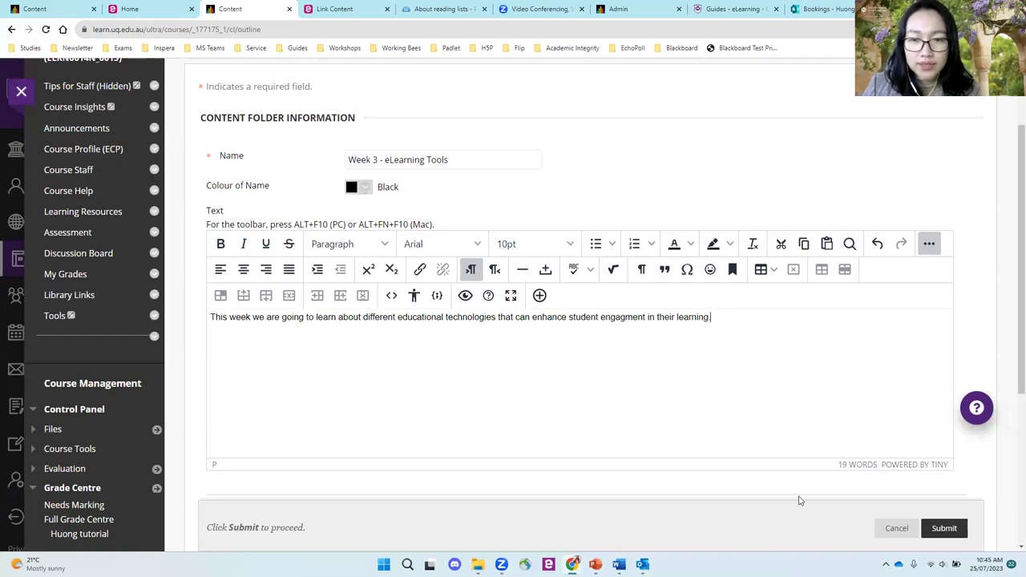
left_click(944, 528)
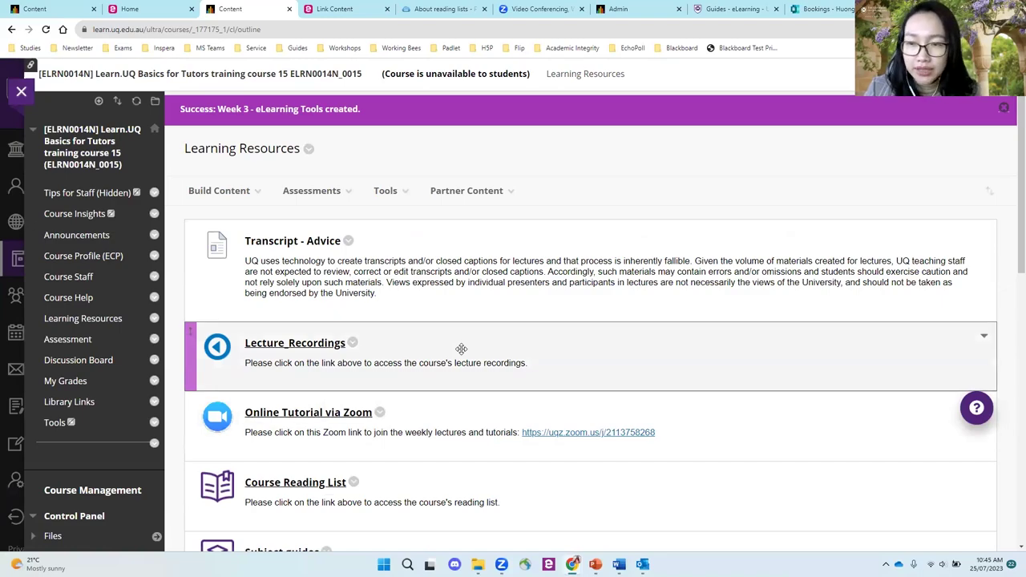
Reorder Learning Resources so Week 3 - eLearning Tools sits above Support.
scroll(461, 349, "down", 8)
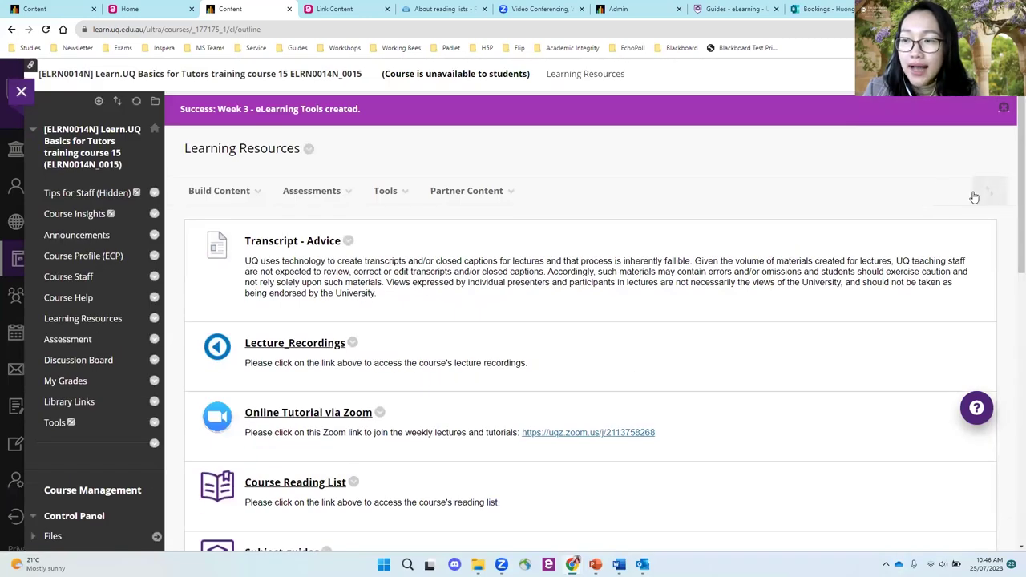
left_click(990, 198)
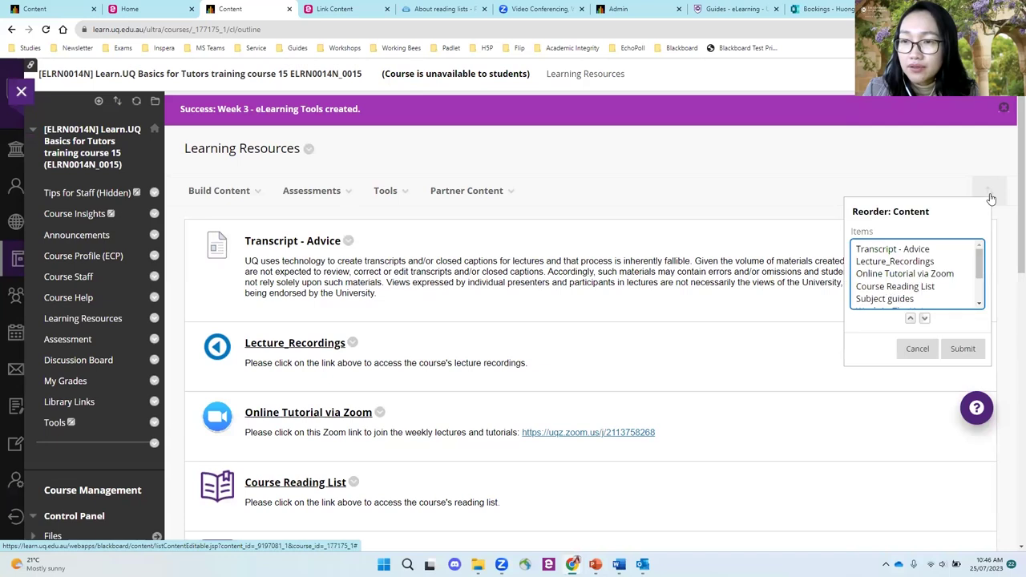
scroll(909, 271, "down", 3)
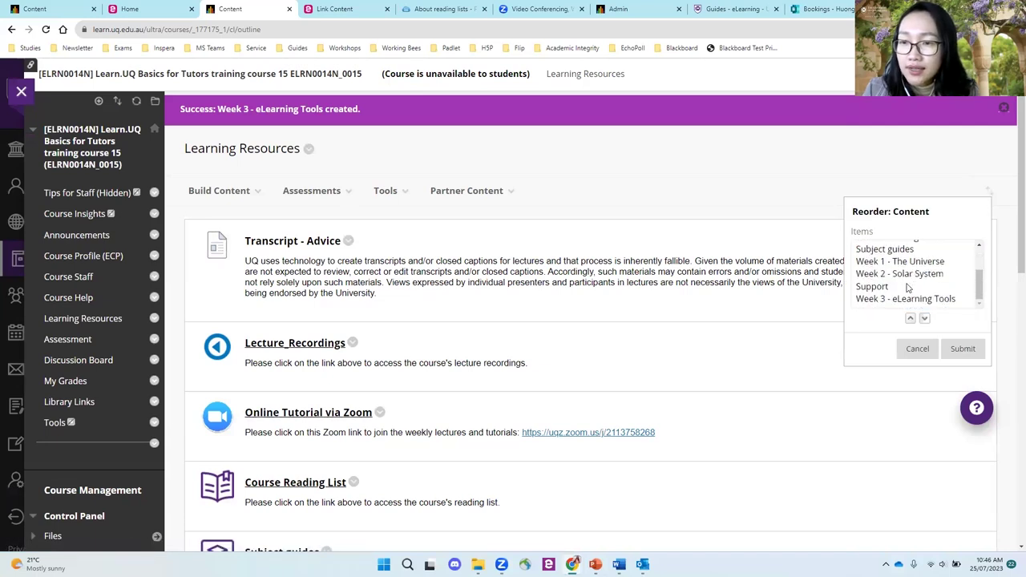
left_click(911, 299)
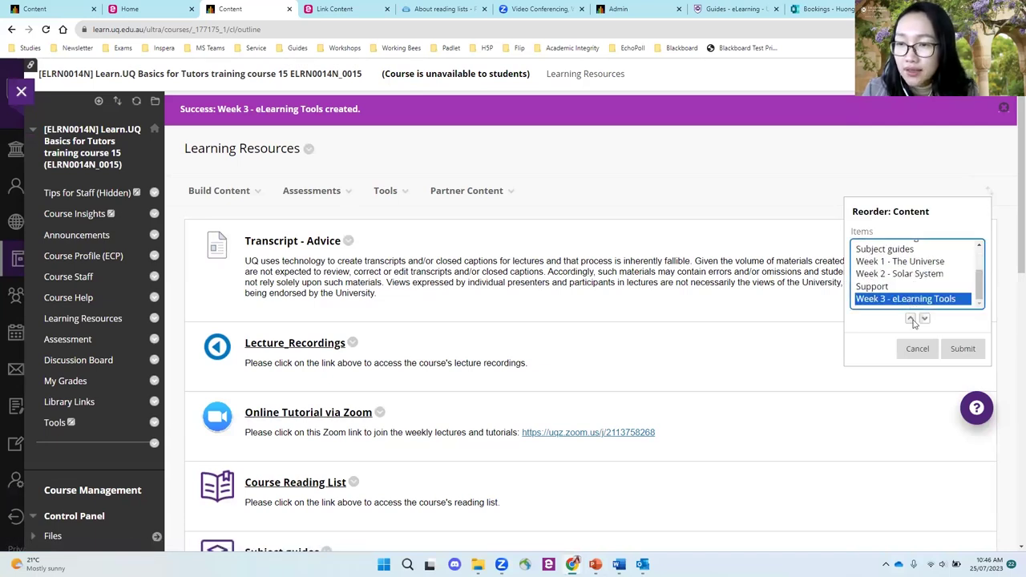
left_click(910, 319)
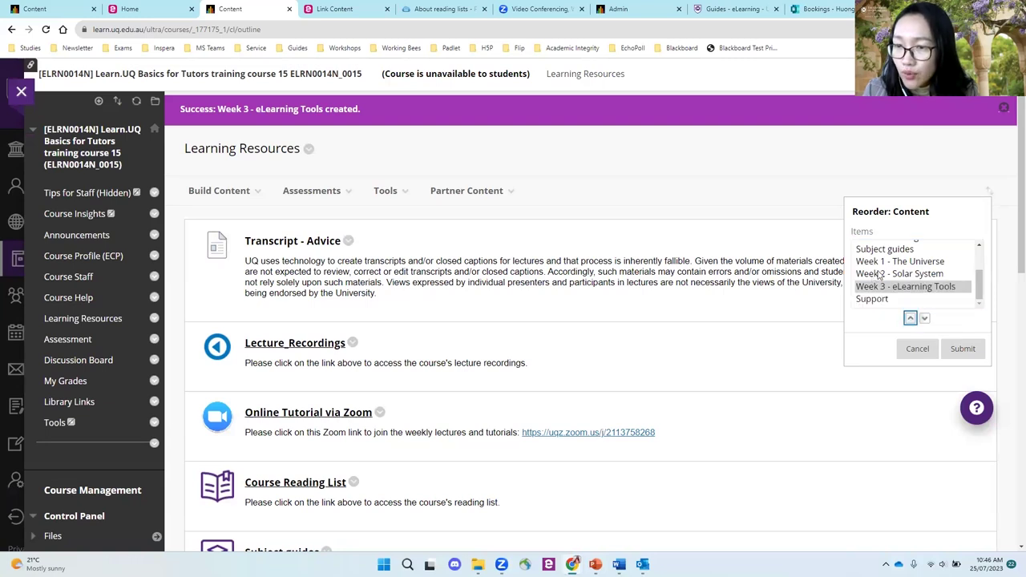
left_click(961, 349)
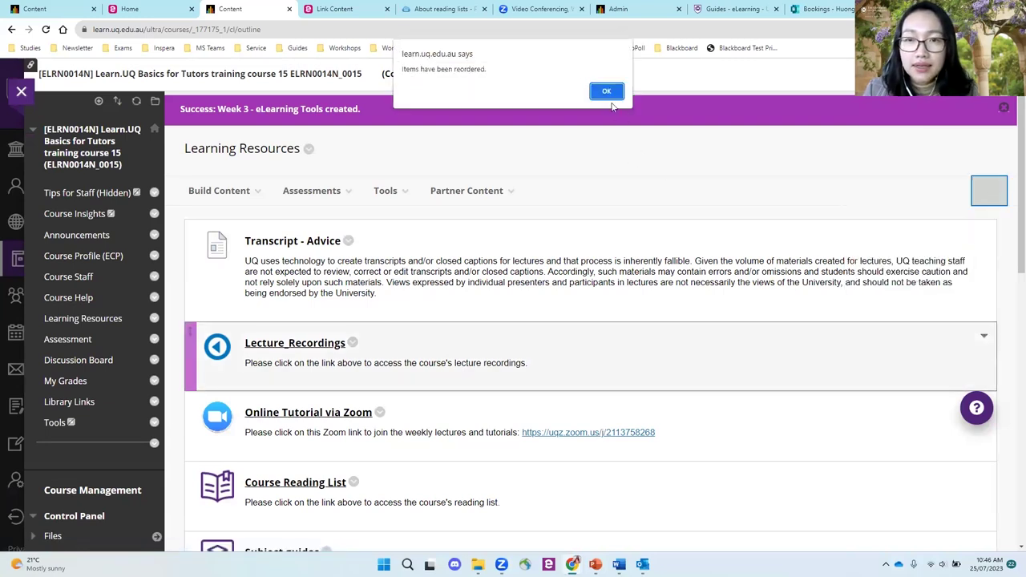
left_click(608, 91)
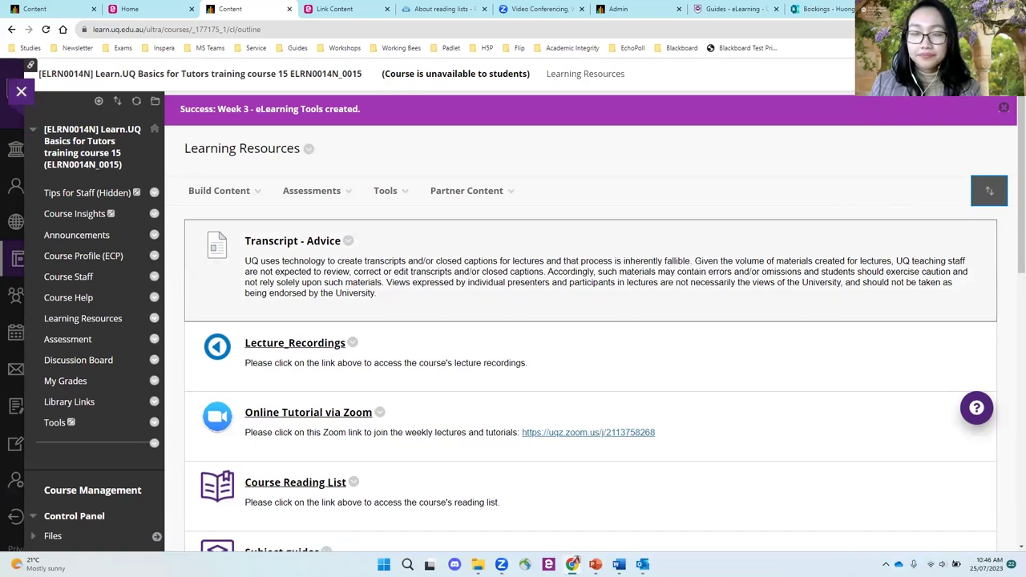
Open the Week 3 - eLearning Tools folder from the Learning Resources page.
scroll(591, 268, "down", 8)
scroll(590, 270, "up", 2)
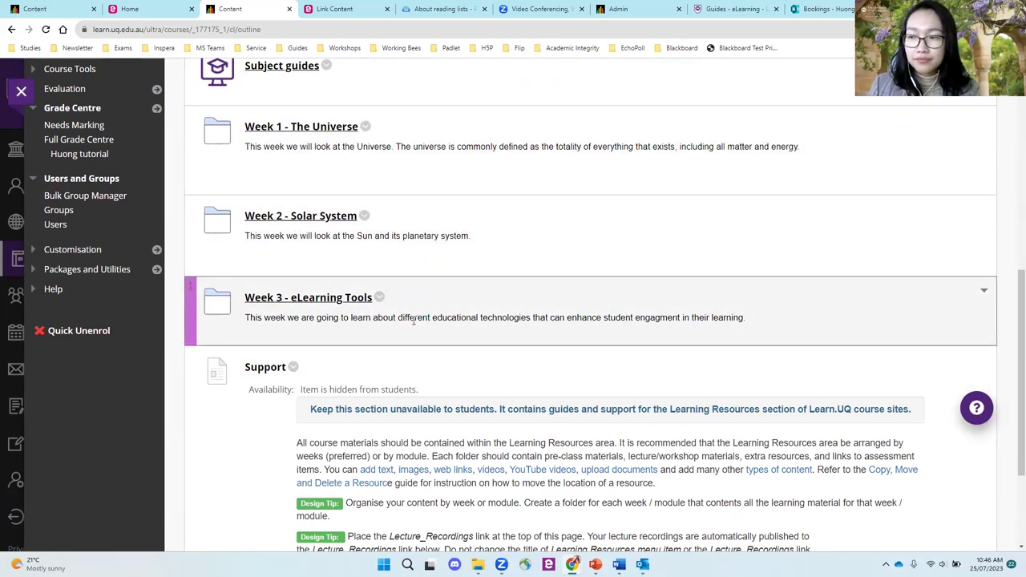
left_click(302, 298)
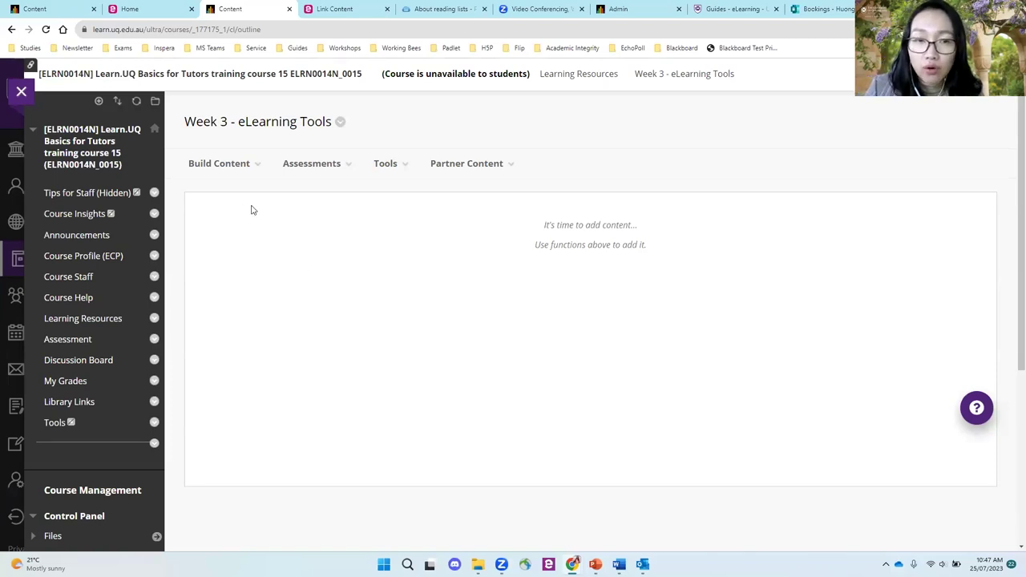
Look over the Build Content options, then return to Learning Resources via the breadcrumb.
left_click(256, 165)
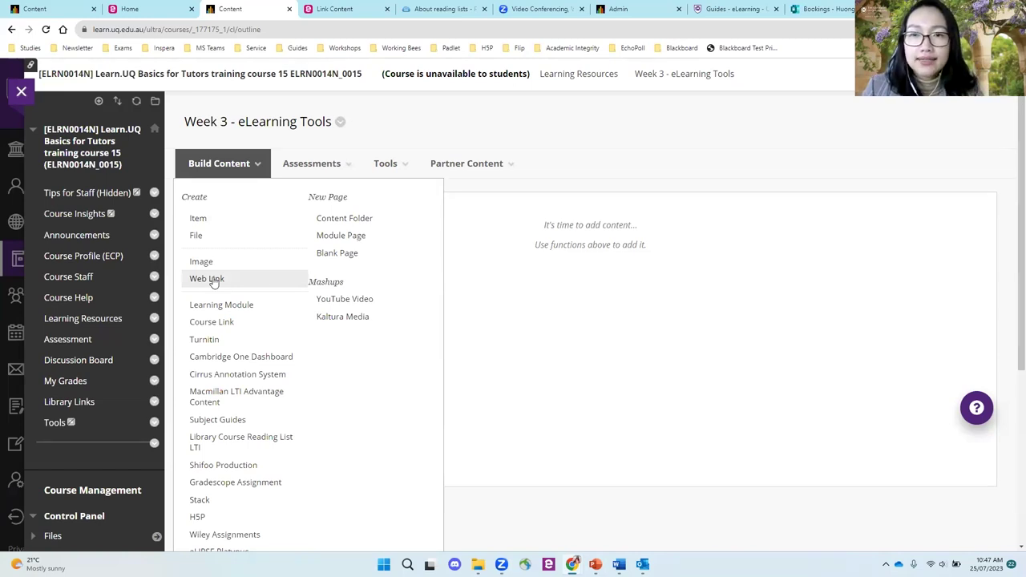
left_click(568, 77)
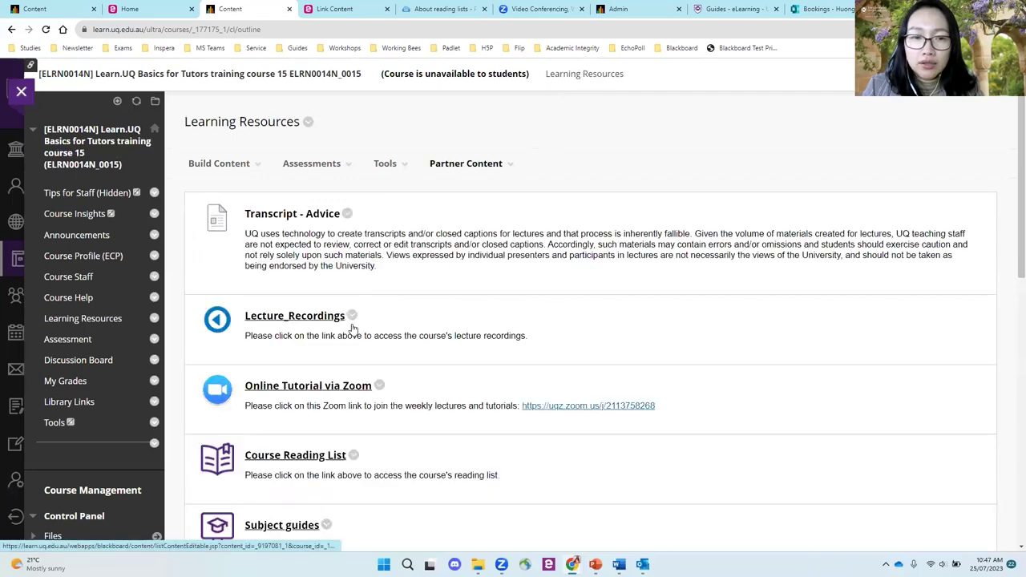
scroll(329, 369, "down", 4)
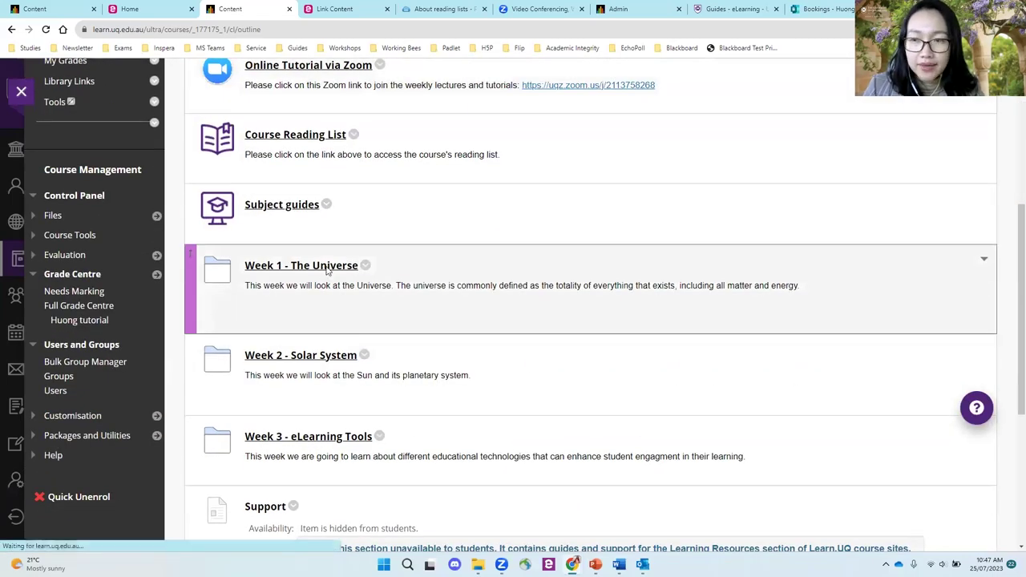
left_click(326, 271)
scroll(532, 363, "down", 1)
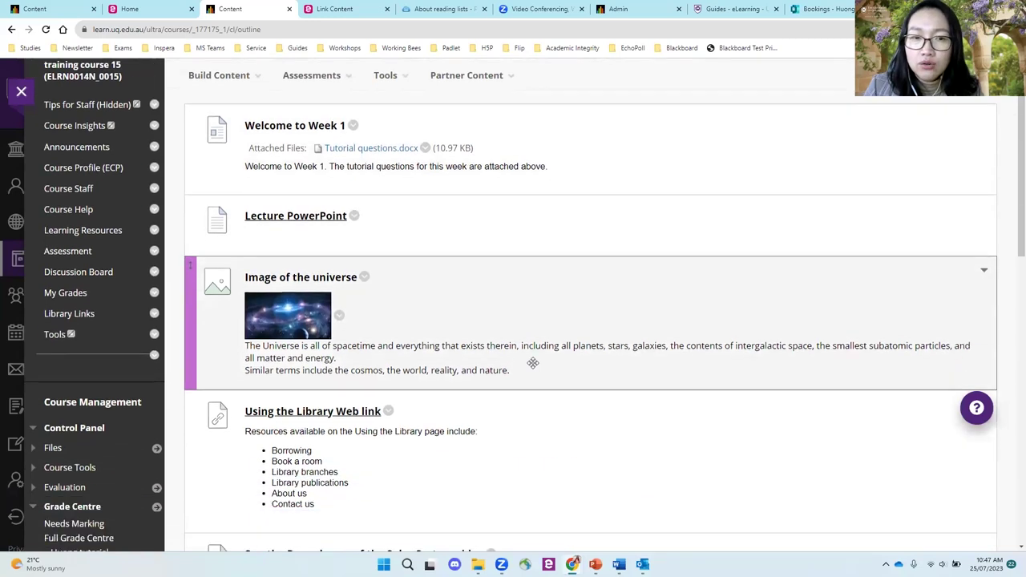
scroll(533, 363, "down", 1)
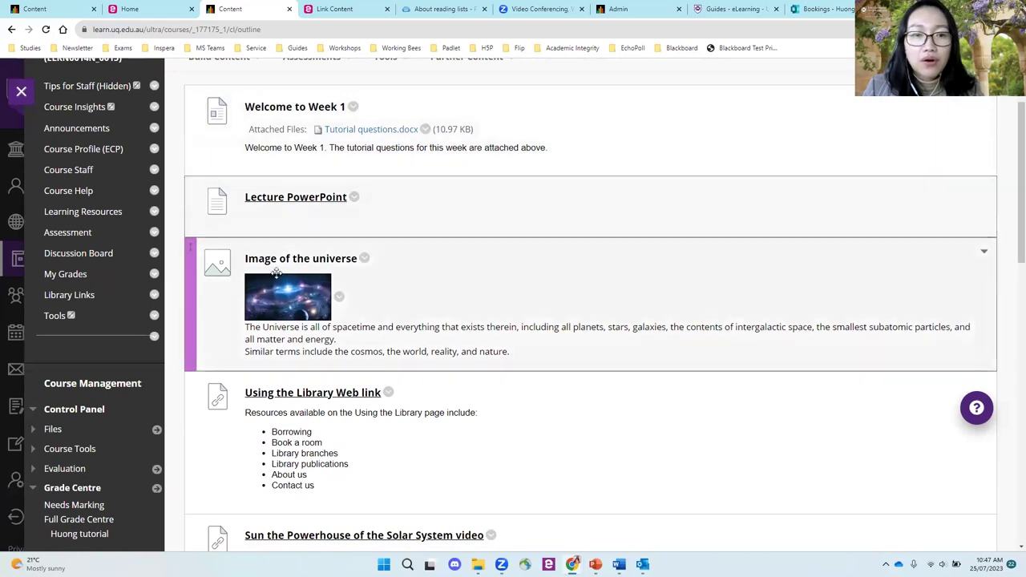
scroll(417, 304, "down", 2)
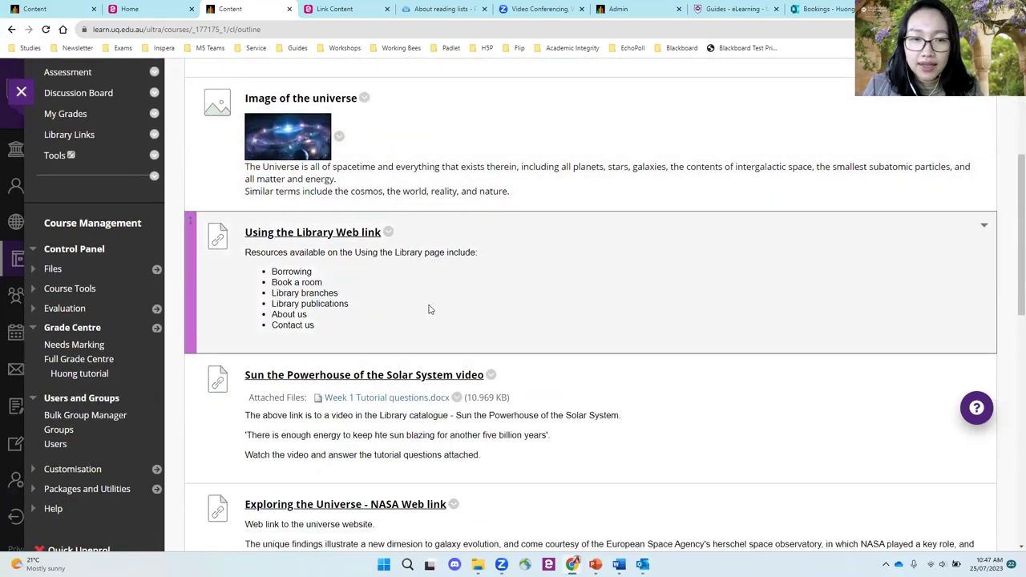
scroll(444, 309, "down", 2)
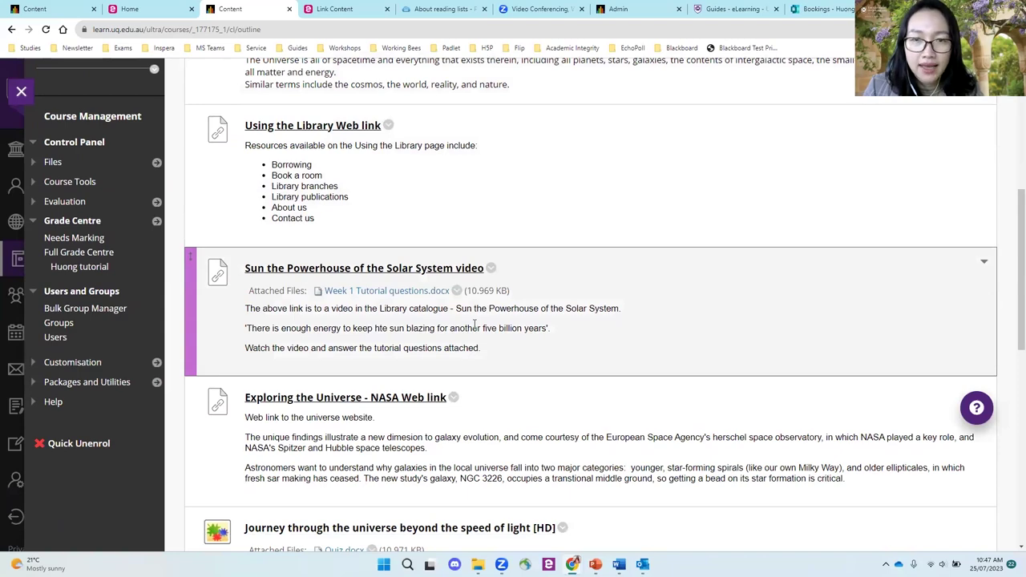
scroll(475, 323, "up", 3)
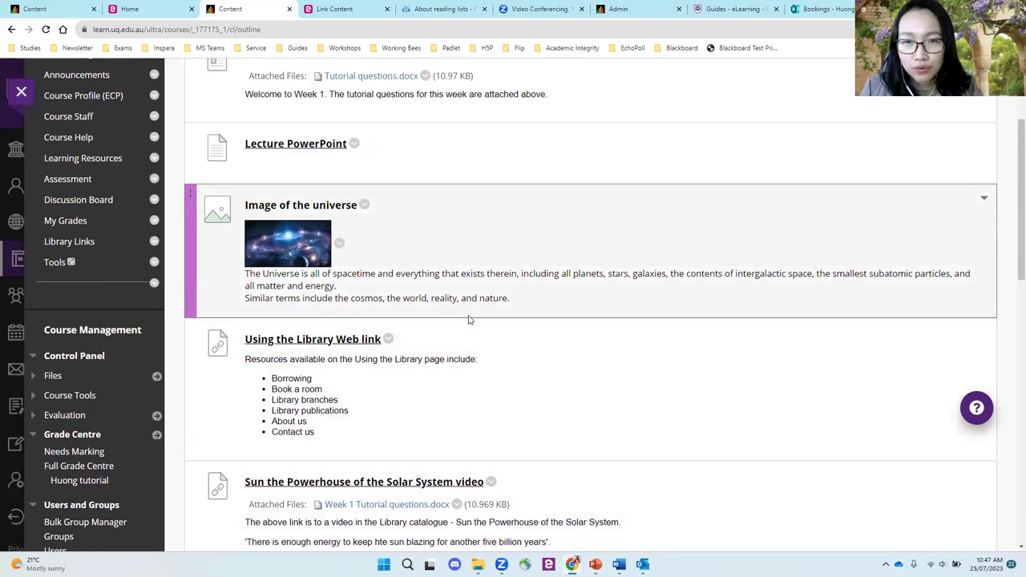
scroll(469, 319, "up", 2)
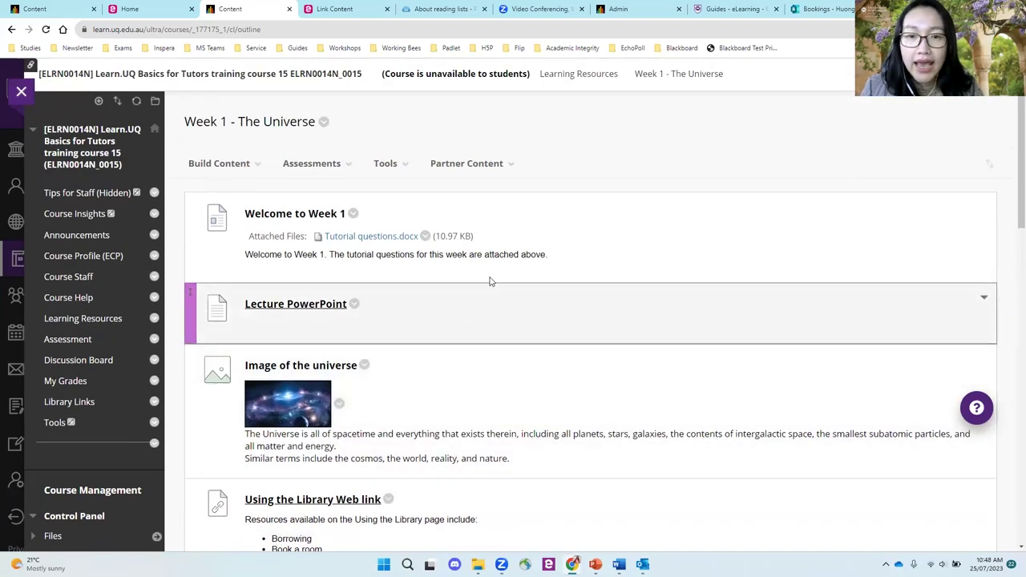
scroll(492, 280, "down", 8)
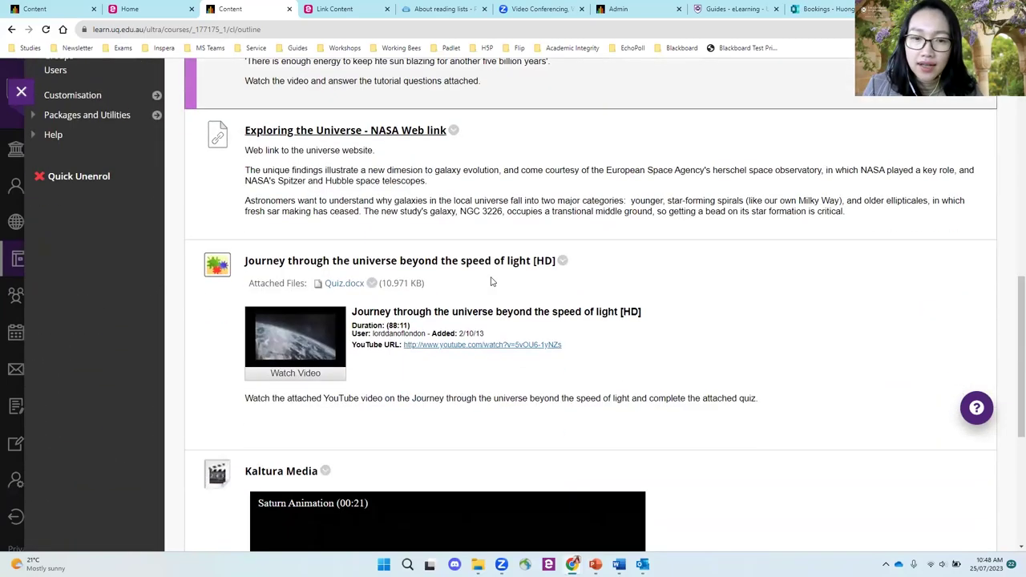
scroll(492, 281, "down", 4)
scroll(492, 280, "up", 12)
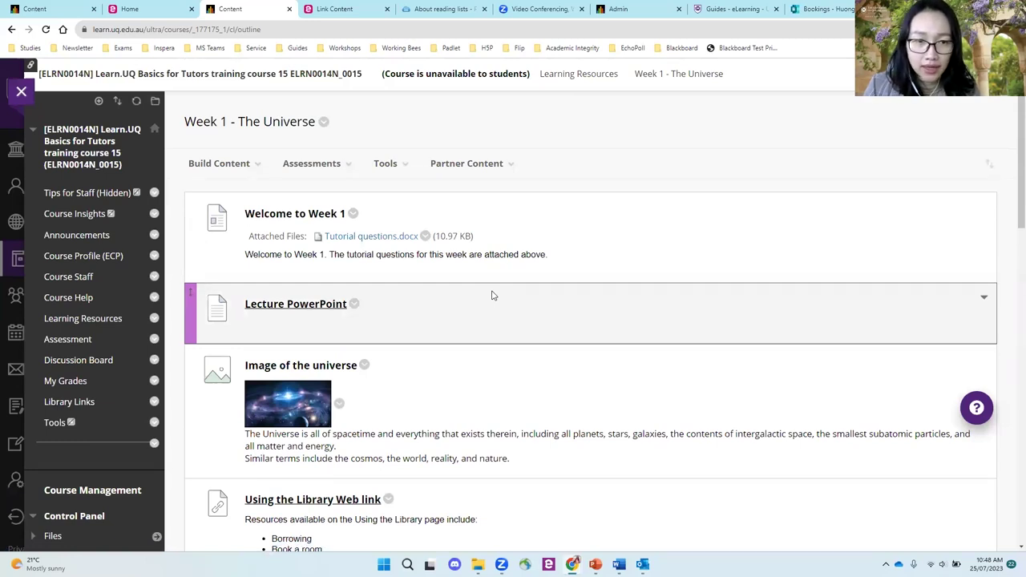
Start a new content Item inside the Week 3 - eLearning Tools folder.
left_click(574, 78)
scroll(421, 304, "down", 6)
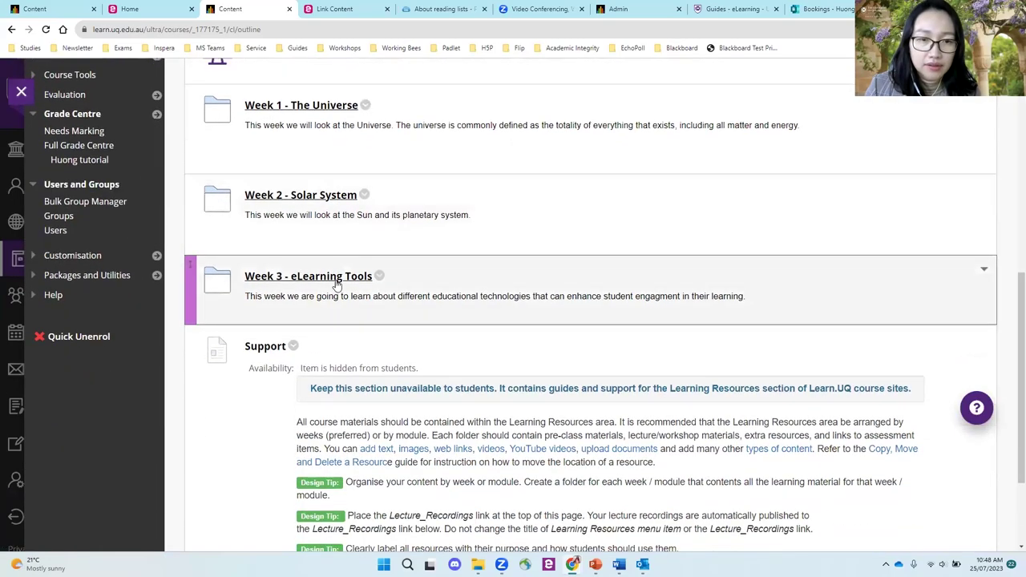
left_click(338, 283)
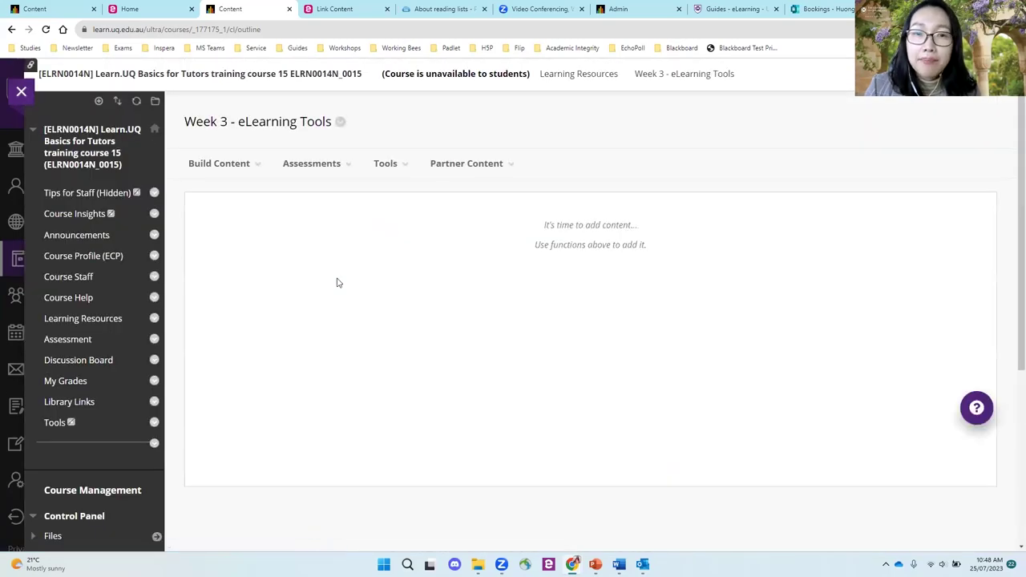
left_click(244, 166)
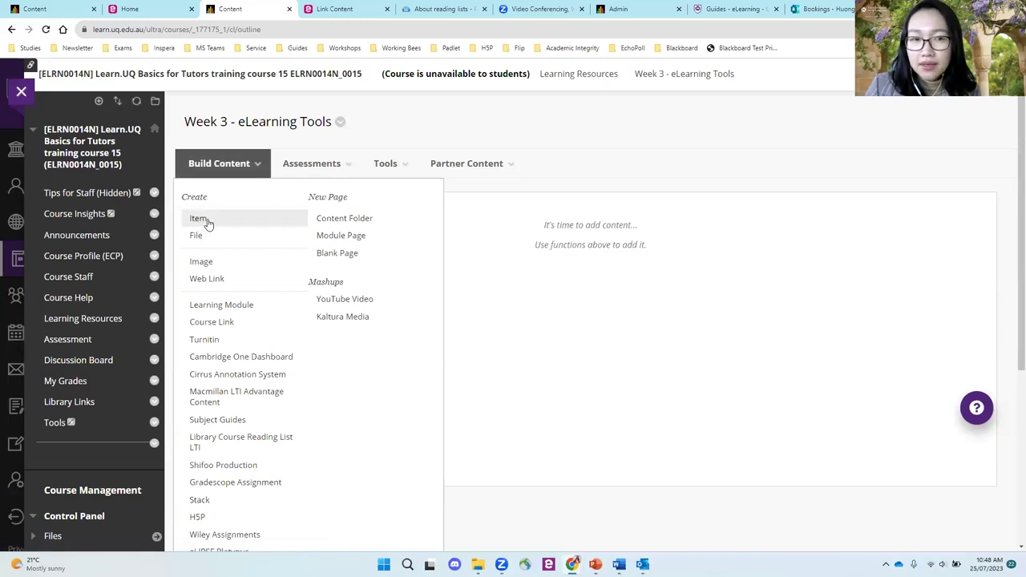
left_click(196, 222)
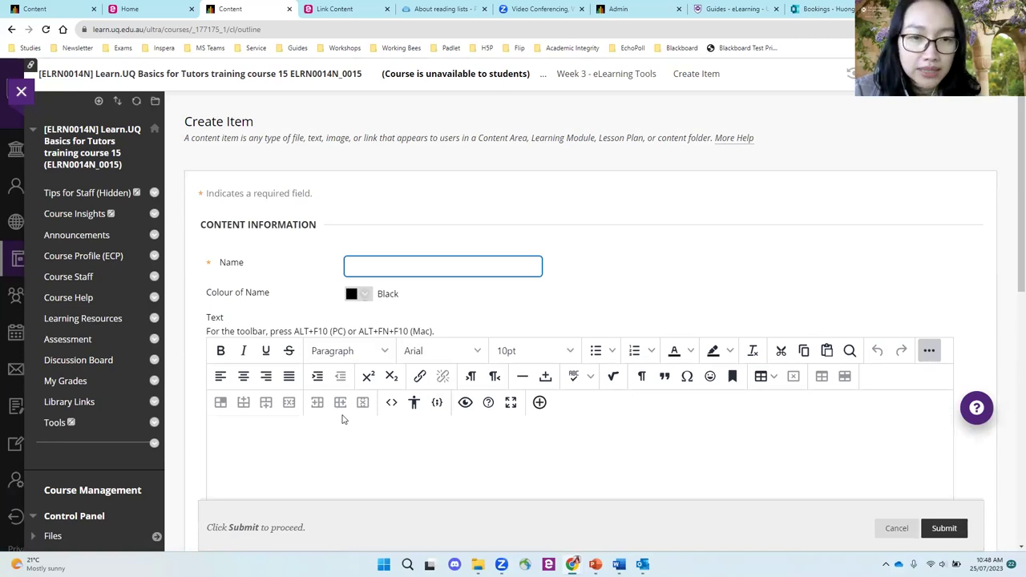
Name the item 'Materials' and add the bullet 'TALIS Aspire - UQ Library'.
type("You")
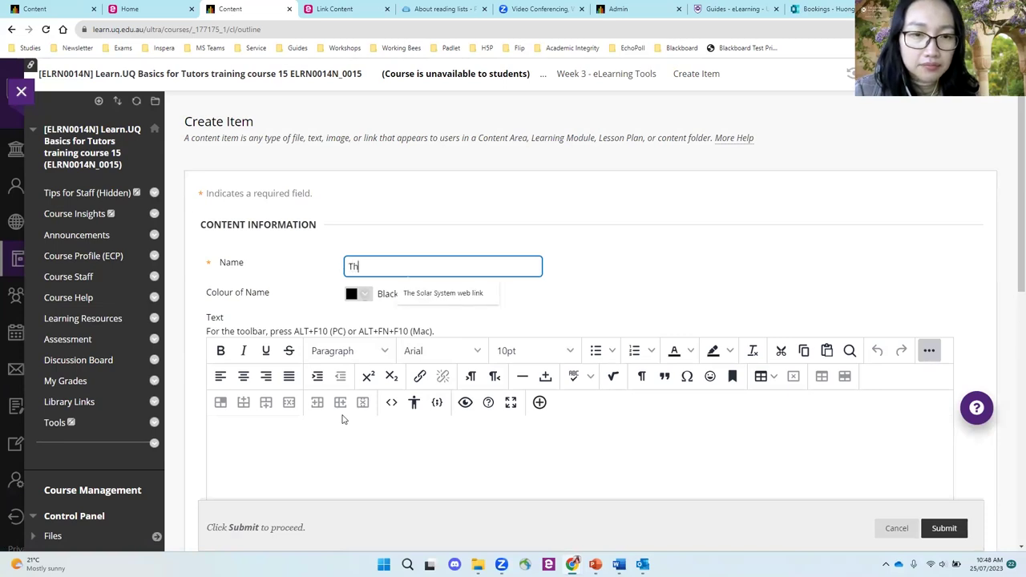
key("BackSpace")
key("BackSpace")
key("BackSpace")
type("Materials")
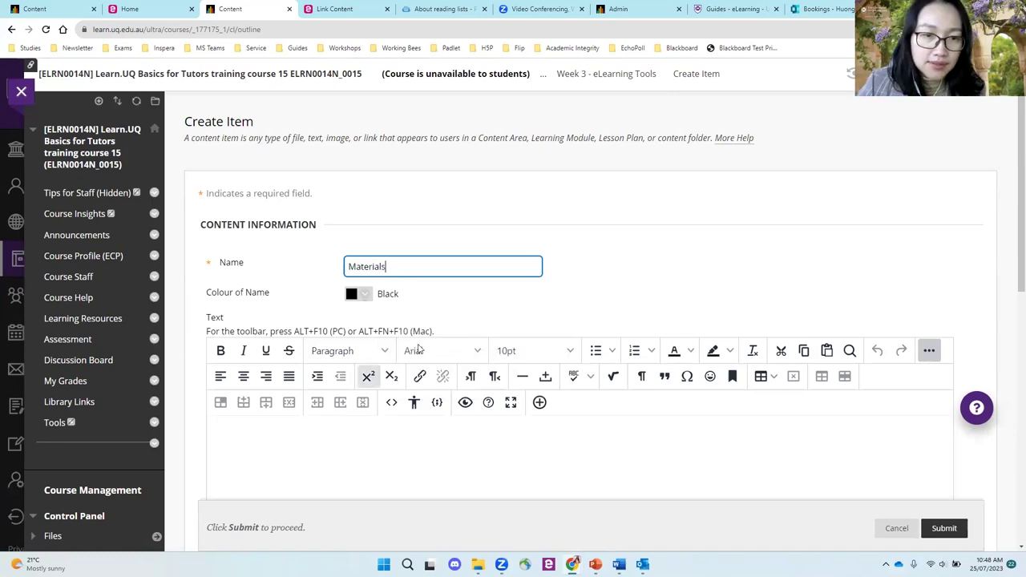
scroll(344, 353, "down", 2)
left_click(323, 326)
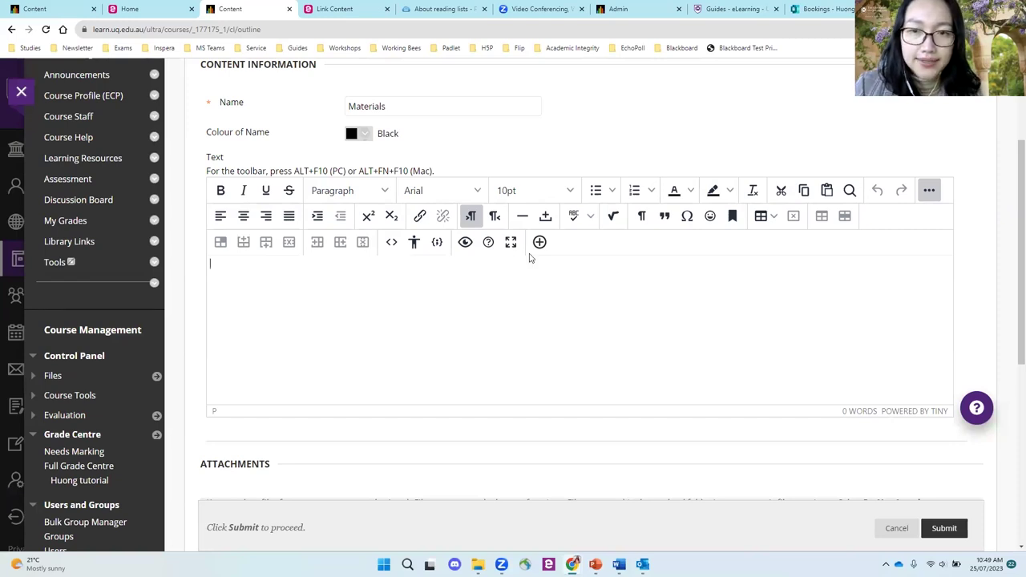
left_click(595, 192)
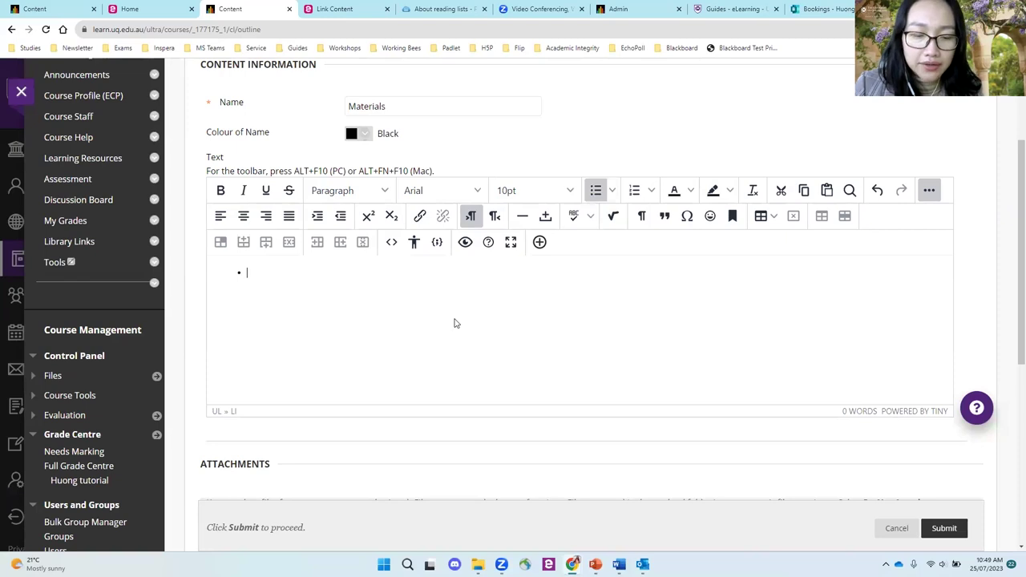
type("TALIS")
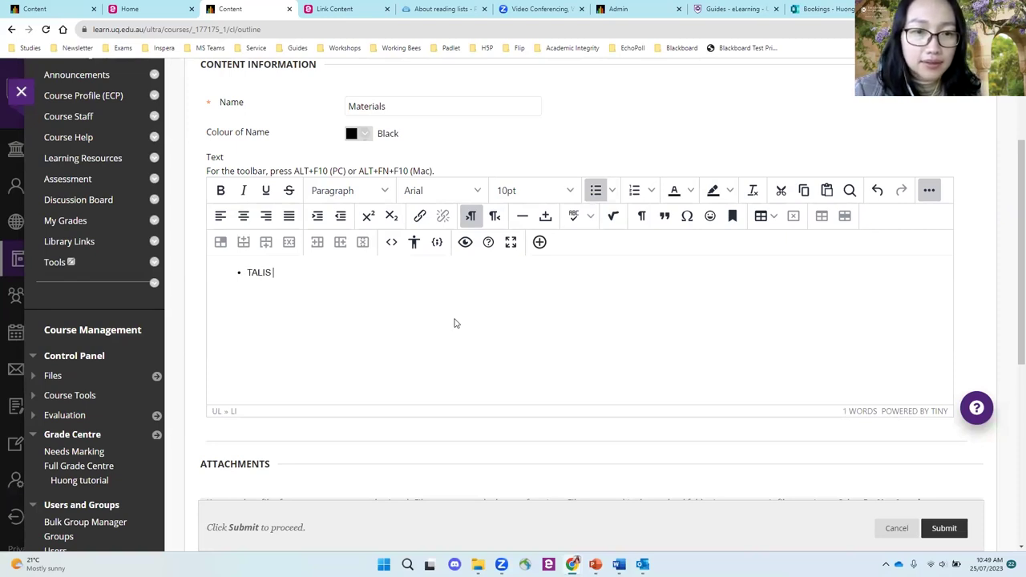
type(" Aspire")
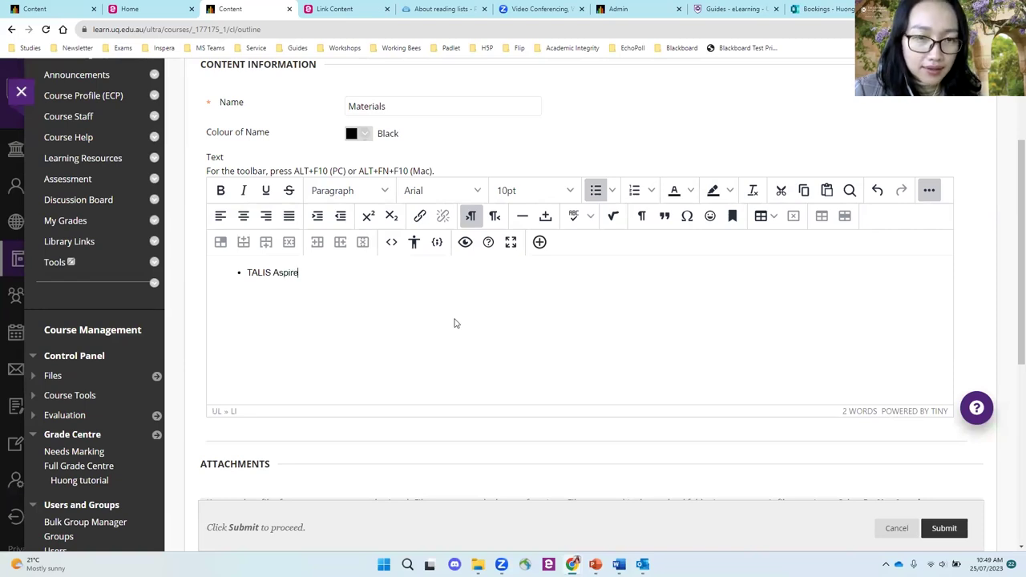
type(" - UQ Library")
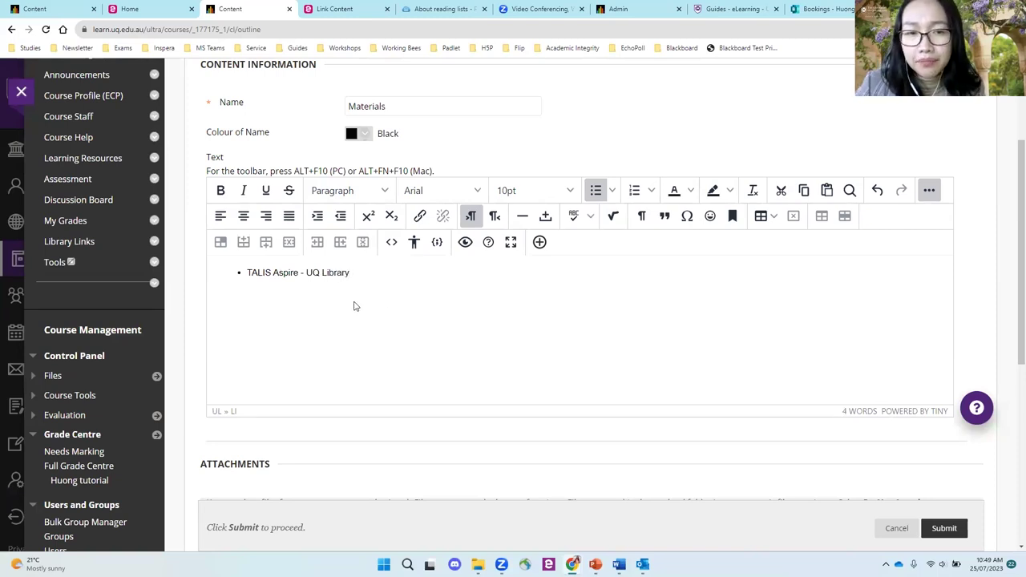
left_click(449, 9)
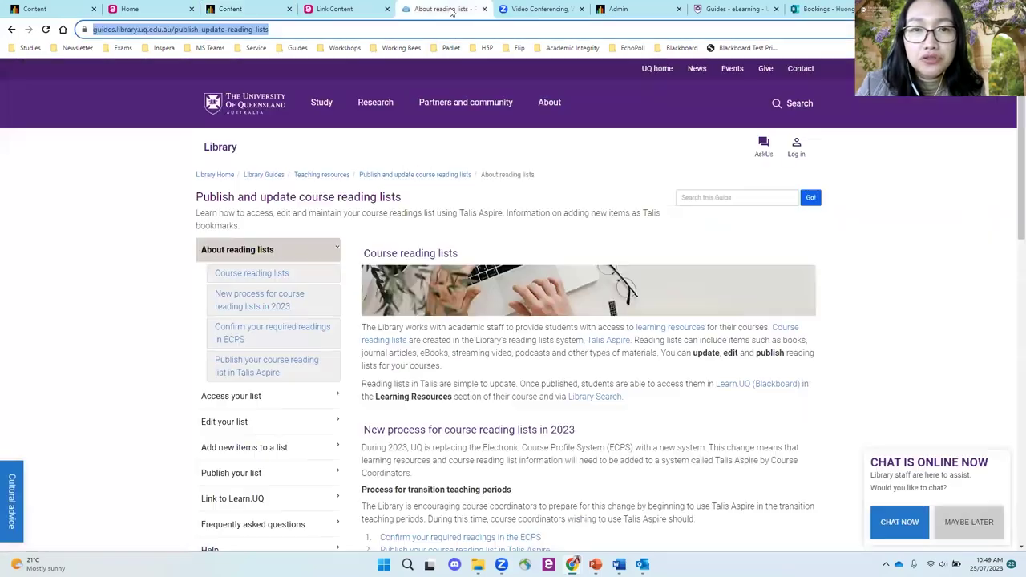
Copy the reading-lists guide URL and select the 'TALIS Aspire - UQ Library' bullet text.
left_click(283, 28)
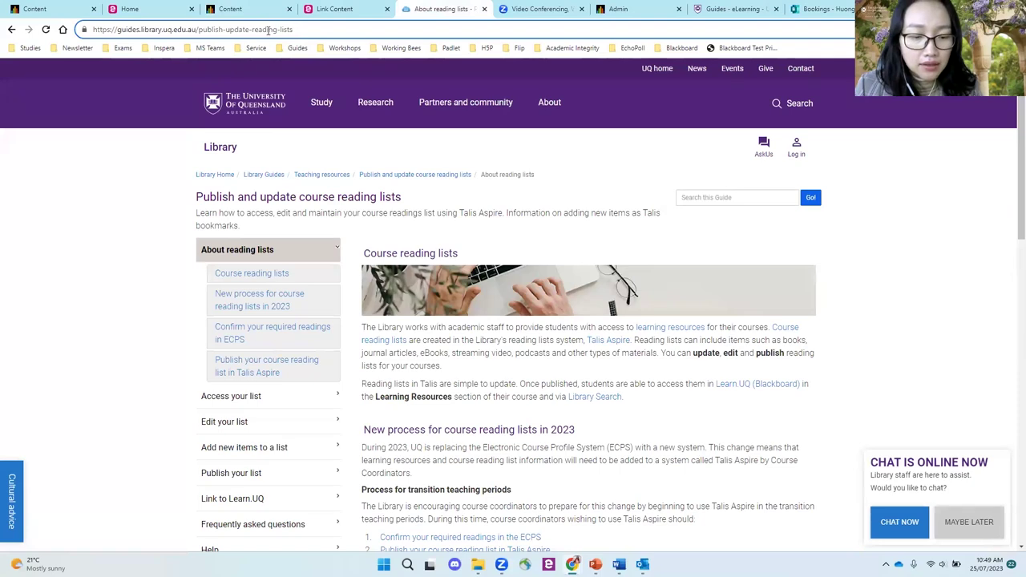
key("ctrl+a")
key("ctrl+c")
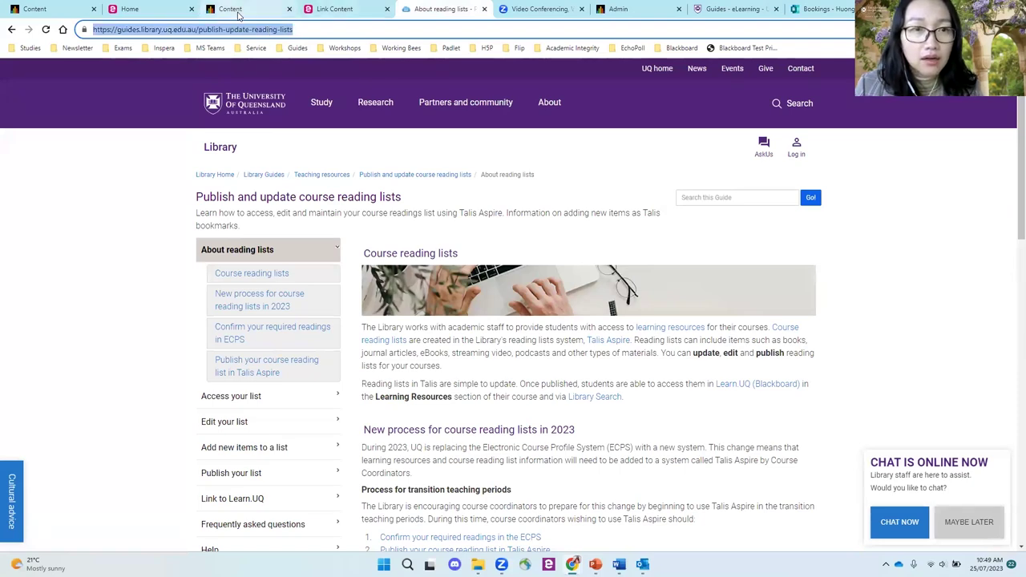
left_click(230, 9)
left_click_drag(351, 273, 248, 272)
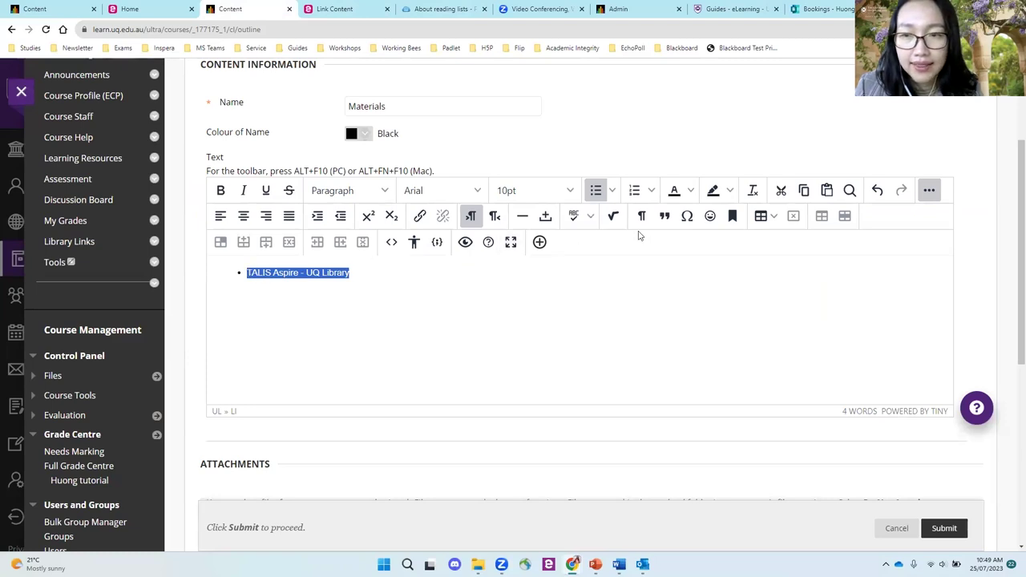
Link the bullet text to the pasted guide URL, opening in a new window.
left_click(419, 216)
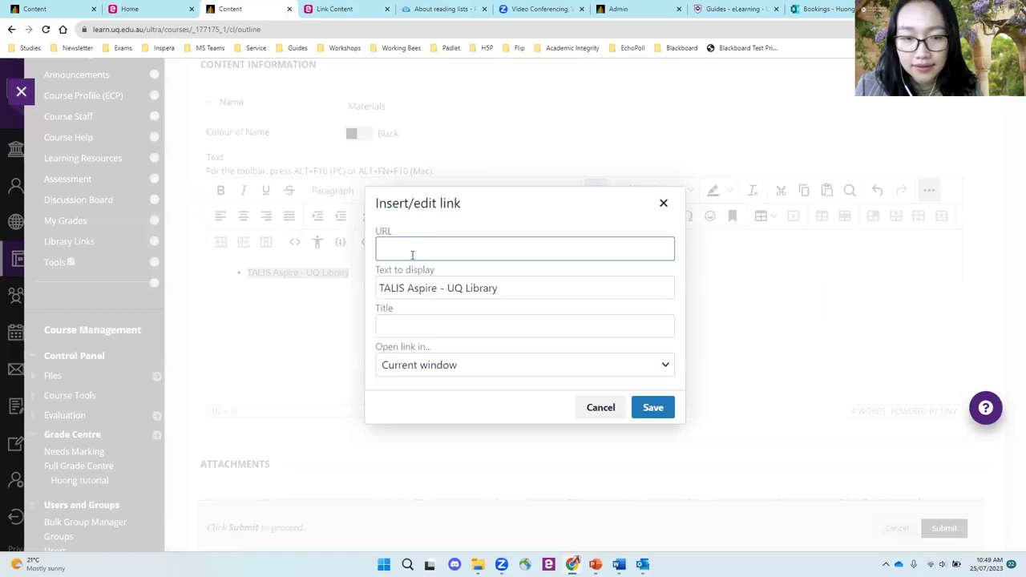
key("ctrl+v")
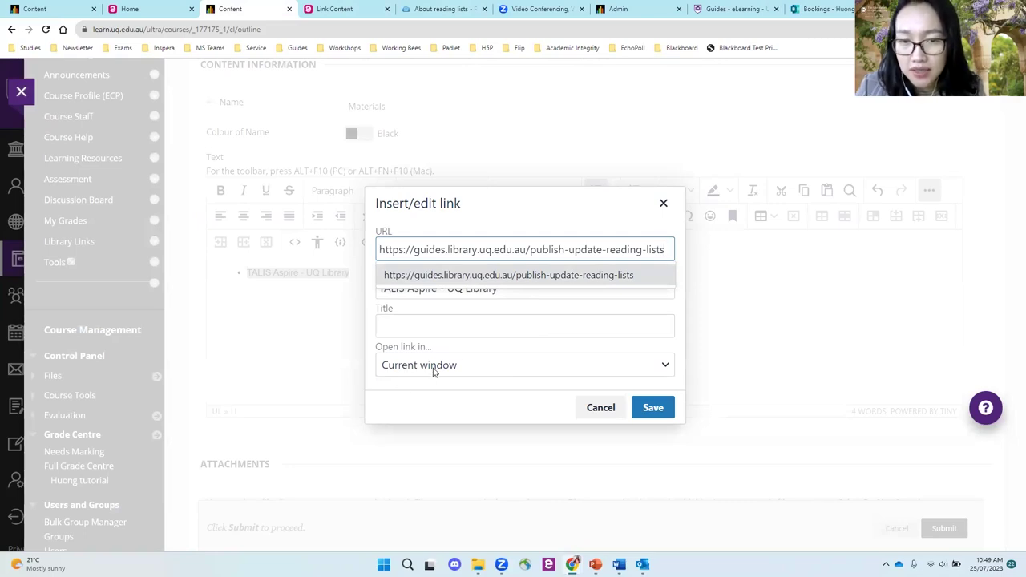
left_click(666, 368)
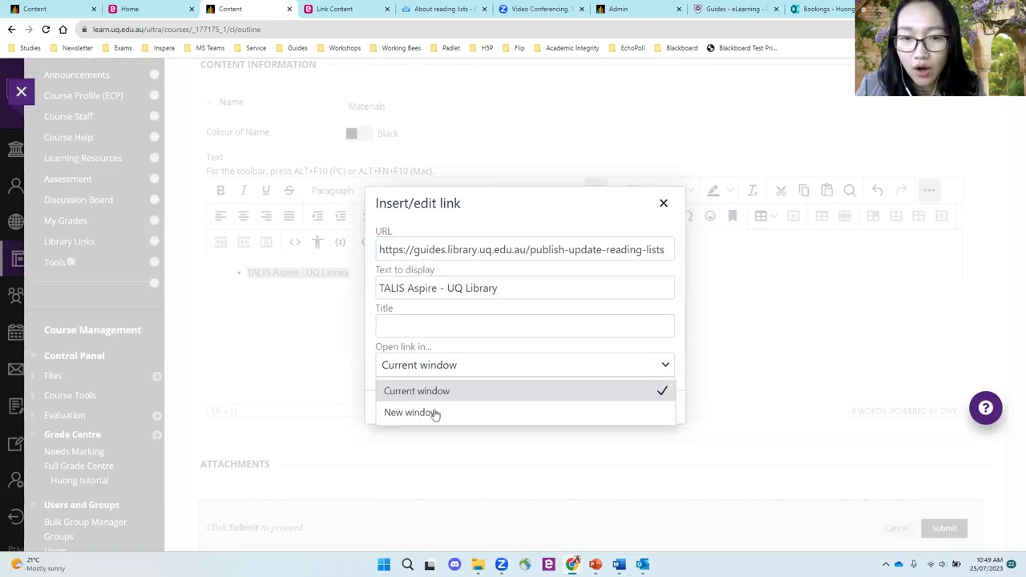
left_click(426, 413)
left_click(652, 408)
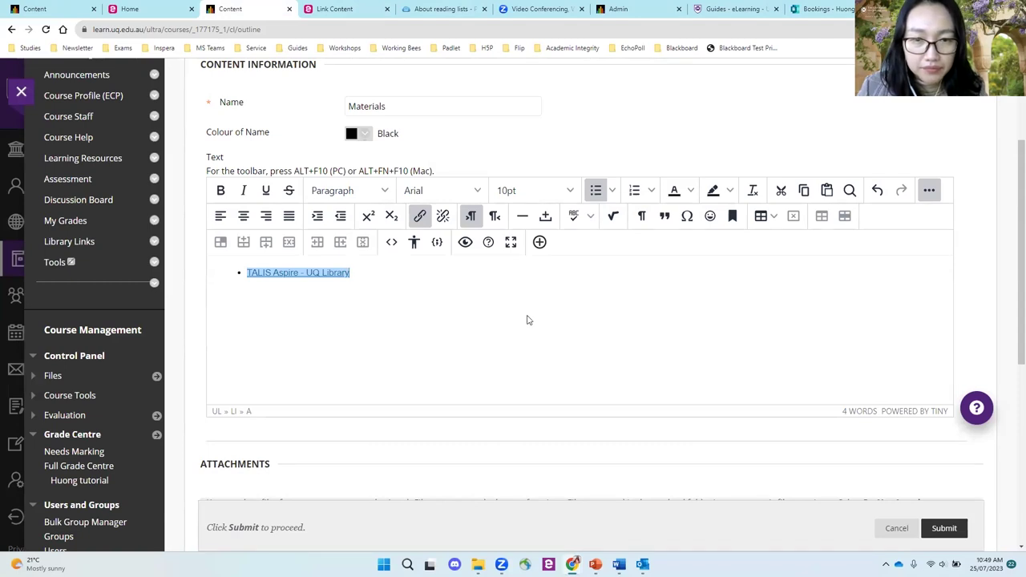
scroll(527, 320, "down", 3)
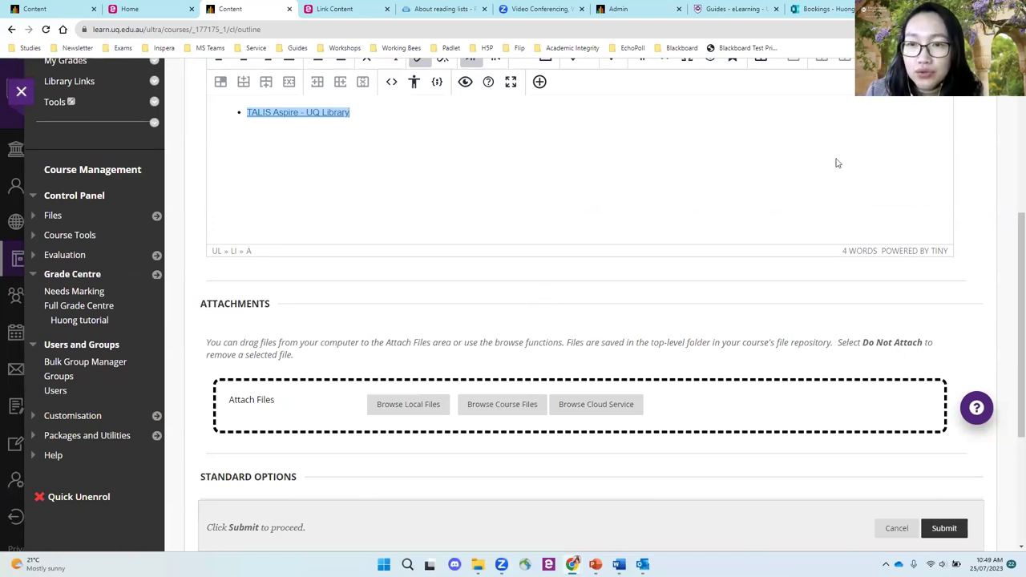
Attach the R2T week 2023 S2 Academic Integrity PowerPoint and submit the Materials item.
left_click(410, 405)
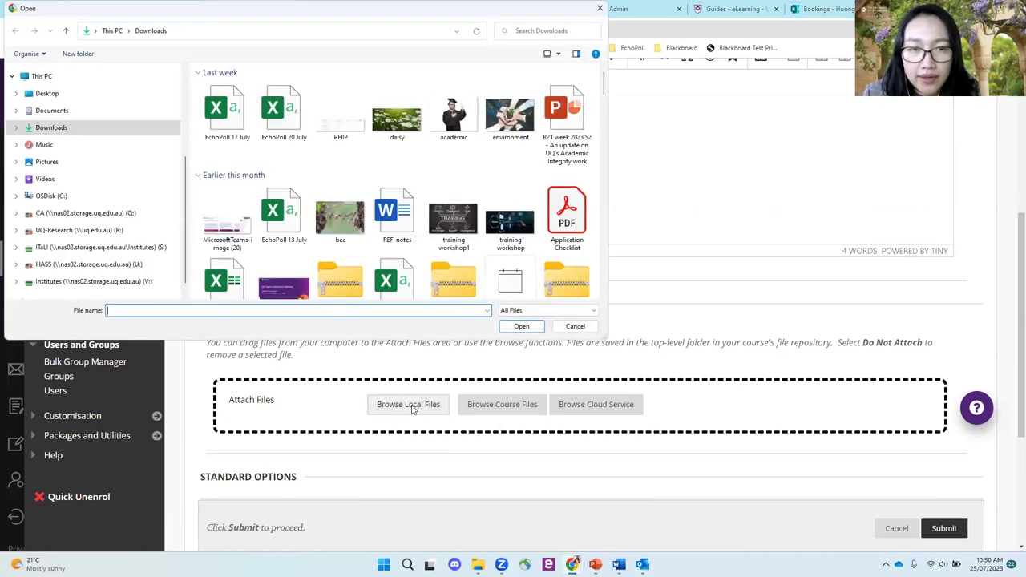
left_click(576, 111)
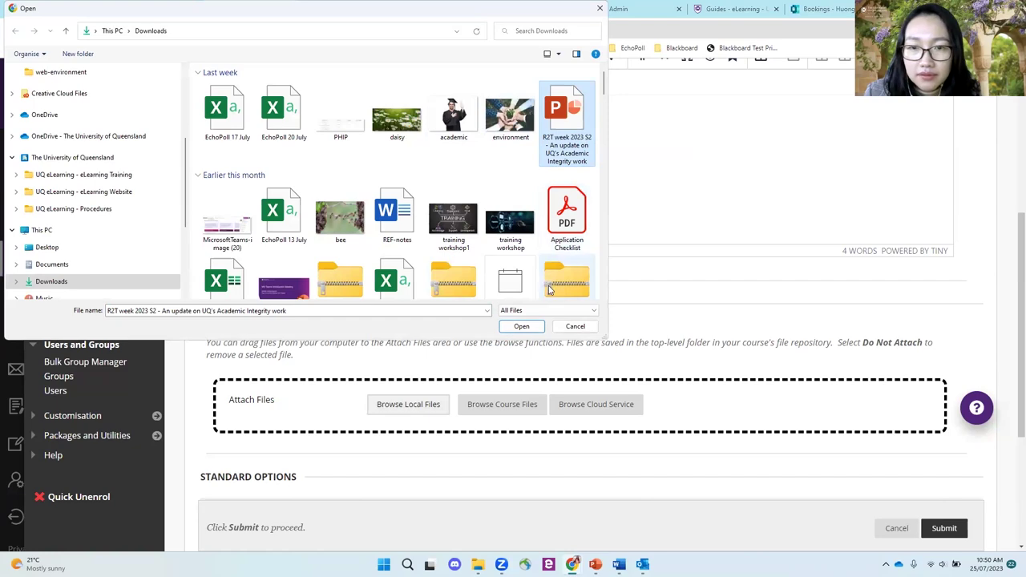
left_click(522, 326)
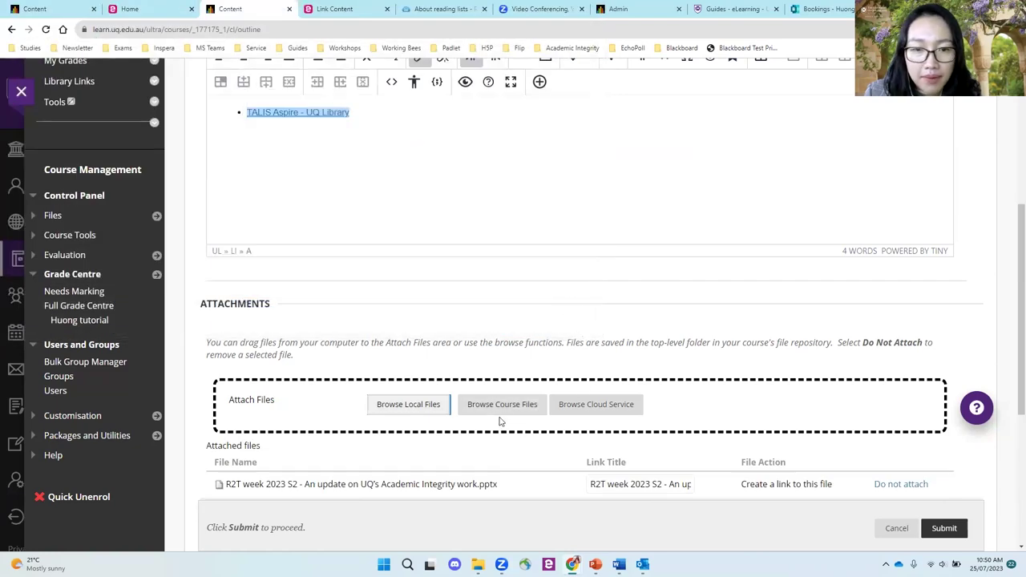
scroll(765, 421, "down", 2)
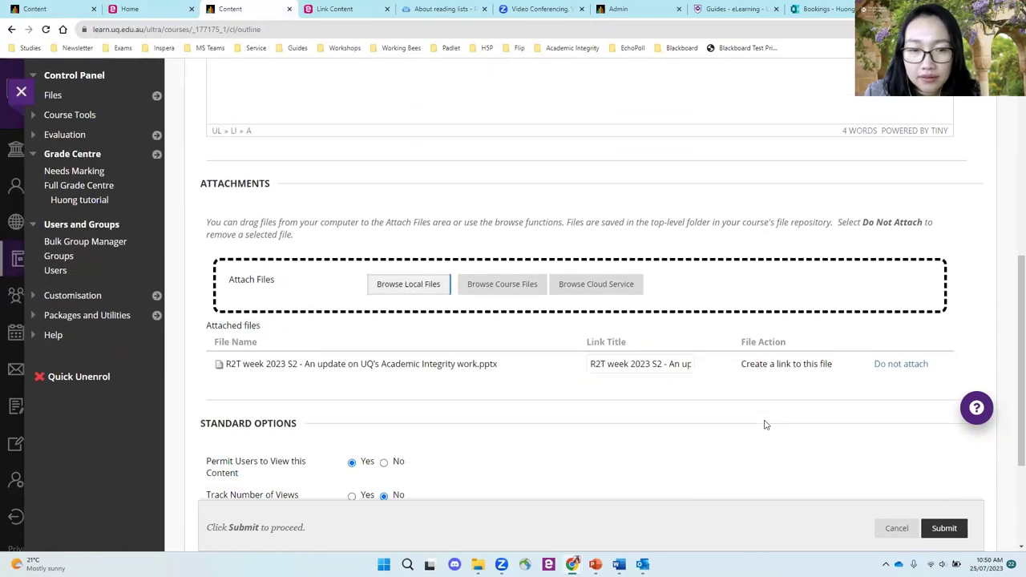
scroll(749, 409, "down", 1)
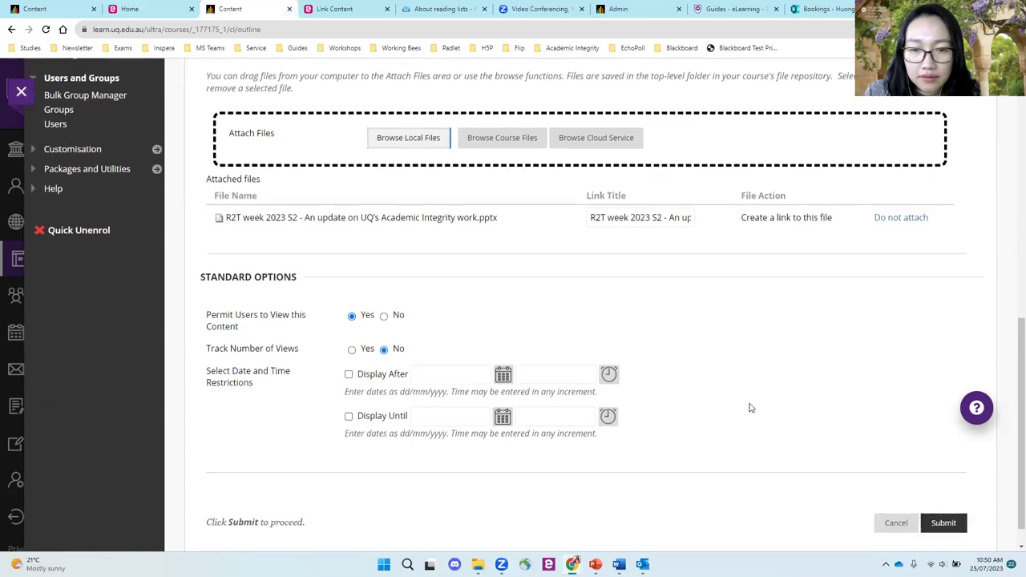
left_click(943, 526)
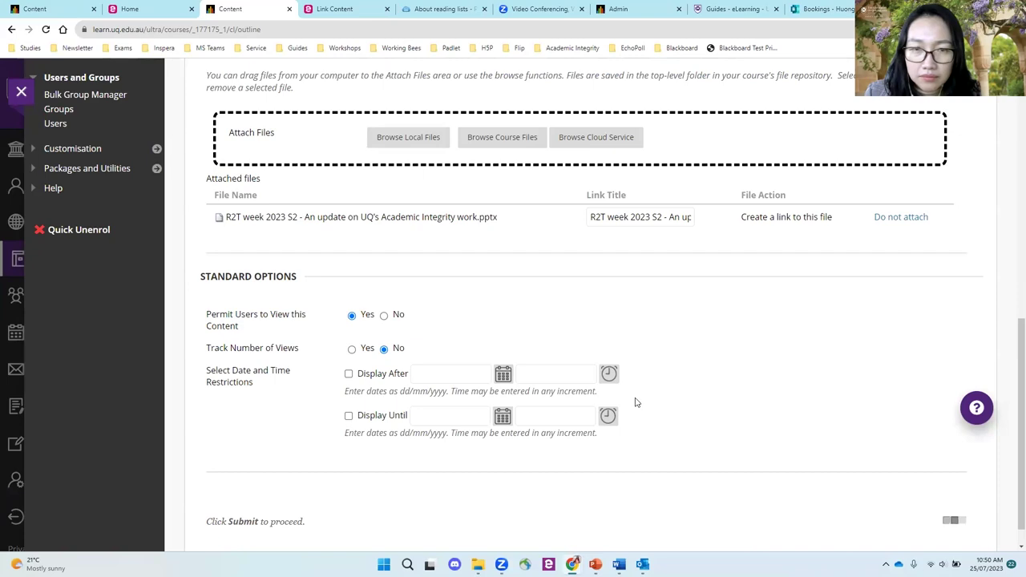
scroll(635, 402, "up", 6)
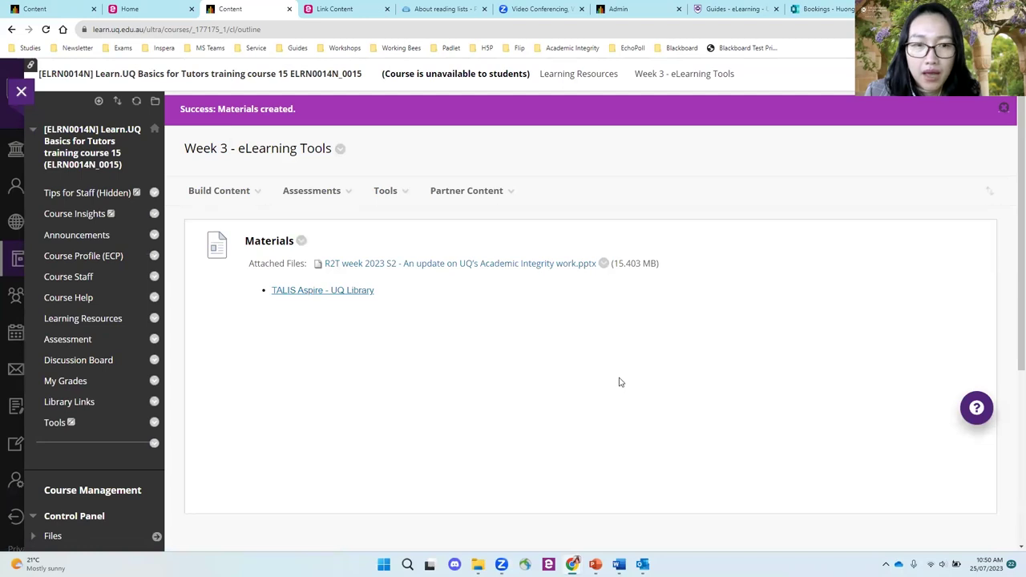
Test the TALIS Aspire link, then browse the Assessments and Build Content menus.
scroll(574, 367, "down", 1)
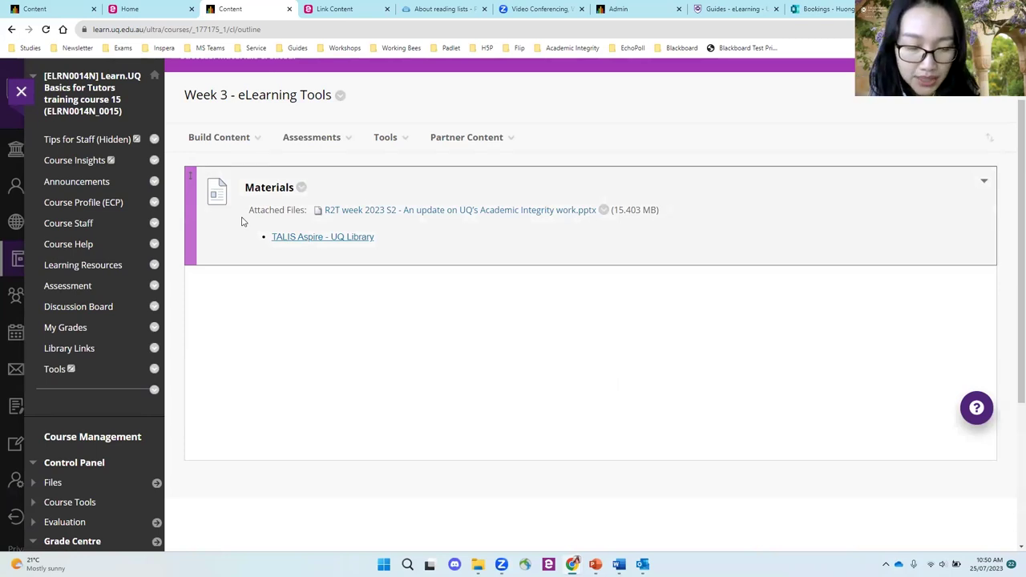
left_click(311, 242)
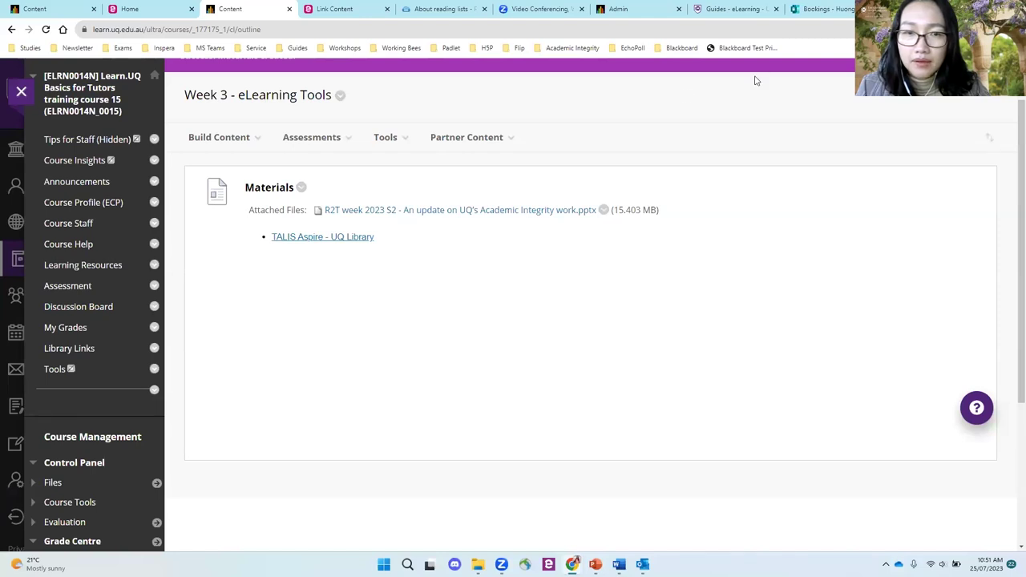
left_click(345, 142)
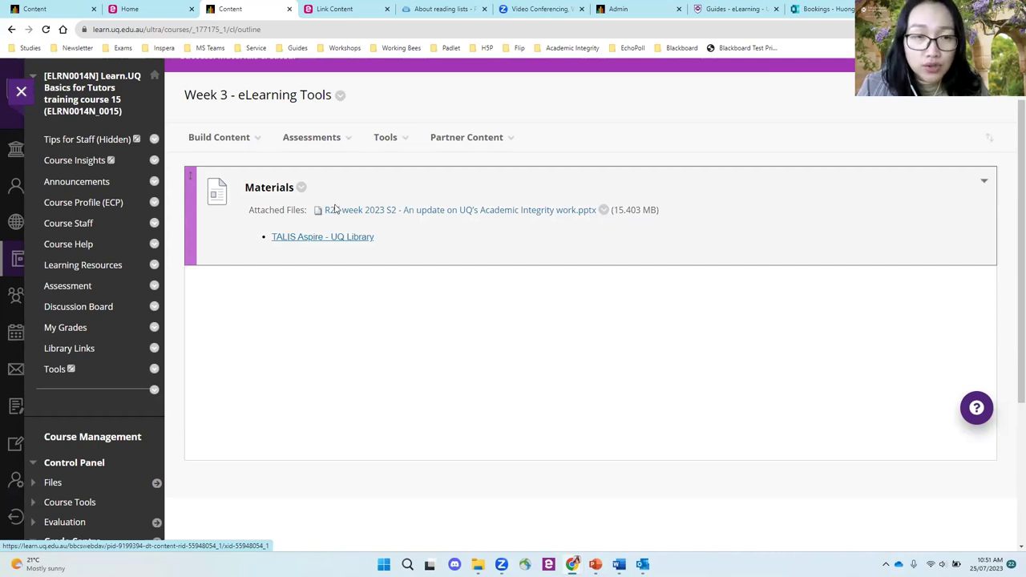
left_click(248, 147)
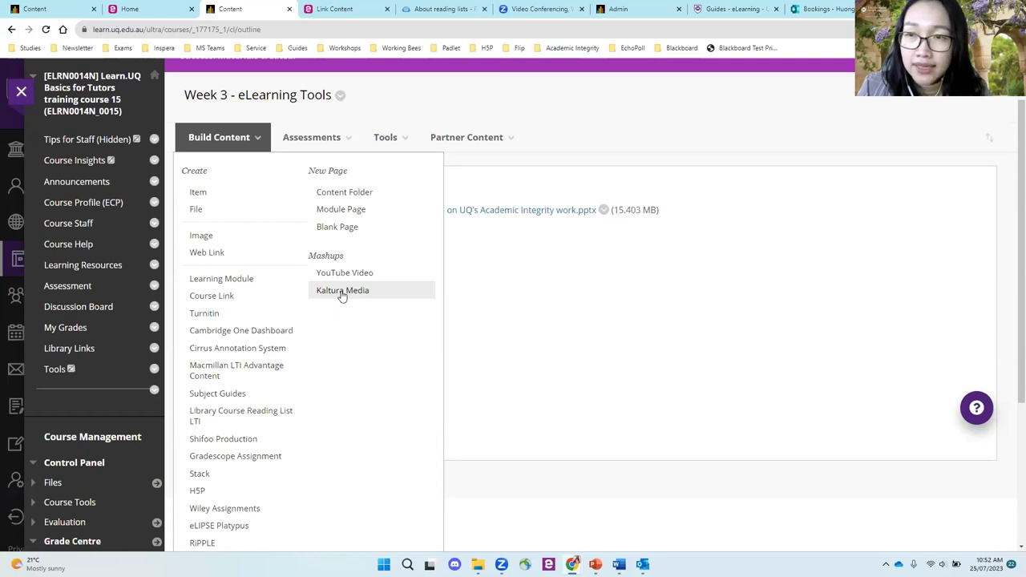
Start a Kaltura Media item and choose Add New > Media Upload.
left_click(342, 291)
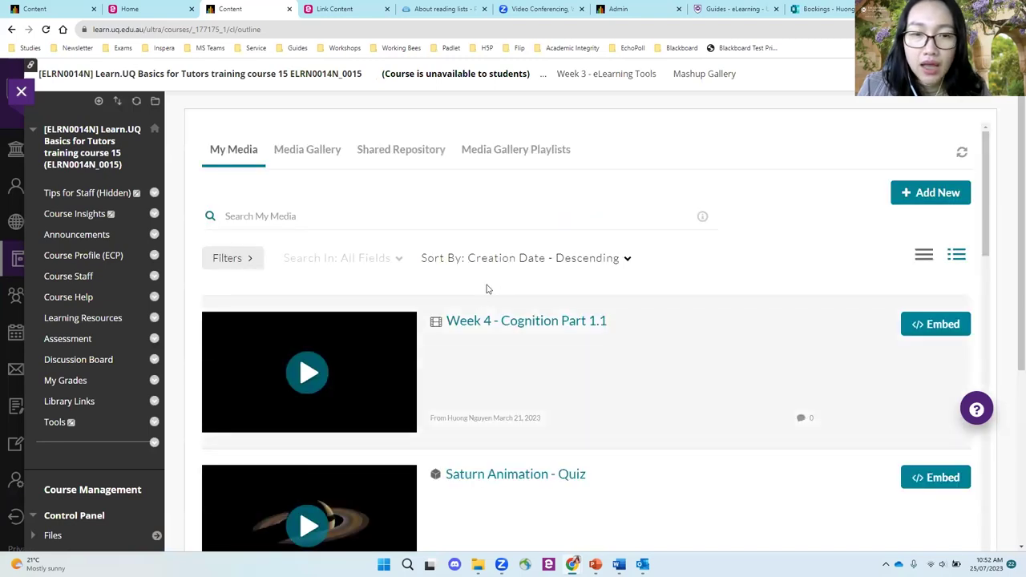
scroll(533, 287, "down", 2)
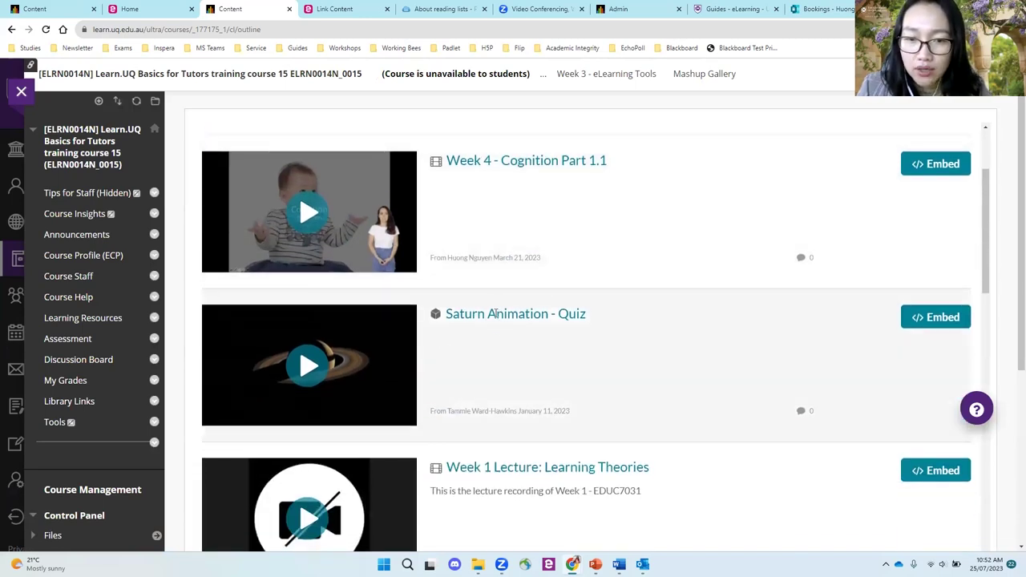
scroll(498, 321, "down", 3)
scroll(500, 346, "down", 1)
scroll(500, 346, "up", 6)
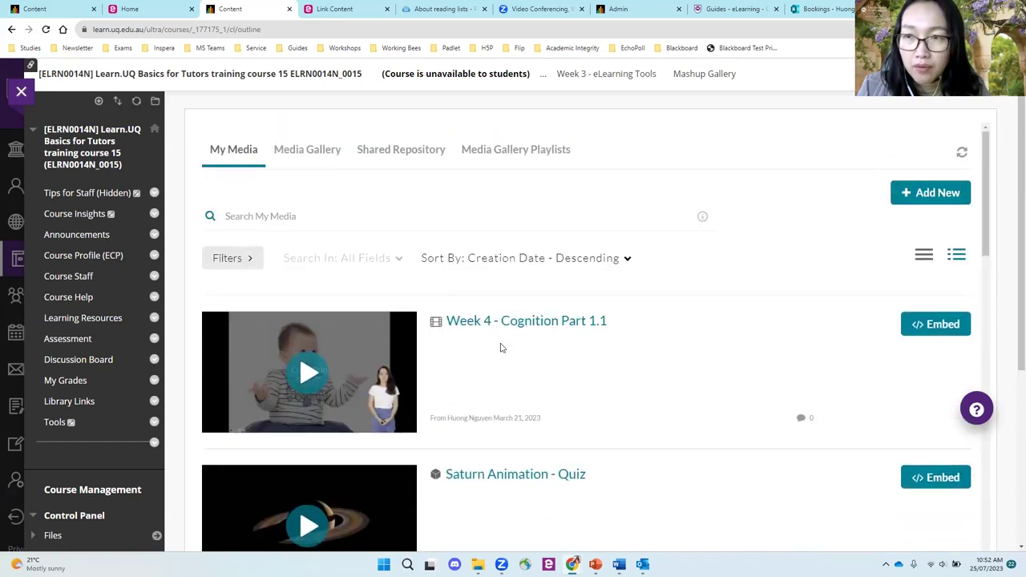
left_click(930, 196)
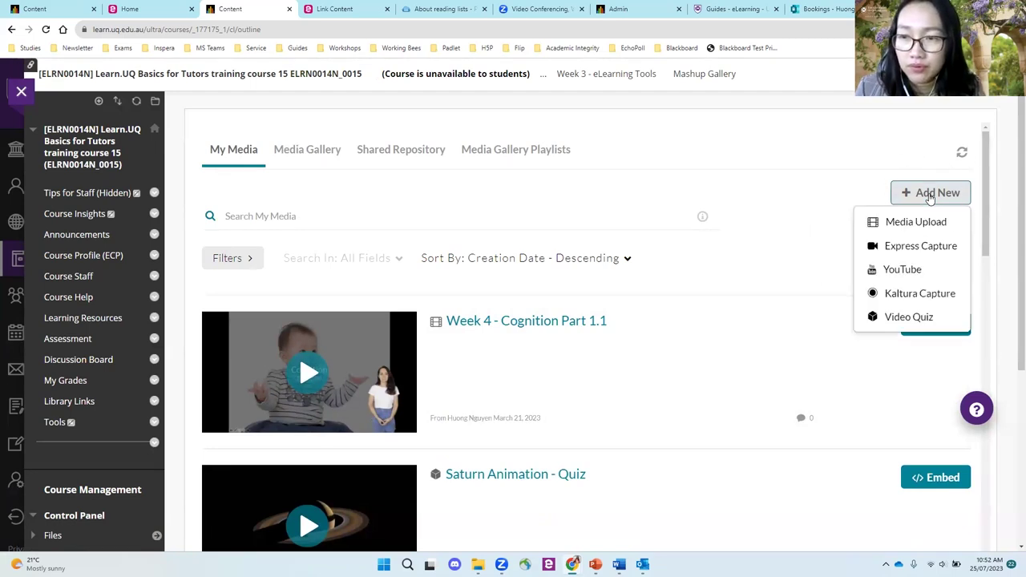
left_click(907, 227)
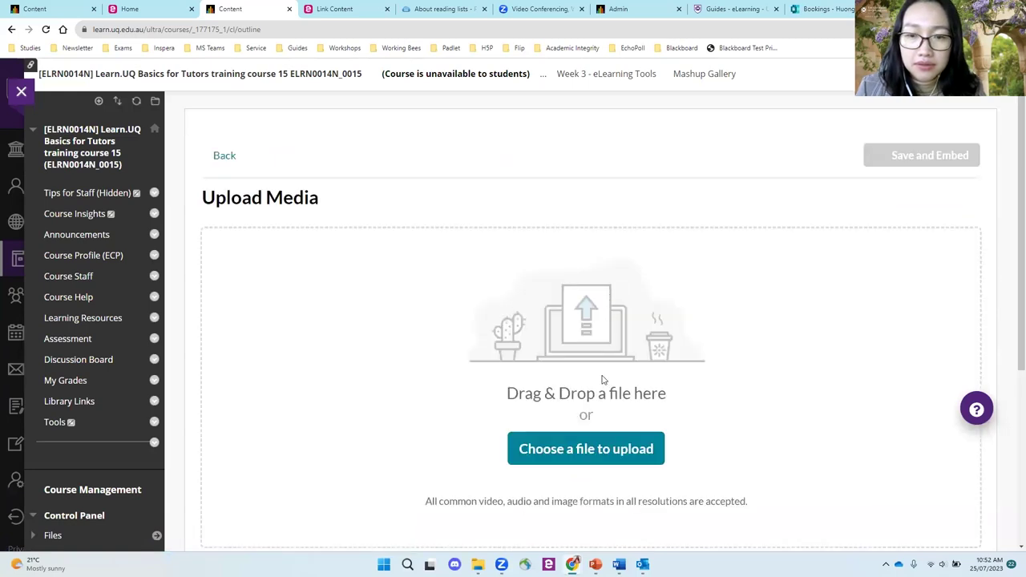
Browse to the Videos > Captures folder for a file, then cancel without choosing one.
left_click(592, 450)
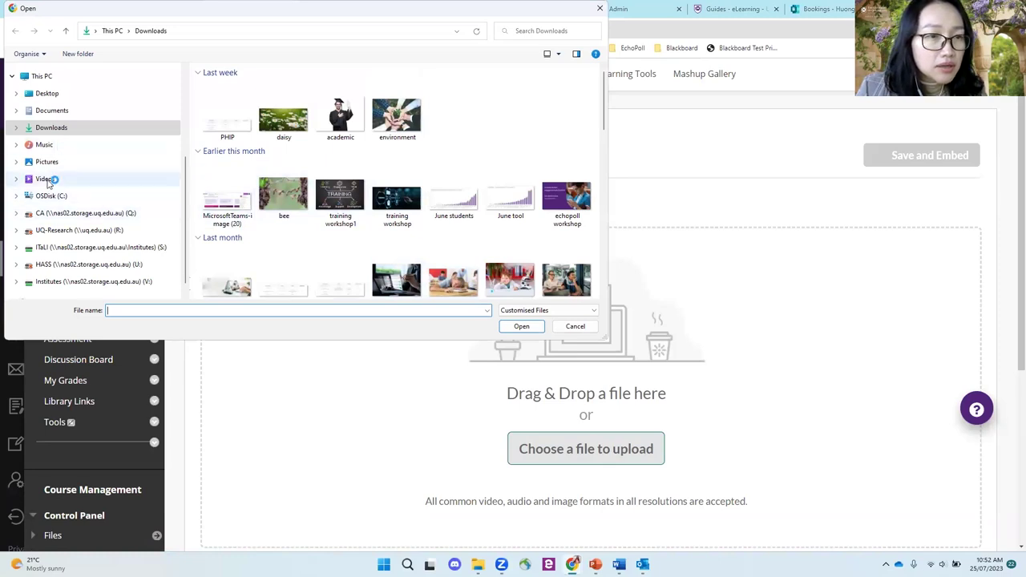
left_click(46, 182)
double_click(229, 92)
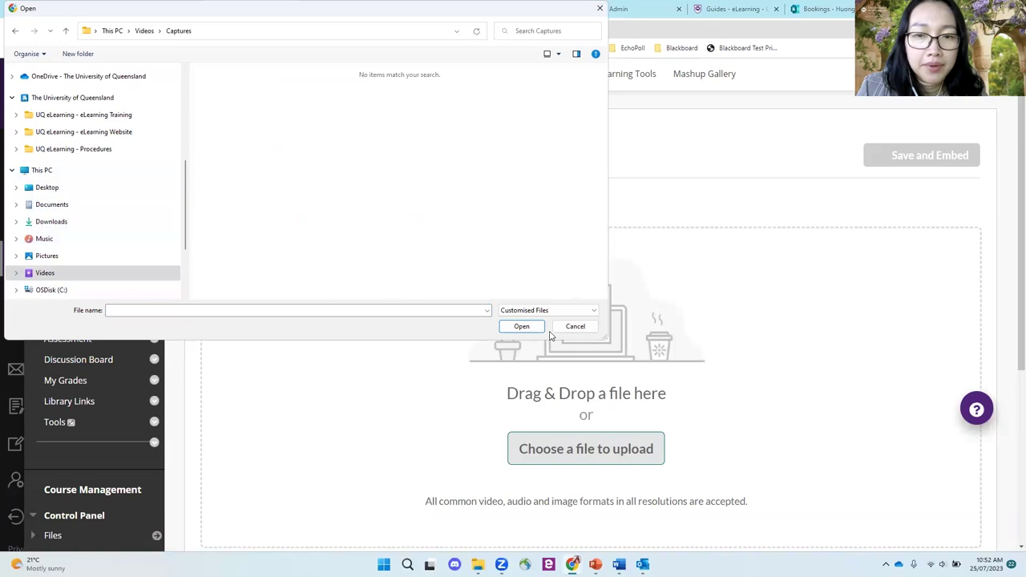
left_click(575, 327)
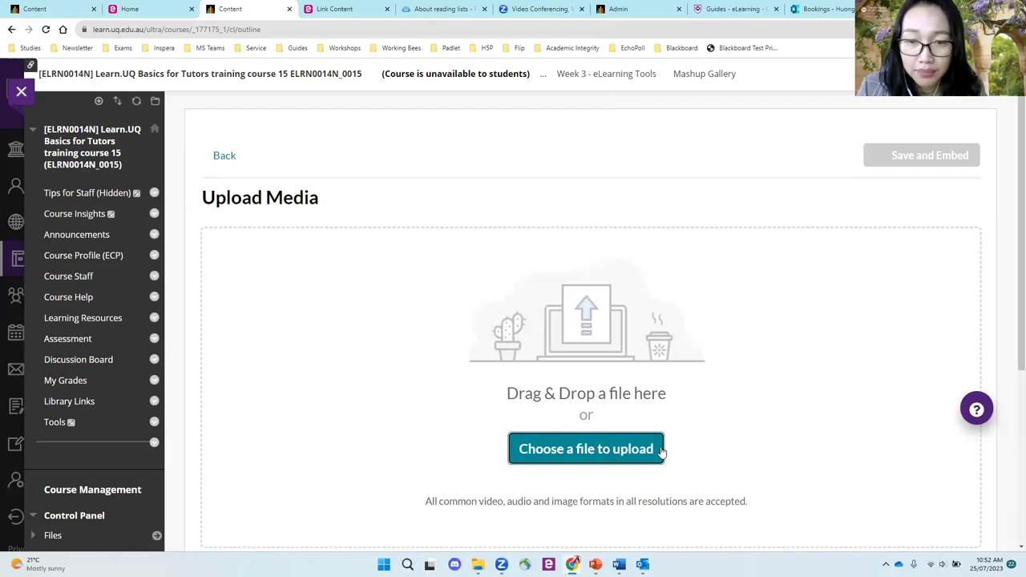
Go back to My Media and embed the Saturn Animation - Quiz video.
left_click(228, 155)
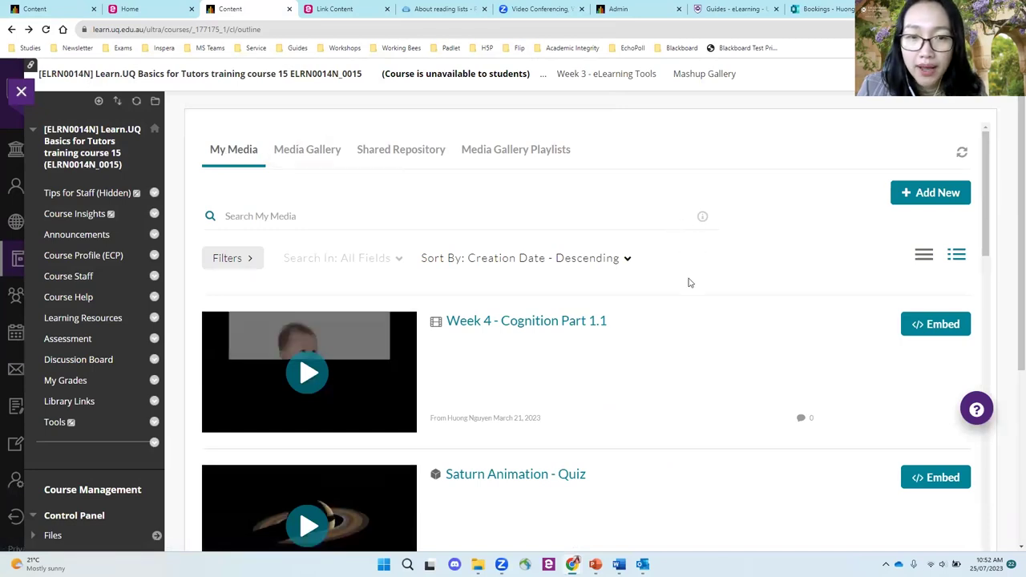
scroll(665, 325, "down", 3)
scroll(664, 330, "down", 4)
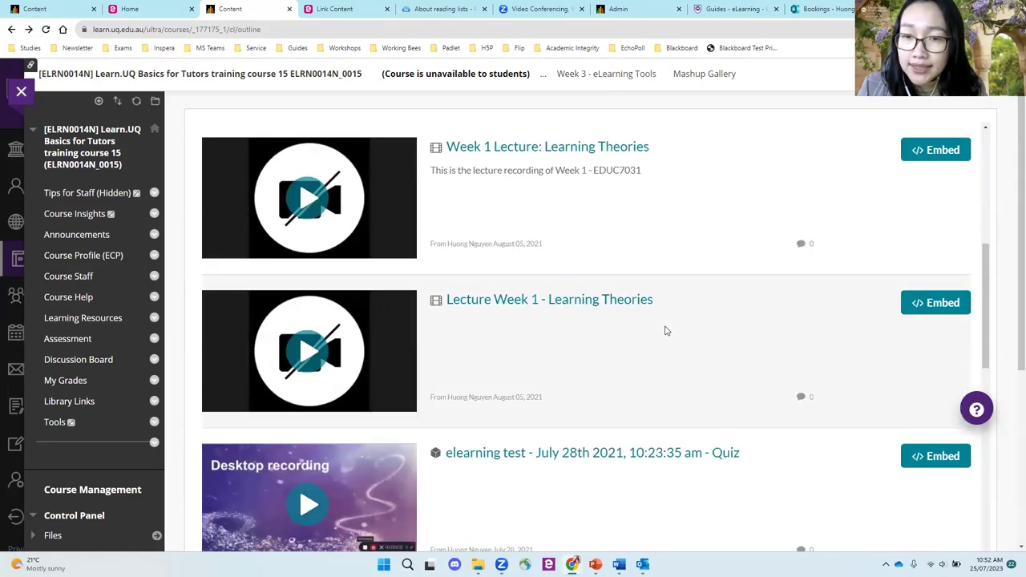
scroll(665, 330, "up", 4)
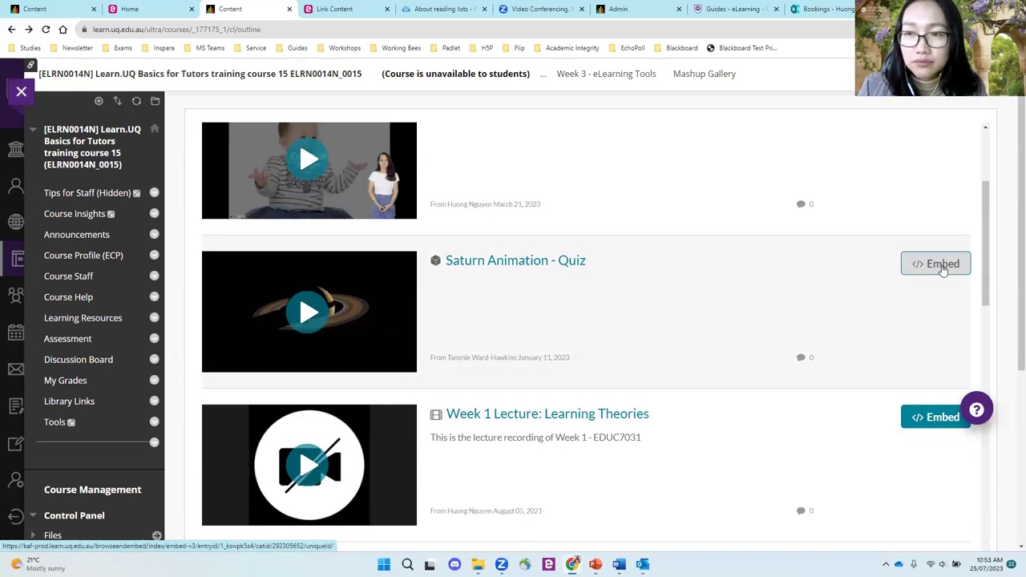
left_click(943, 266)
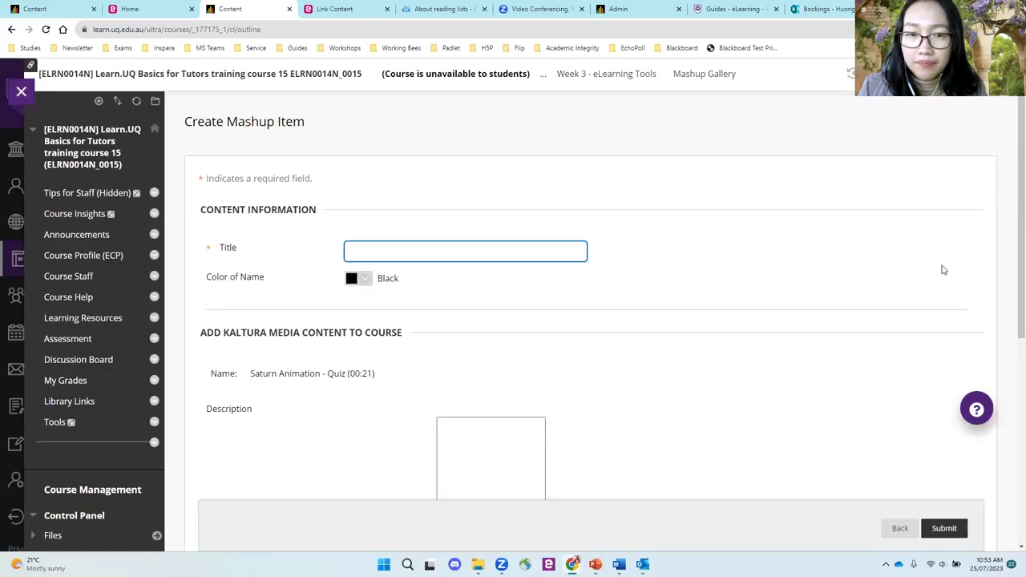
Title the item 'Saturn Animation video' and describe it as 'Please watch the video and answer the questions before attending the lecture'.
left_click(407, 258)
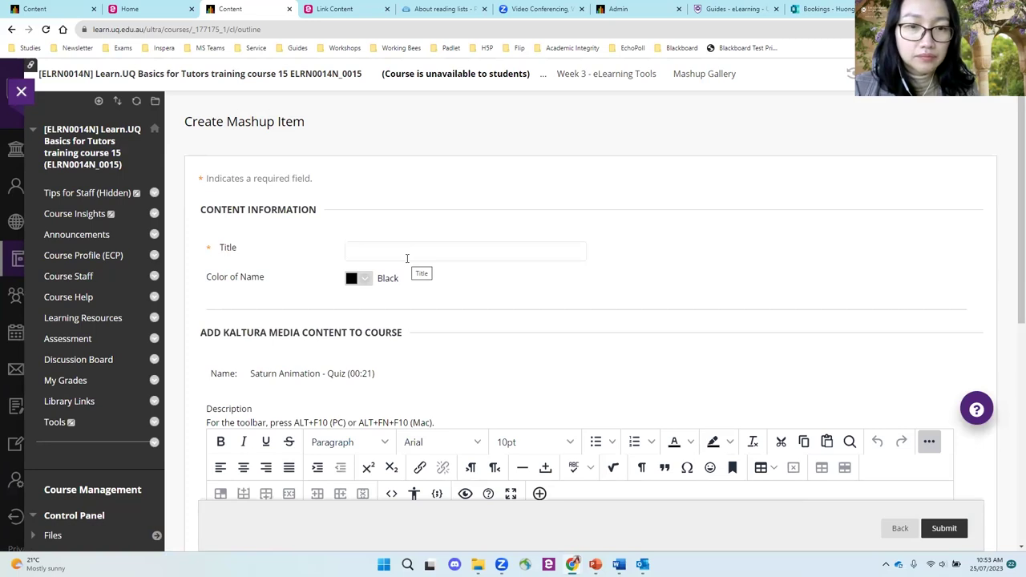
type("Satur")
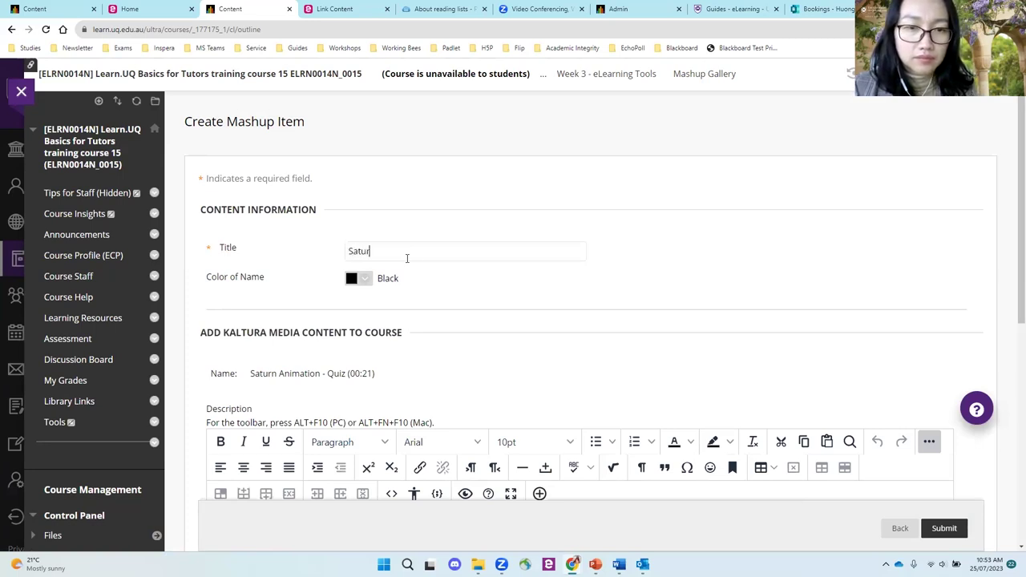
type("n Animatio")
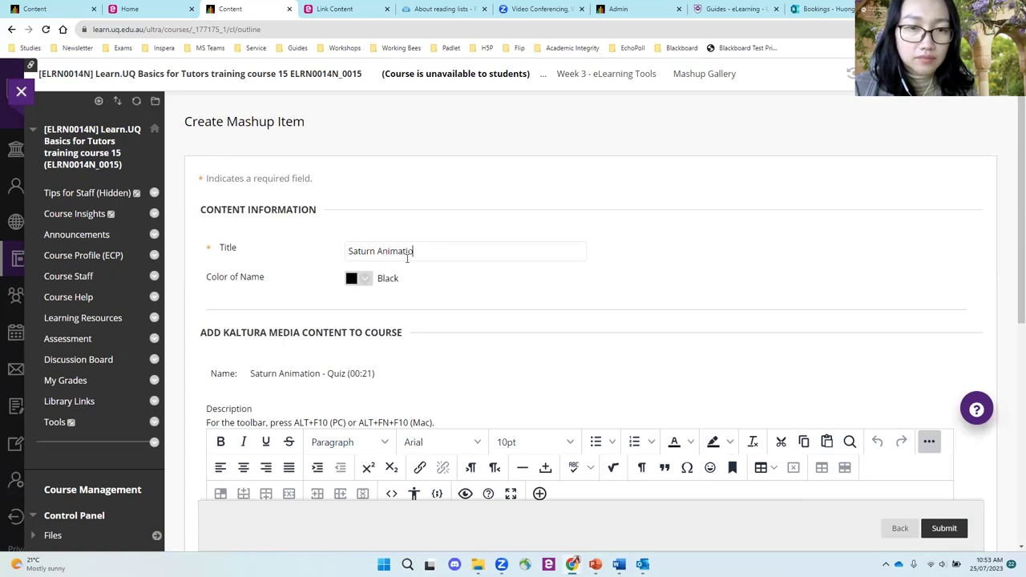
type("n video")
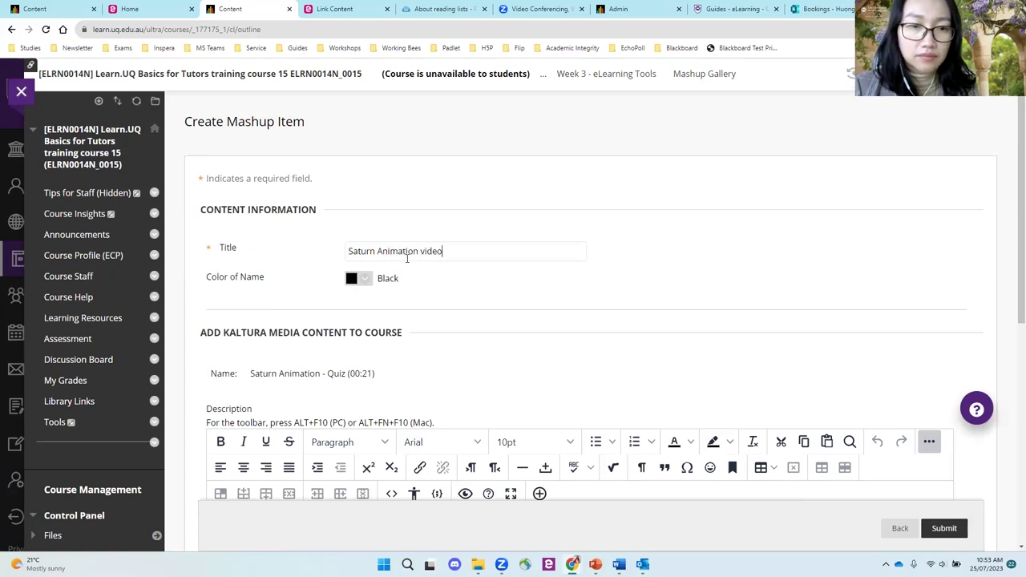
scroll(479, 268, "down", 3)
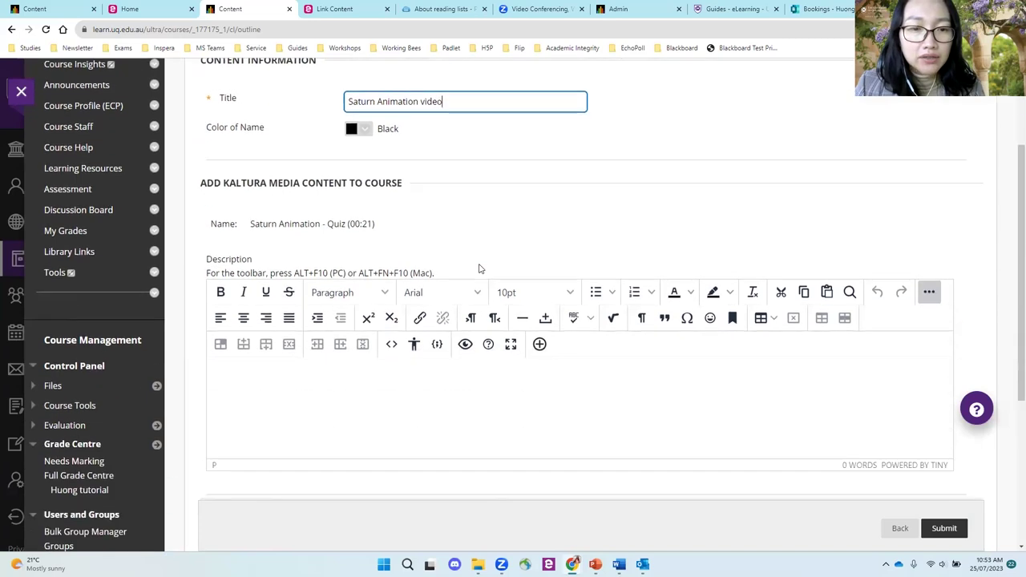
left_click(256, 325)
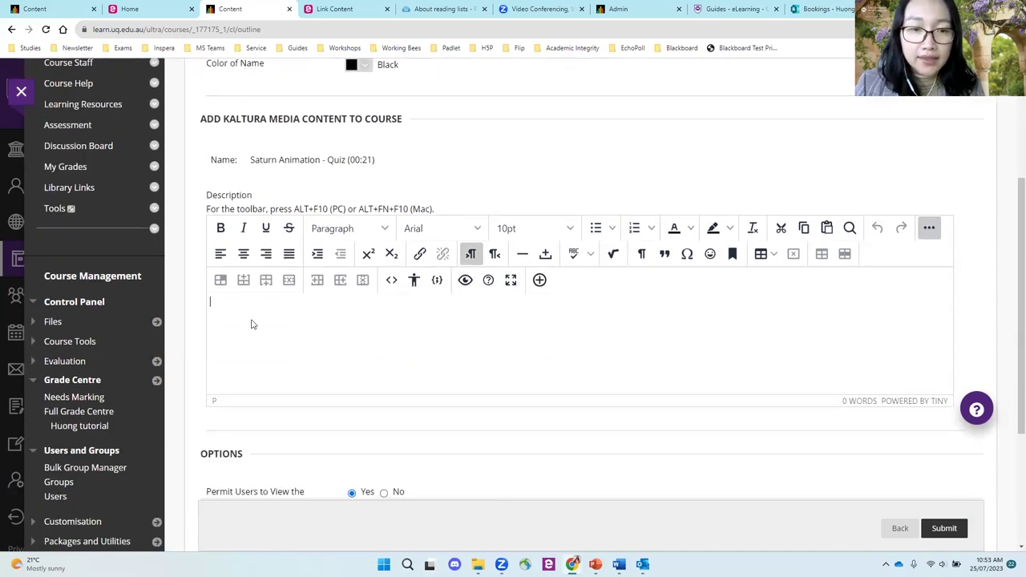
type("Ple")
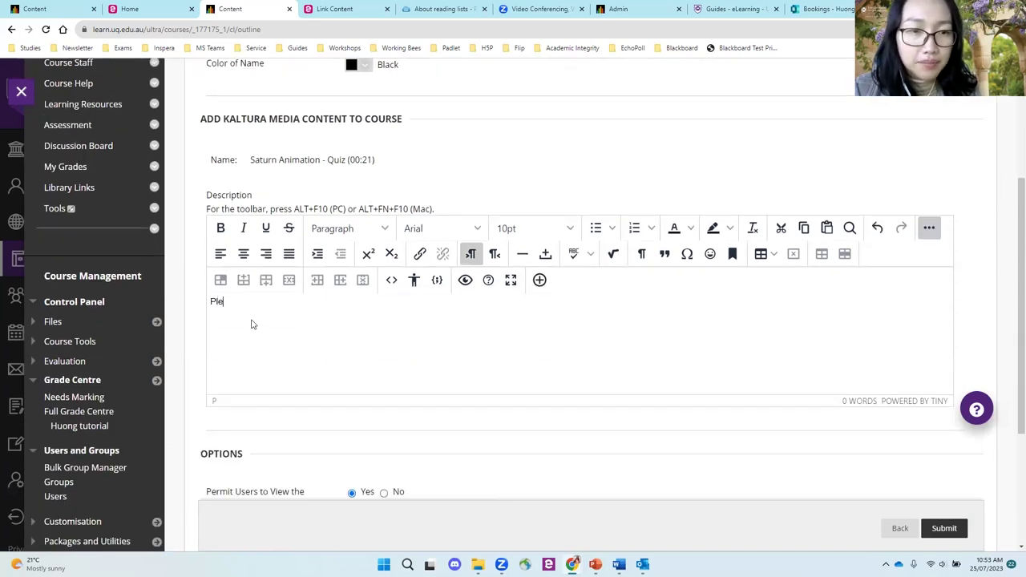
type("ase watch t")
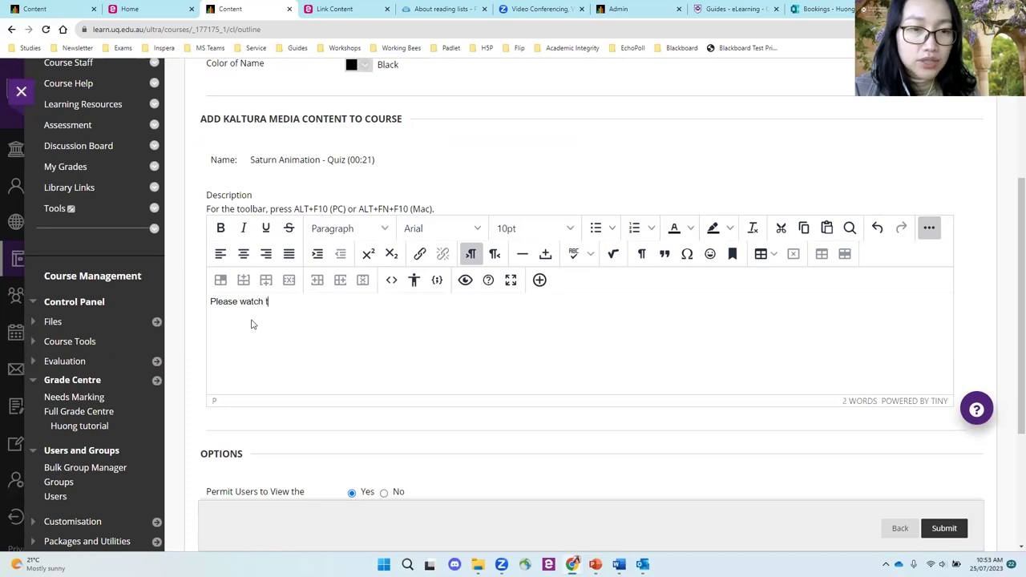
type("he video and answer the questions before attending the lecture.")
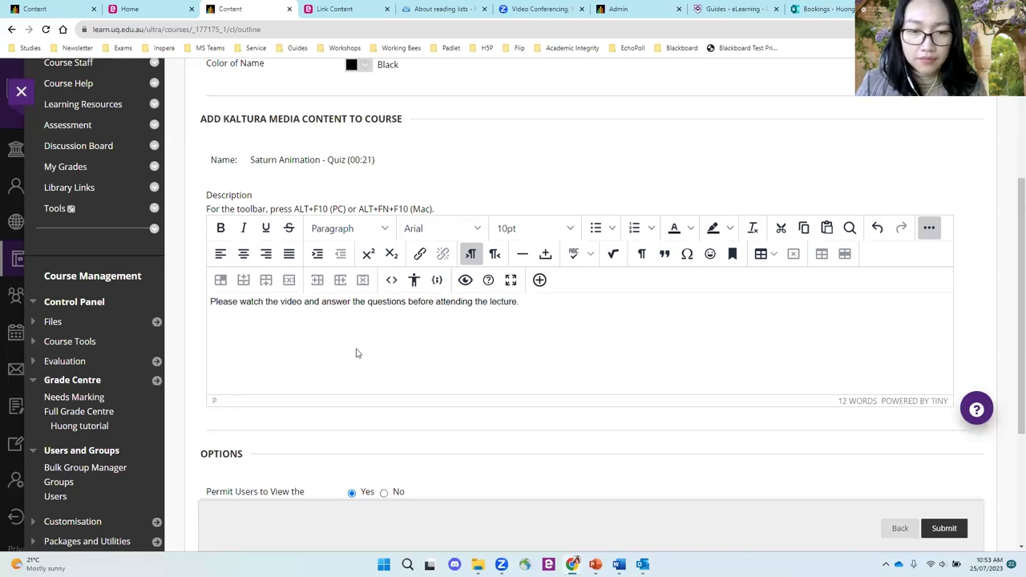
Submit the Saturn Animation video item and check it appears on the Week 3 page.
left_click(925, 532)
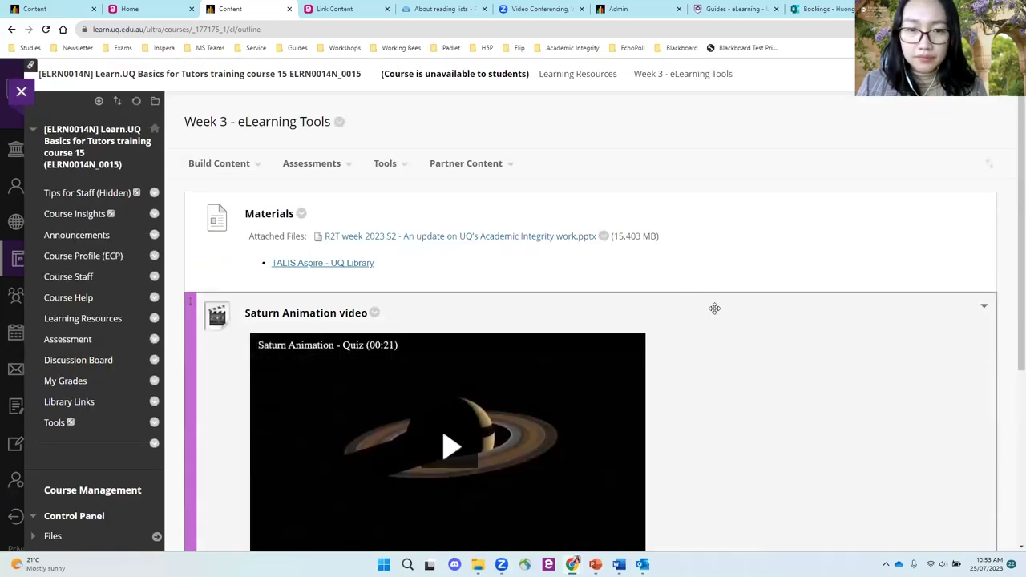
scroll(732, 305, "down", 1)
scroll(734, 307, "down", 2)
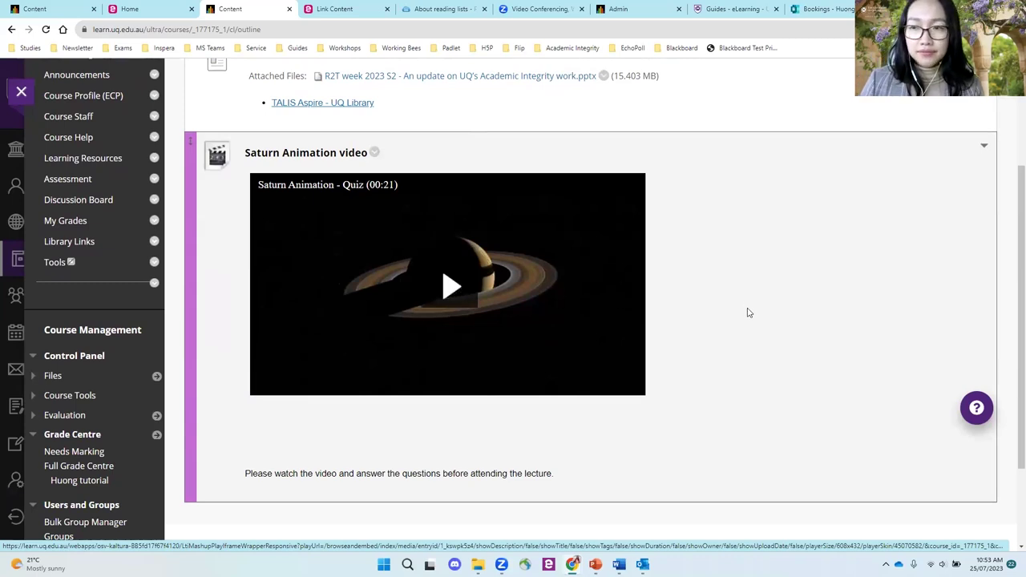
scroll(782, 326, "up", 1)
scroll(781, 326, "up", 1)
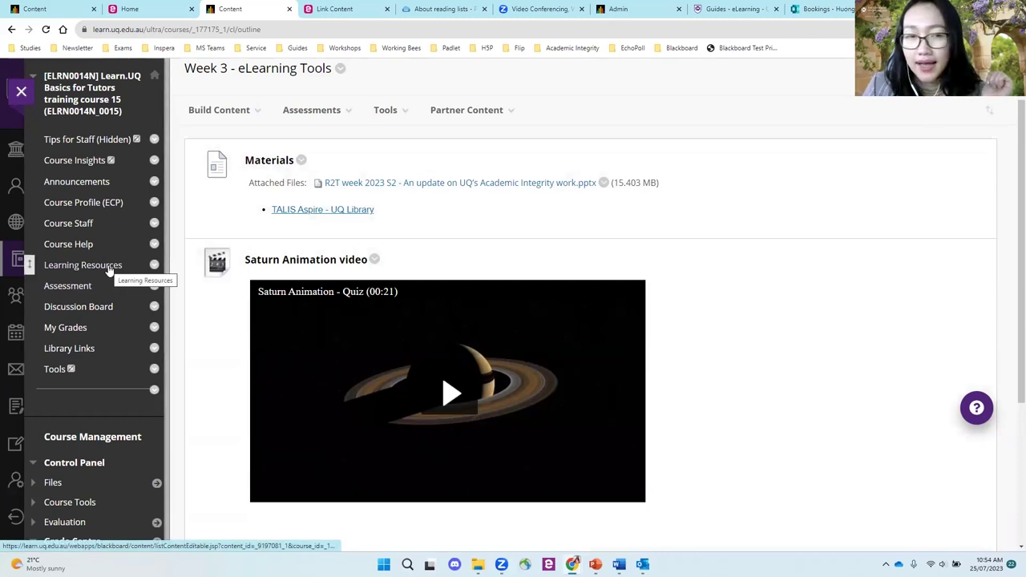
Go to the course's Assessment page and open the Build Content menu.
left_click(68, 287)
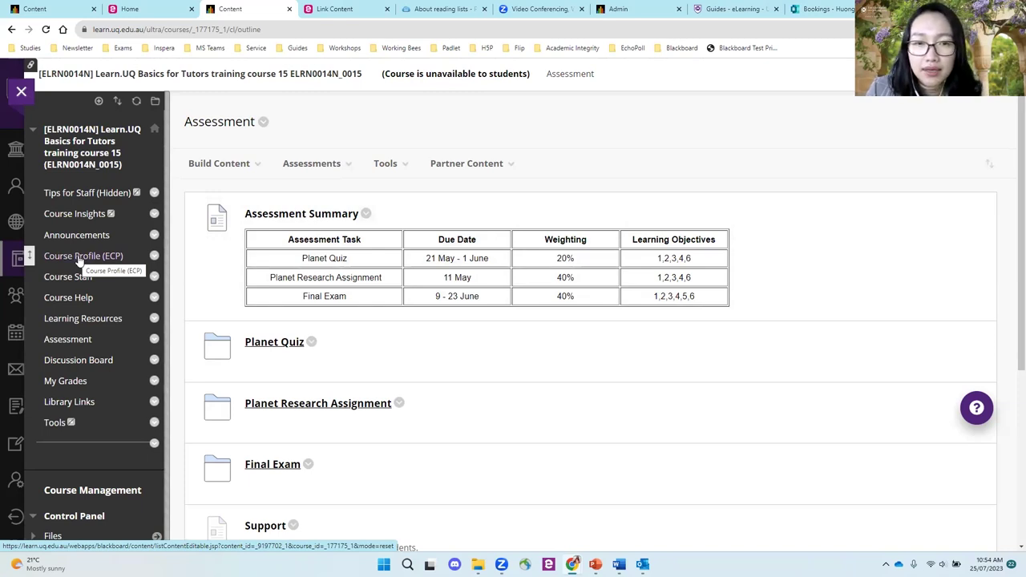
left_click(249, 164)
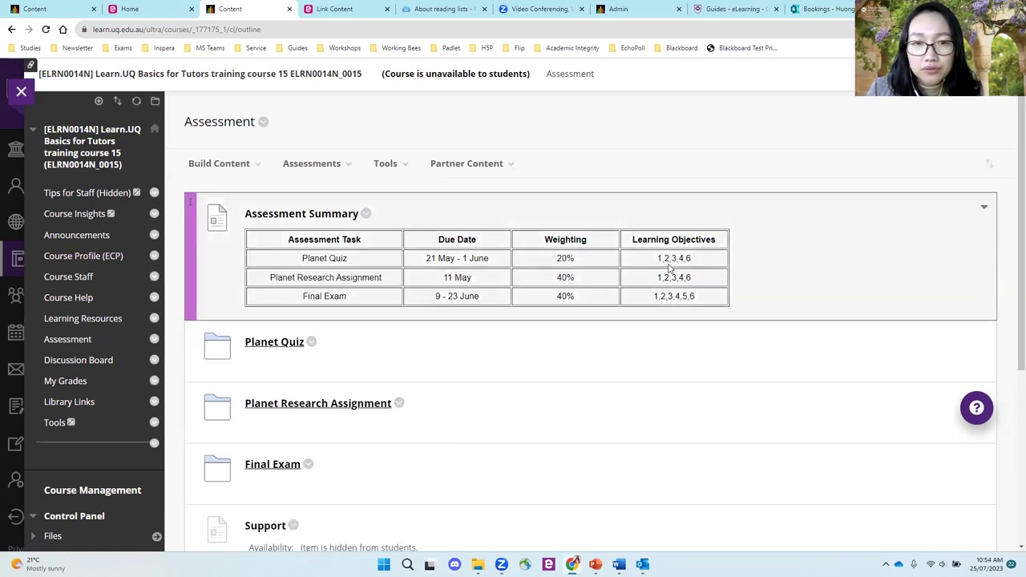
Create a new item and insert the local PHIP file into its text body.
mouse_move(224, 204)
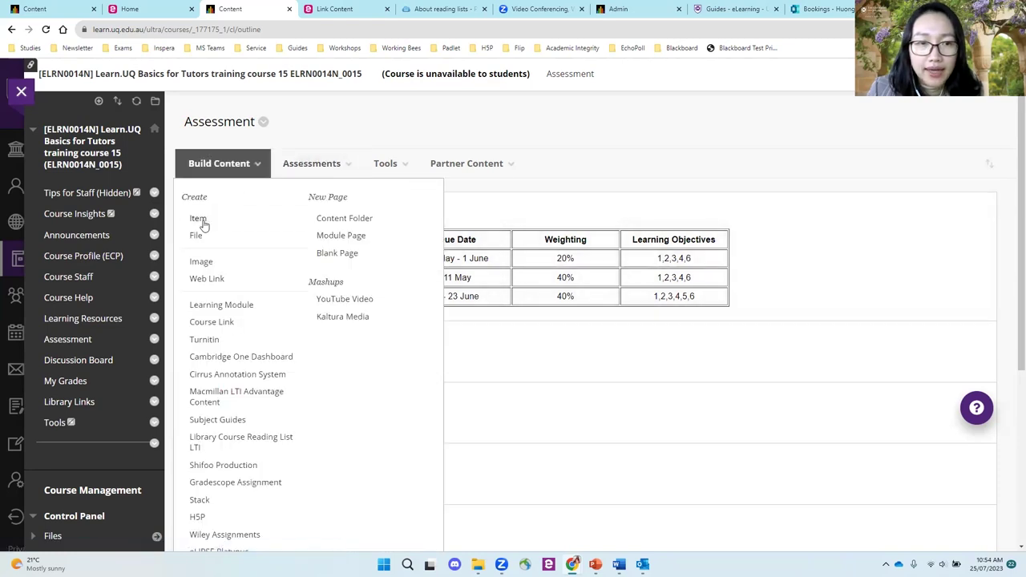
left_click(201, 220)
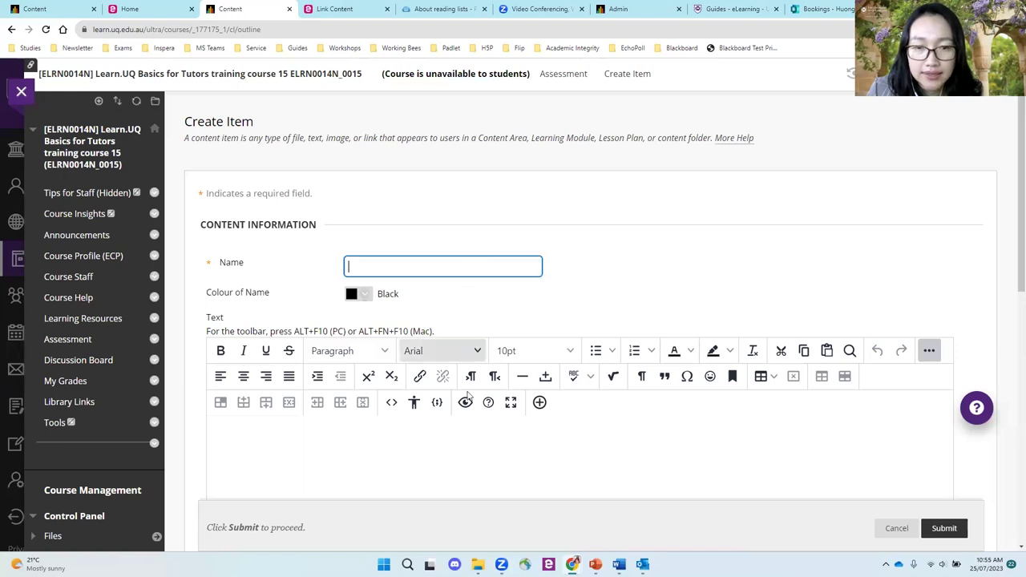
scroll(473, 412, "down", 1)
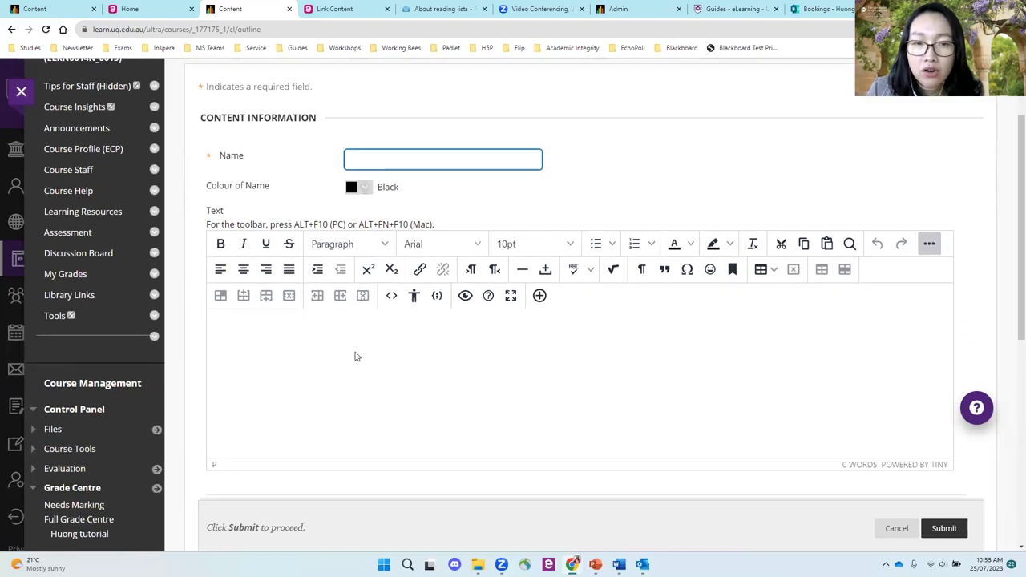
left_click(279, 342)
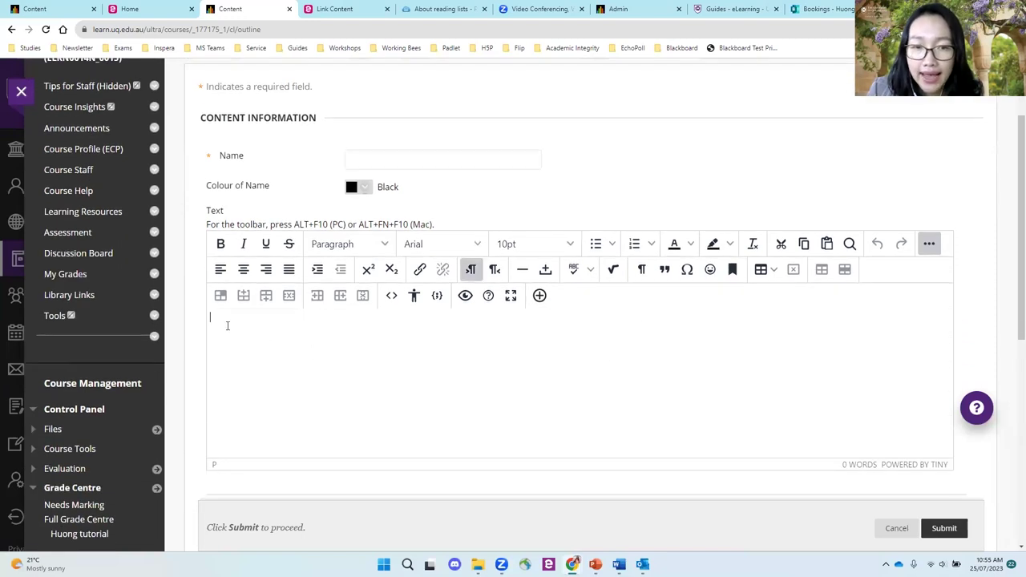
left_click(539, 296)
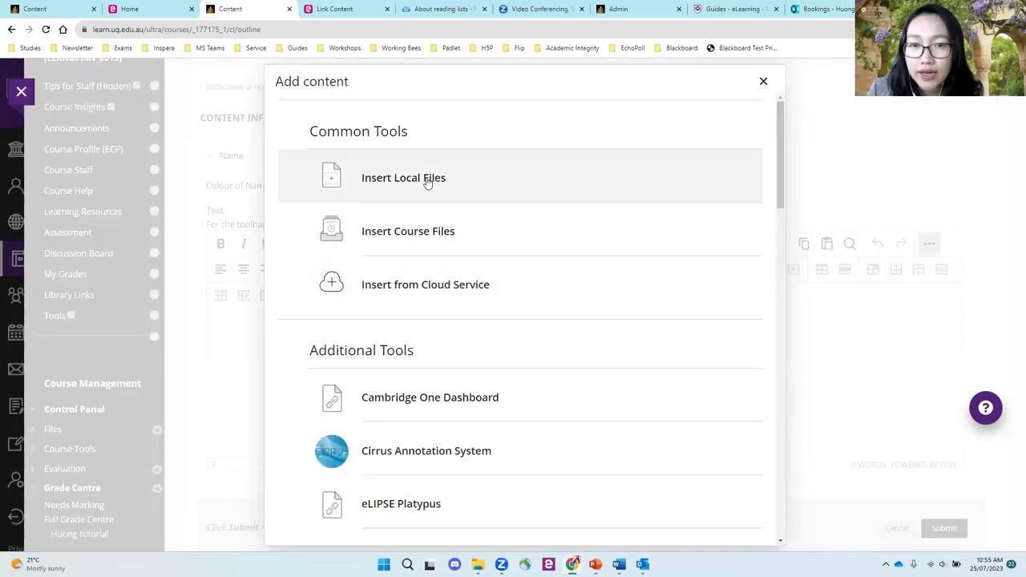
left_click(428, 178)
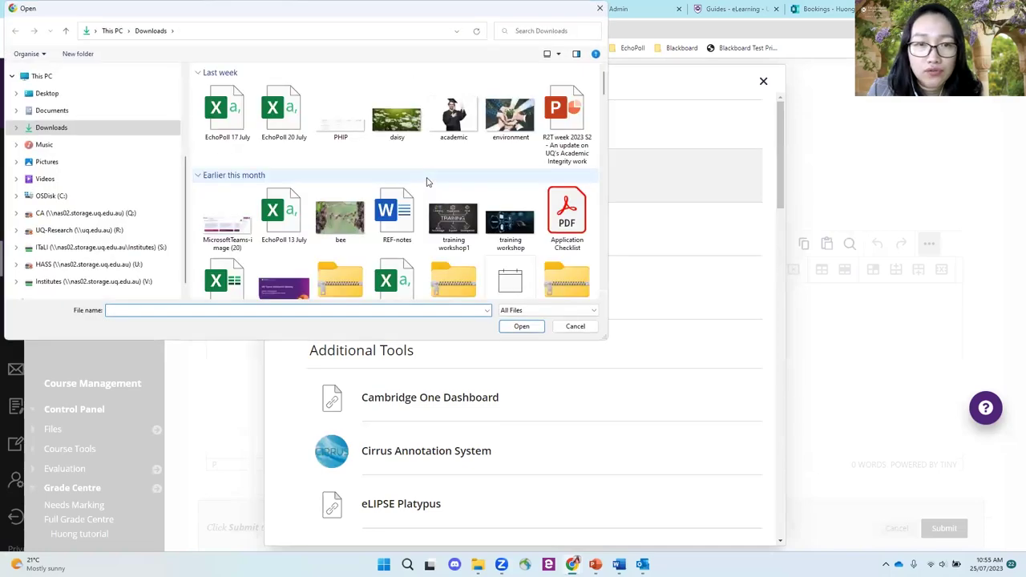
left_click(341, 130)
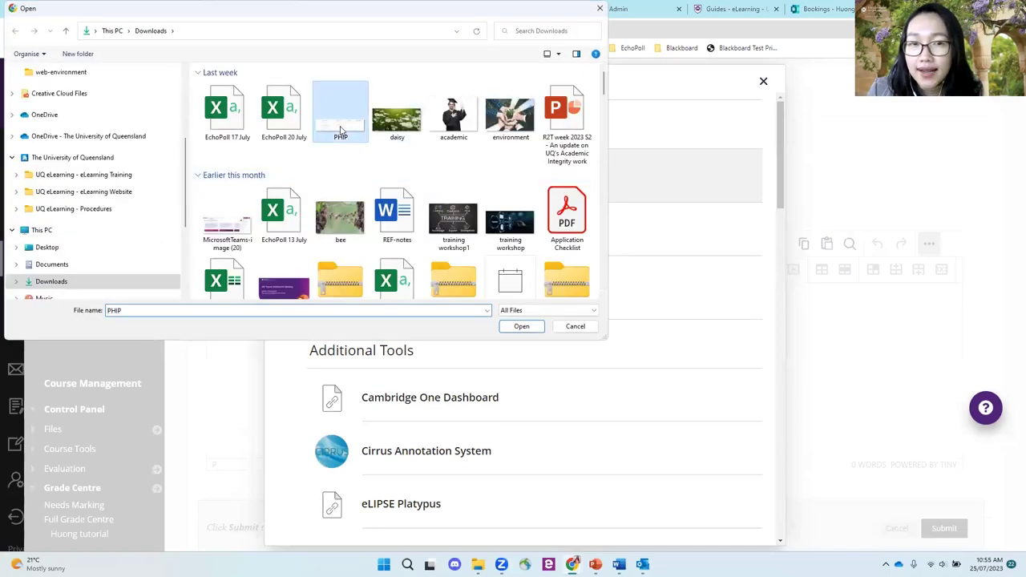
left_click(521, 327)
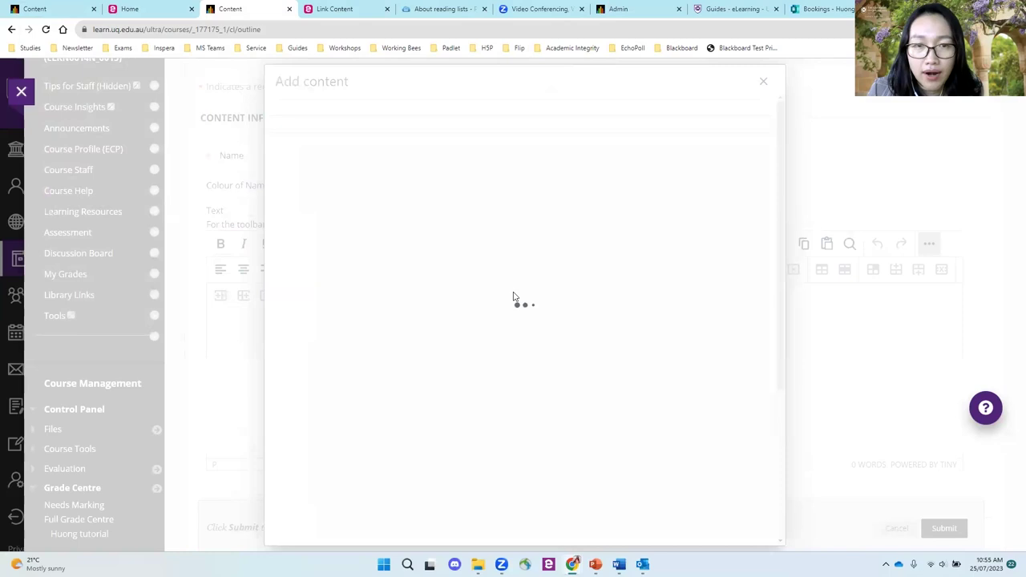
Name the item 'Assessment Summary' and submit it.
left_click(422, 160)
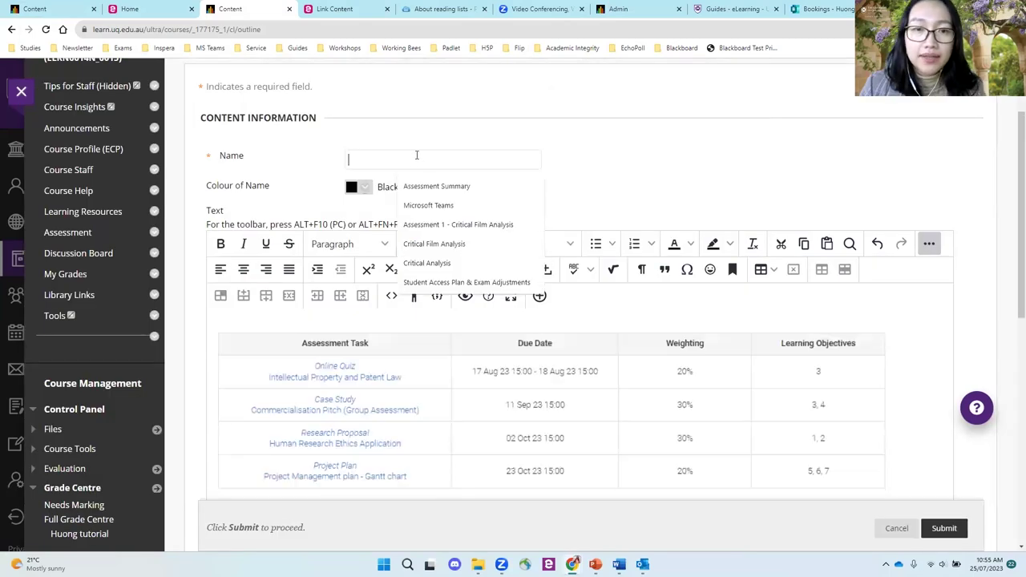
left_click(436, 186)
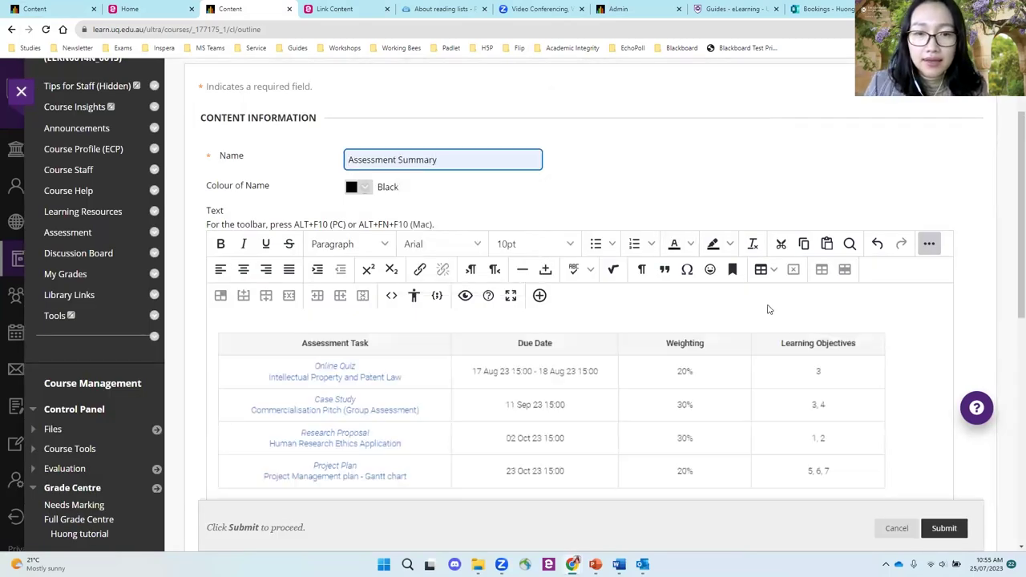
left_click(539, 296)
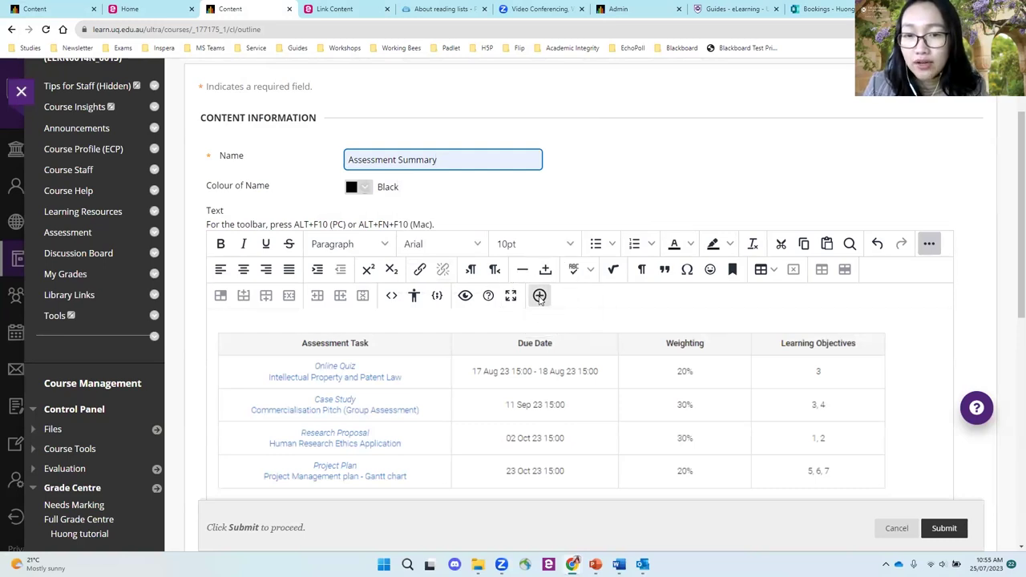
left_click(560, 377)
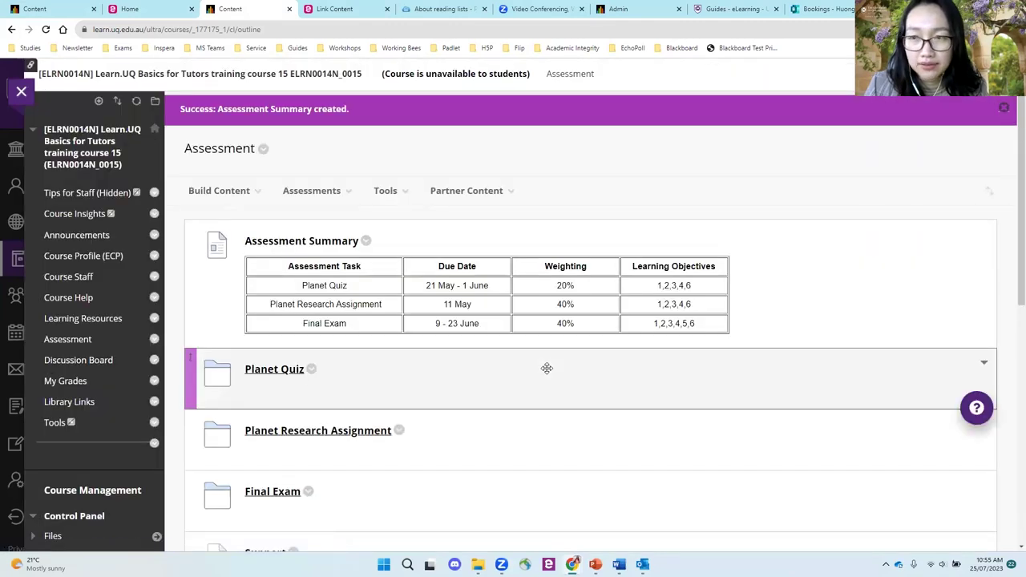
Scroll the Assessment page to review the new Assessment Summary and the Planet Quiz folder.
scroll(396, 340, "down", 8)
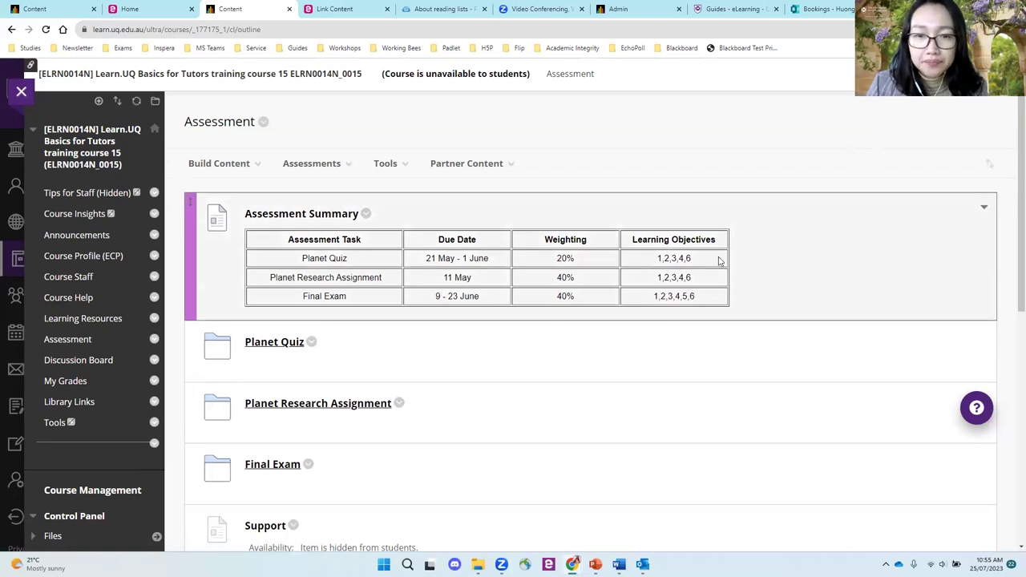
scroll(717, 258, "down", 2)
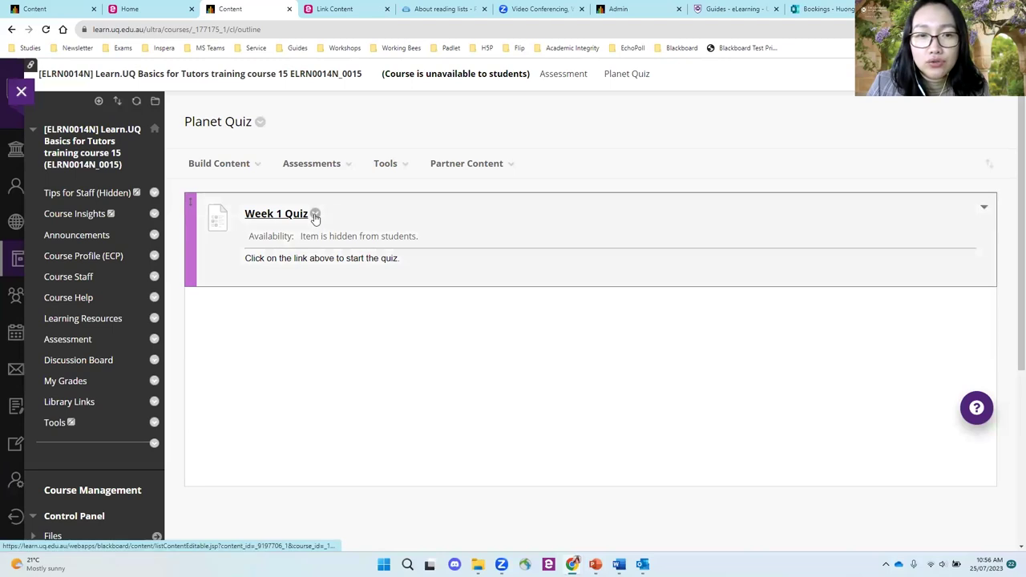
Make the Week 1 Quiz available to students and dismiss the success message.
left_click(316, 215)
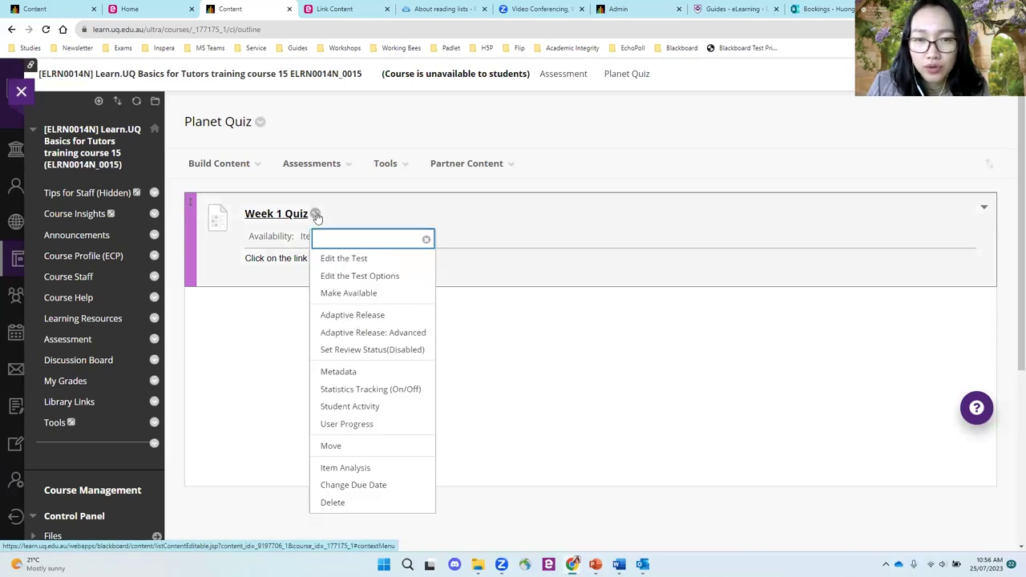
left_click(333, 296)
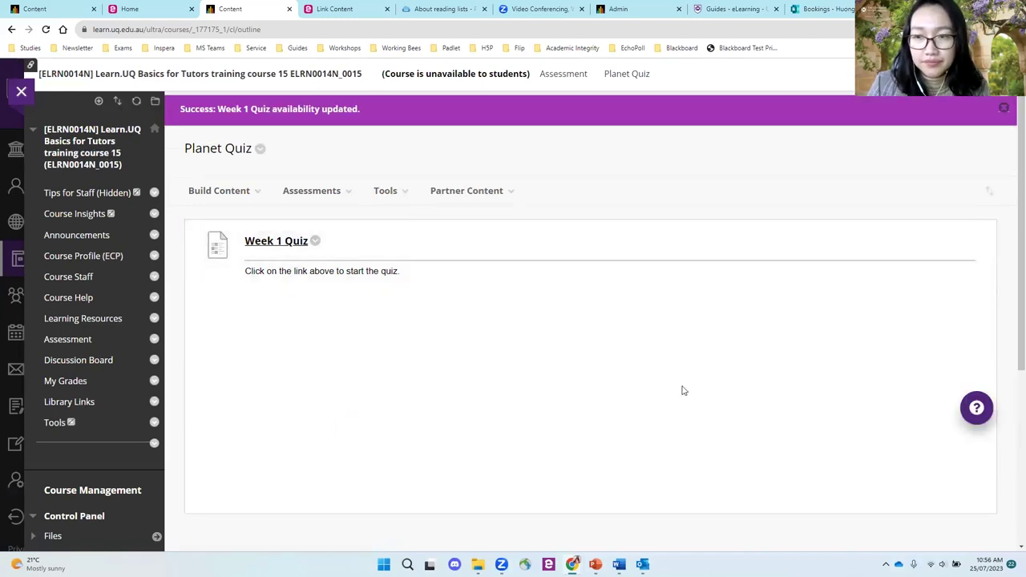
left_click(1003, 109)
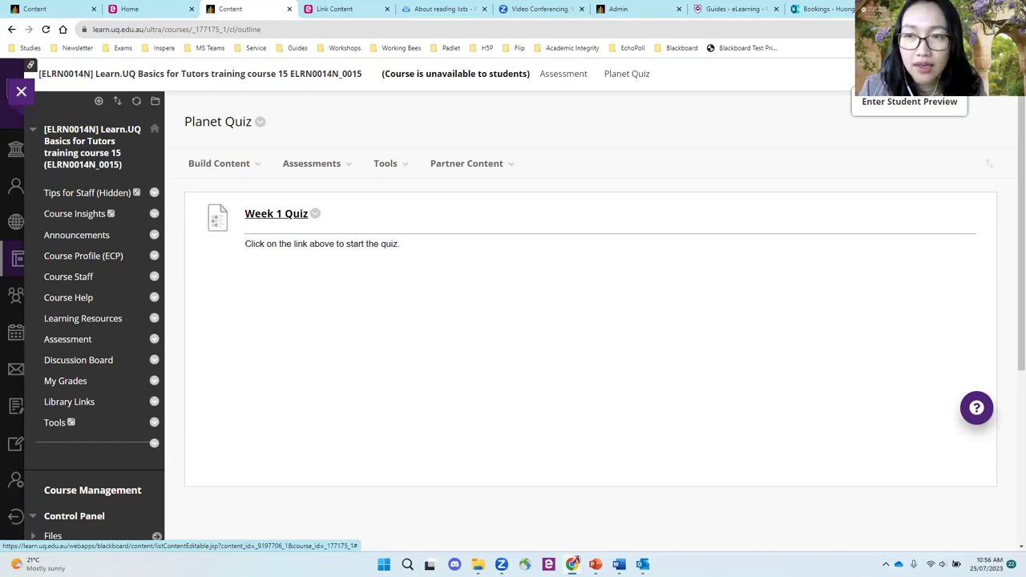
Enter Student Preview keeping the preview user and data, then open Assessment > Planet Quiz.
left_click(900, 74)
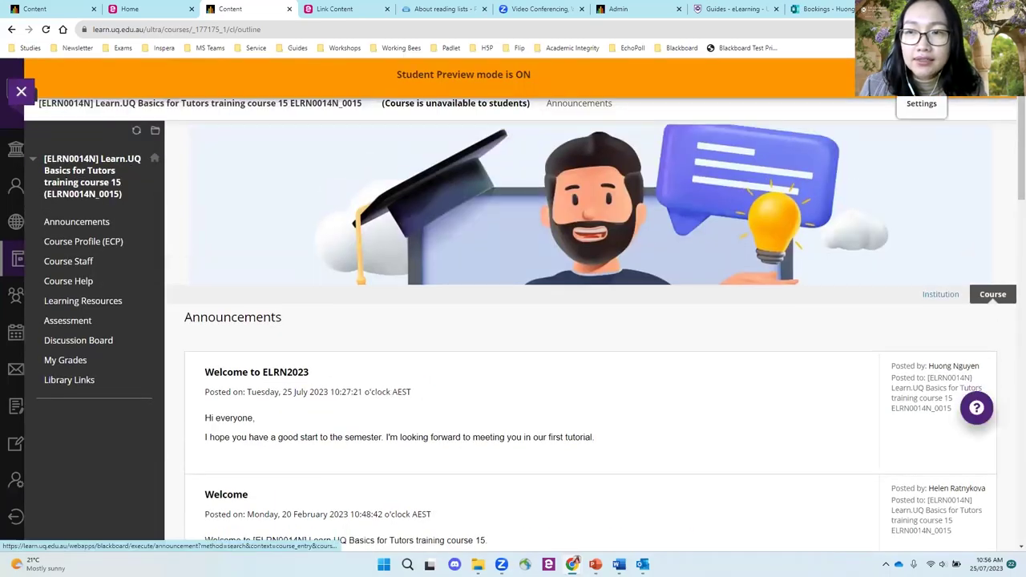
left_click(900, 74)
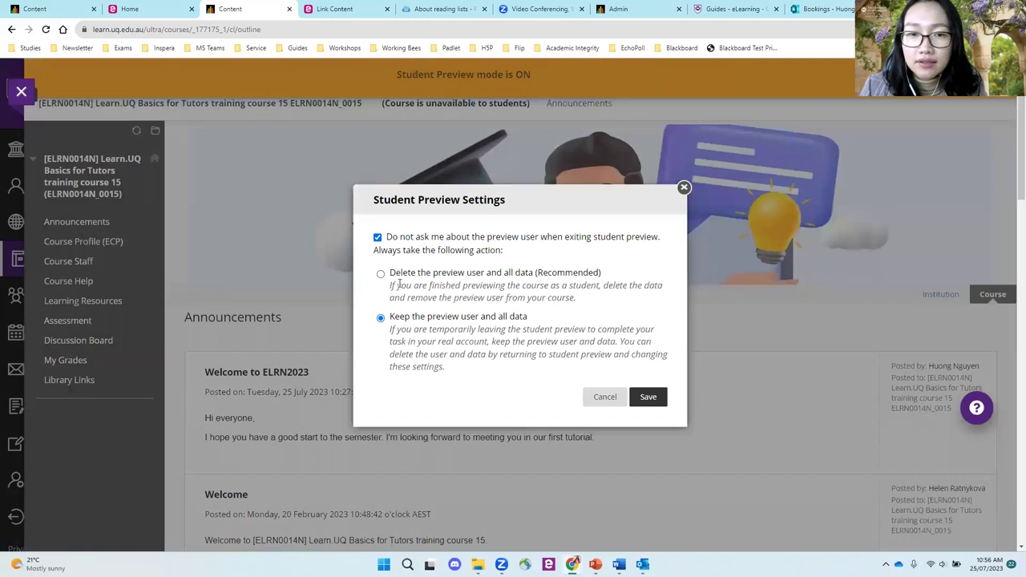
left_click(380, 318)
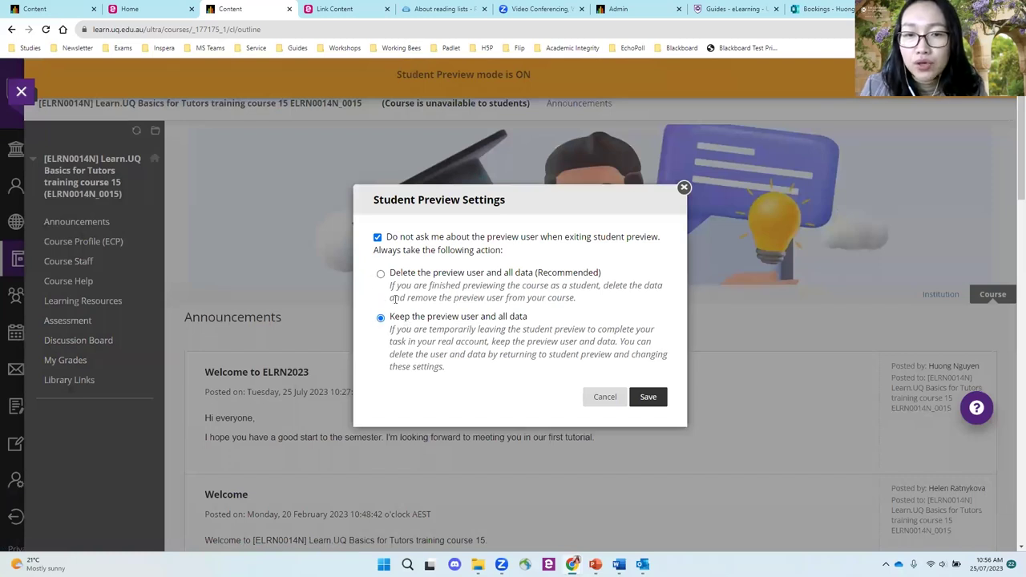
left_click(379, 239)
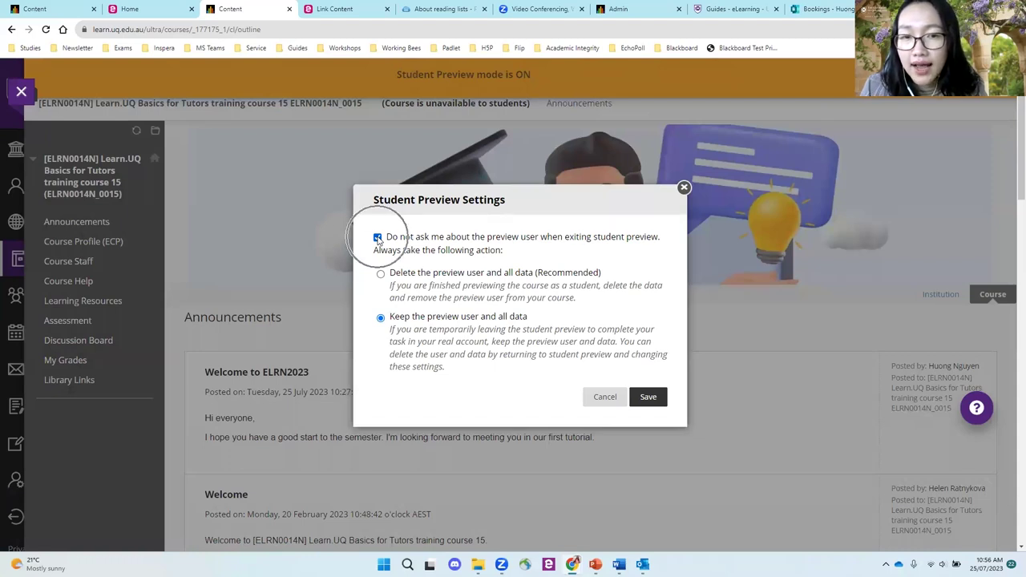
left_click(380, 326)
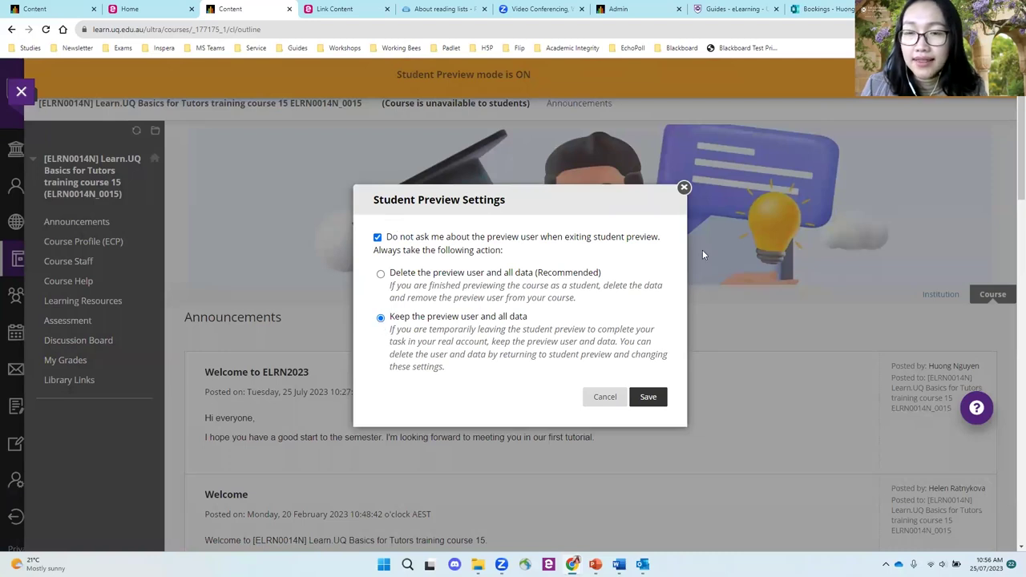
left_click(684, 187)
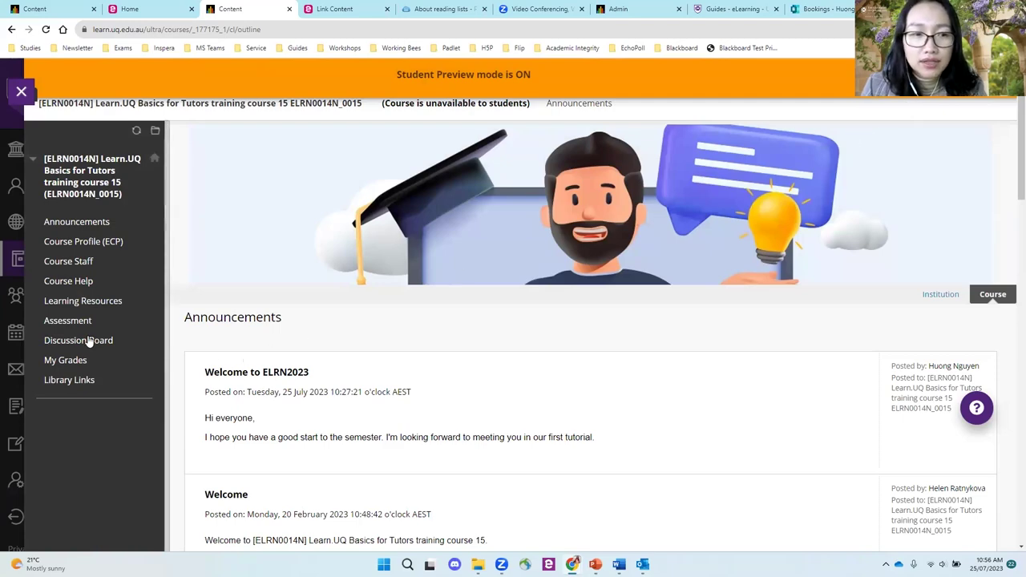
left_click(62, 324)
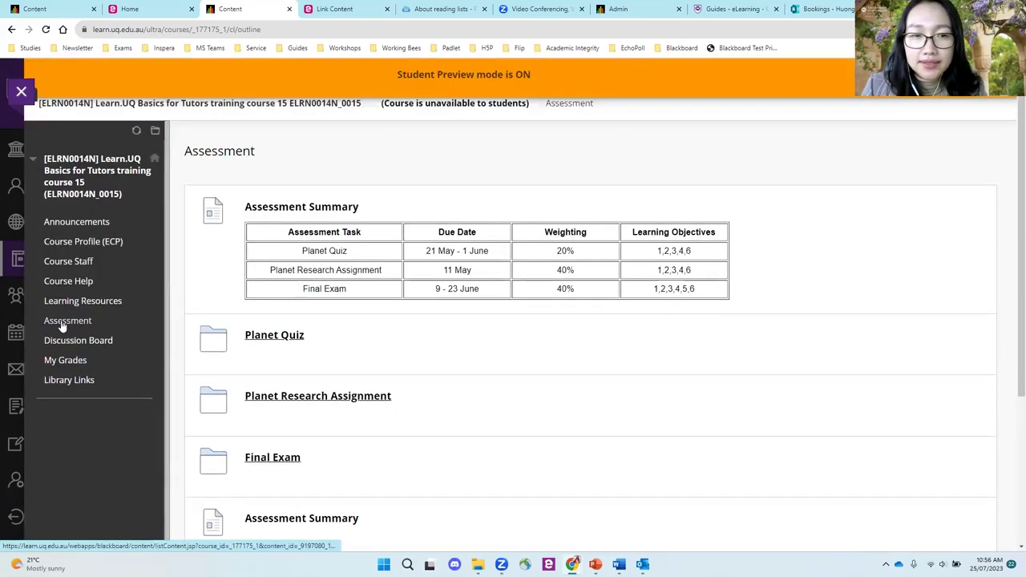
left_click(262, 340)
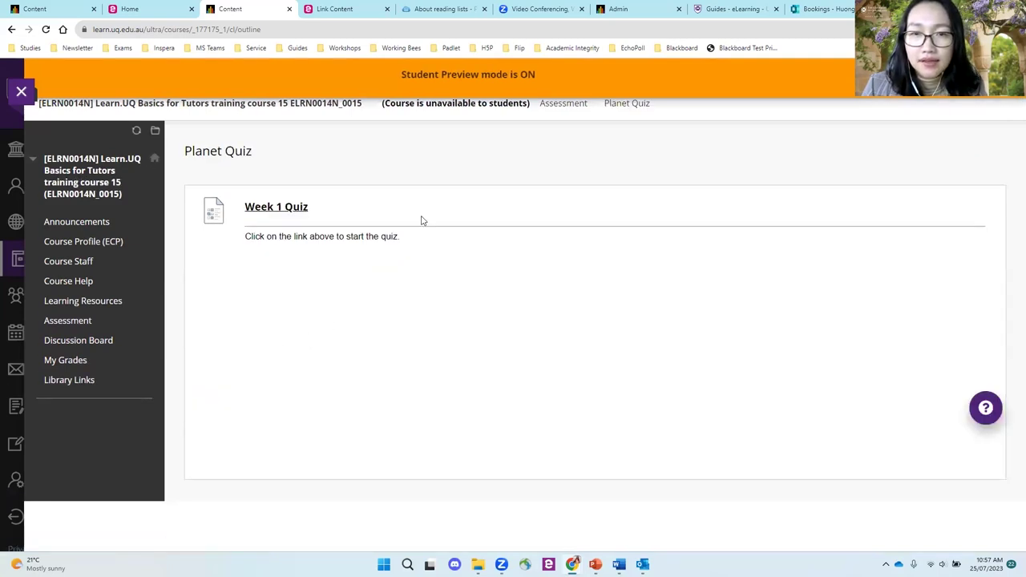
Begin the Week 1 Quiz, answering Sydney Roosters for Question 1 and Johnathon Thurston for Question 2.
left_click(284, 208)
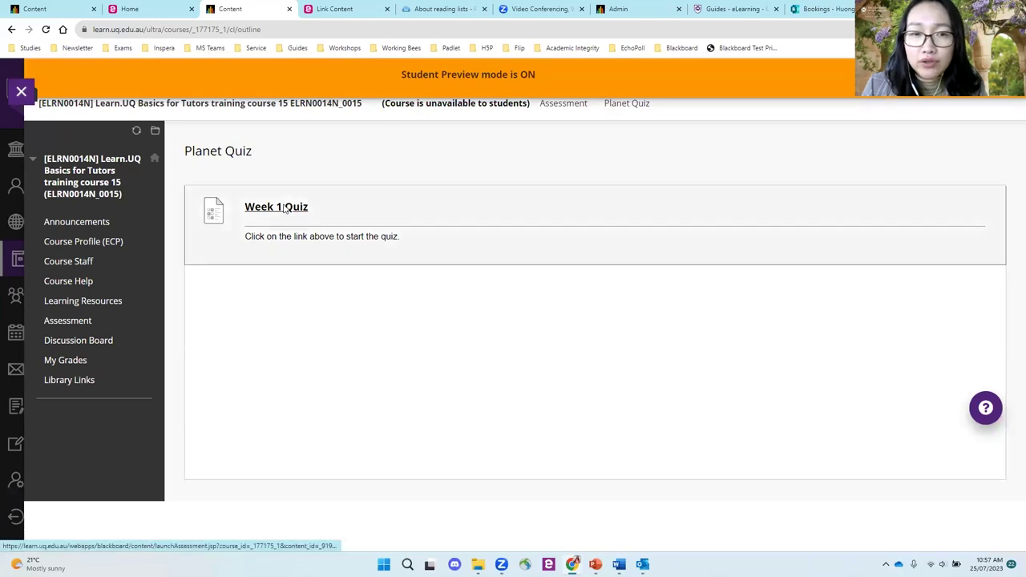
left_click(954, 368)
scroll(421, 353, "down", 2)
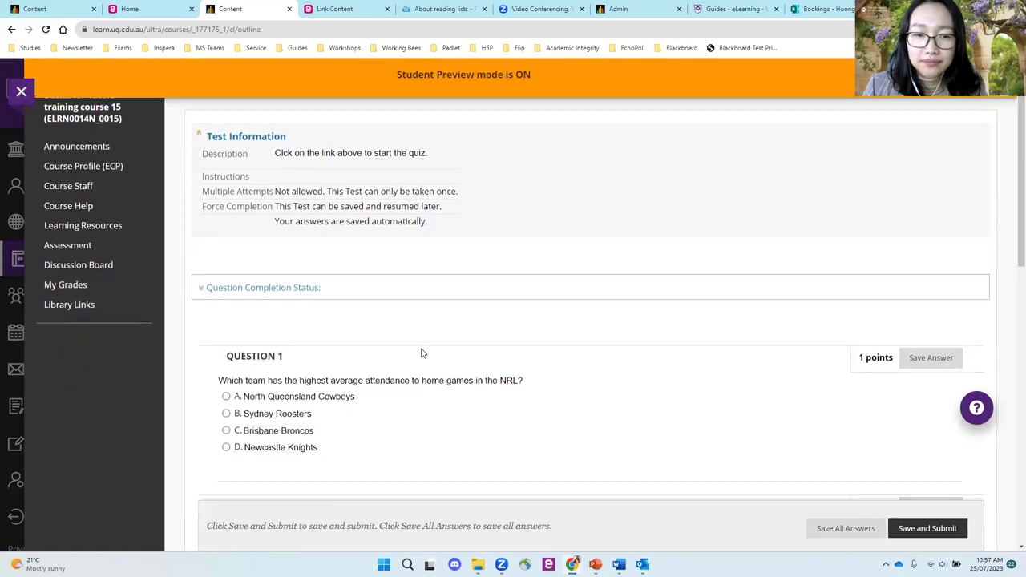
left_click(226, 329)
scroll(416, 368, "down", 1)
scroll(415, 368, "down", 2)
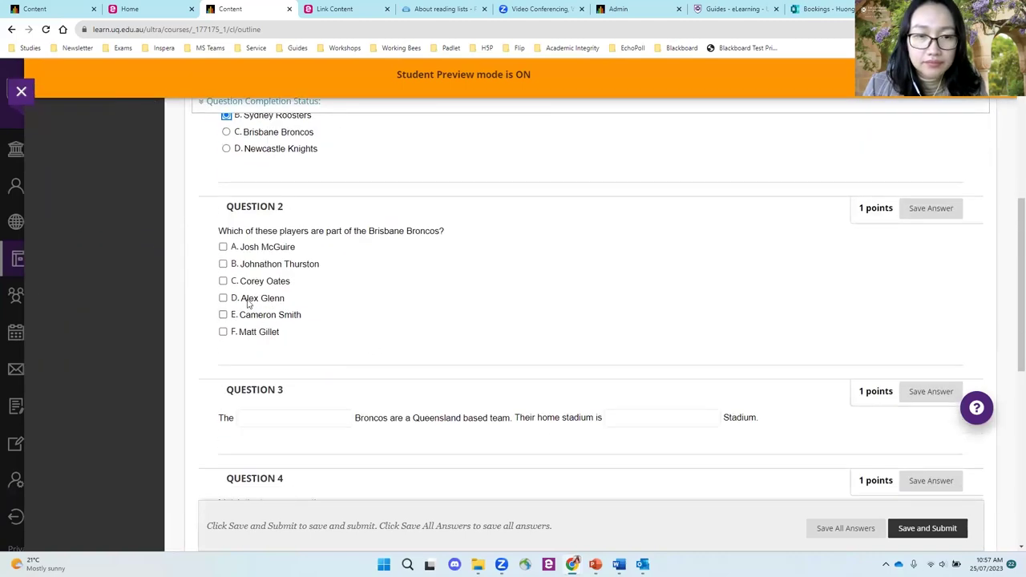
left_click(224, 265)
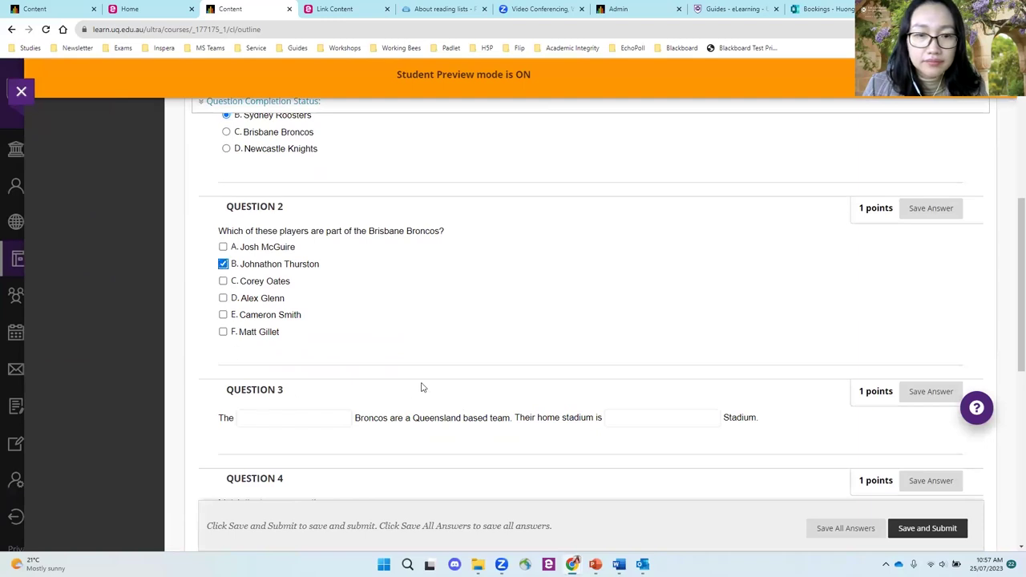
Fill in both Question 3 blanks, including the stadium blank.
scroll(455, 354, "up", 3)
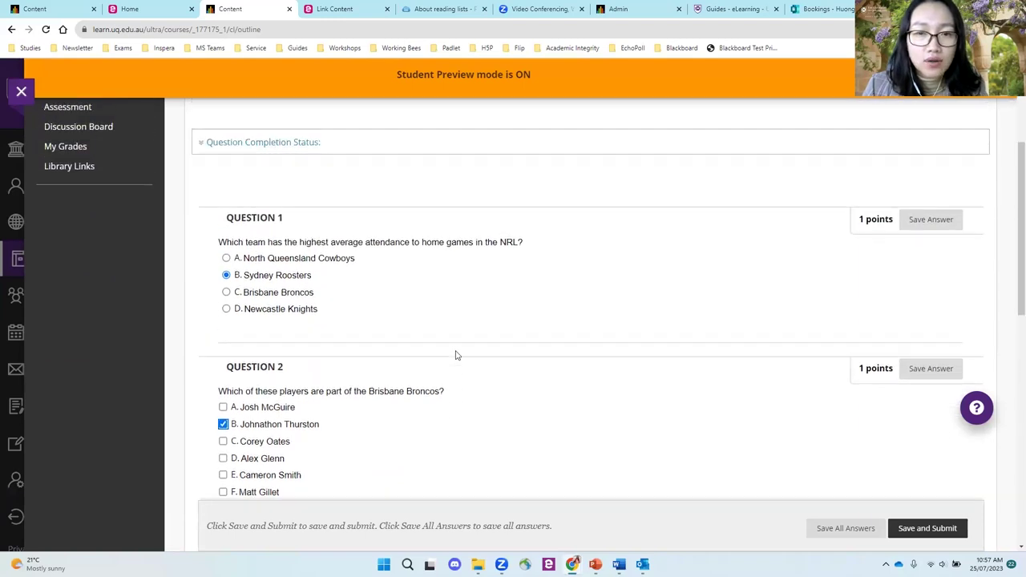
scroll(470, 353, "up", 2)
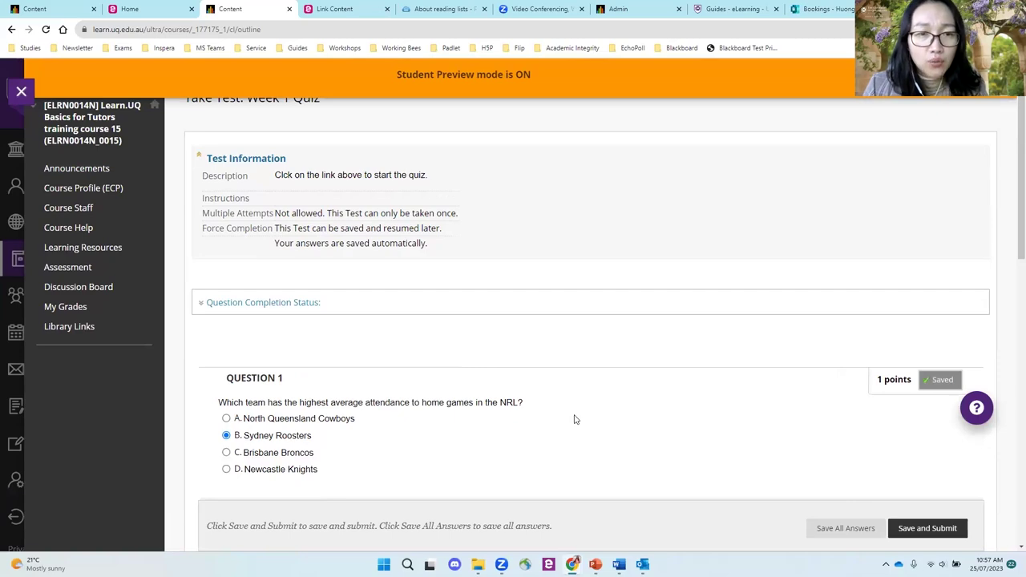
scroll(574, 419, "down", 7)
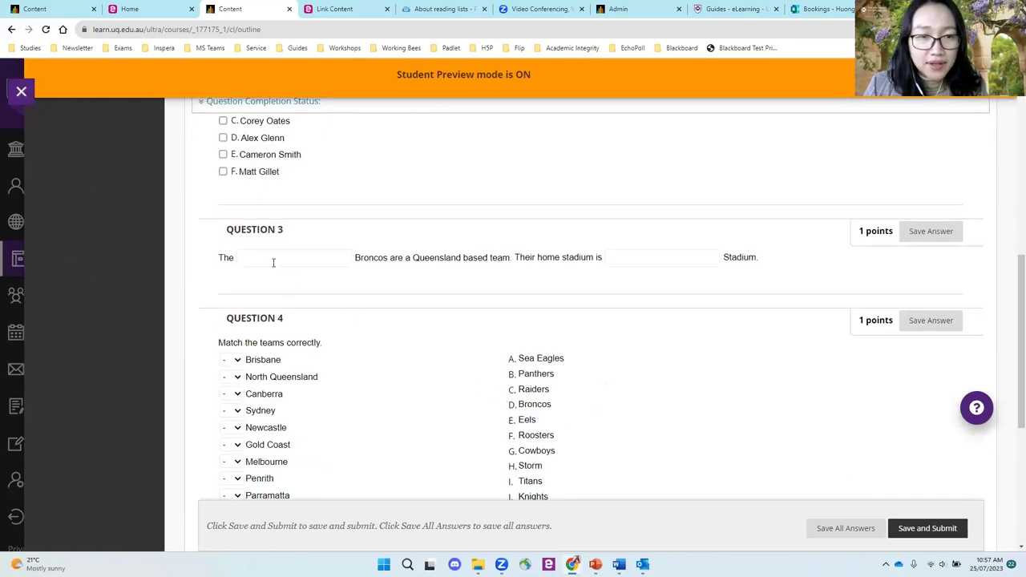
left_click(267, 257)
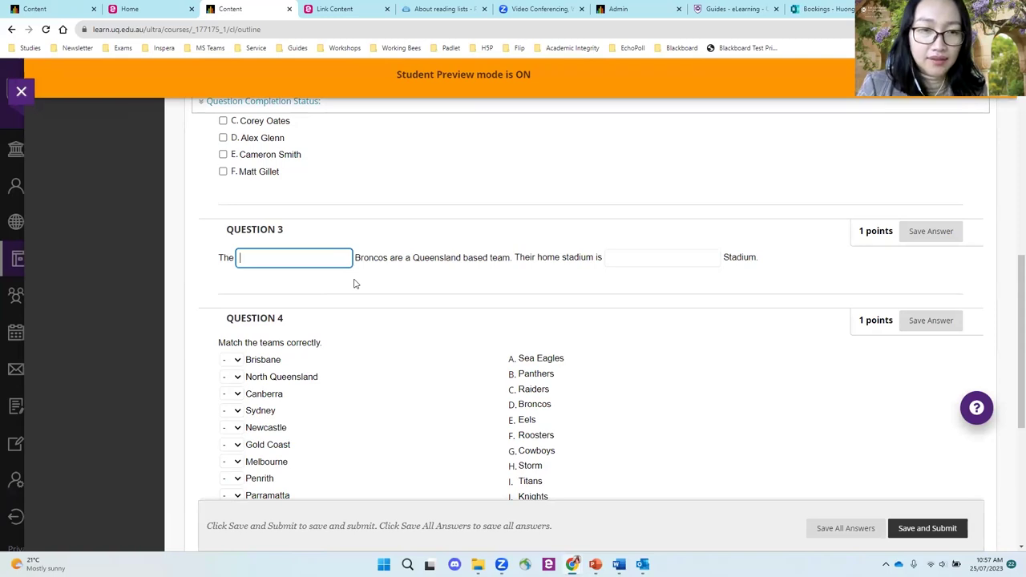
left_click(664, 257)
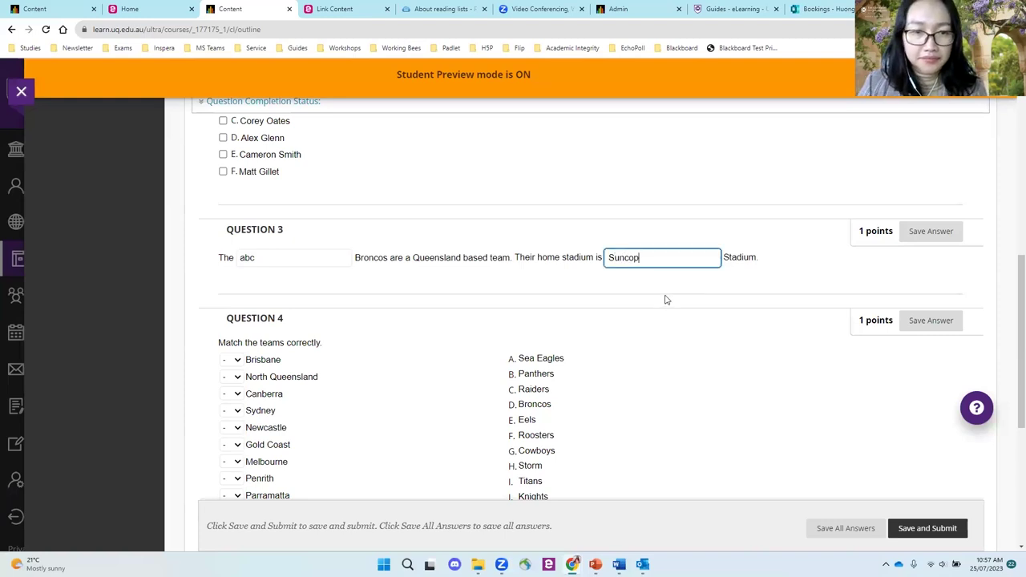
scroll(665, 299, "down", 2)
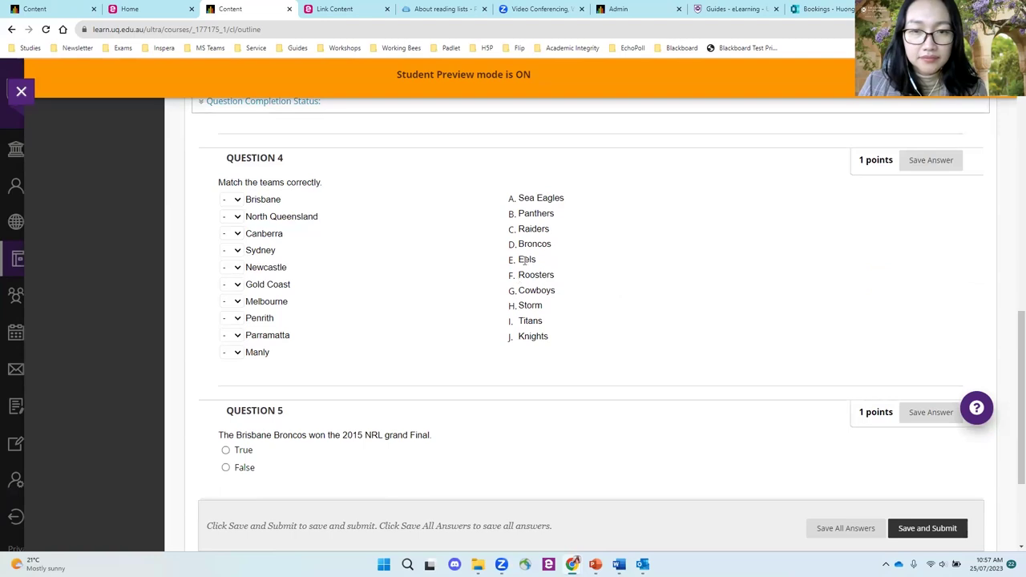
Match Question 4's teams: Brisbane D, North Queensland A, Canberra B, Sydney C, Newcastle C, Gold Coast G, Melbourne D, Penrith H, Parramatta F, Manly J.
left_click(237, 200)
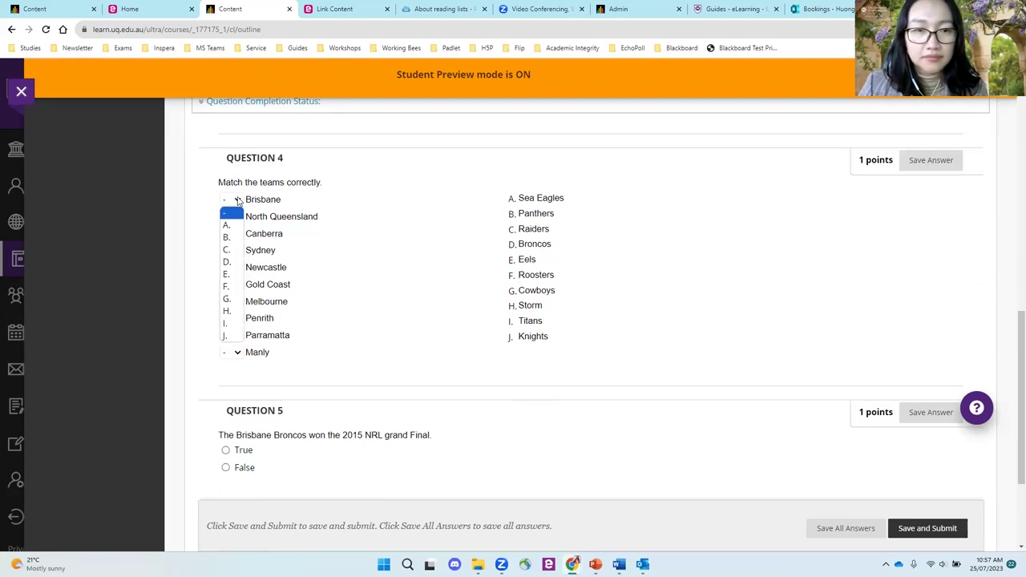
left_click(229, 265)
left_click(237, 216)
left_click(237, 245)
left_click(238, 234)
left_click(234, 274)
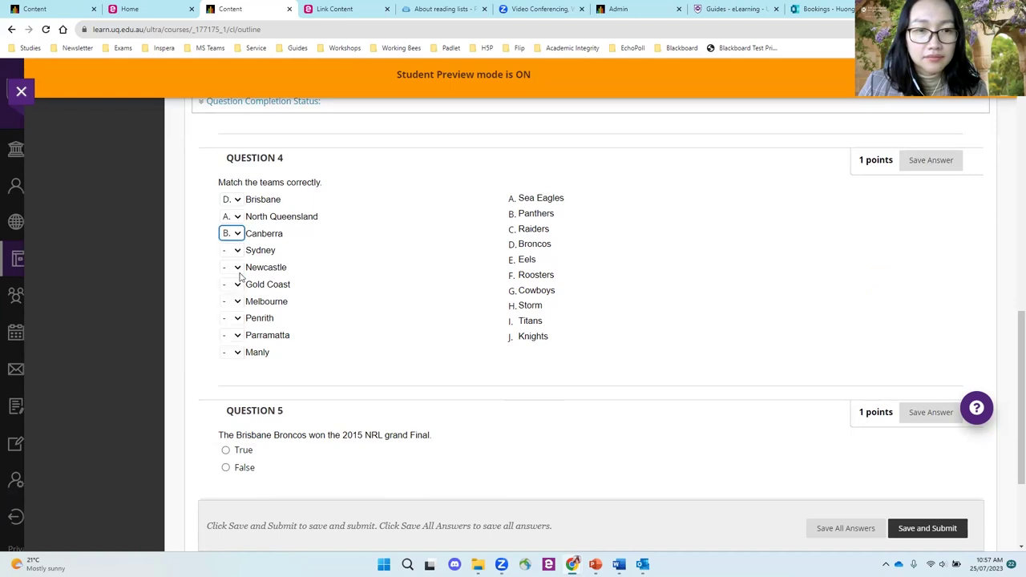
left_click(238, 251)
left_click(228, 299)
left_click(238, 268)
left_click(227, 318)
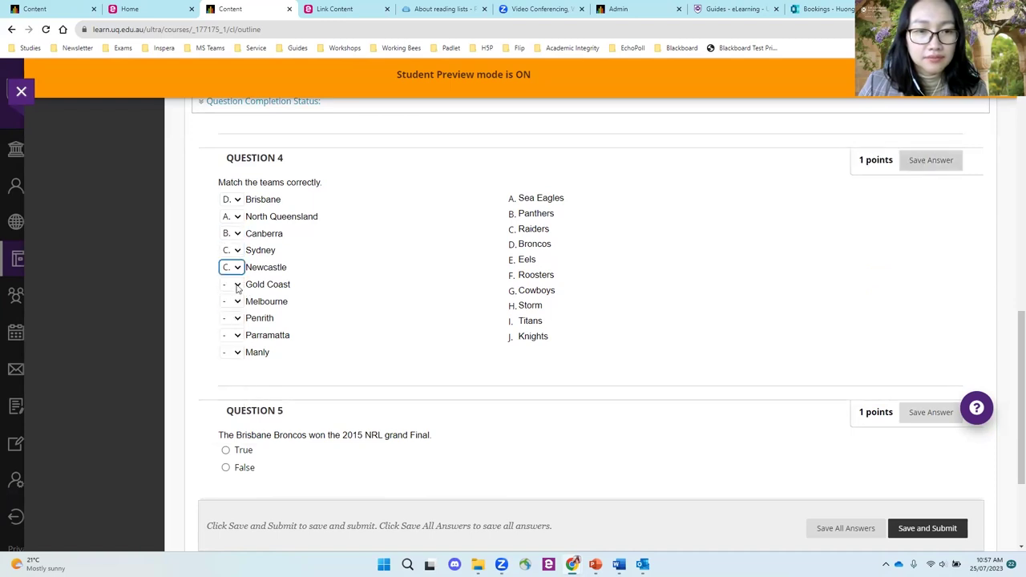
left_click(238, 285)
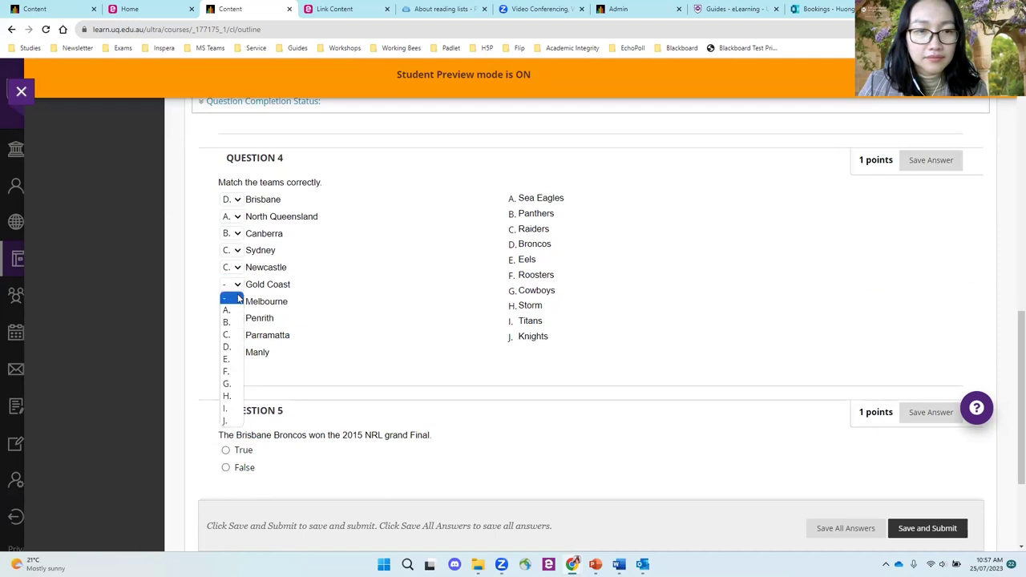
left_click(228, 369)
left_click(237, 303)
left_click(228, 360)
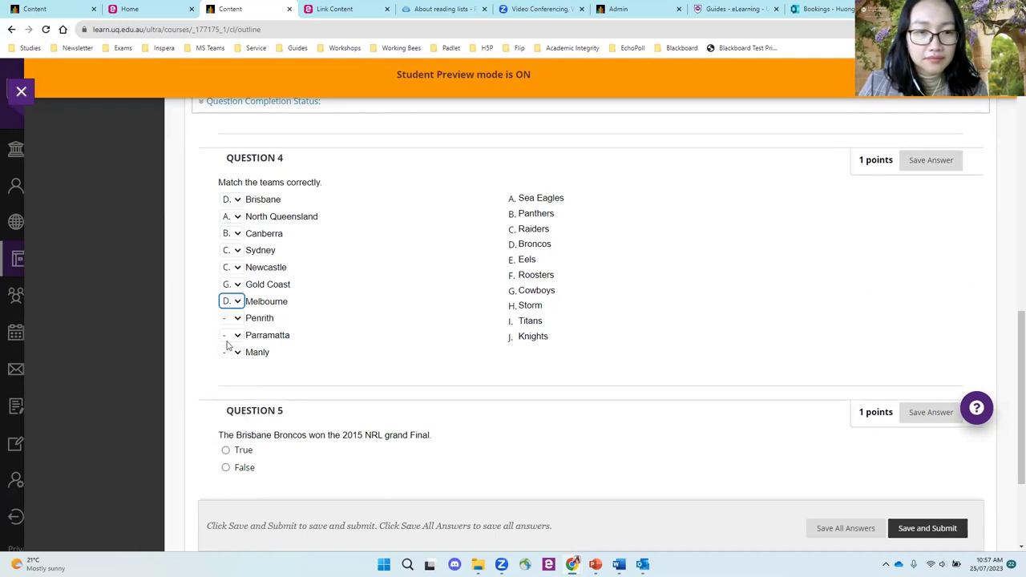
left_click(239, 319)
left_click(227, 431)
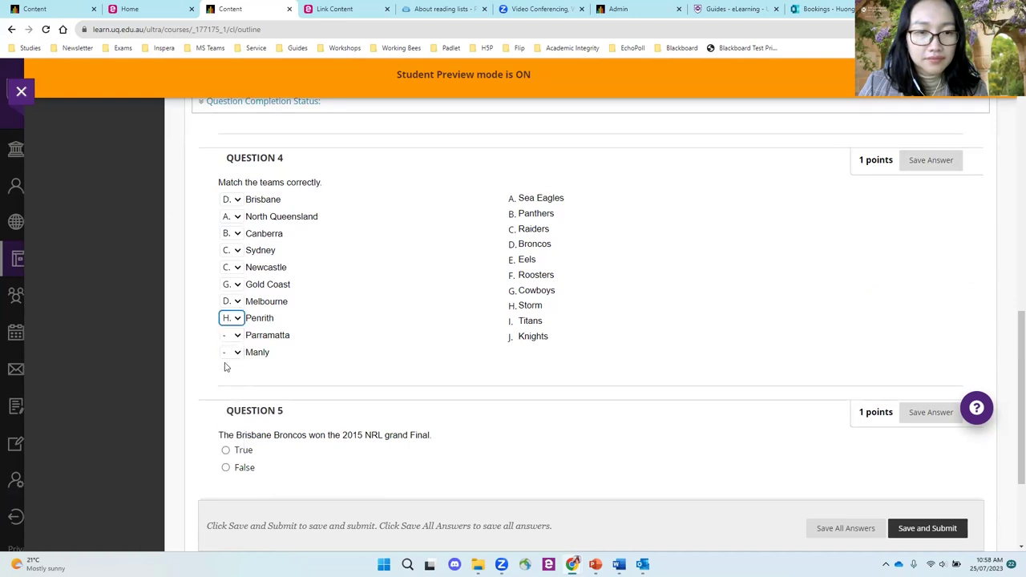
left_click(237, 337)
left_click(233, 423)
left_click(238, 352)
left_click(229, 489)
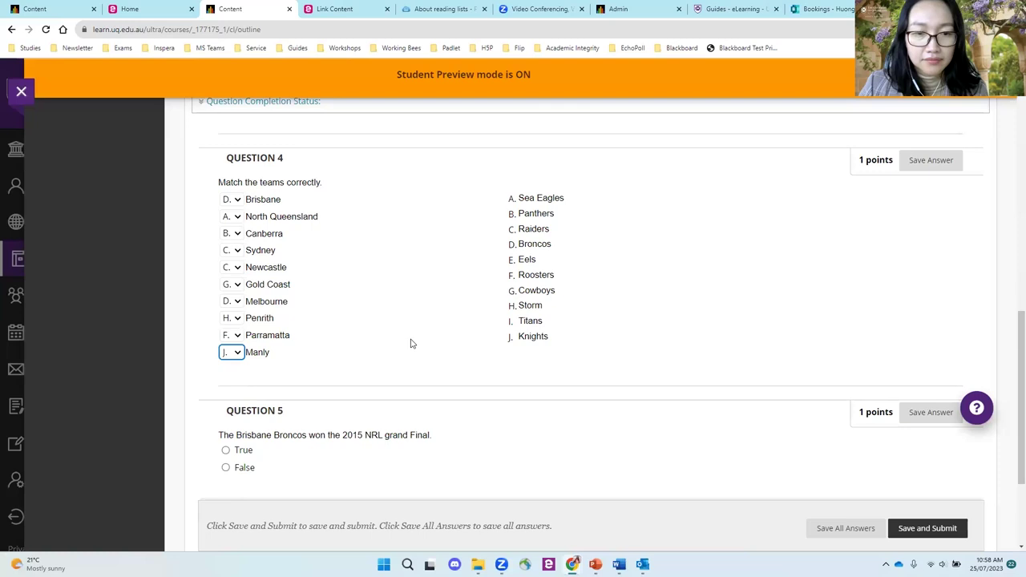
Answer True for Question 5 and c for Question 6, then submit the attempt.
scroll(428, 326, "down", 1)
scroll(429, 326, "down", 1)
left_click(226, 289)
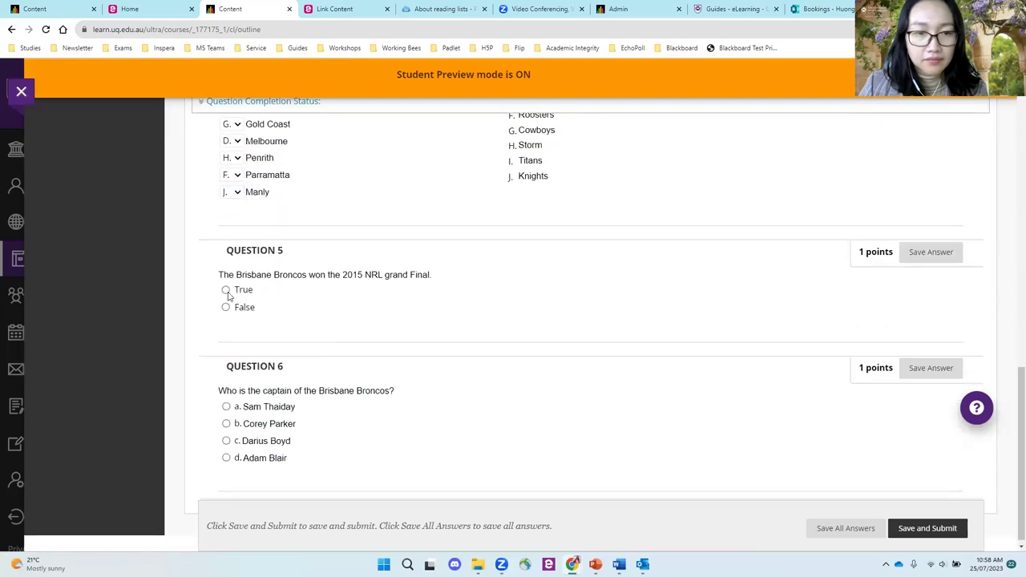
scroll(407, 408, "down", 1)
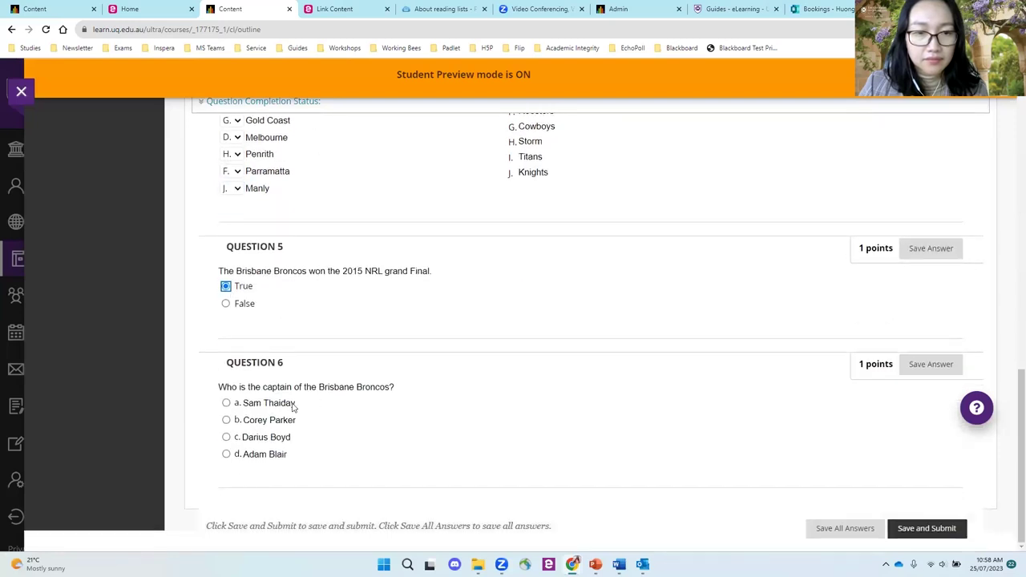
left_click(226, 438)
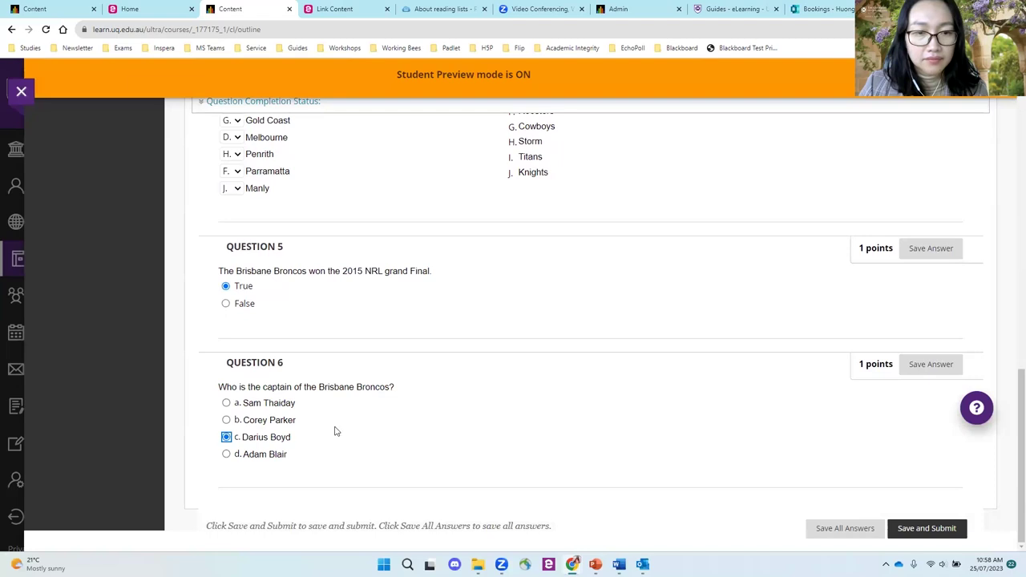
left_click(928, 531)
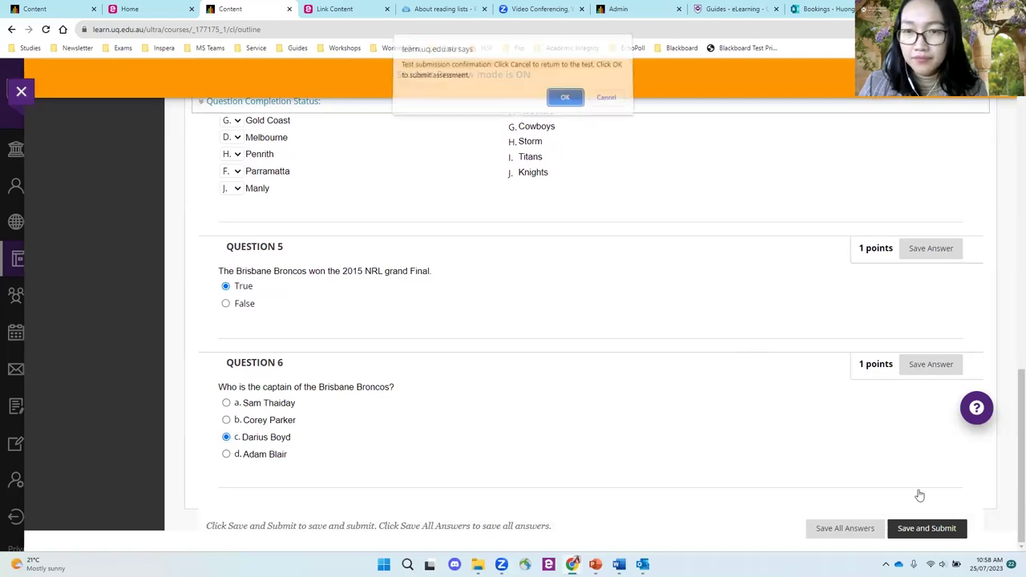
Confirm submission of the Week 1 Quiz (0.1 out of 6), review the results, and exit Student Preview.
left_click(564, 103)
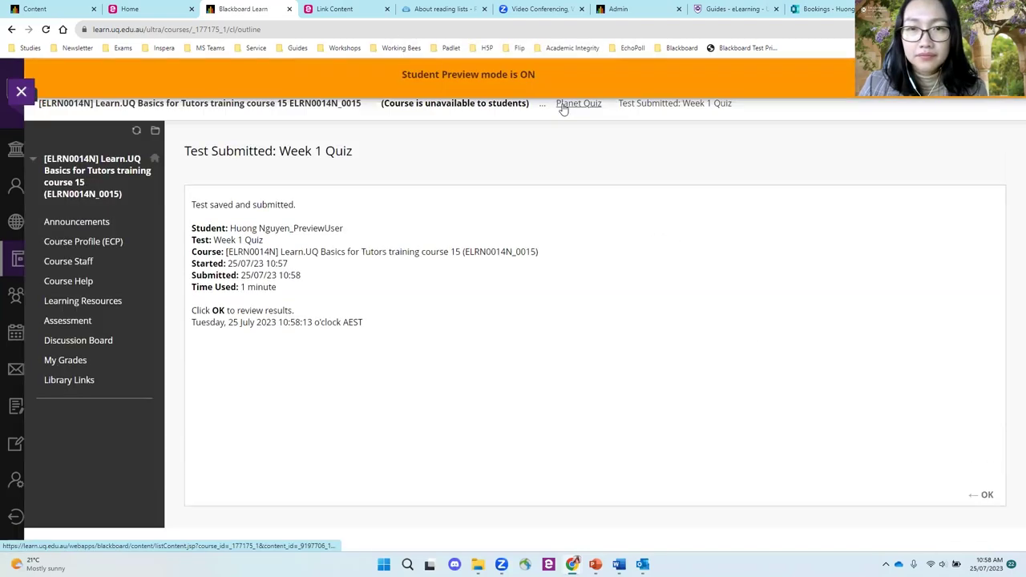
left_click(983, 496)
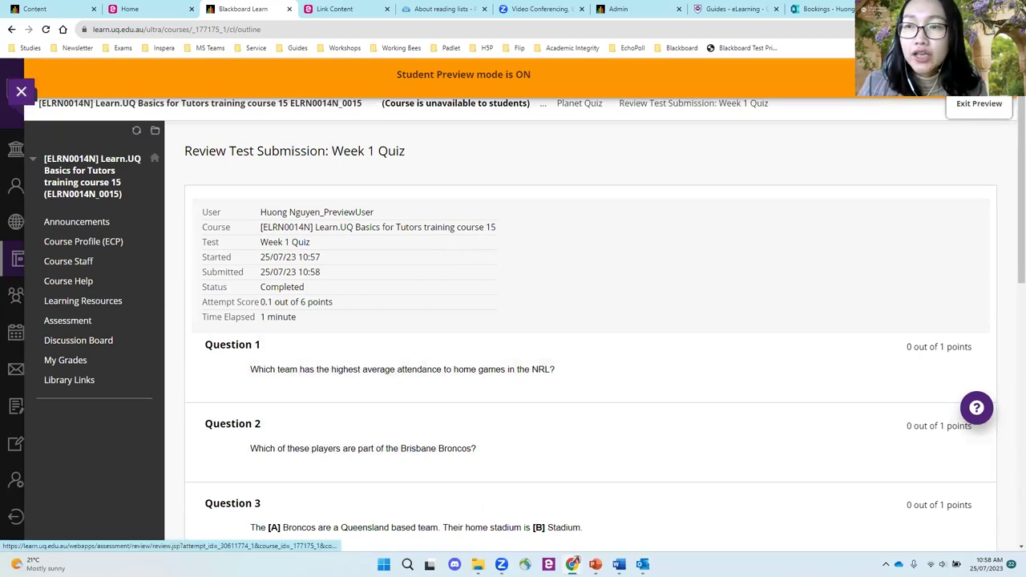
left_click(981, 104)
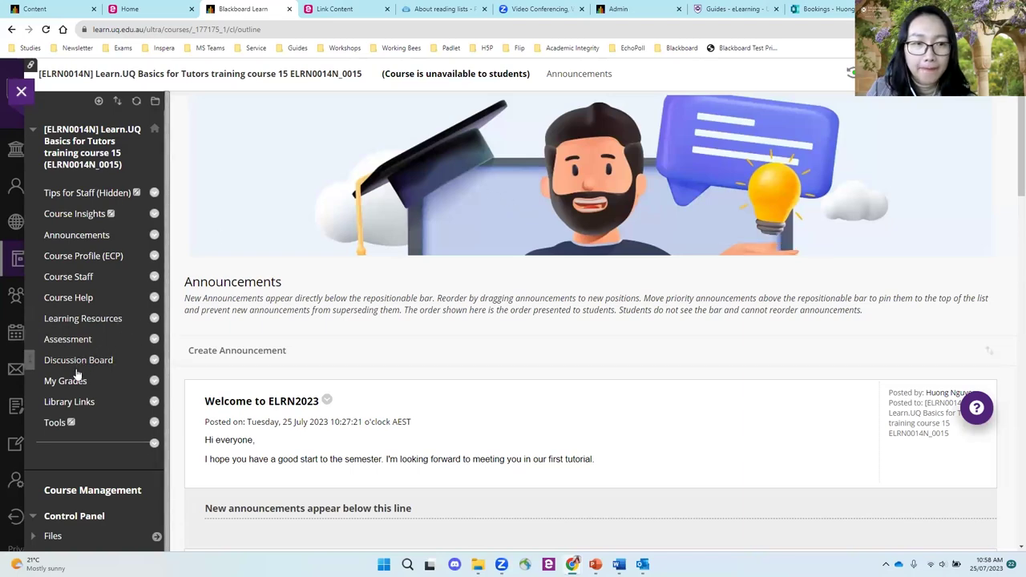
Open the Planet Research Assignment folder under Assessment and check its Build Content options.
left_click(70, 341)
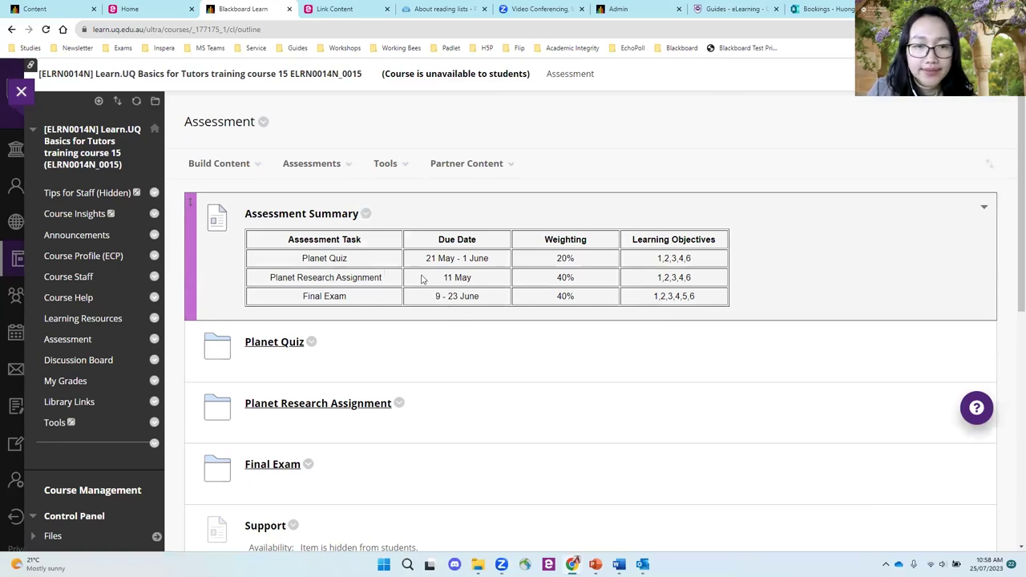
left_click(315, 405)
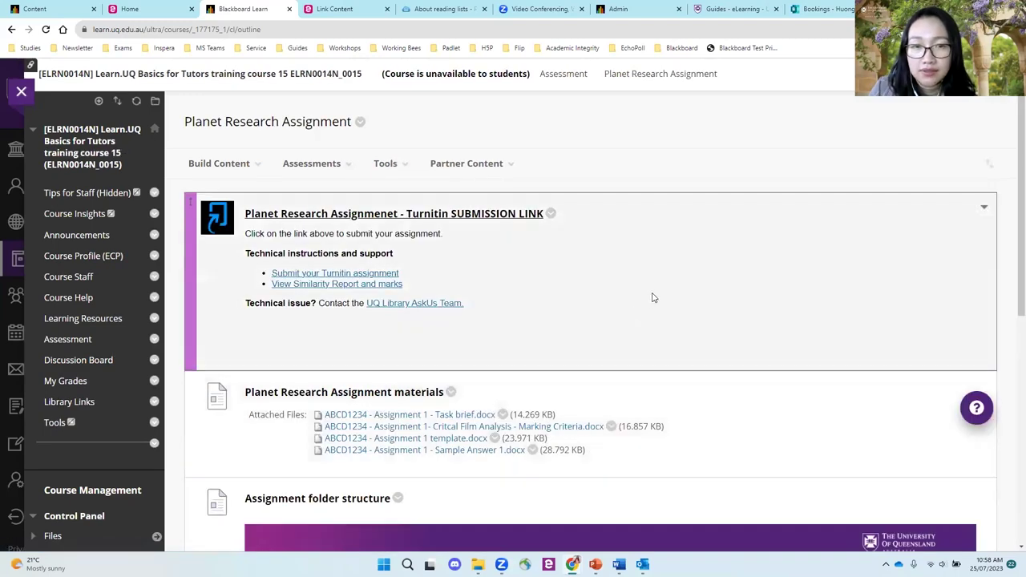
scroll(652, 293, "down", 1)
scroll(652, 293, "up", 1)
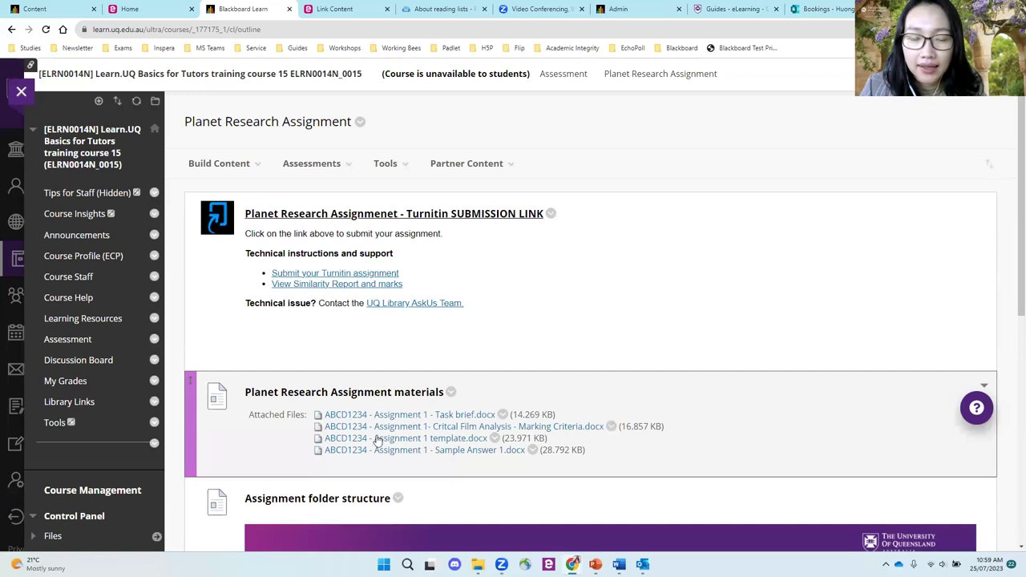
left_click(219, 163)
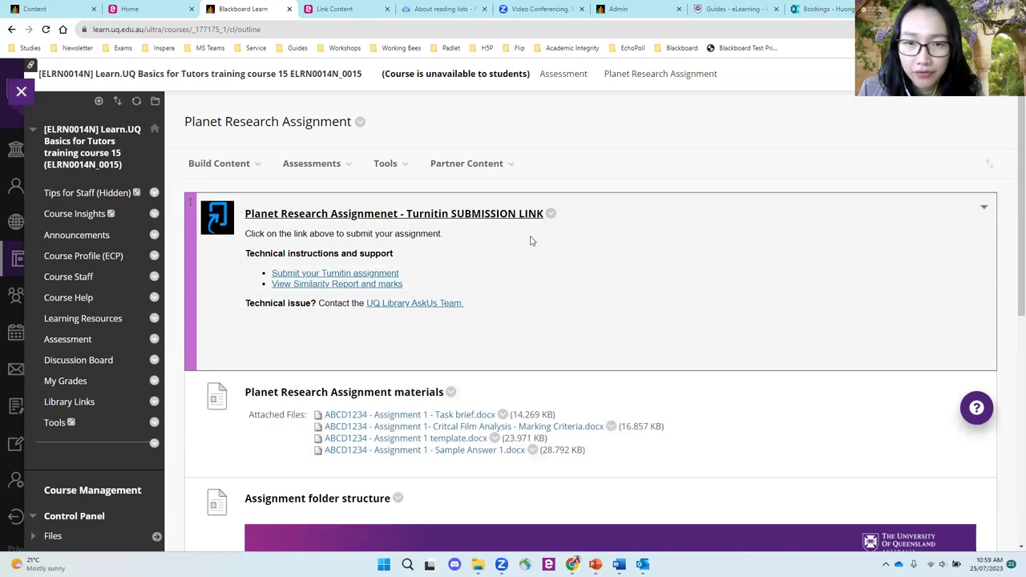
Return to Assessment, view the Final Exam folder's ABCD1234 End-of-semester Exam, then open the Full Grade Centre.
left_click(563, 74)
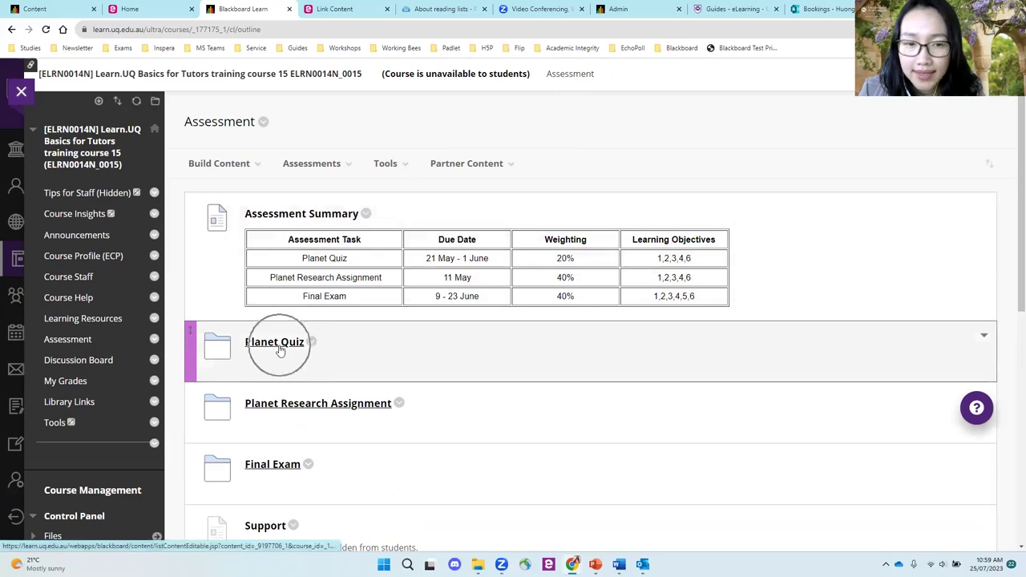
scroll(276, 348, "down", 2)
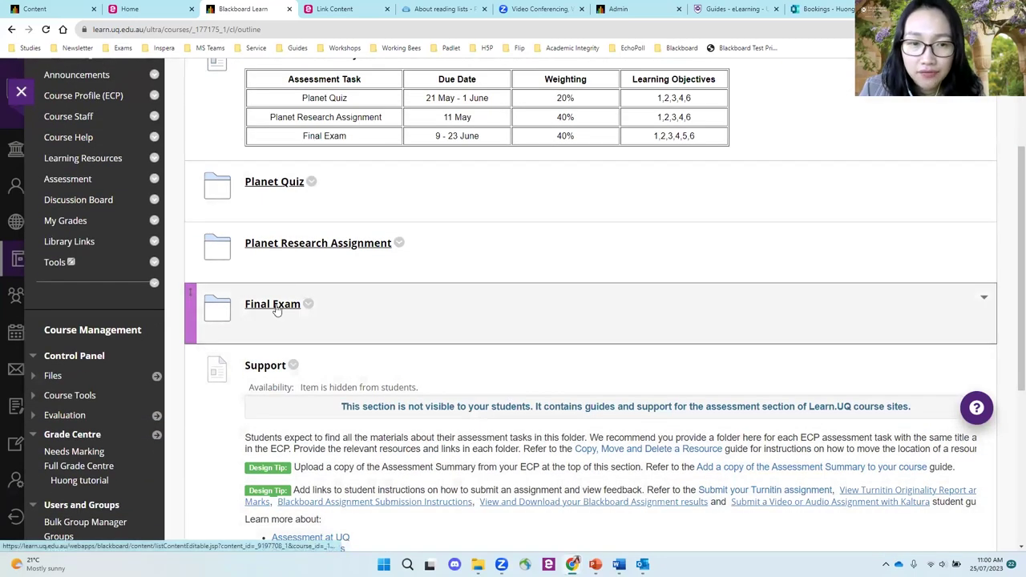
left_click(275, 312)
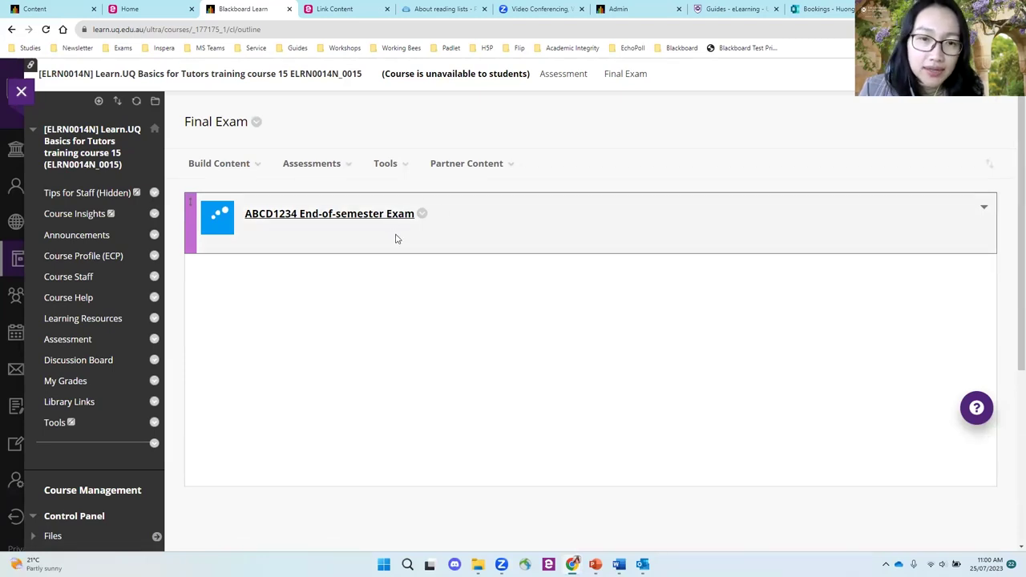
scroll(92, 381, "down", 3)
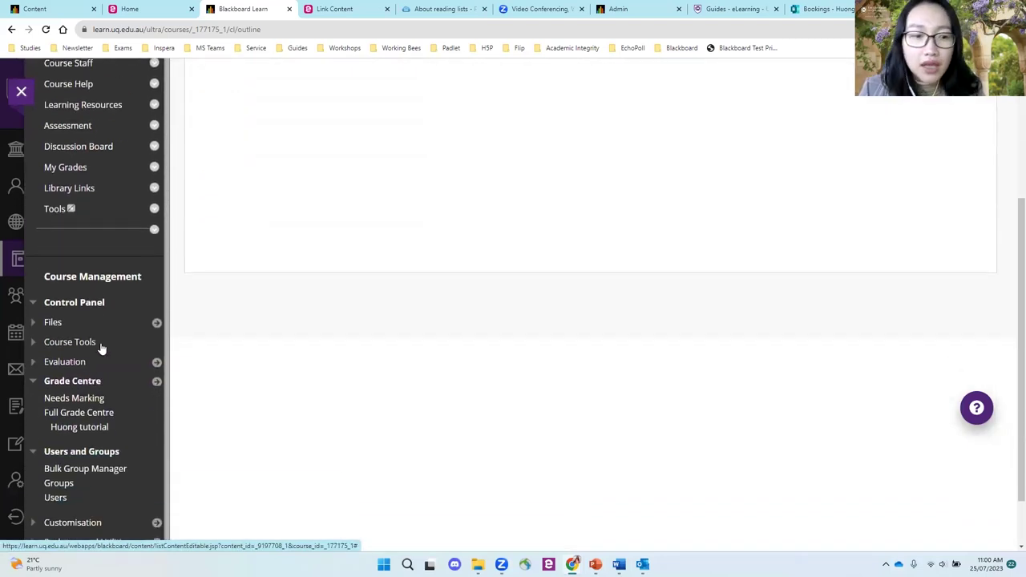
left_click(70, 416)
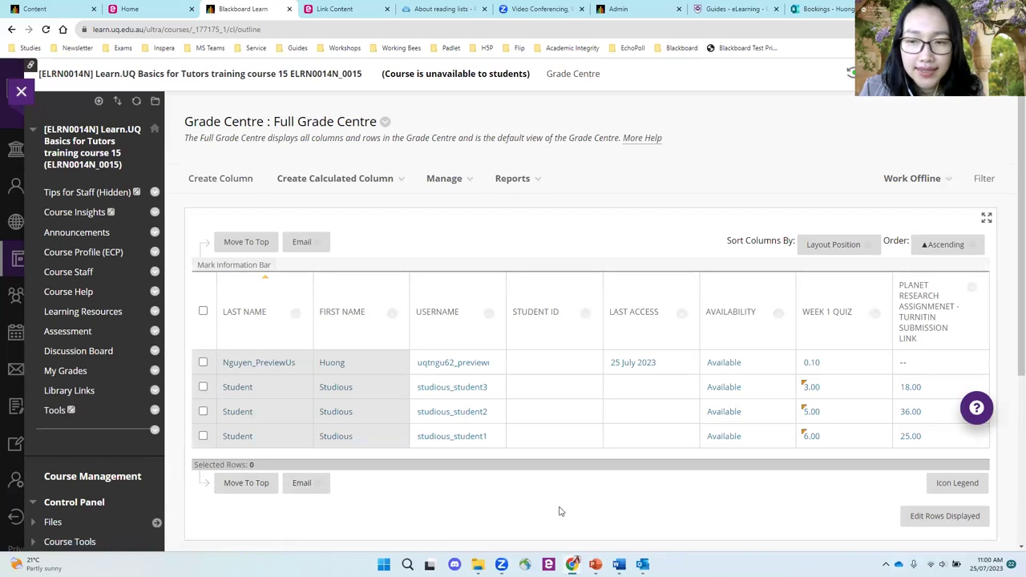
Inspect Week 1 Quiz scores: preview user's 0.10 beside 3.00, 5.00 and 6.00, plus Turnitin marks.
mouse_move(809, 314)
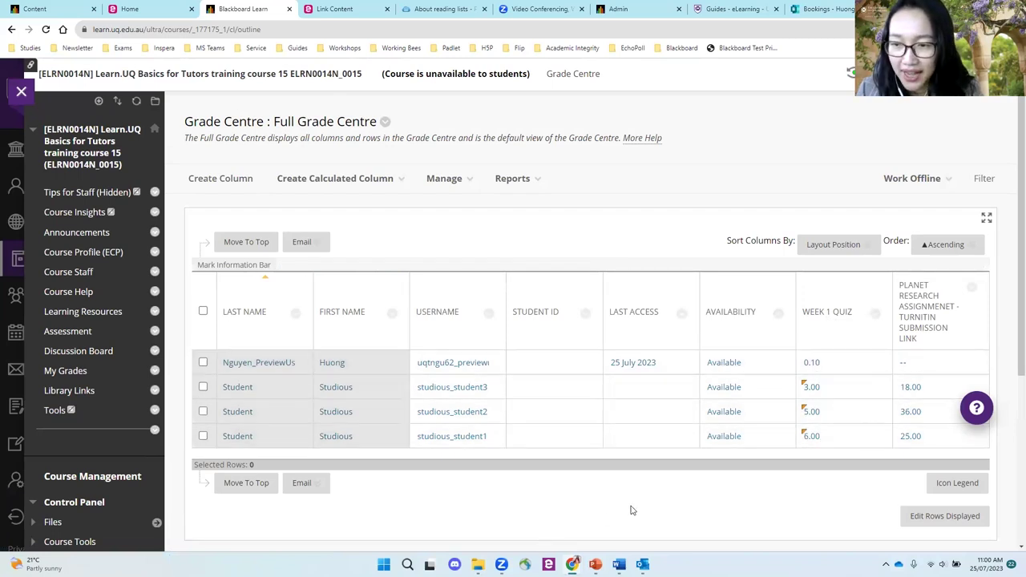
mouse_move(926, 290)
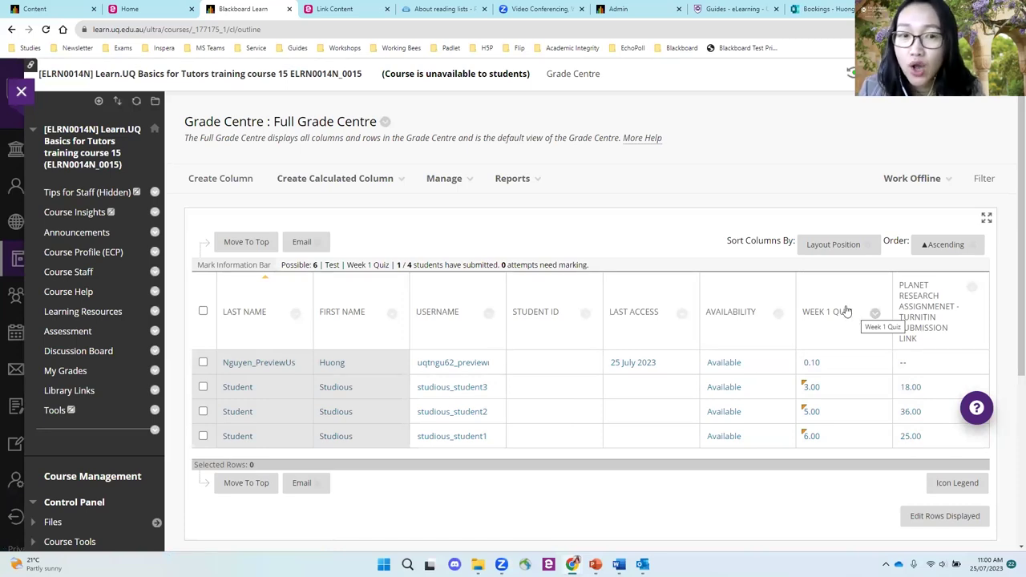
mouse_move(337, 177)
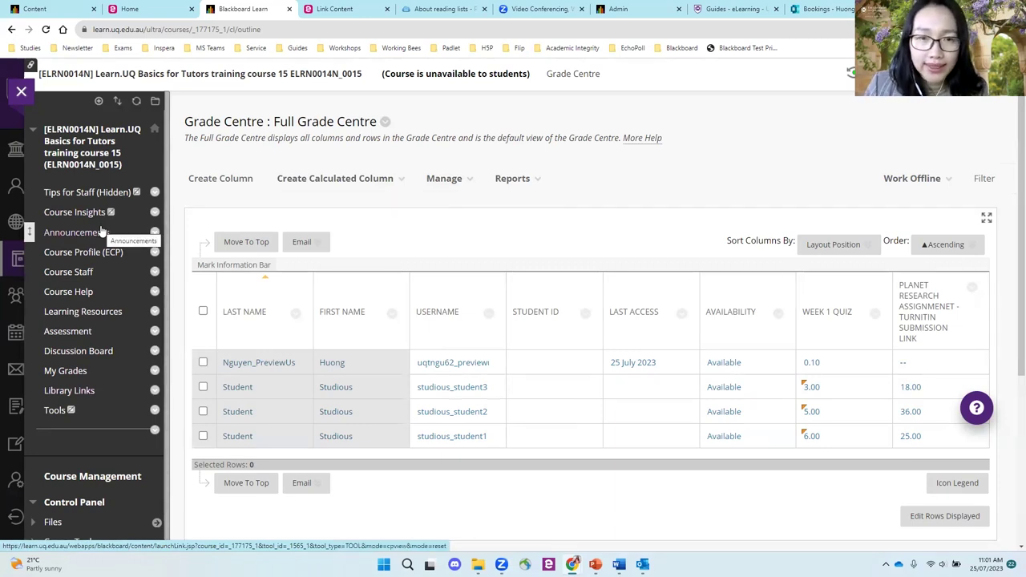
Browse Learning Resources: lecture recordings, Zoom tutorial, reading list, subject guides and Week 1–3 folders.
left_click(96, 316)
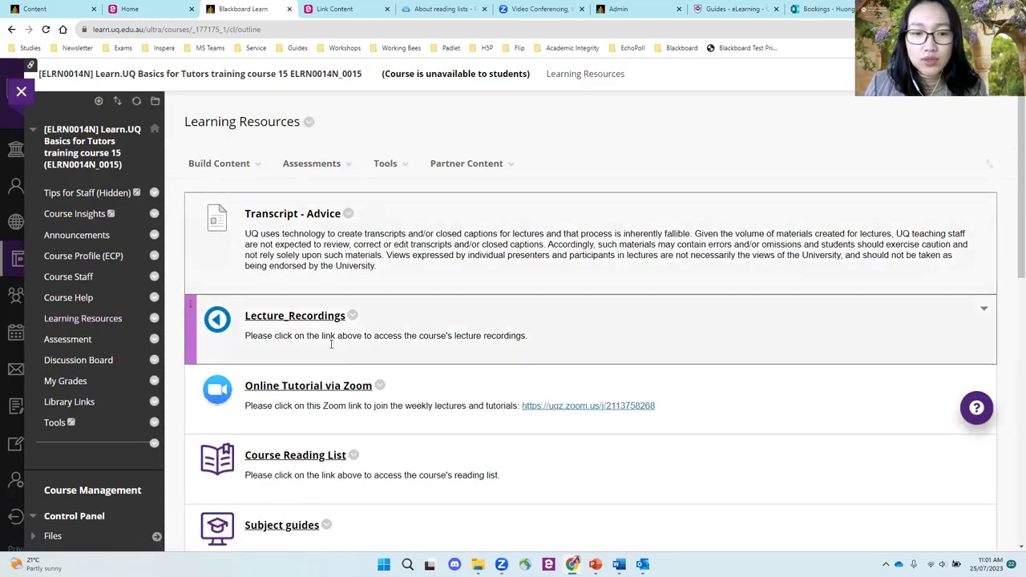
scroll(337, 362, "down", 2)
scroll(337, 360, "down", 3)
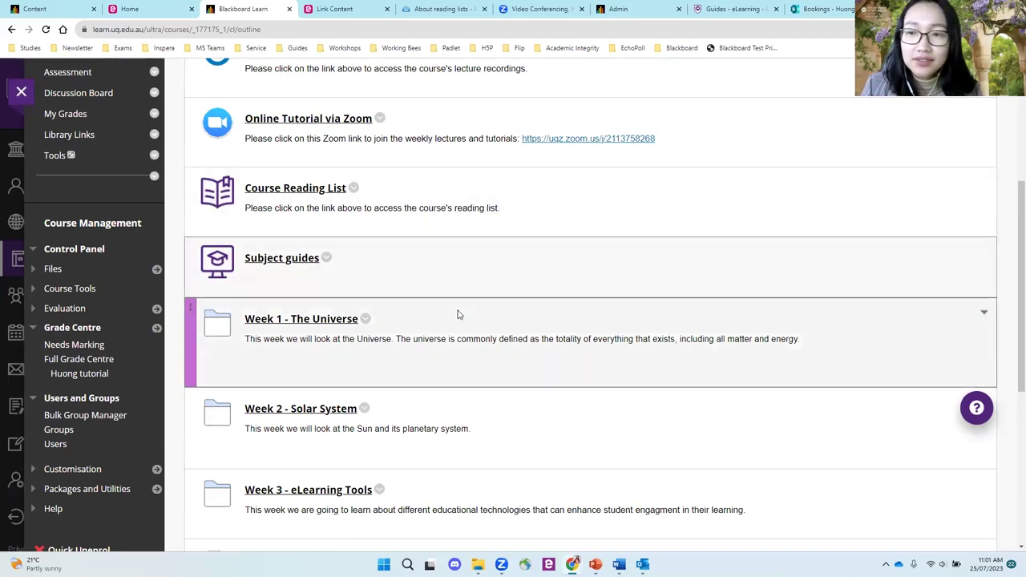
scroll(476, 309, "up", 5)
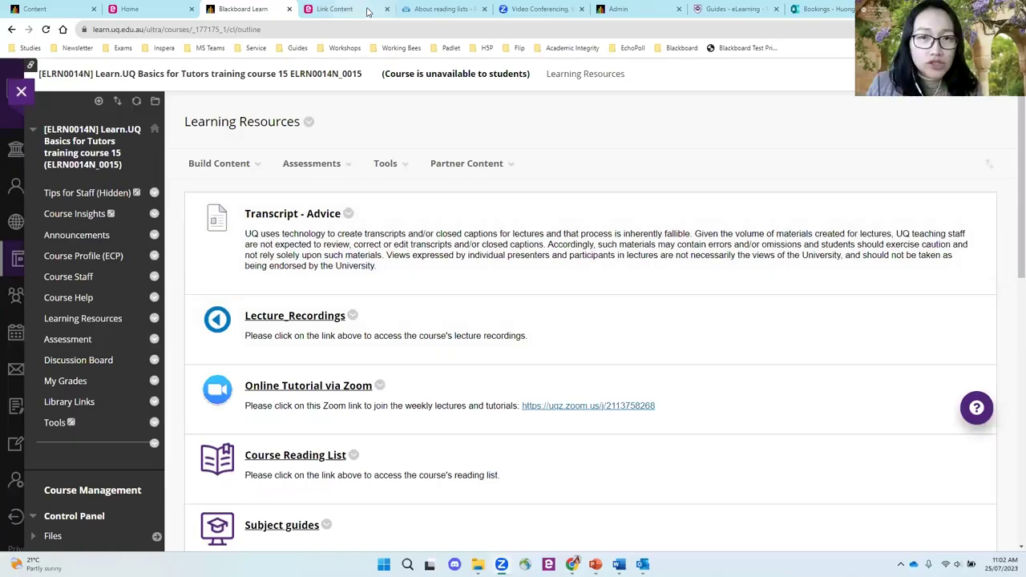
Switch to the UQ eLearning Guides page and start filtering its A–Z guide list.
left_click(734, 9)
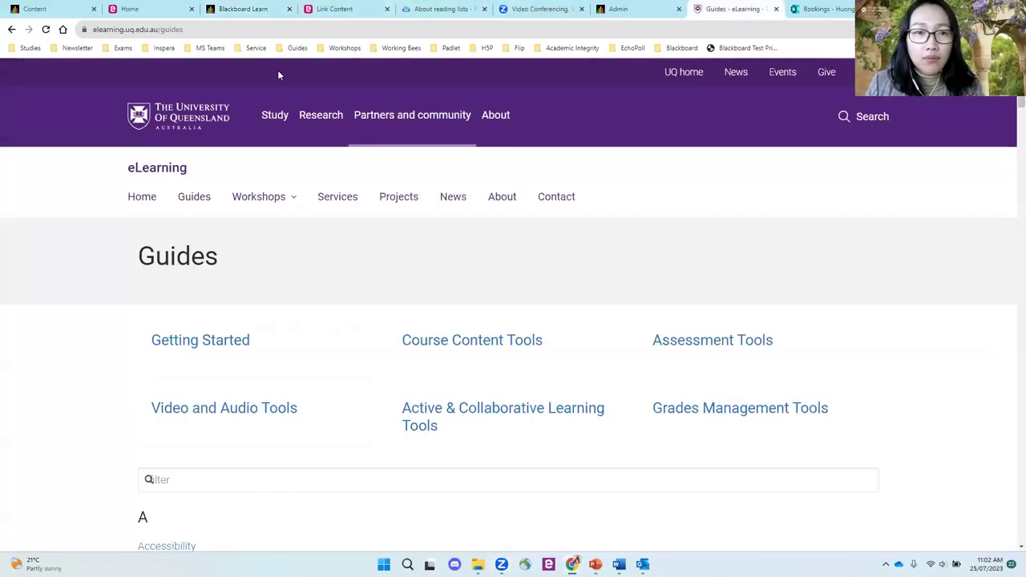
left_click(183, 31)
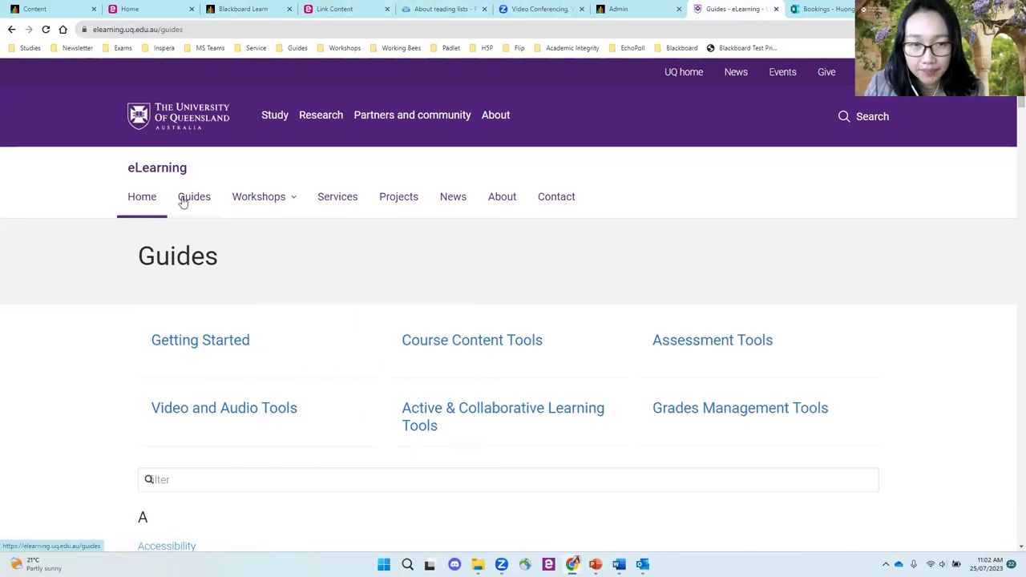
scroll(564, 242, "down", 1)
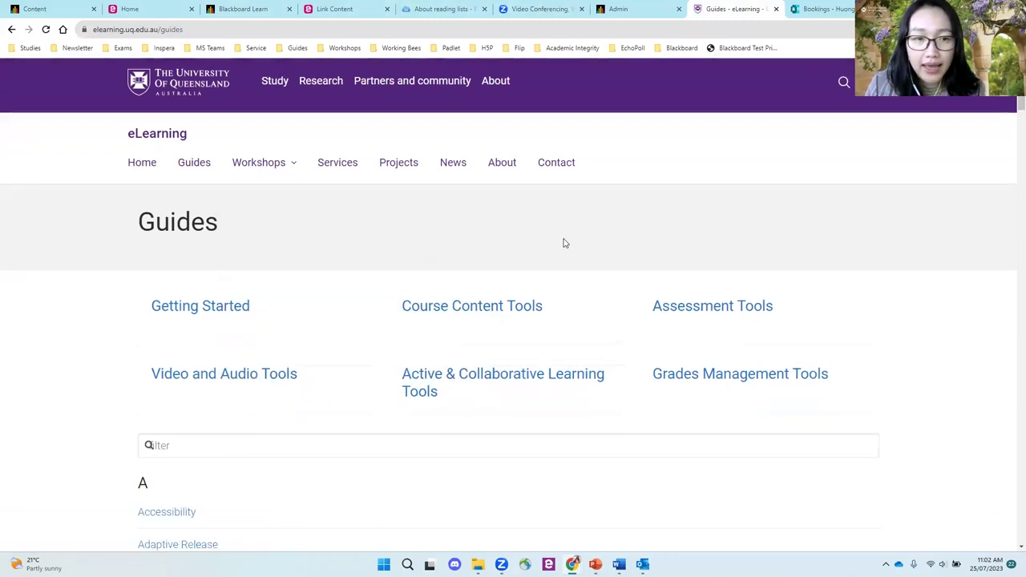
left_click(178, 373)
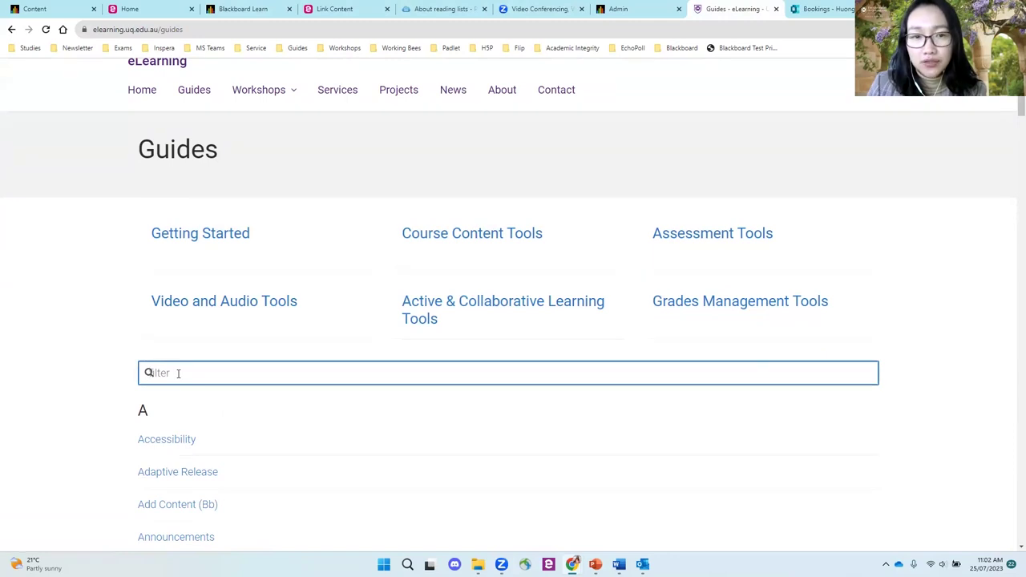